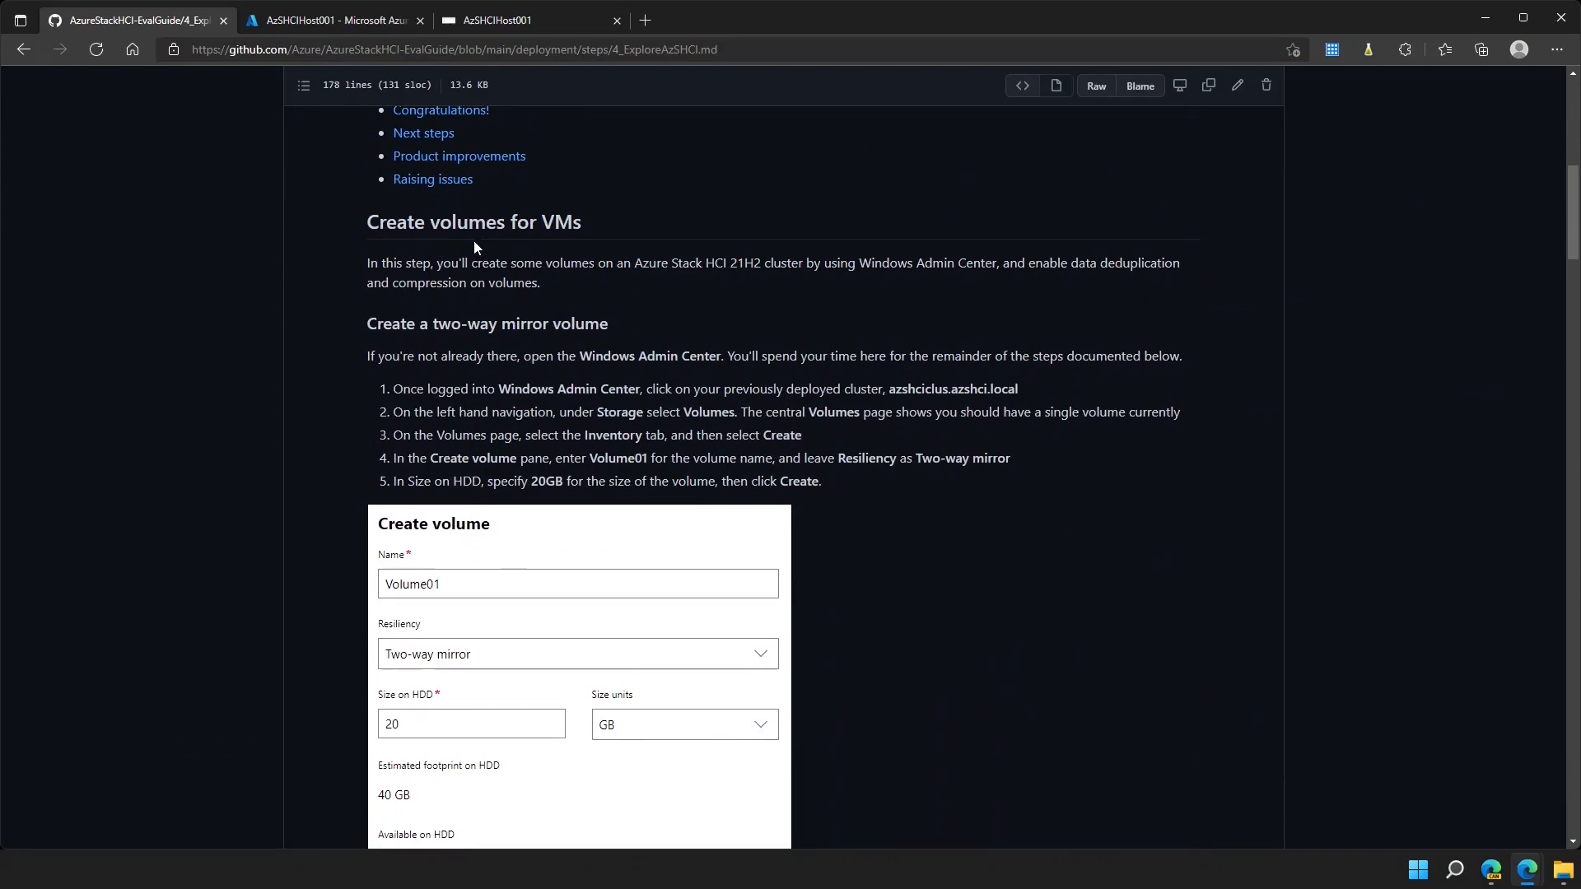
# - Read the 4_ExploreAzSHCI.md volume, VM and shutdown steps on GitHub, then switch to the AzSHCIHost001 tab
pyautogui.scroll(-4, 478, 255)
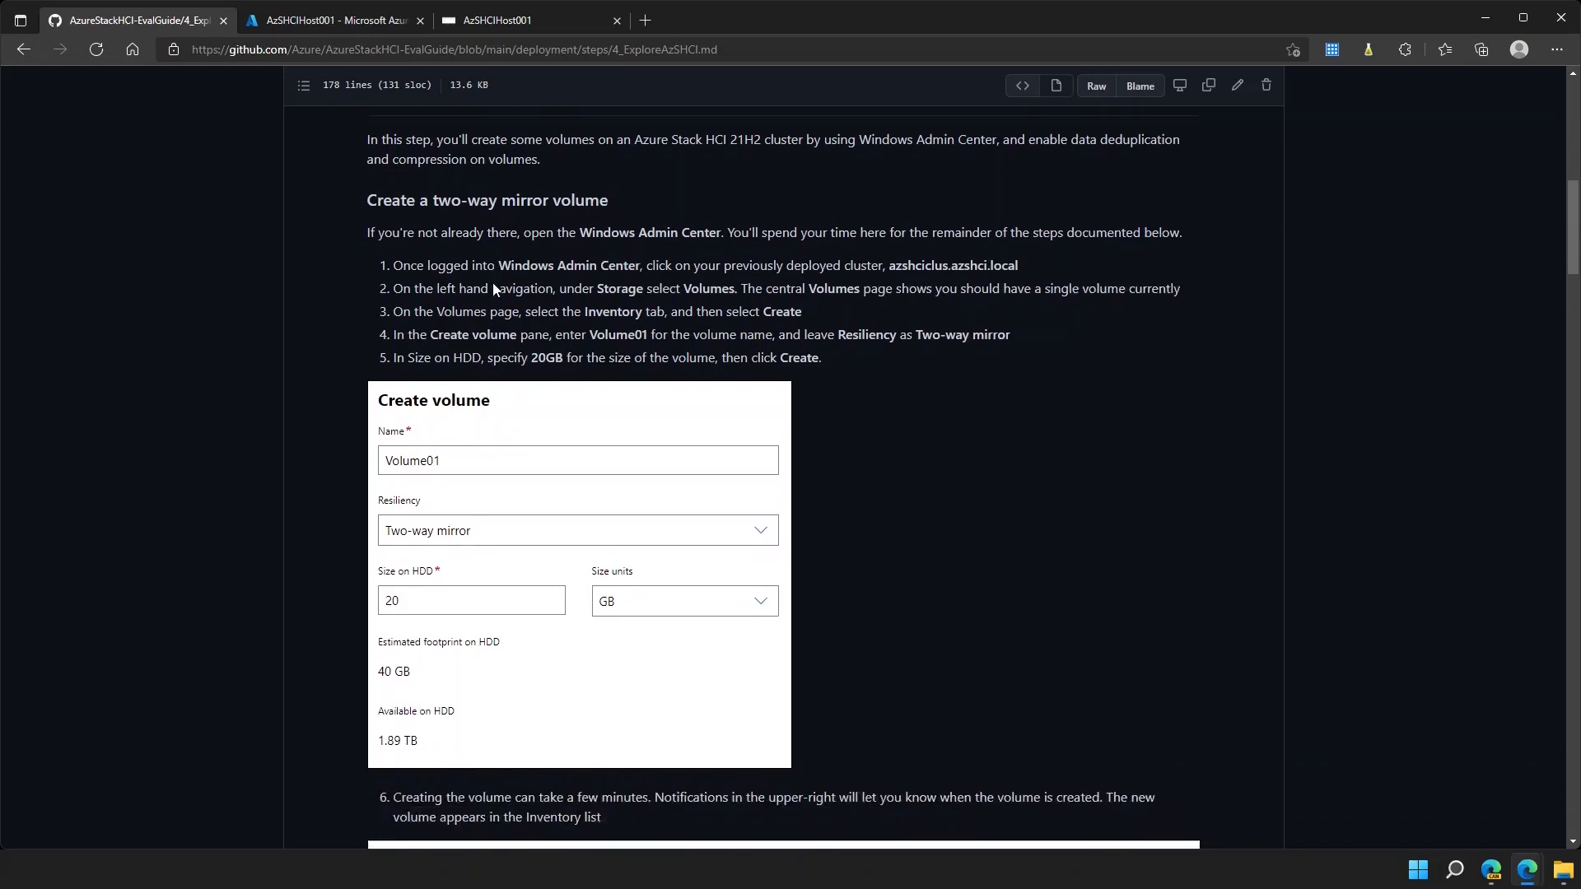
pyautogui.scroll(-7, 496, 288)
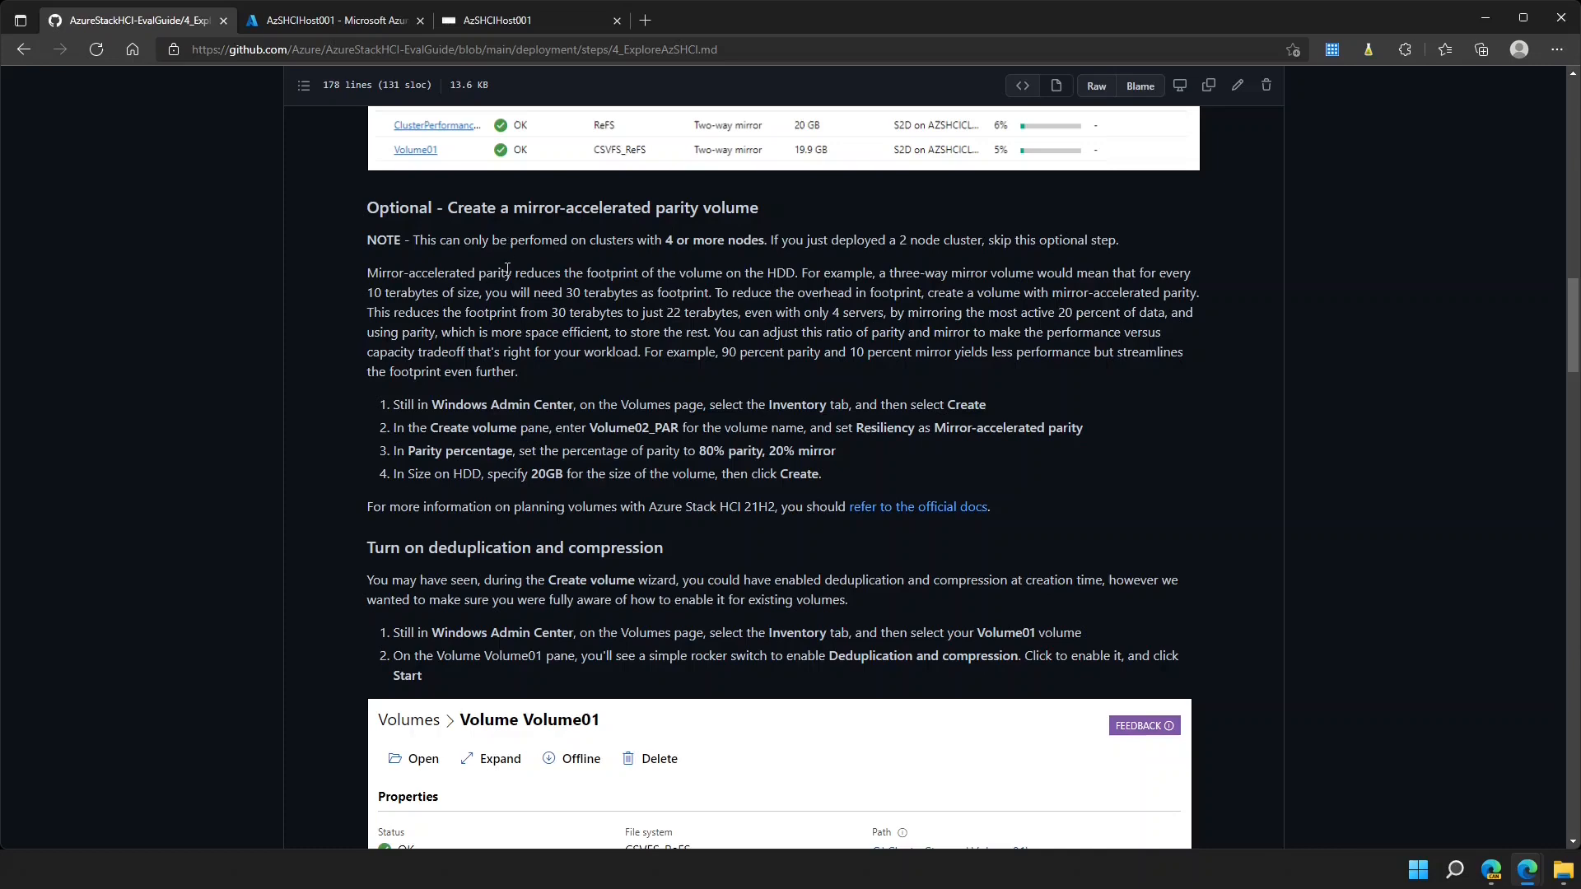
pyautogui.scroll(1, 505, 231)
pyautogui.scroll(-8, 534, 344)
pyautogui.scroll(-4, 534, 338)
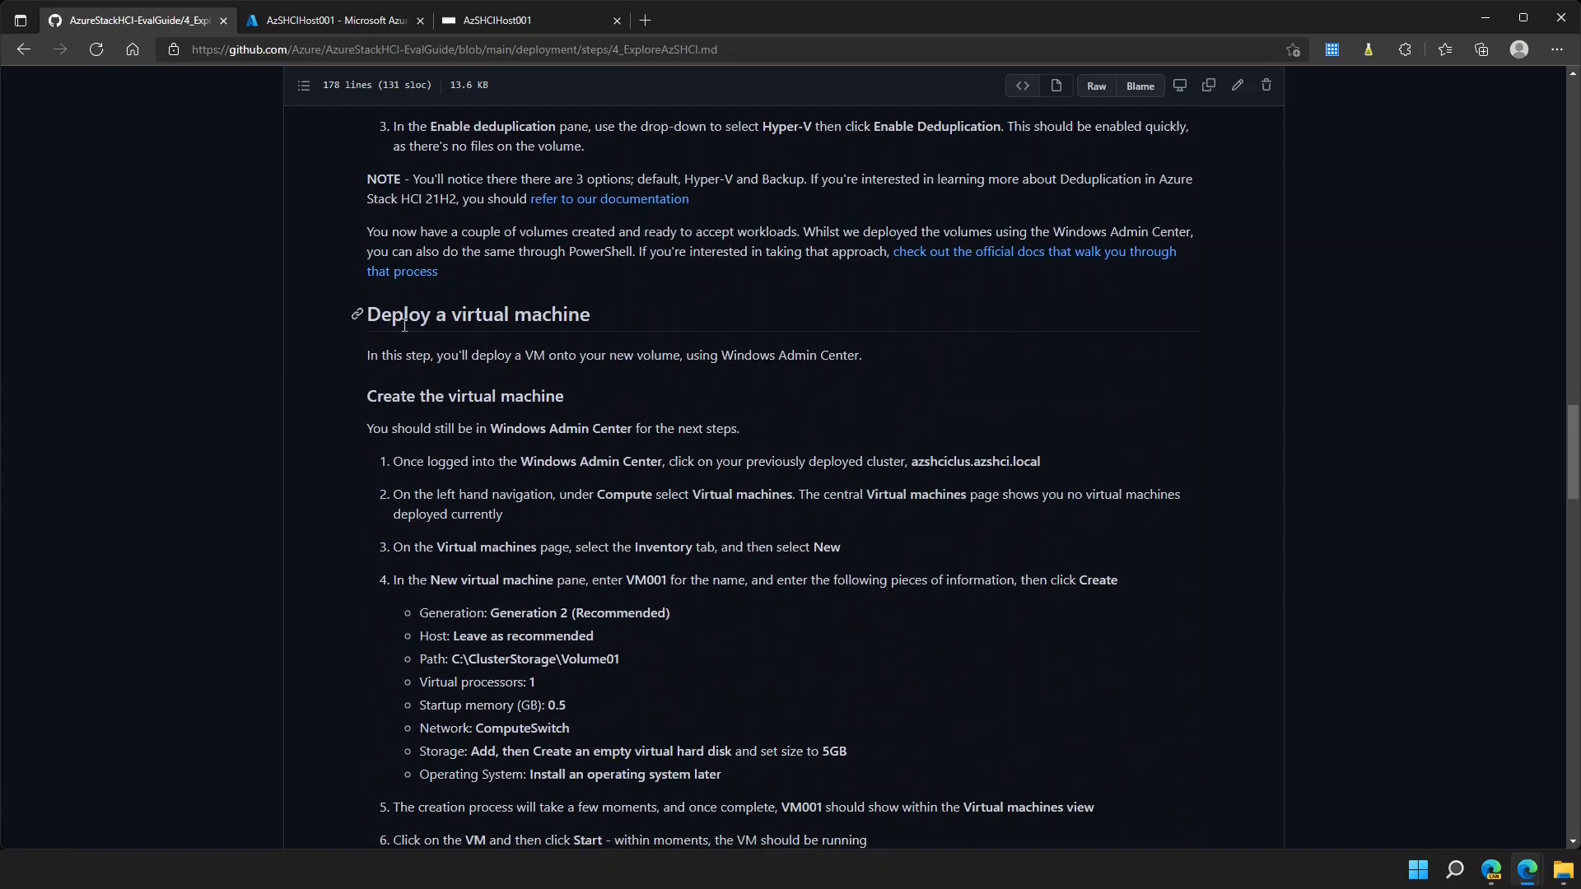
pyautogui.scroll(-4, 503, 326)
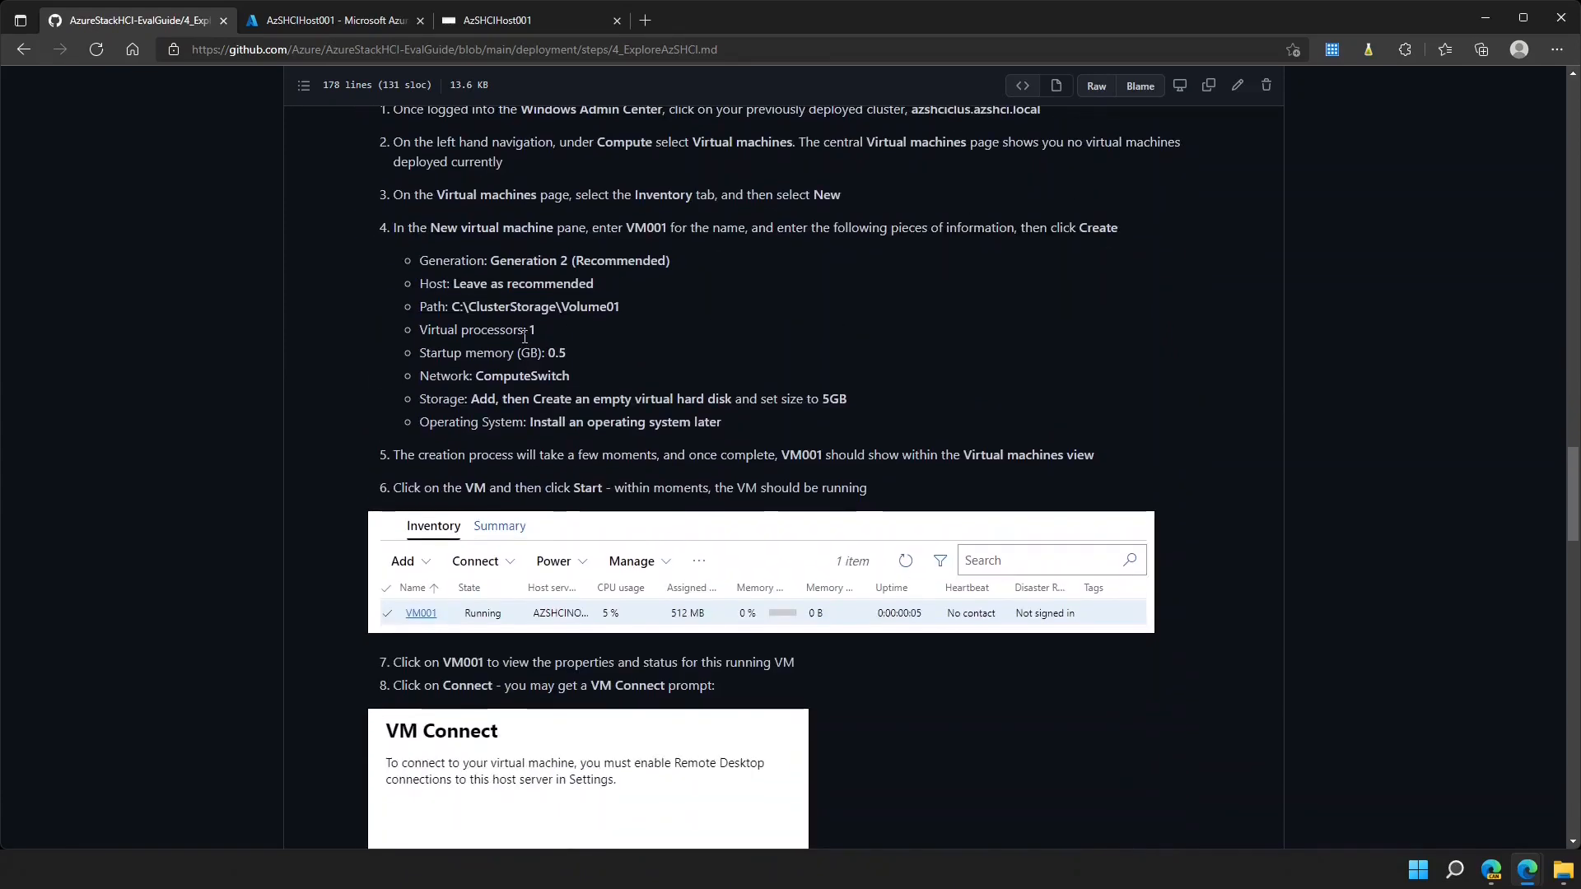
pyautogui.scroll(-6, 524, 336)
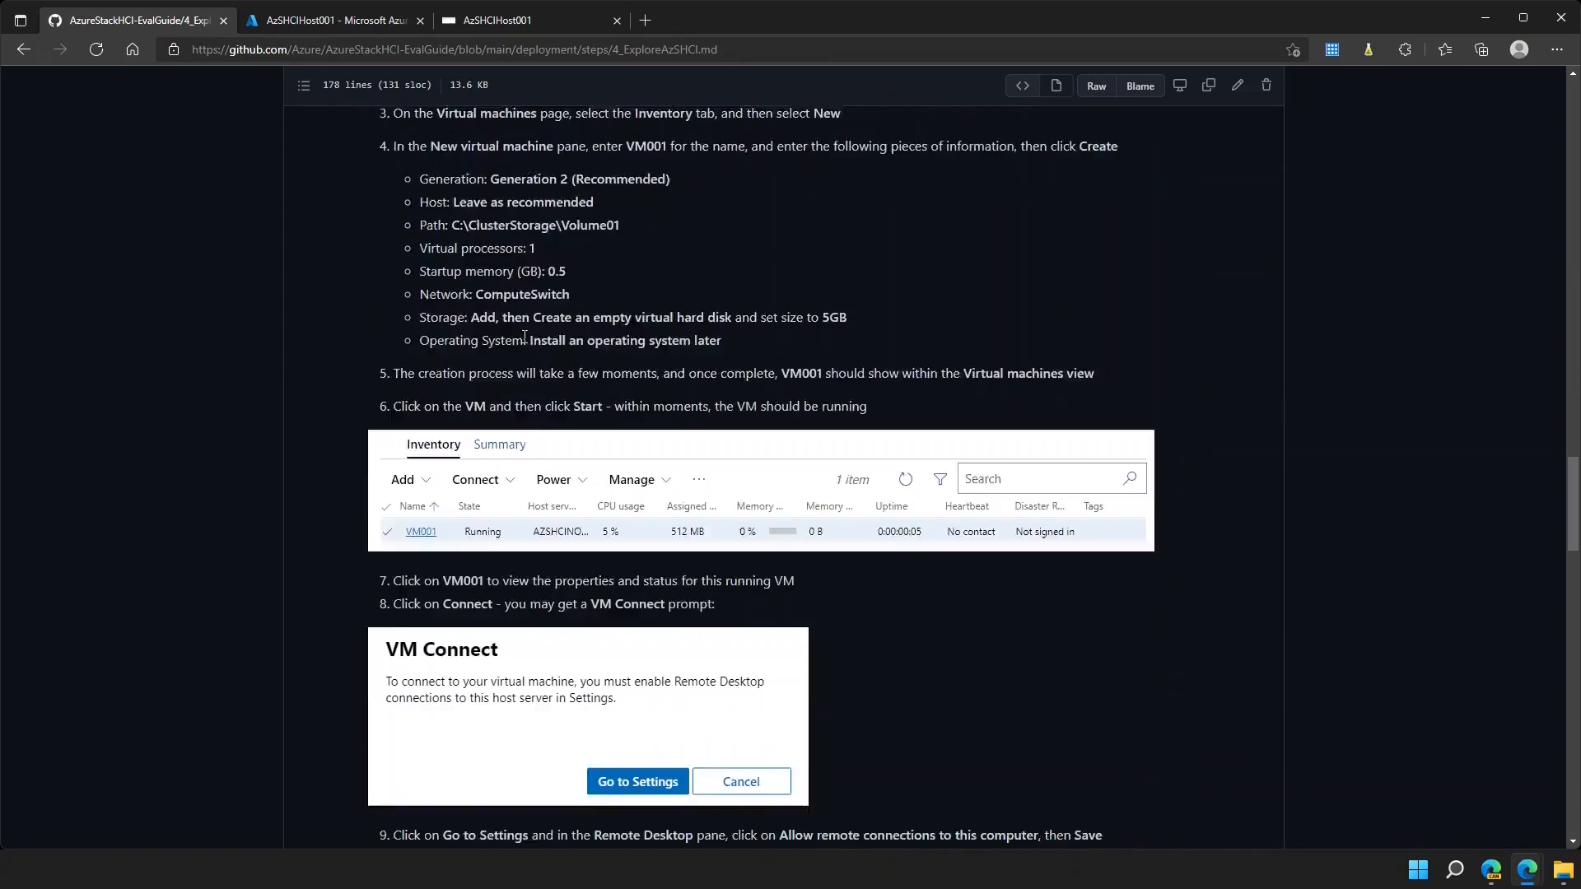
pyautogui.scroll(-3, 524, 336)
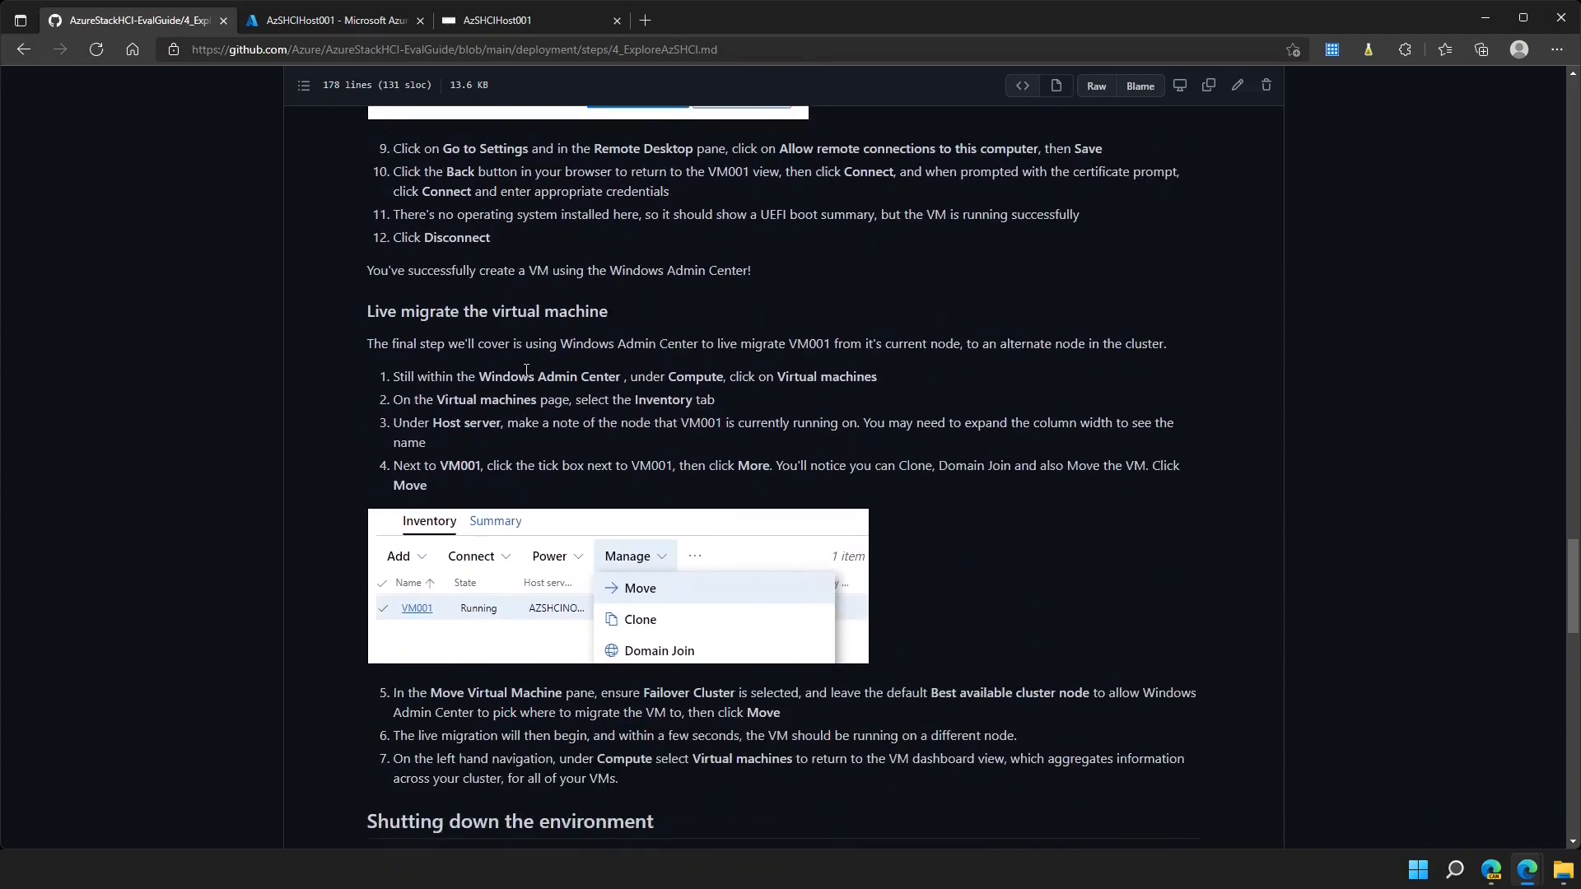
pyautogui.scroll(-6, 568, 341)
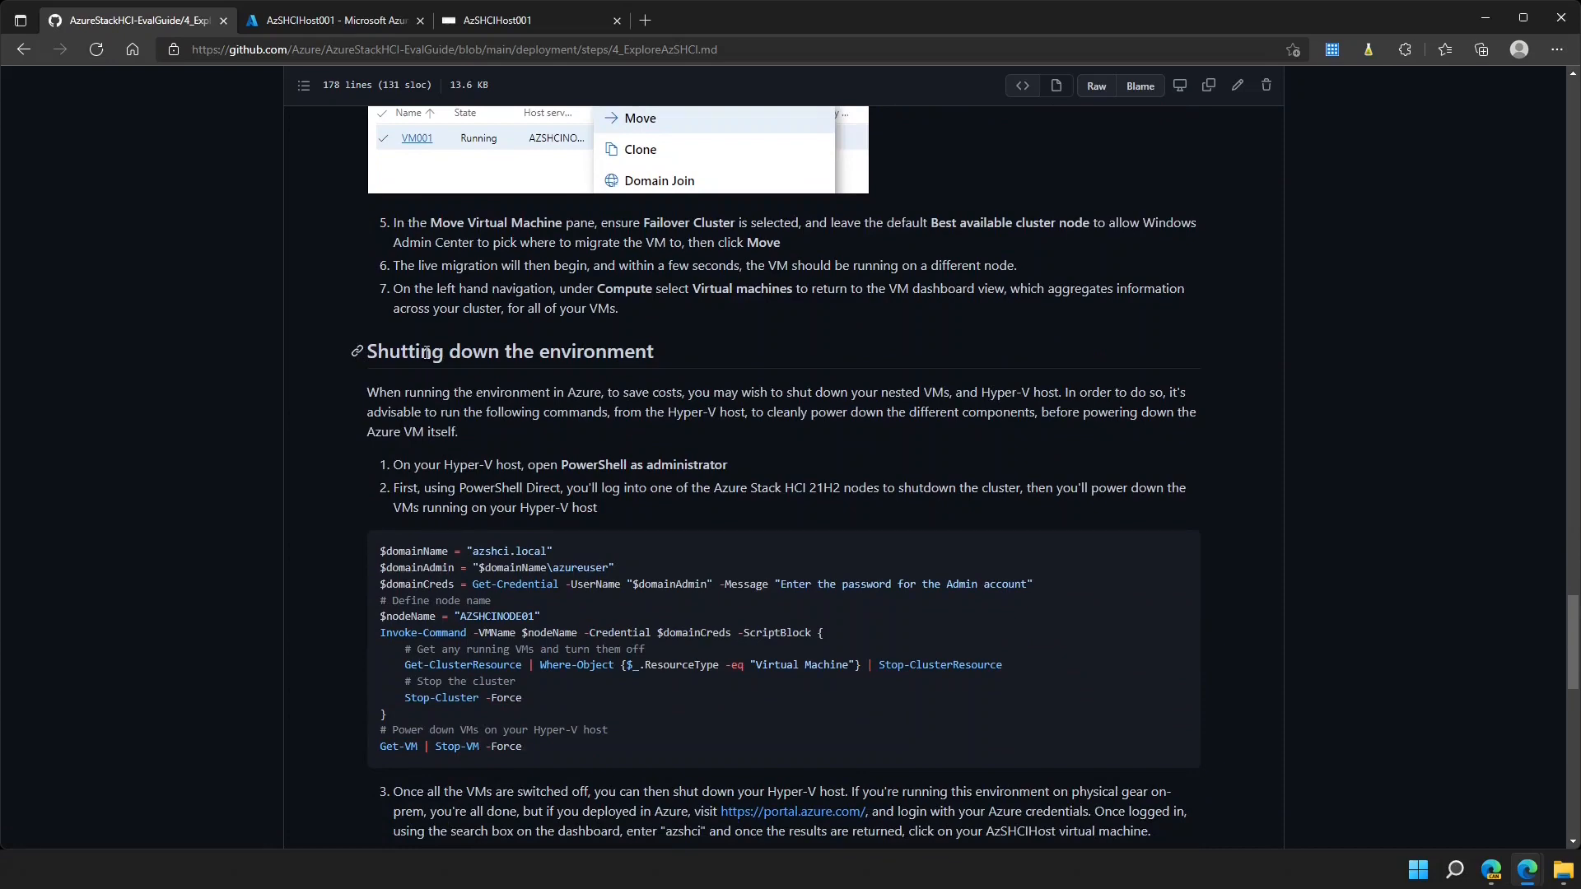
pyautogui.scroll(20, 452, 418)
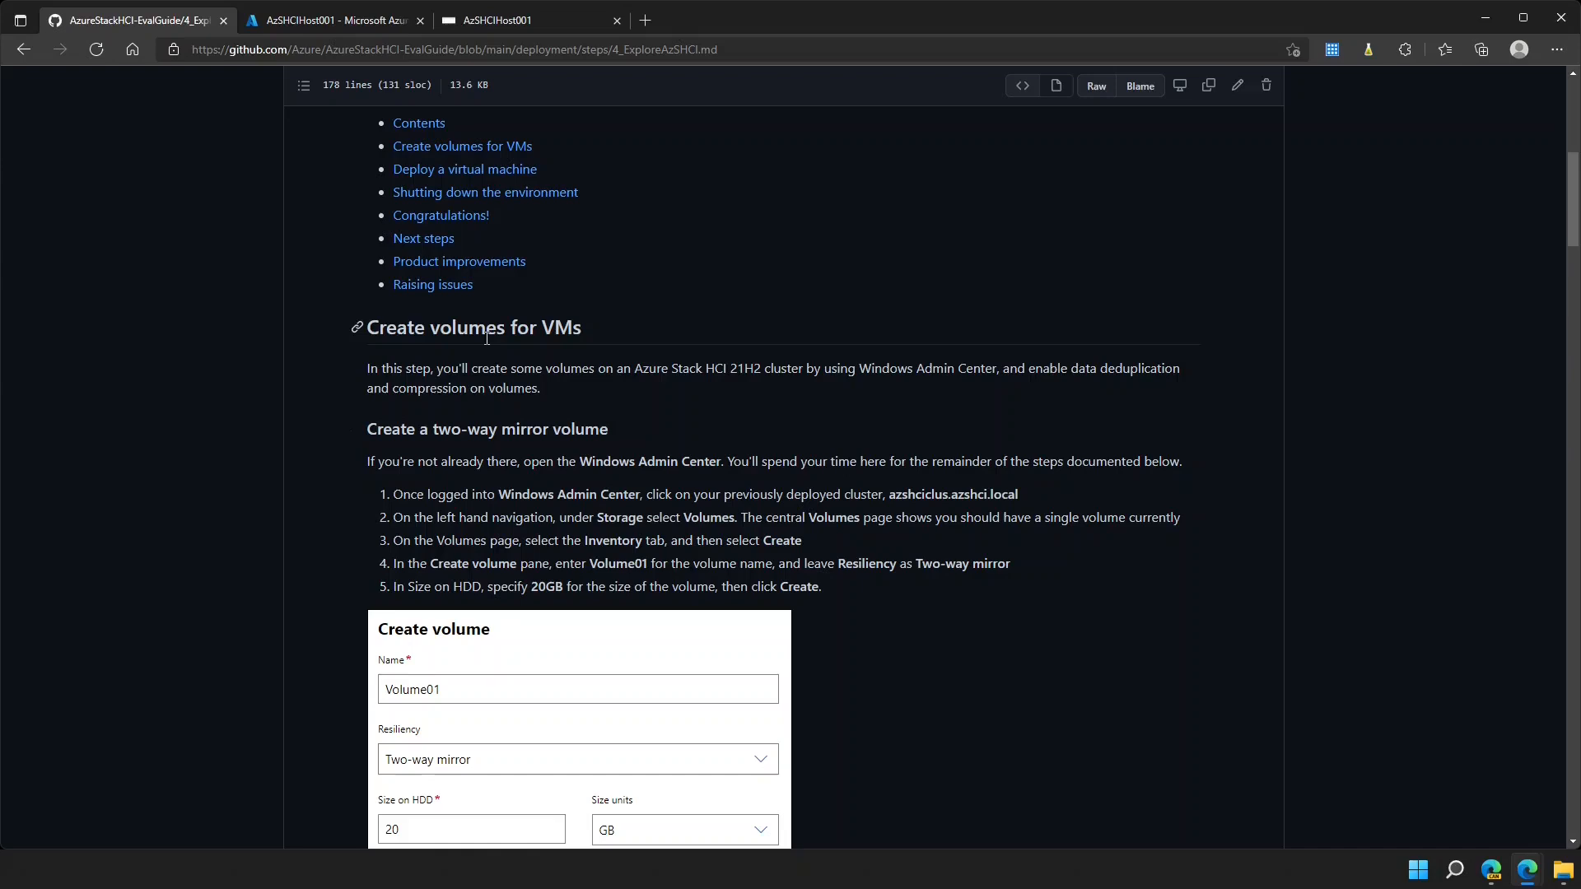
pyautogui.click(508, 28)
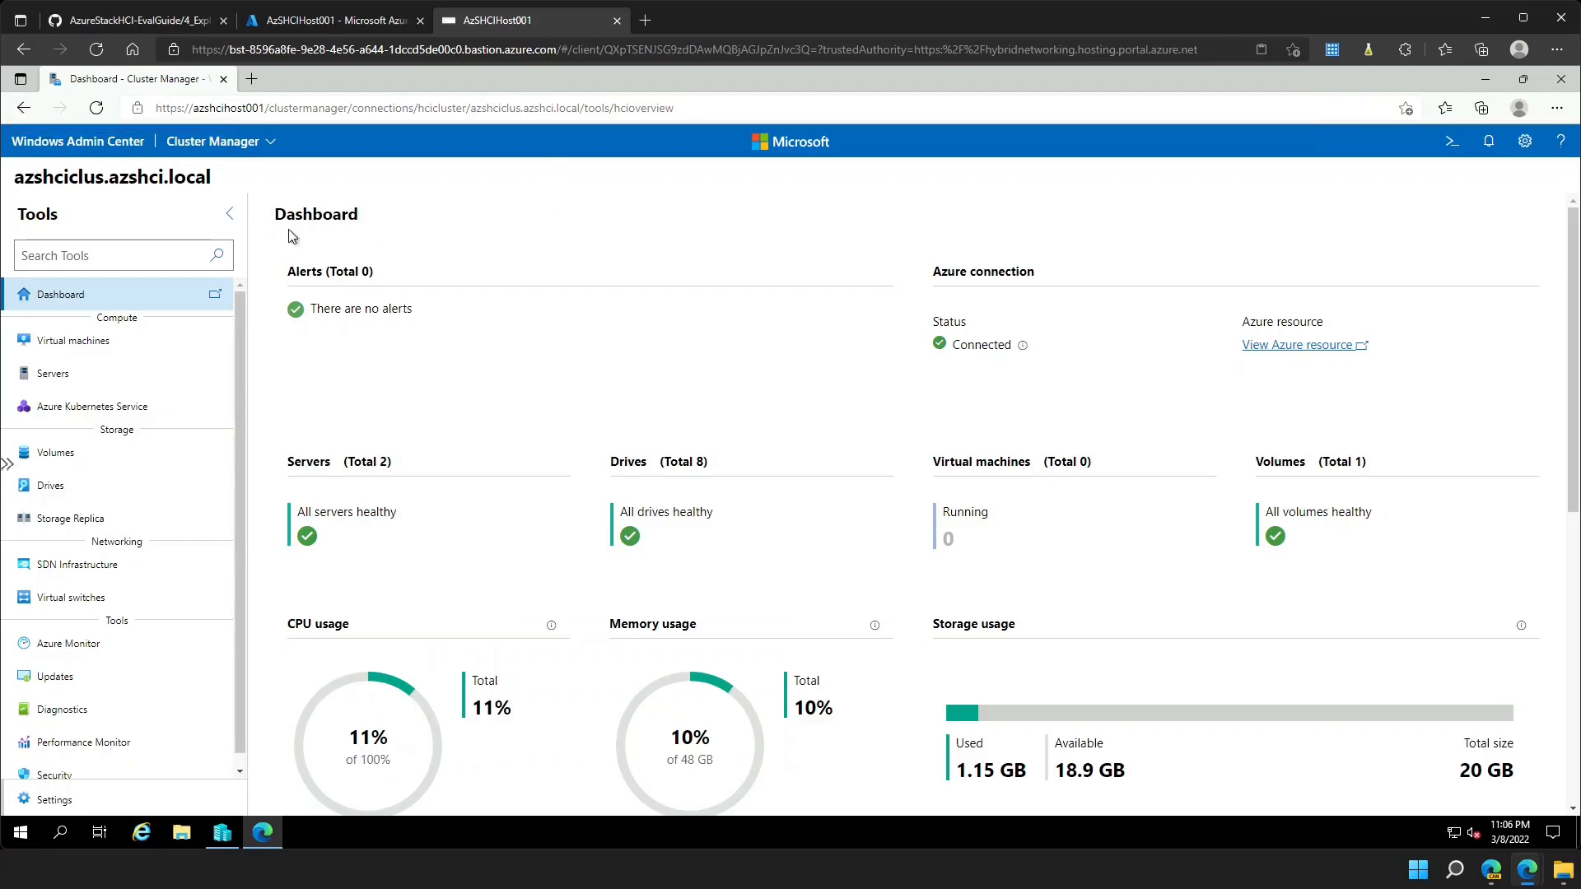
# - Reconnect to azshciclus.azshci.local and start a new volume from the Volumes inventory
pyautogui.click(69, 151)
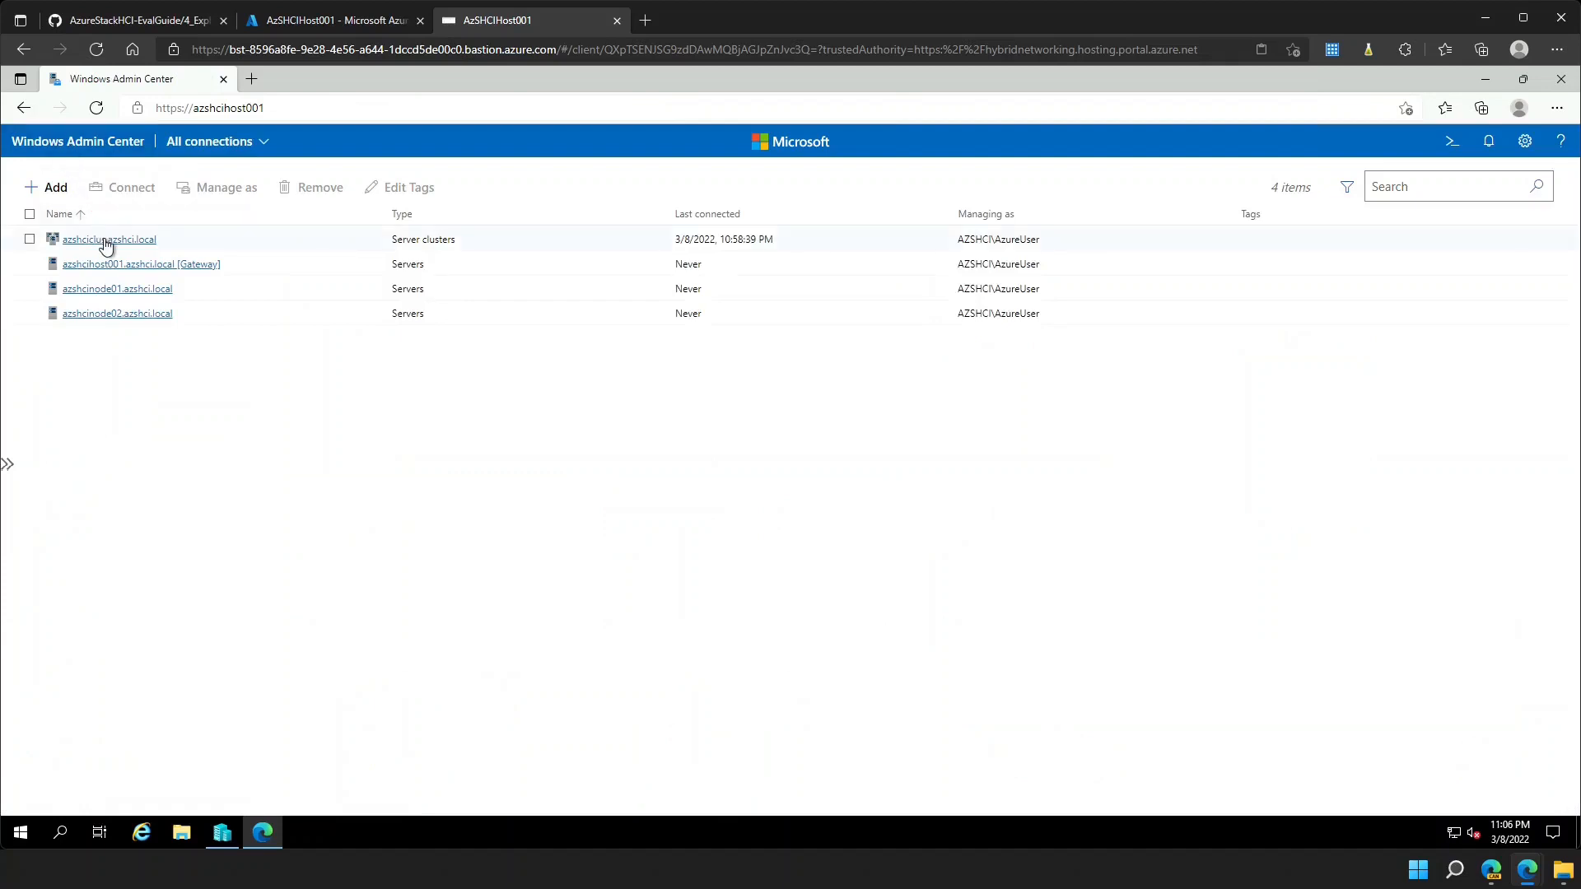
pyautogui.click(105, 240)
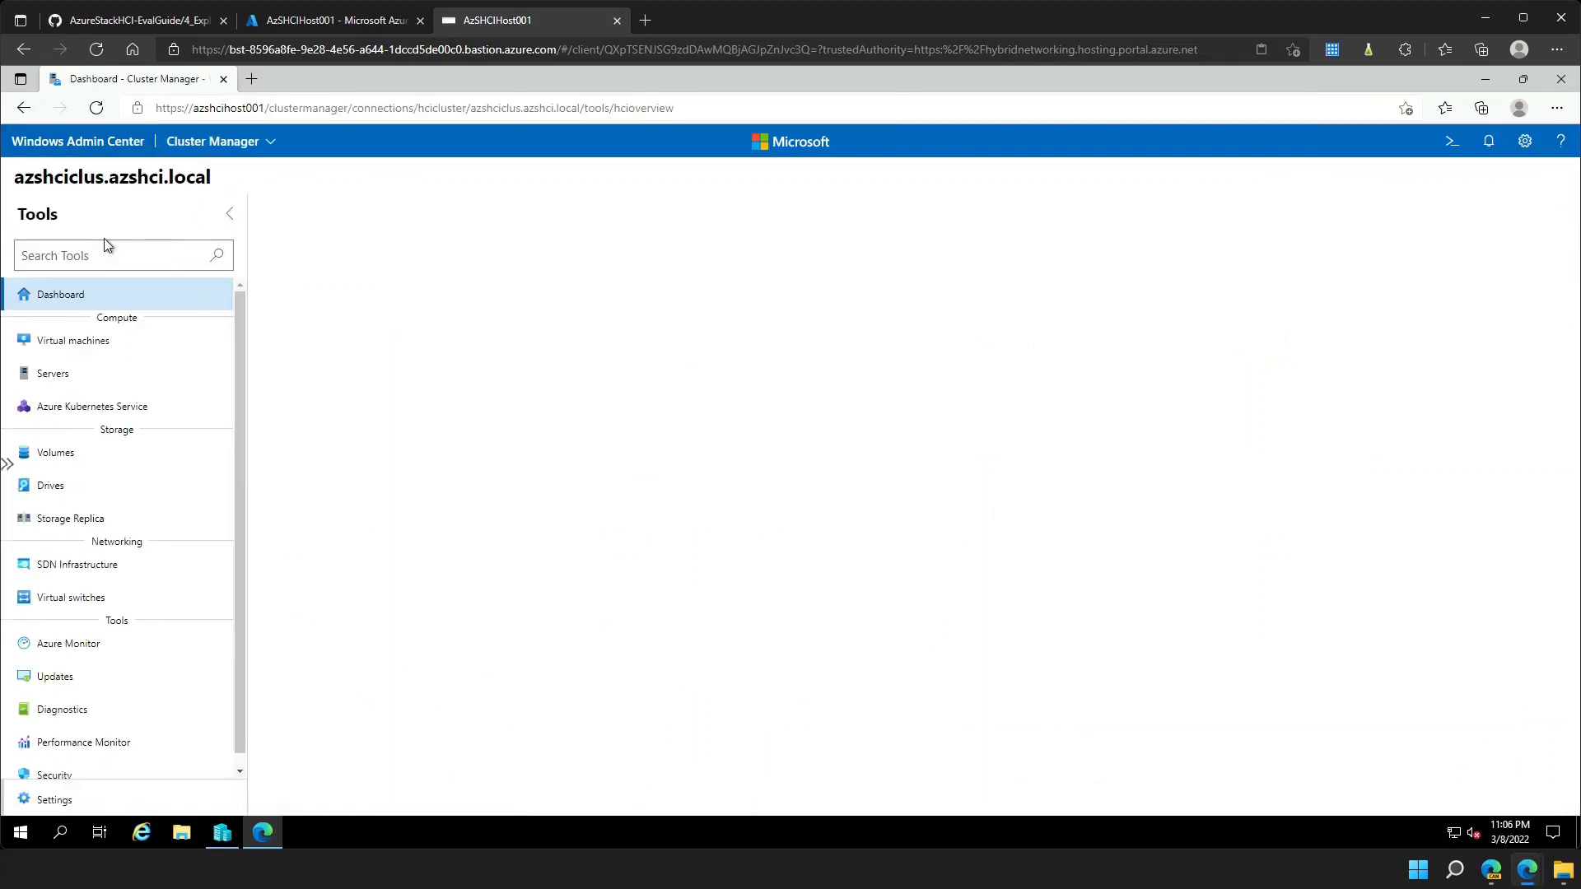
pyautogui.click(91, 463)
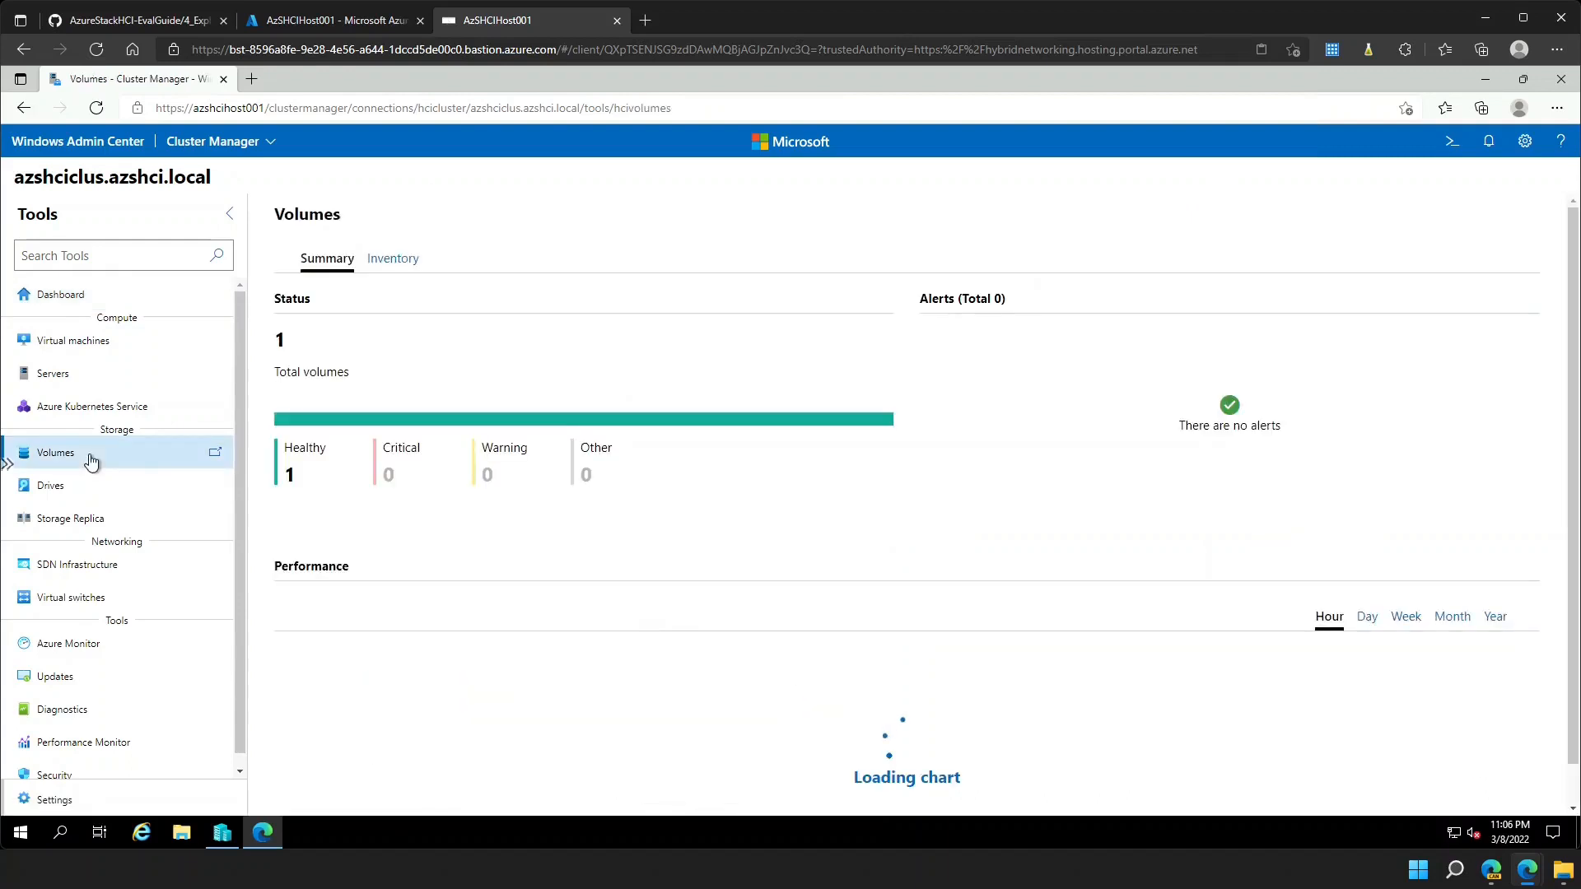
pyautogui.click(390, 261)
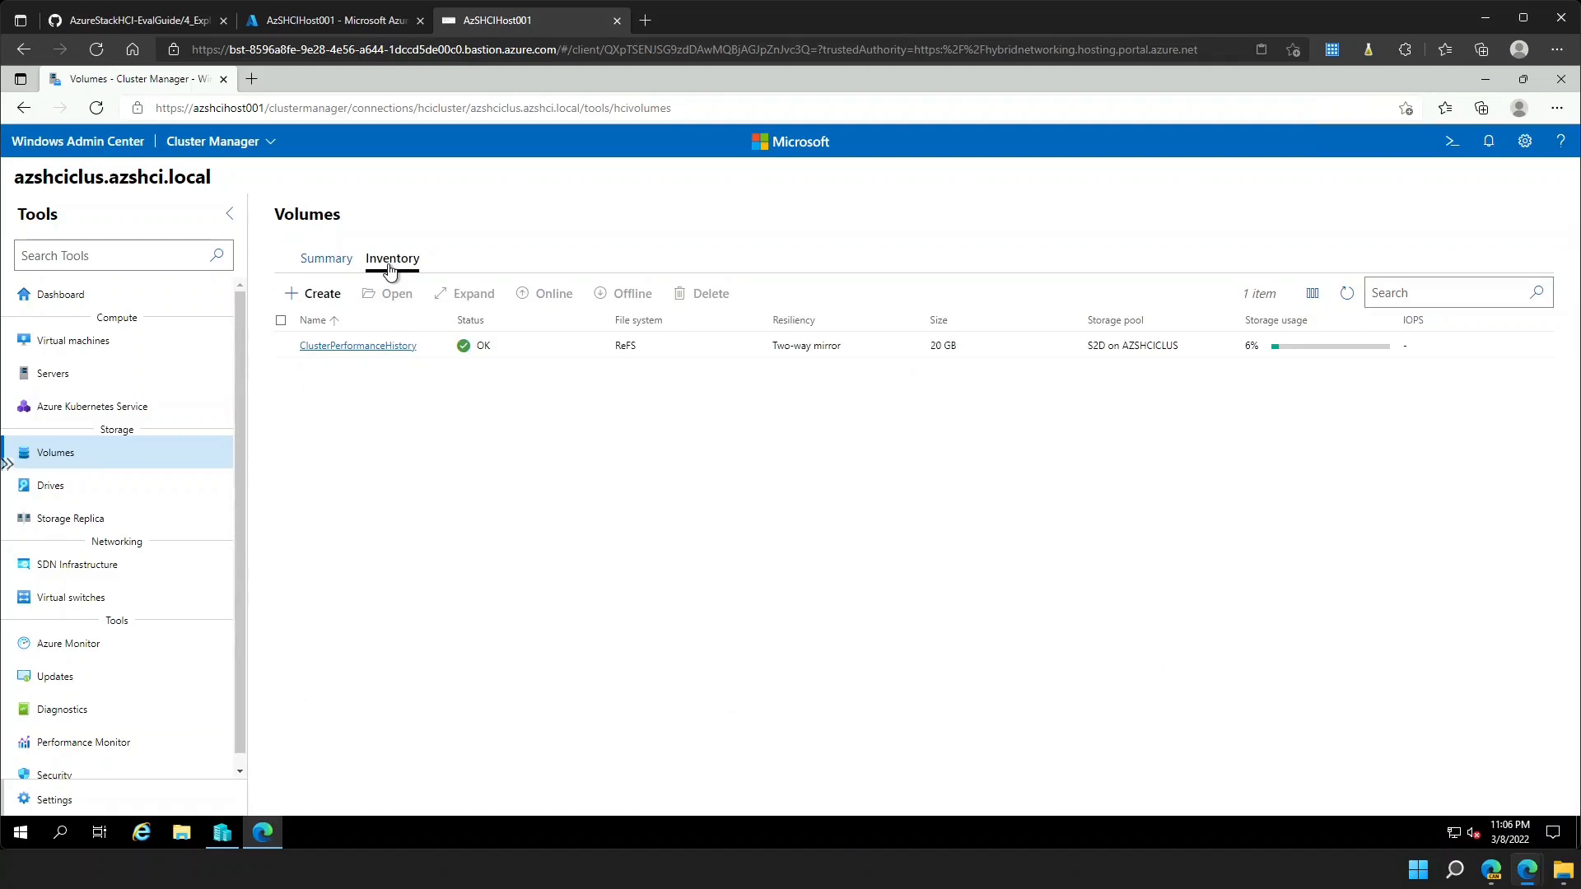
pyautogui.click(322, 295)
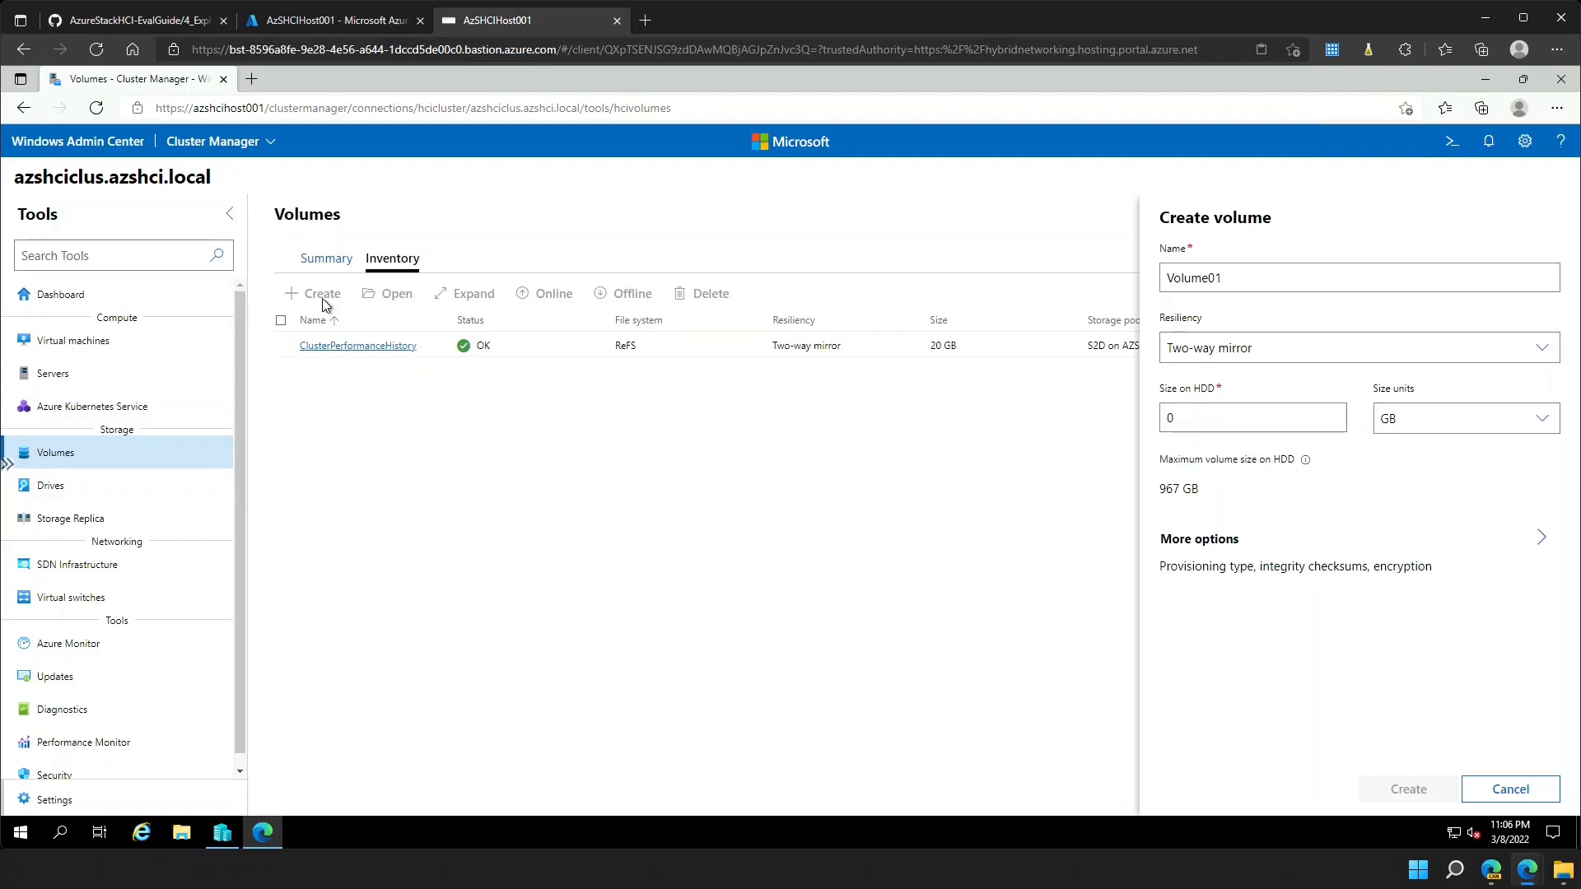
# - Create Volume01 as a 300 GB two-way mirror volume
pyautogui.doubleClick(1186, 278)
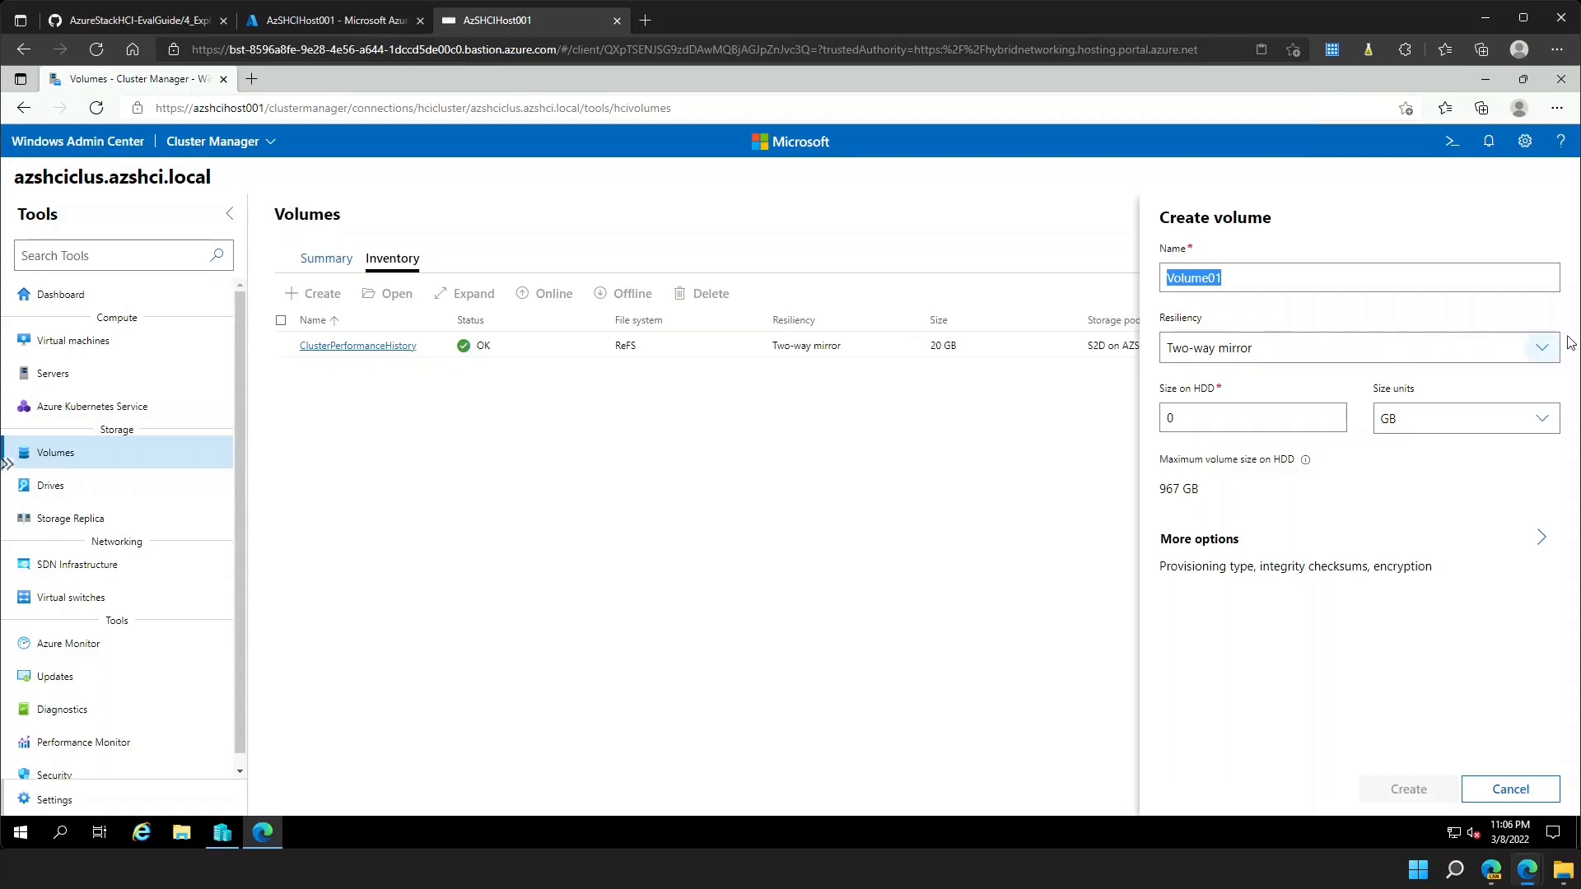
pyautogui.click(1542, 347)
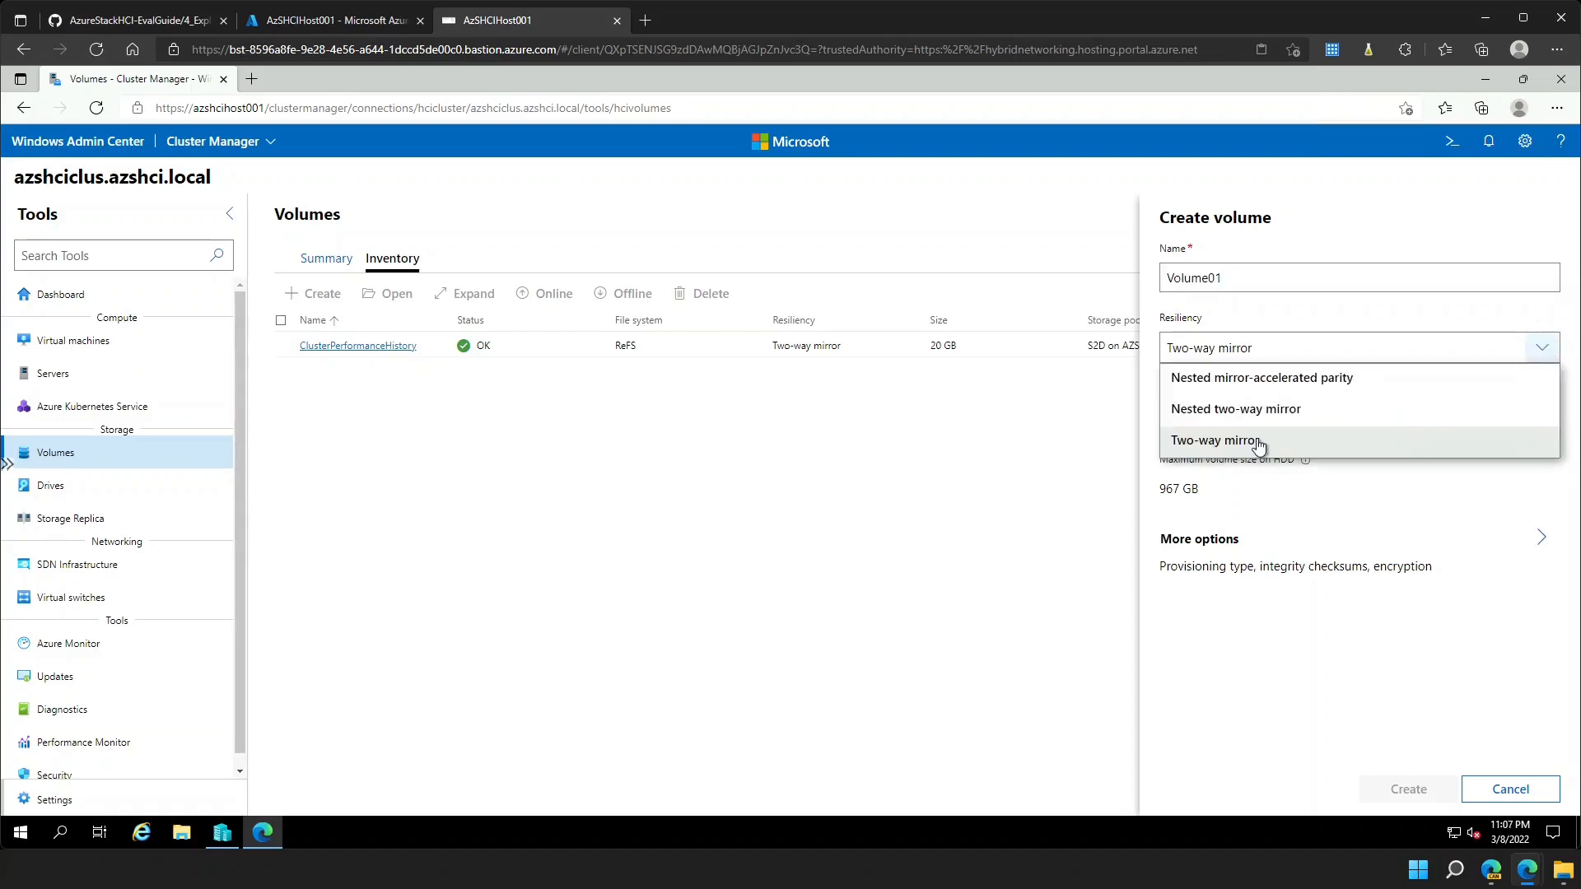
pyautogui.click(1259, 443)
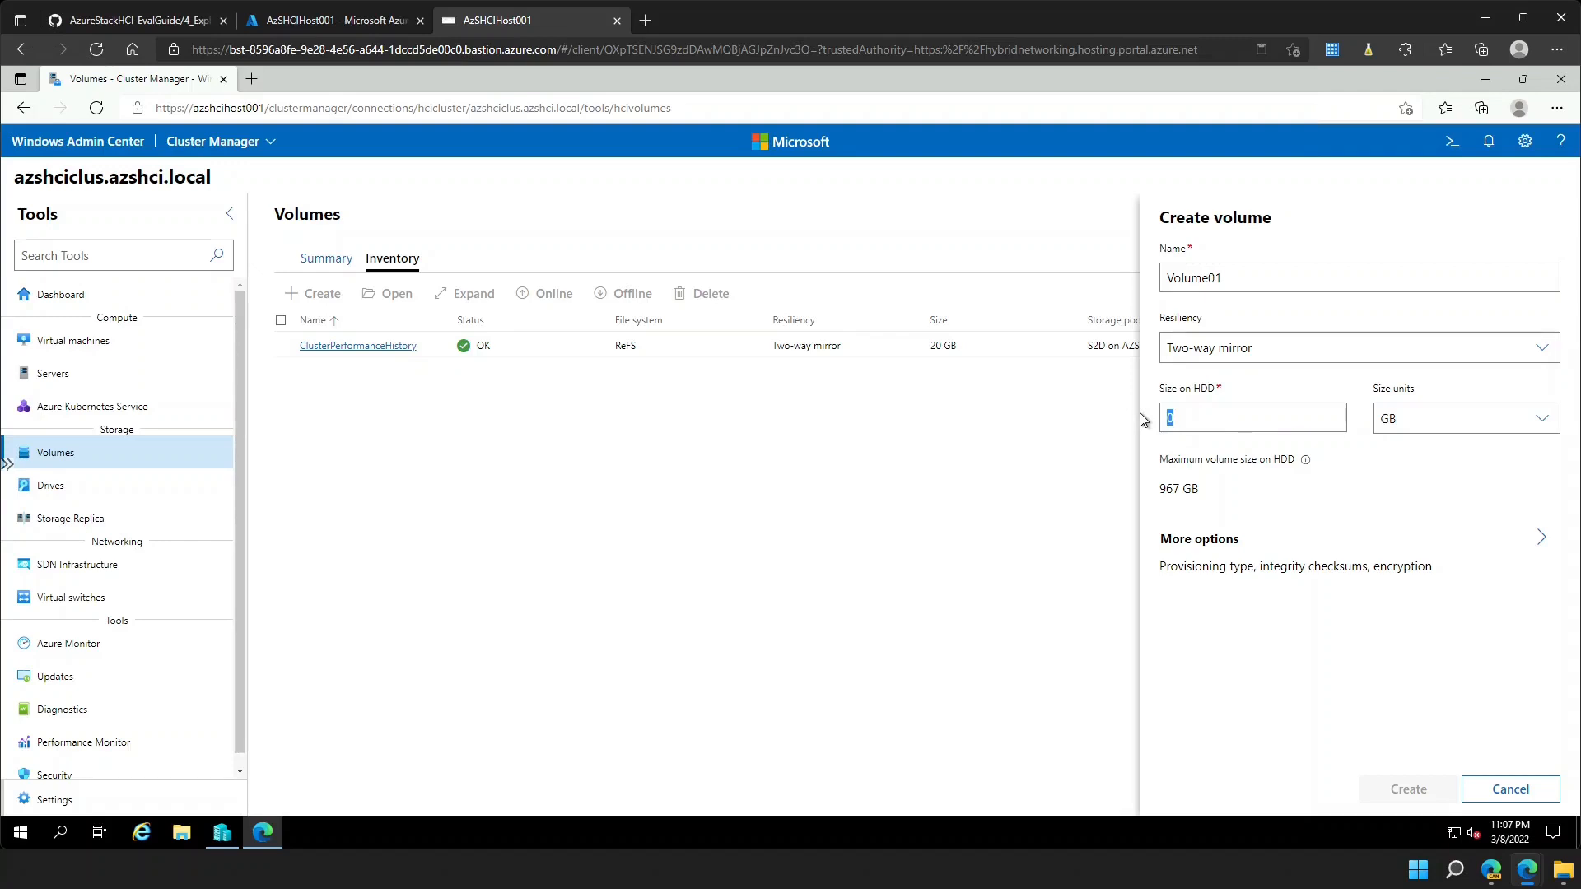
pyautogui.write('300')
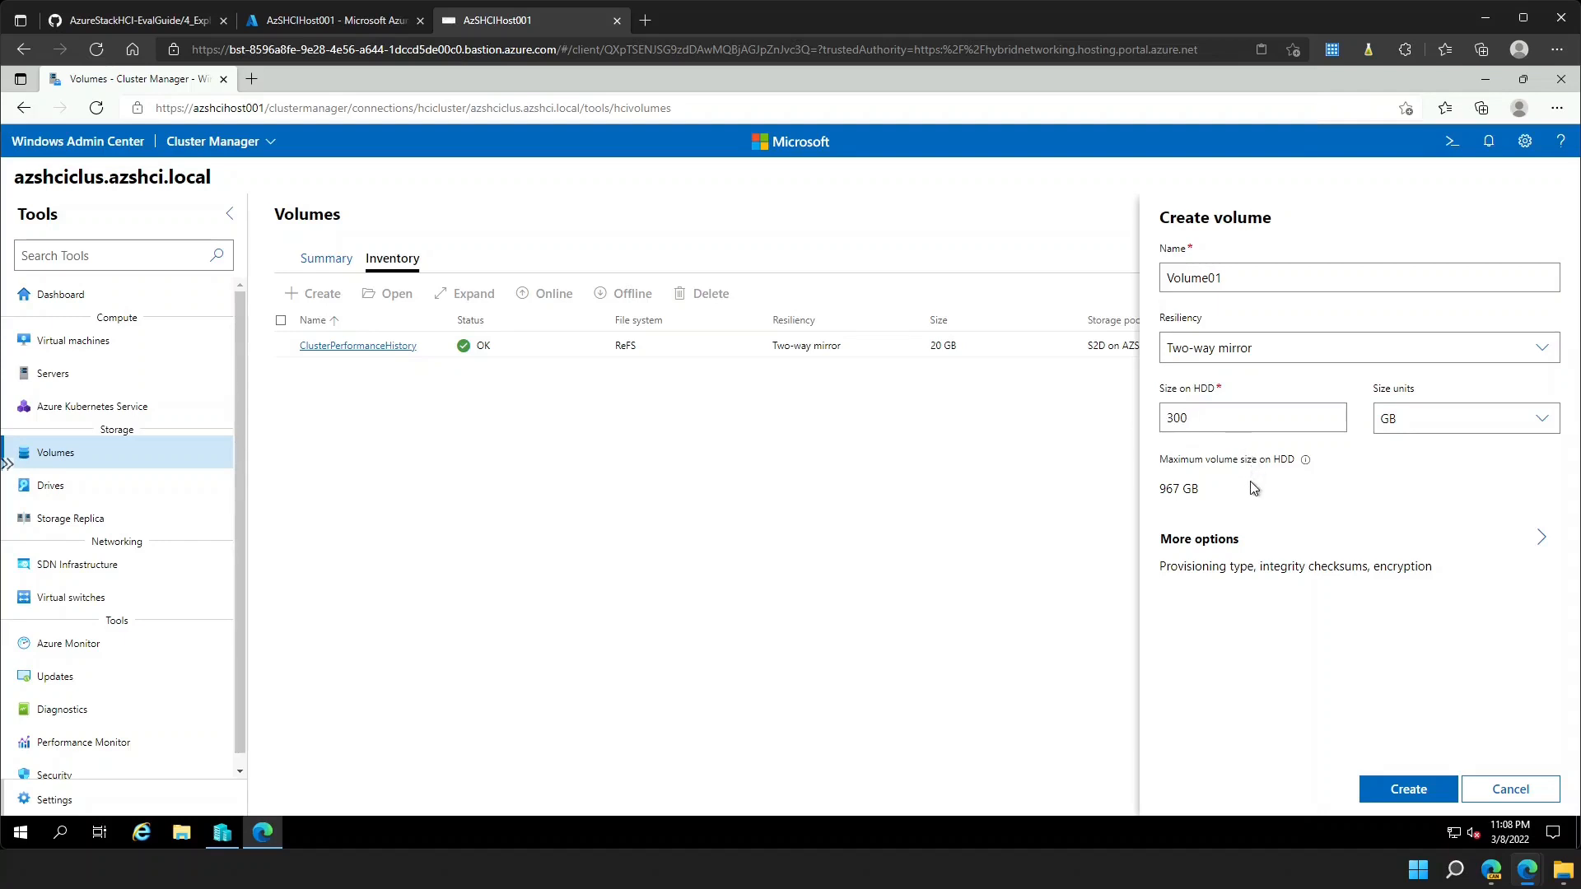
pyautogui.click(1409, 790)
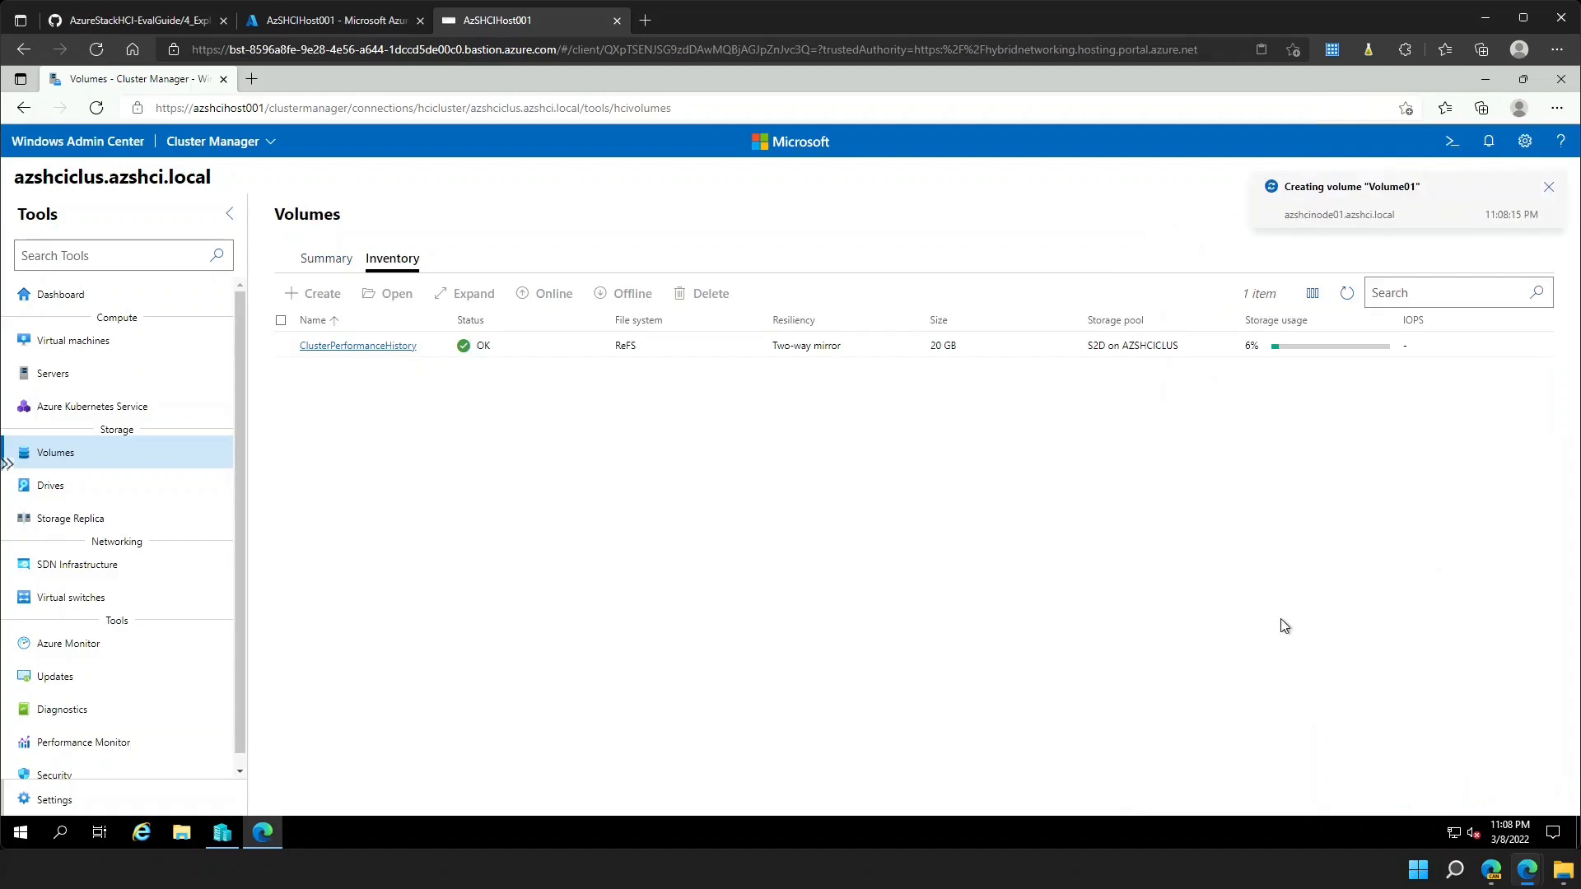
# - Check the notification confirming Volume01 was created, then return to All connections
pyautogui.click(1422, 201)
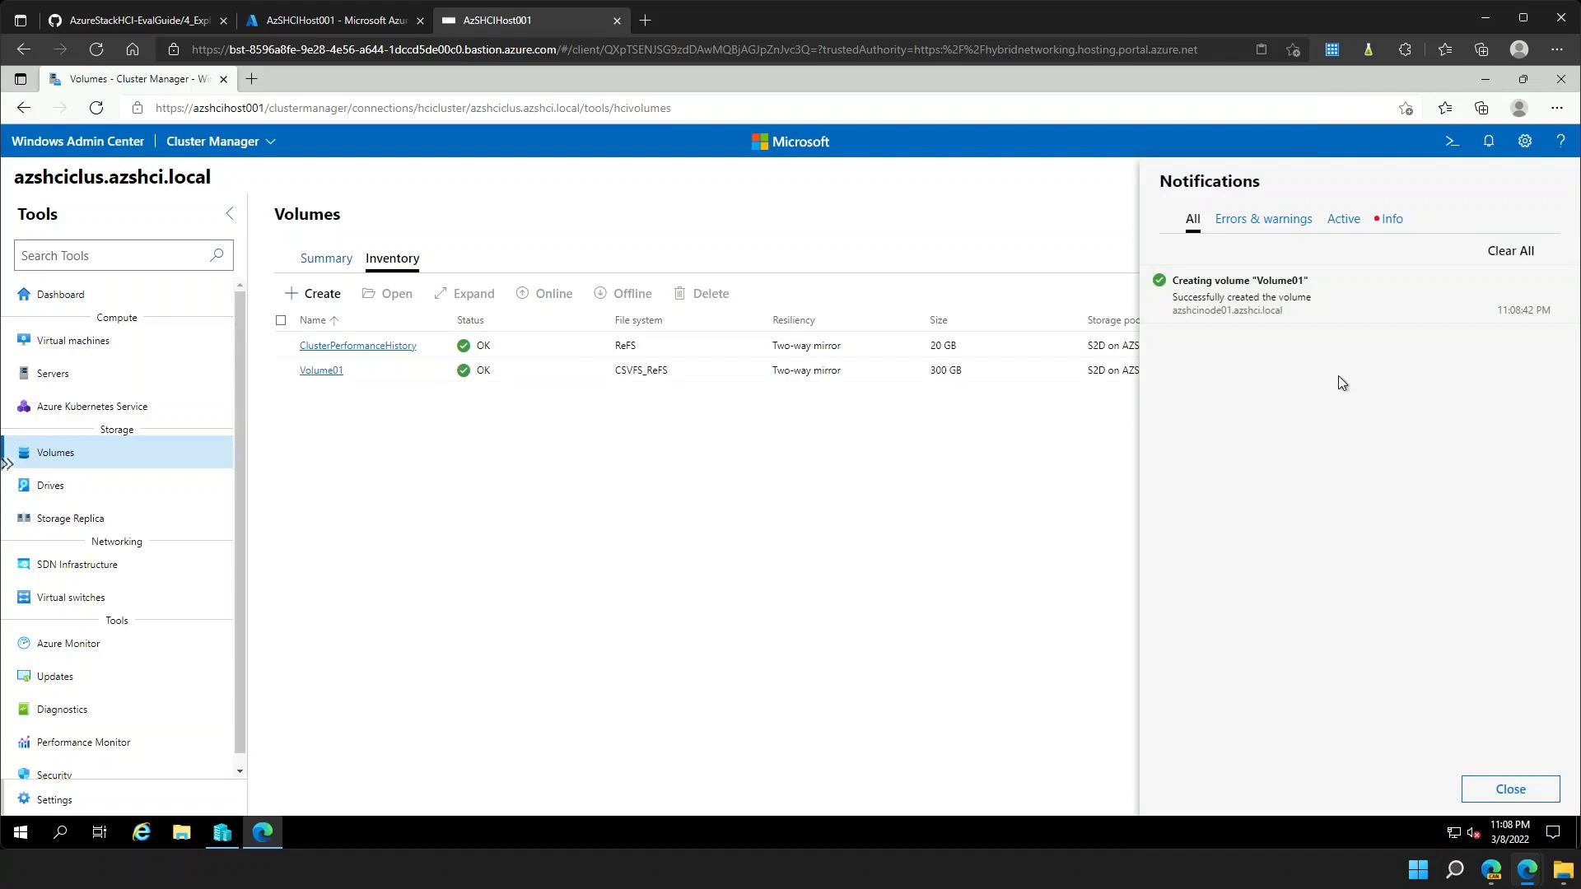
pyautogui.click(947, 476)
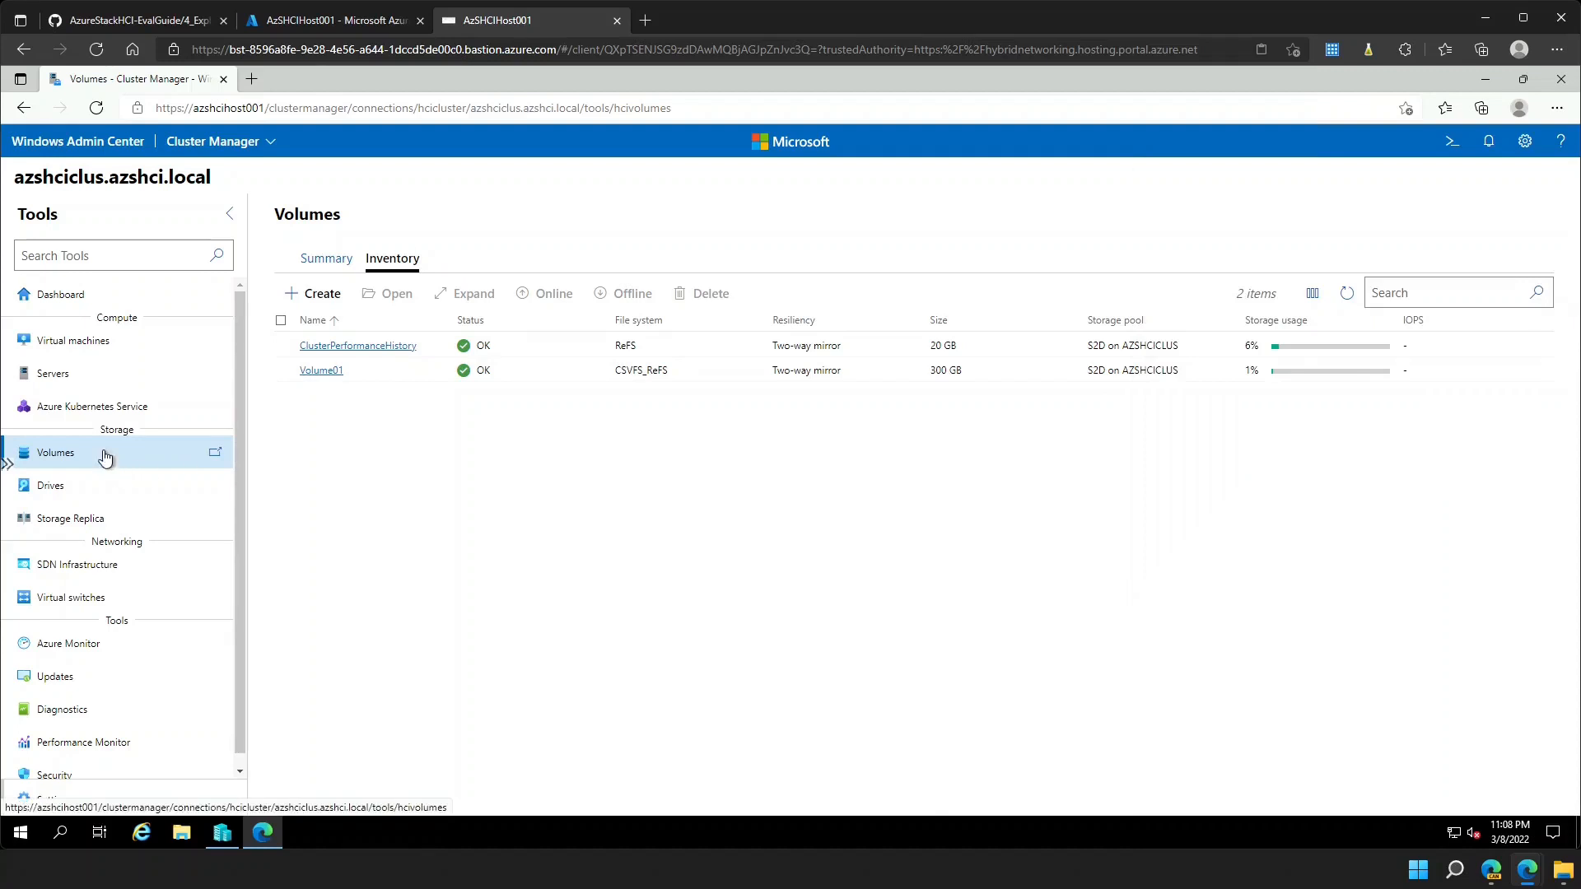
pyautogui.click(85, 157)
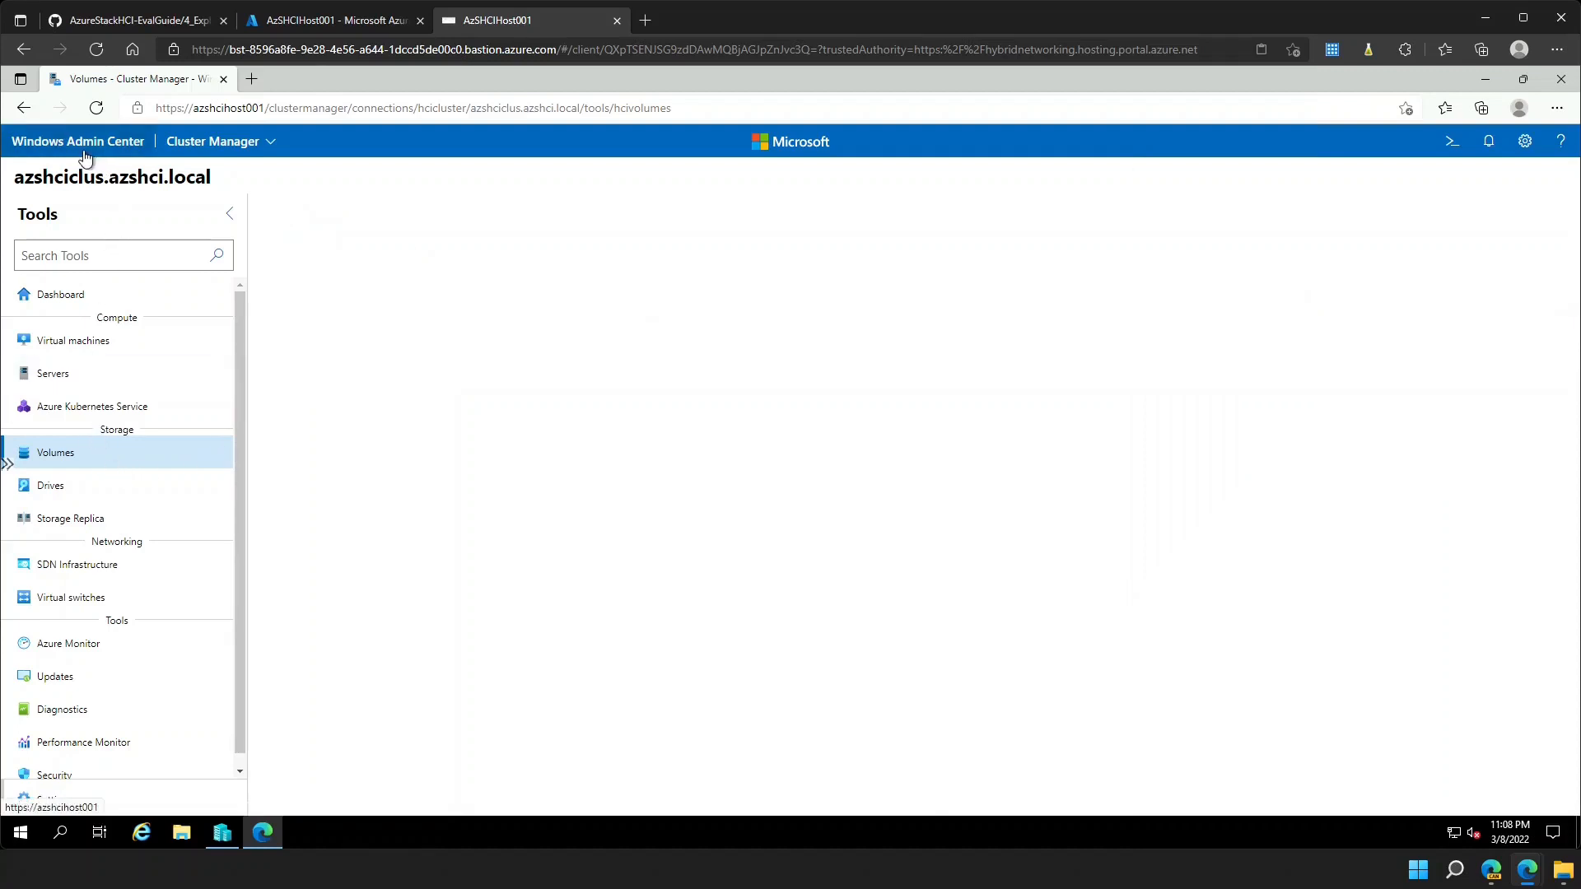
# - On azshcinode01, browse Files & file sharing to C:\ClusterStorage\Volume01
pyautogui.click(109, 290)
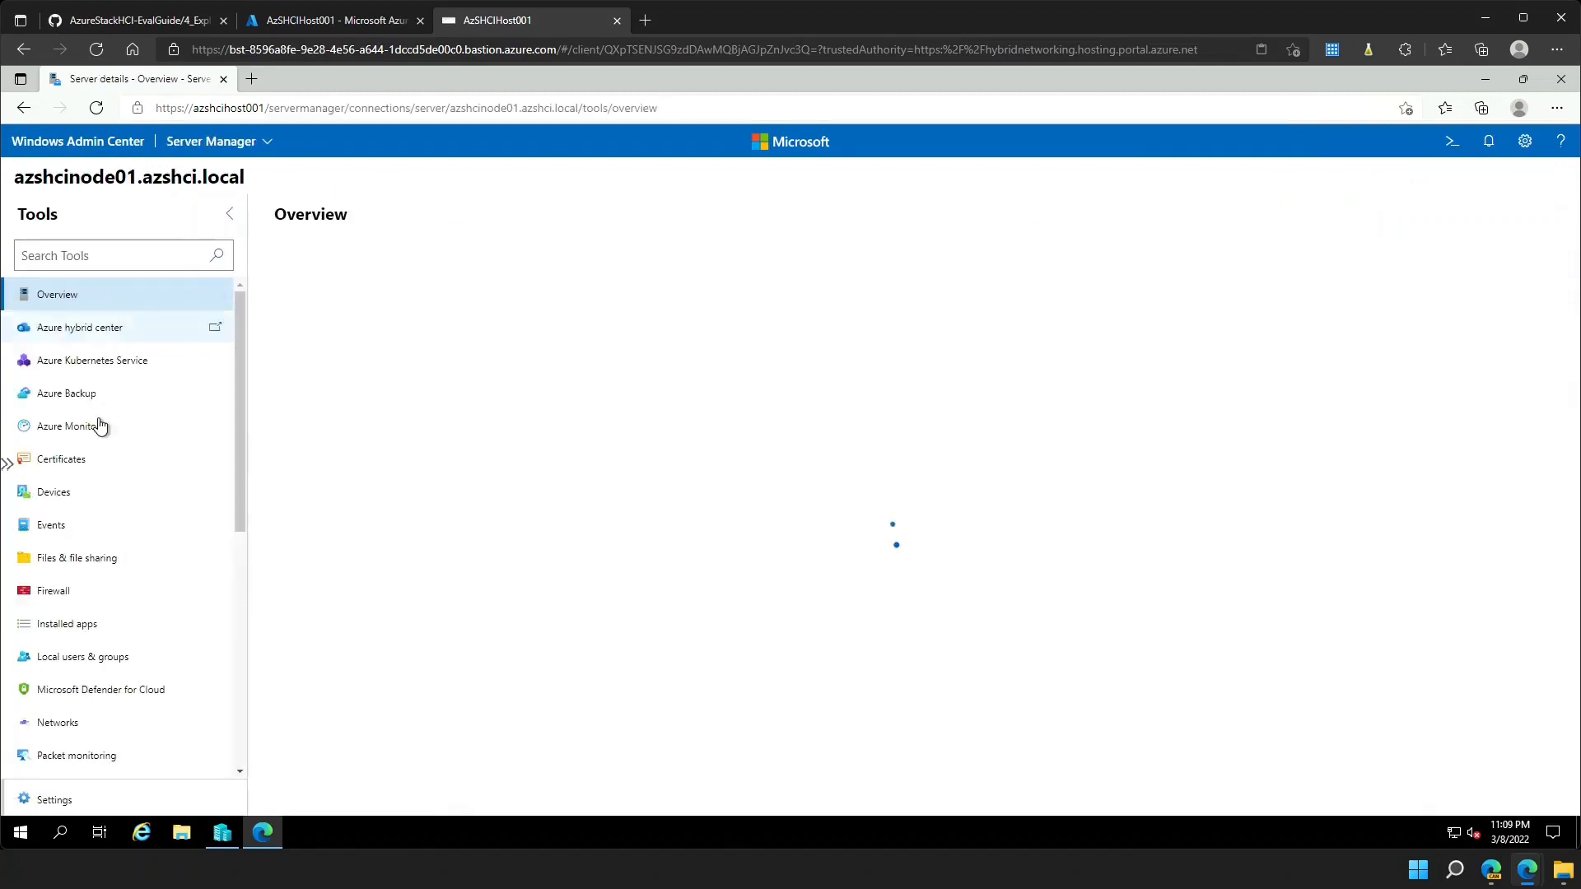
pyautogui.click(113, 560)
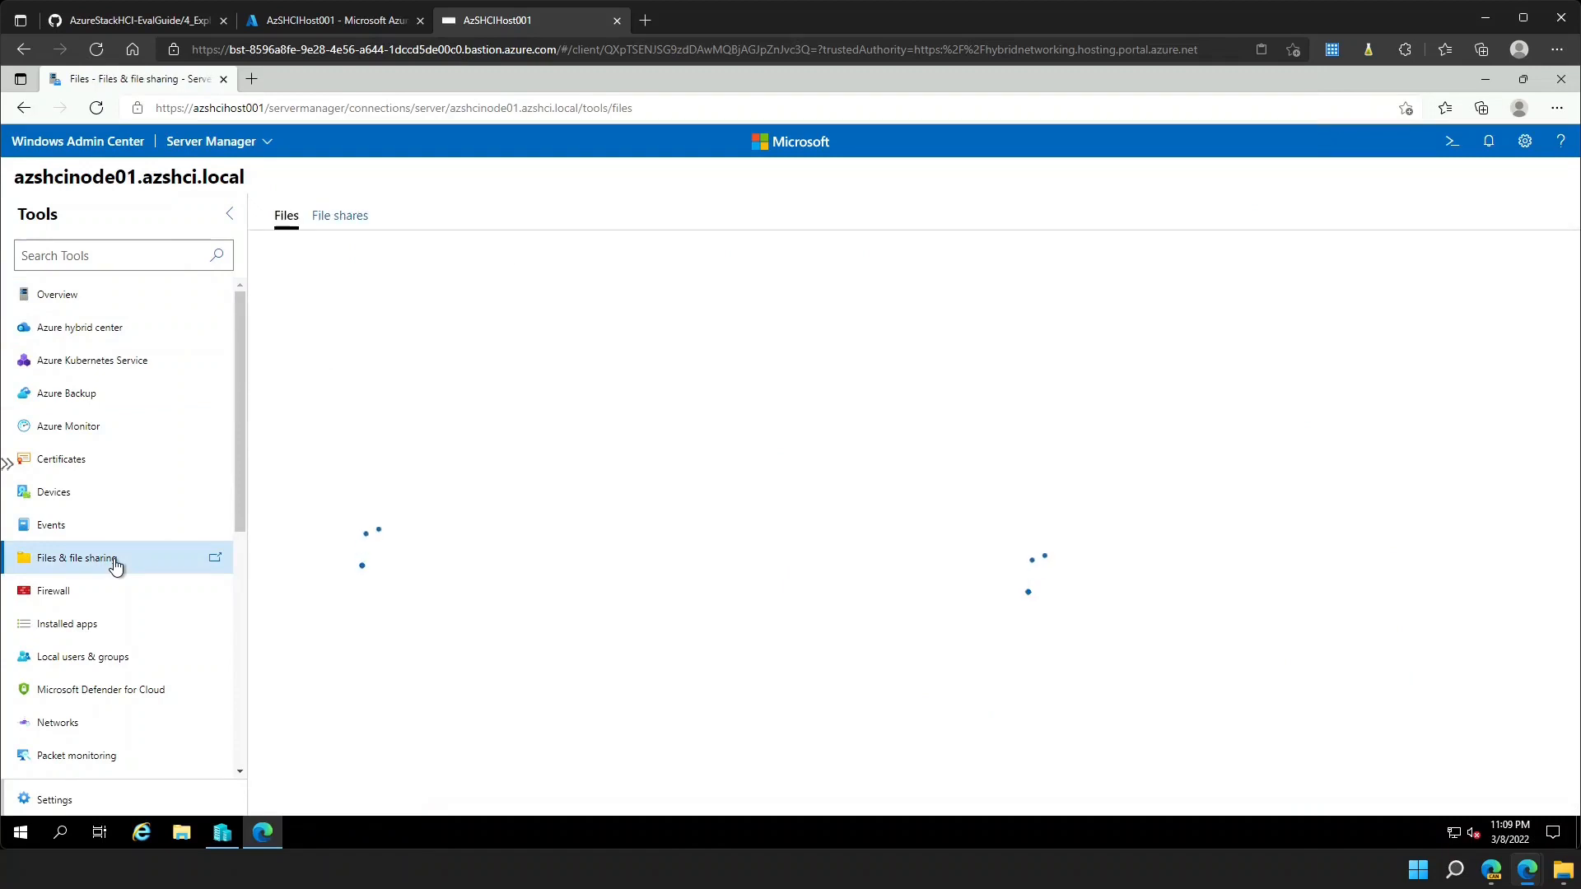
pyautogui.click(291, 316)
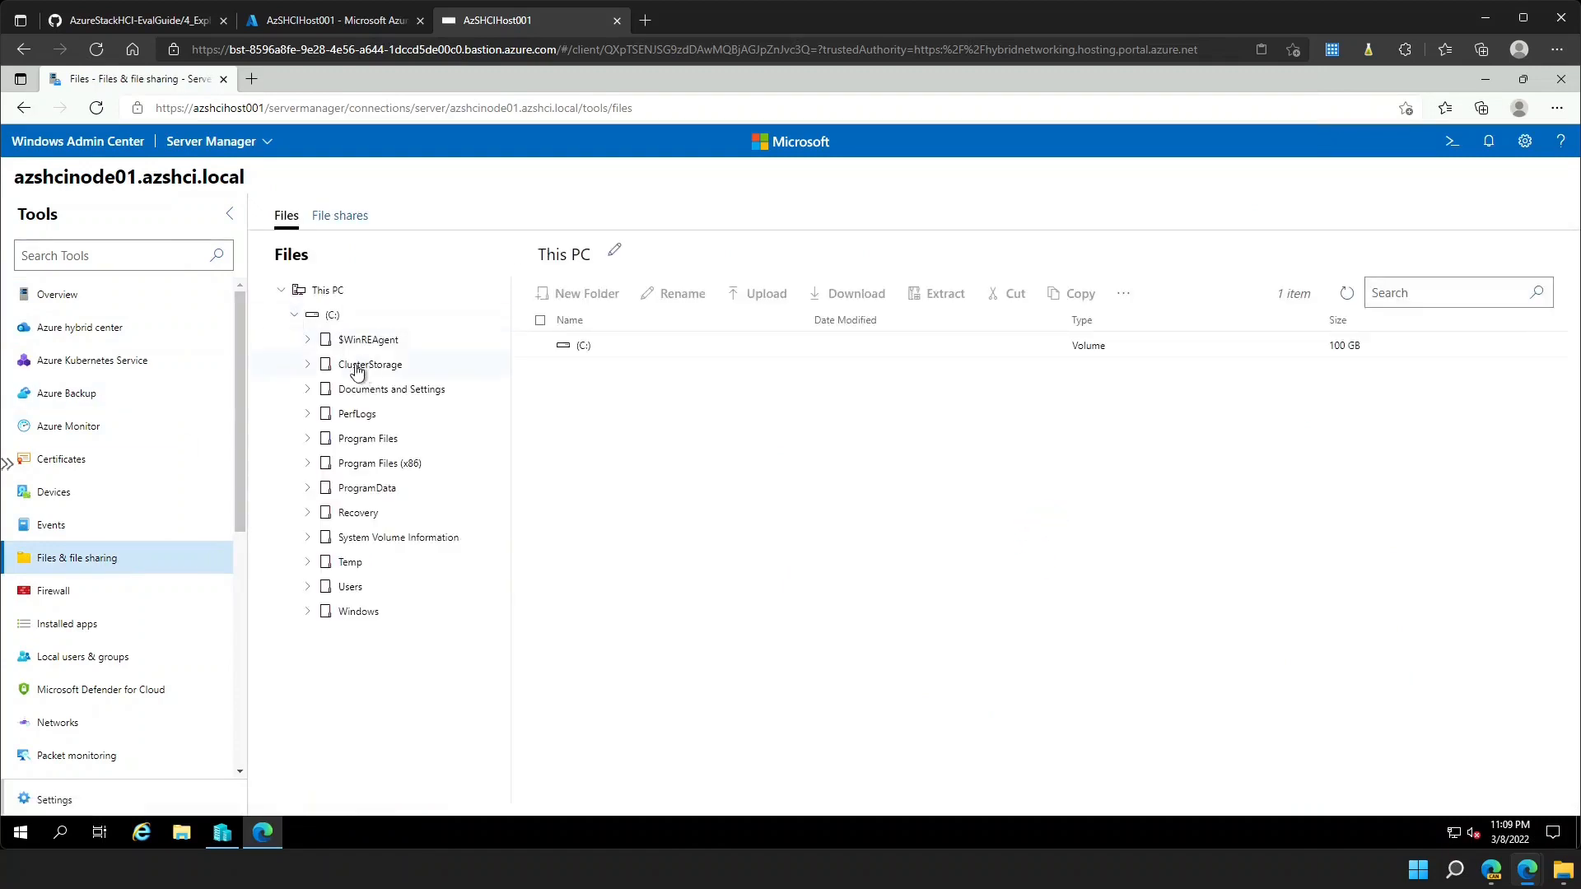
pyautogui.click(309, 364)
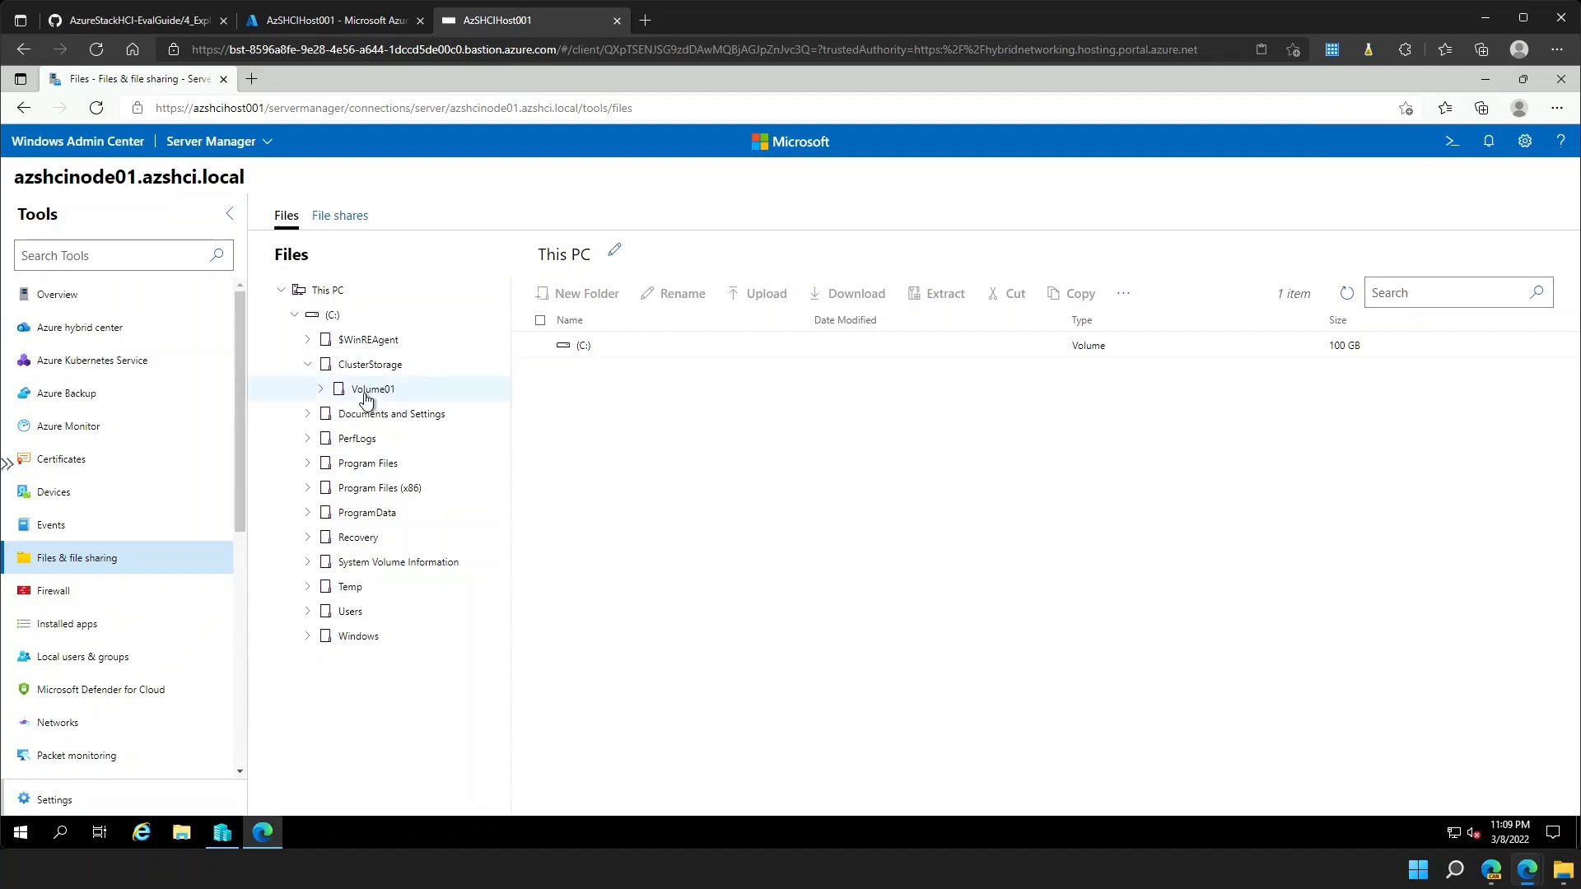
pyautogui.click(367, 395)
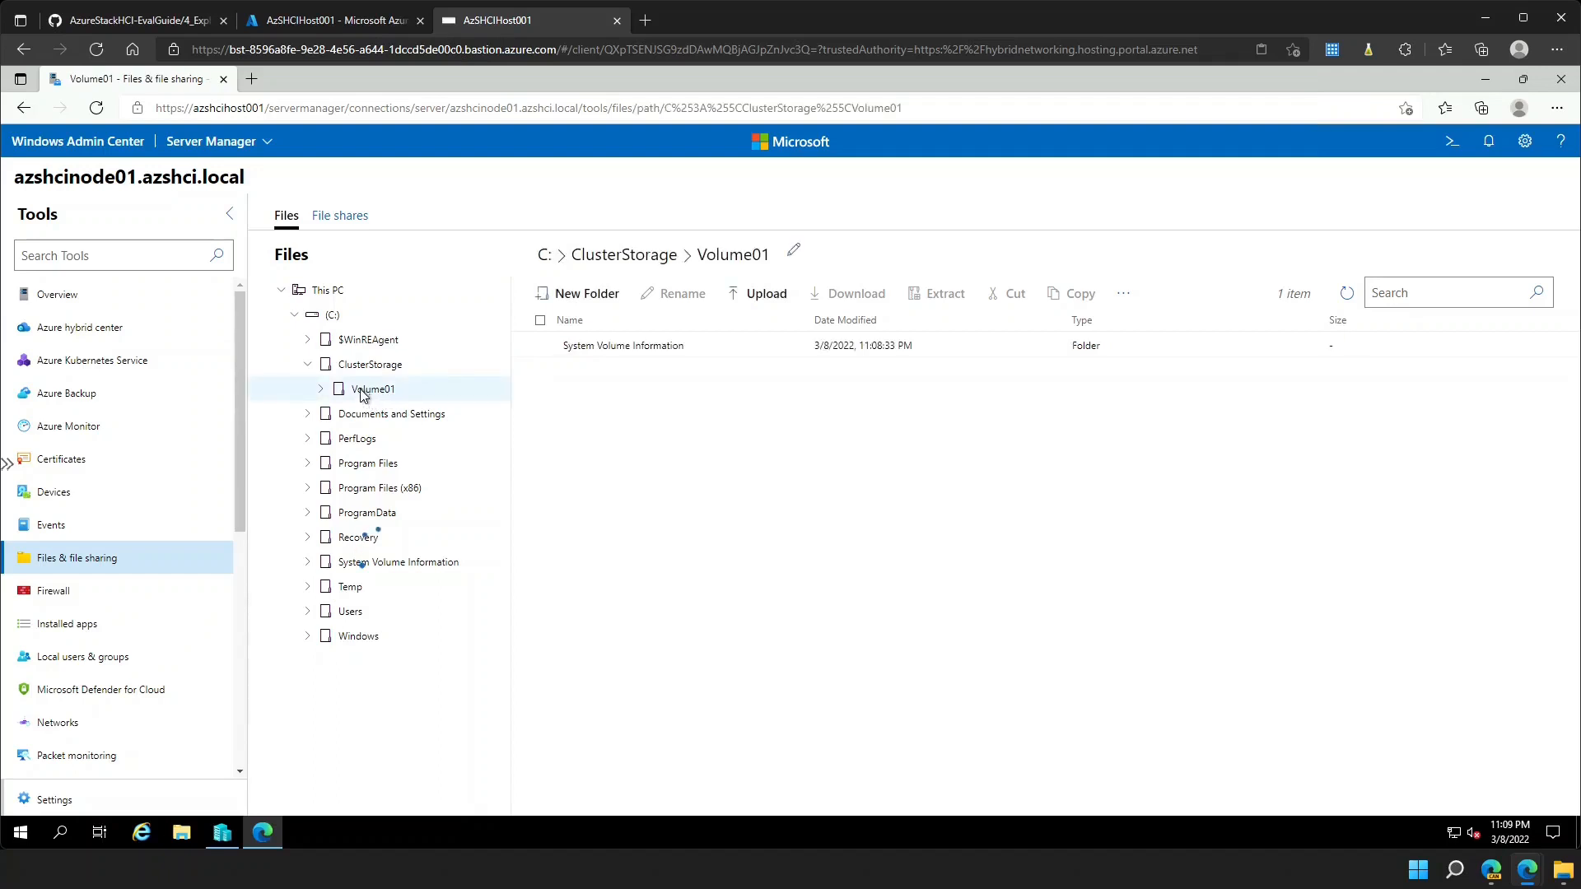
pyautogui.click(317, 392)
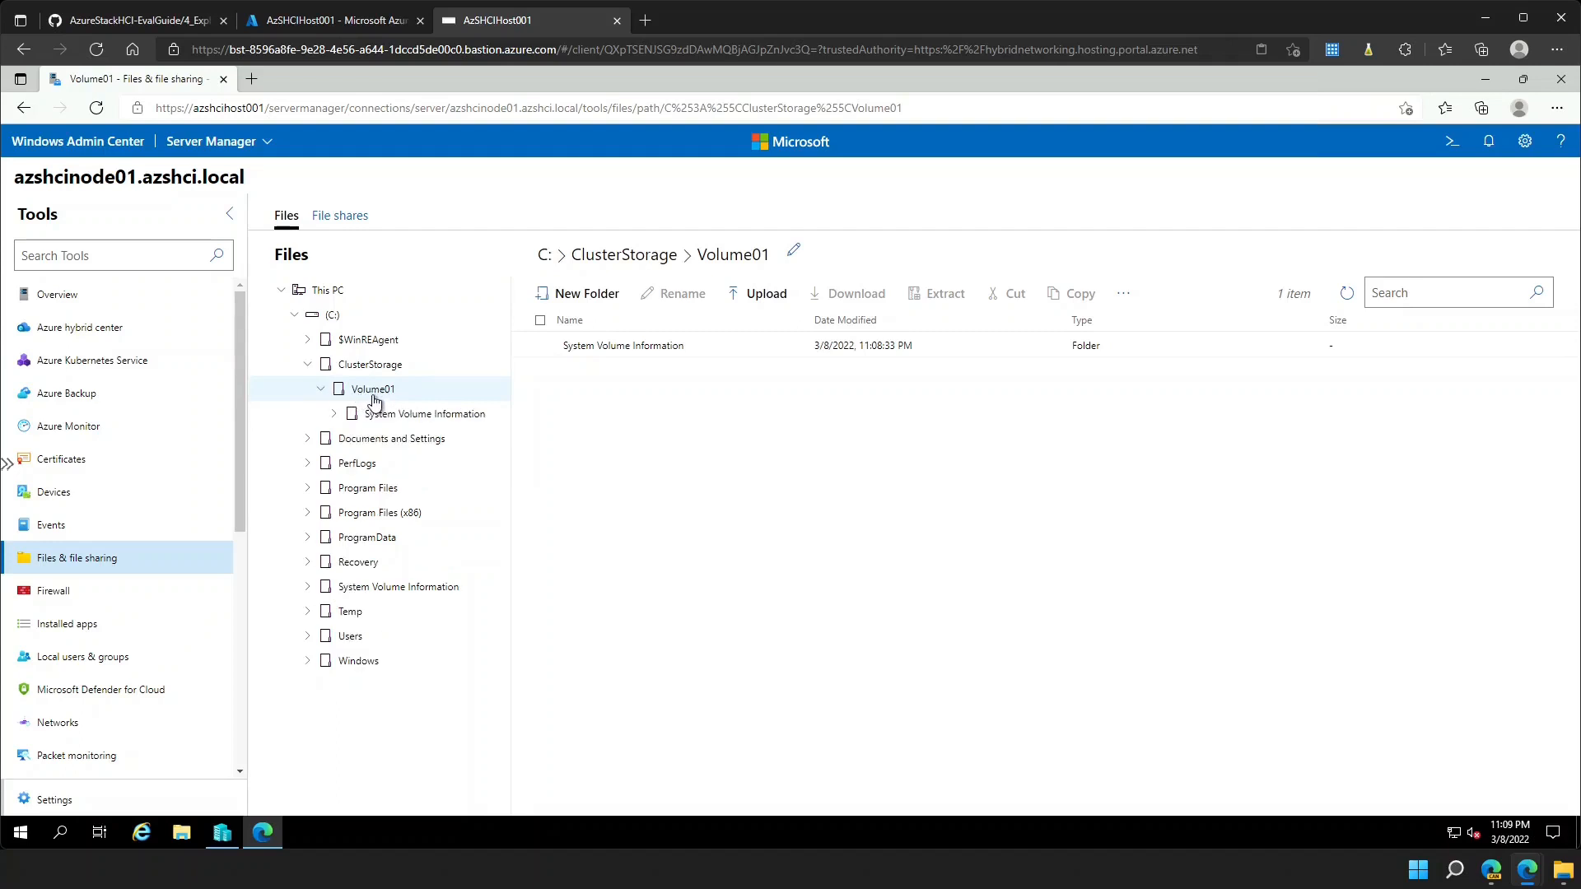
# - Create an ISO folder in Volume01 and open it for uploading
pyautogui.click(580, 297)
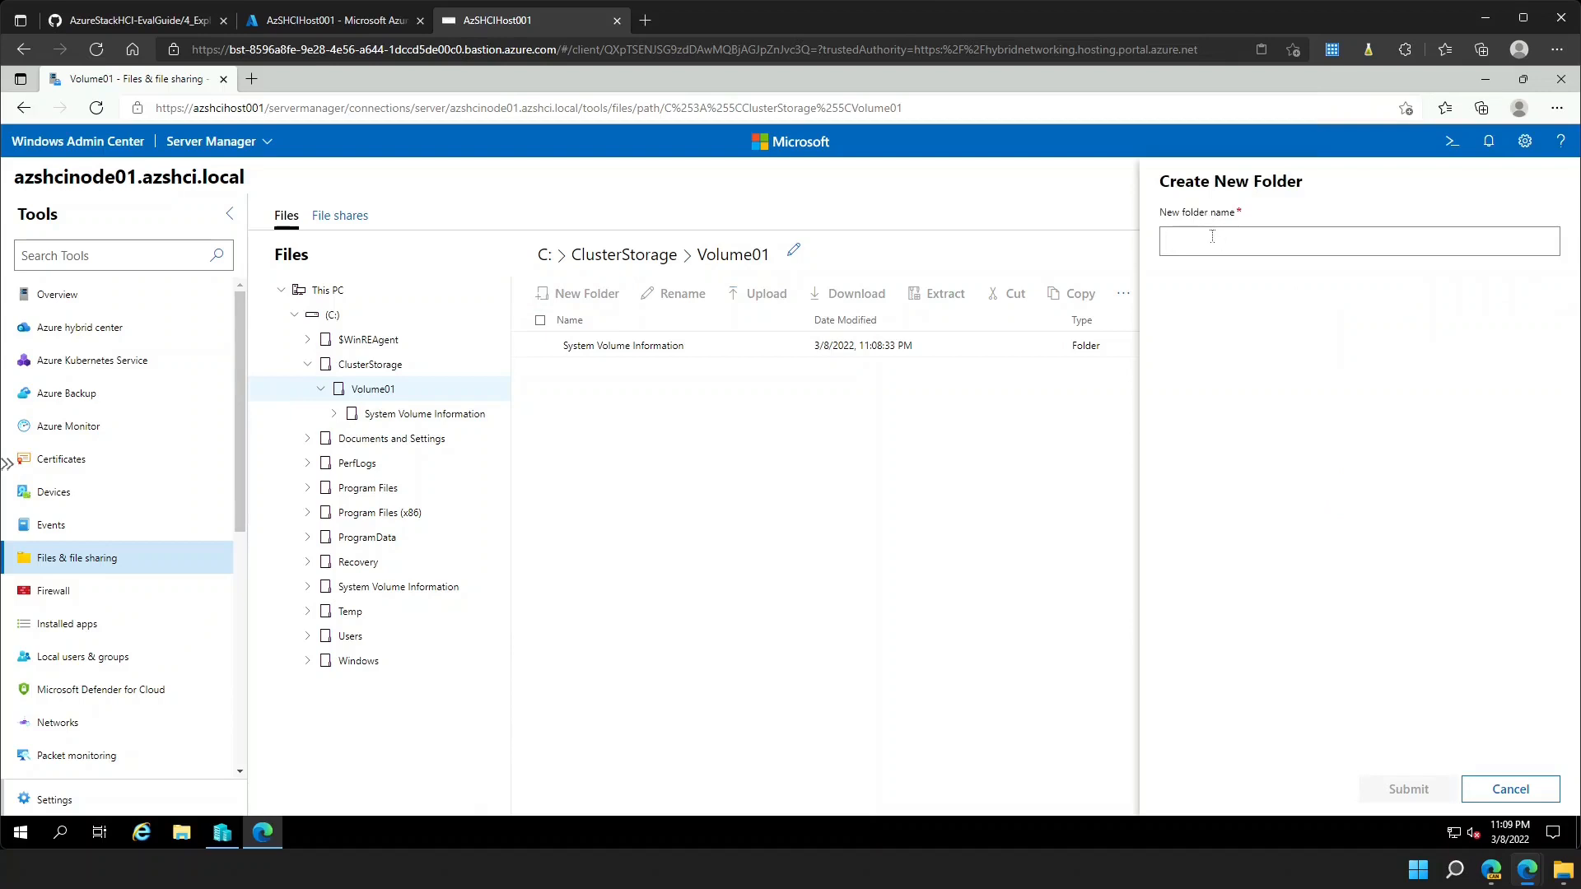
pyautogui.write('ISO')
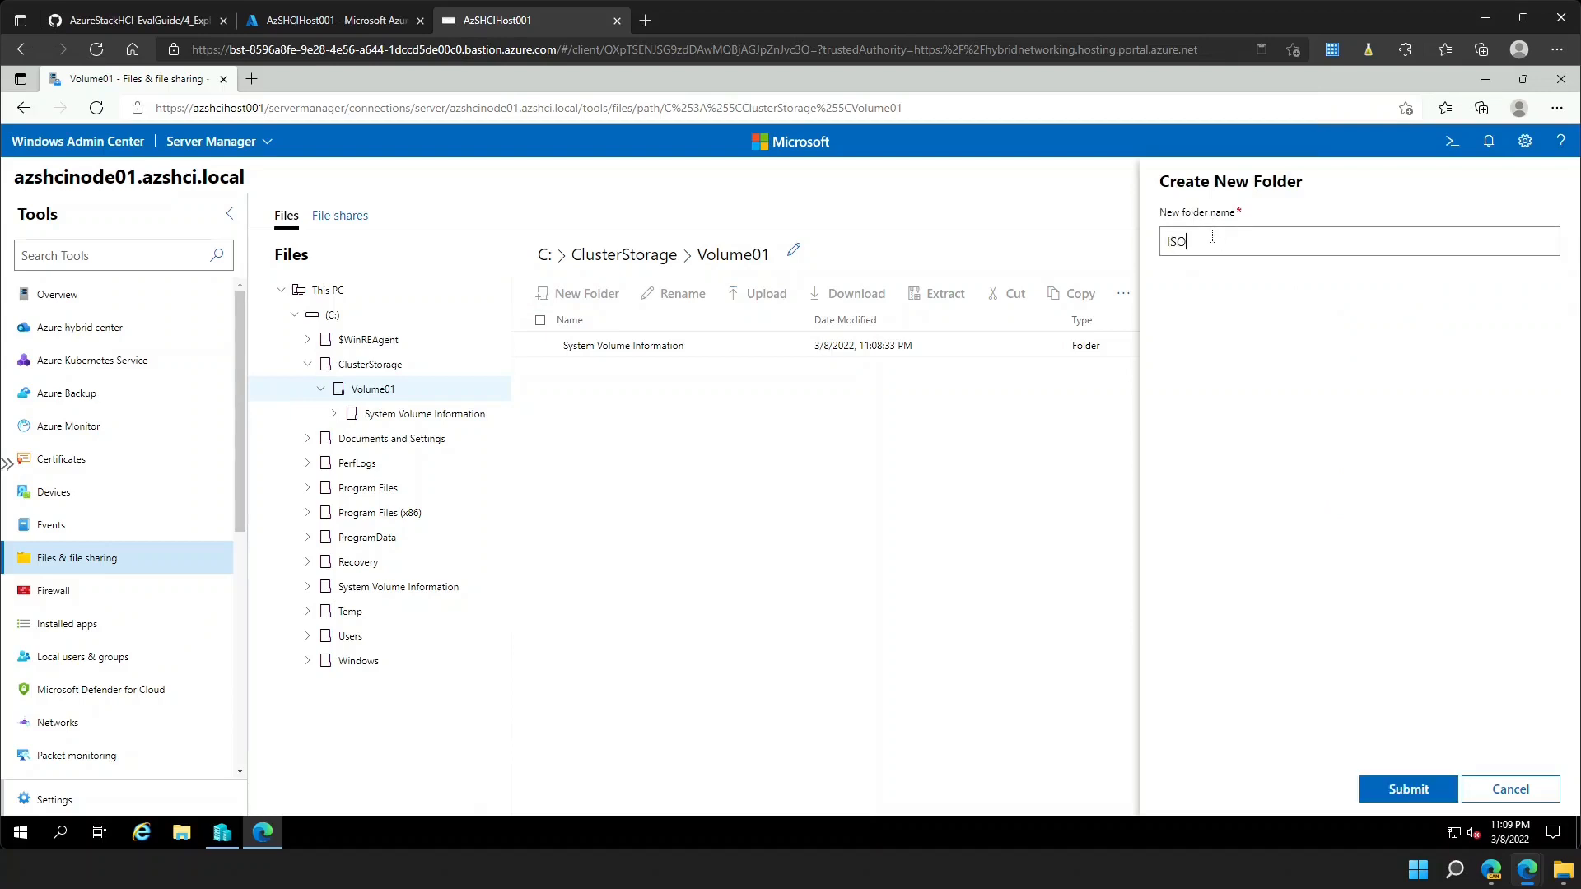
pyautogui.click(1400, 786)
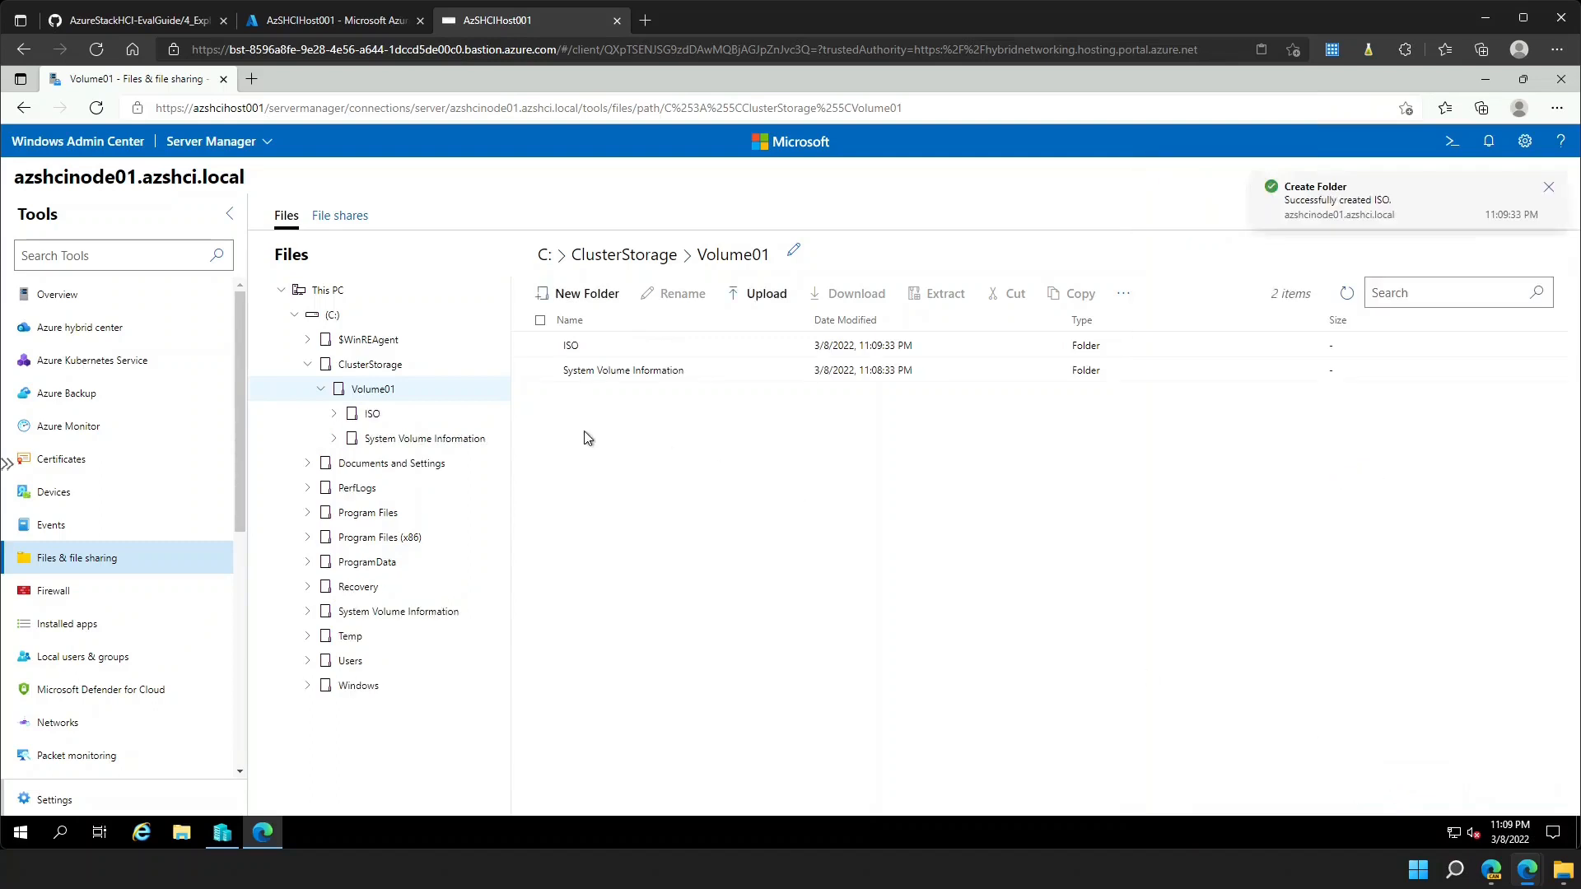
pyautogui.click(407, 419)
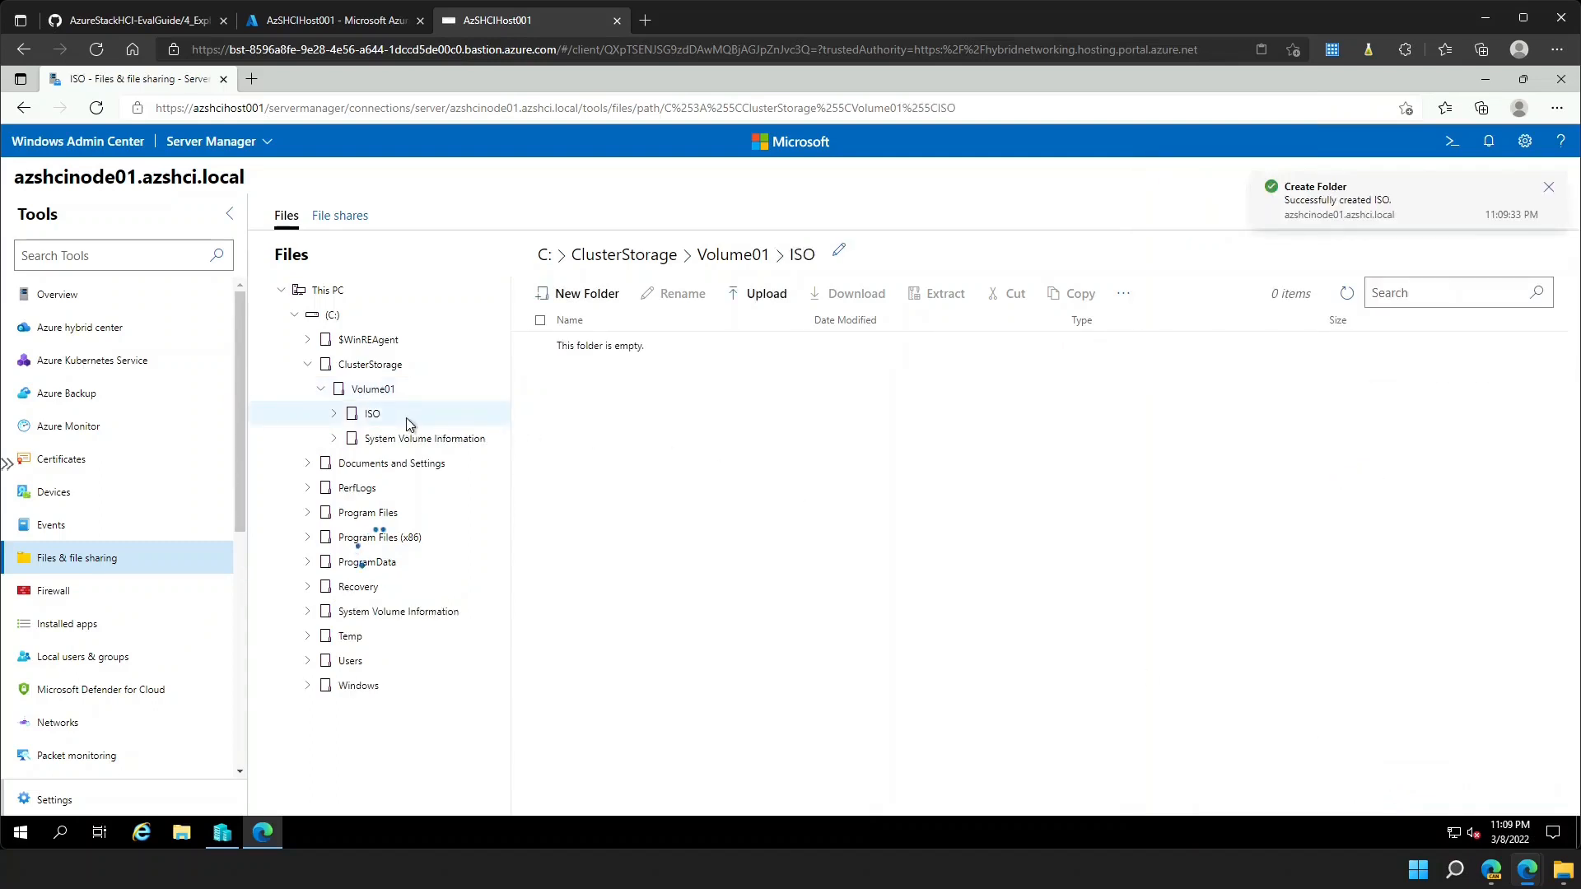
pyautogui.click(761, 305)
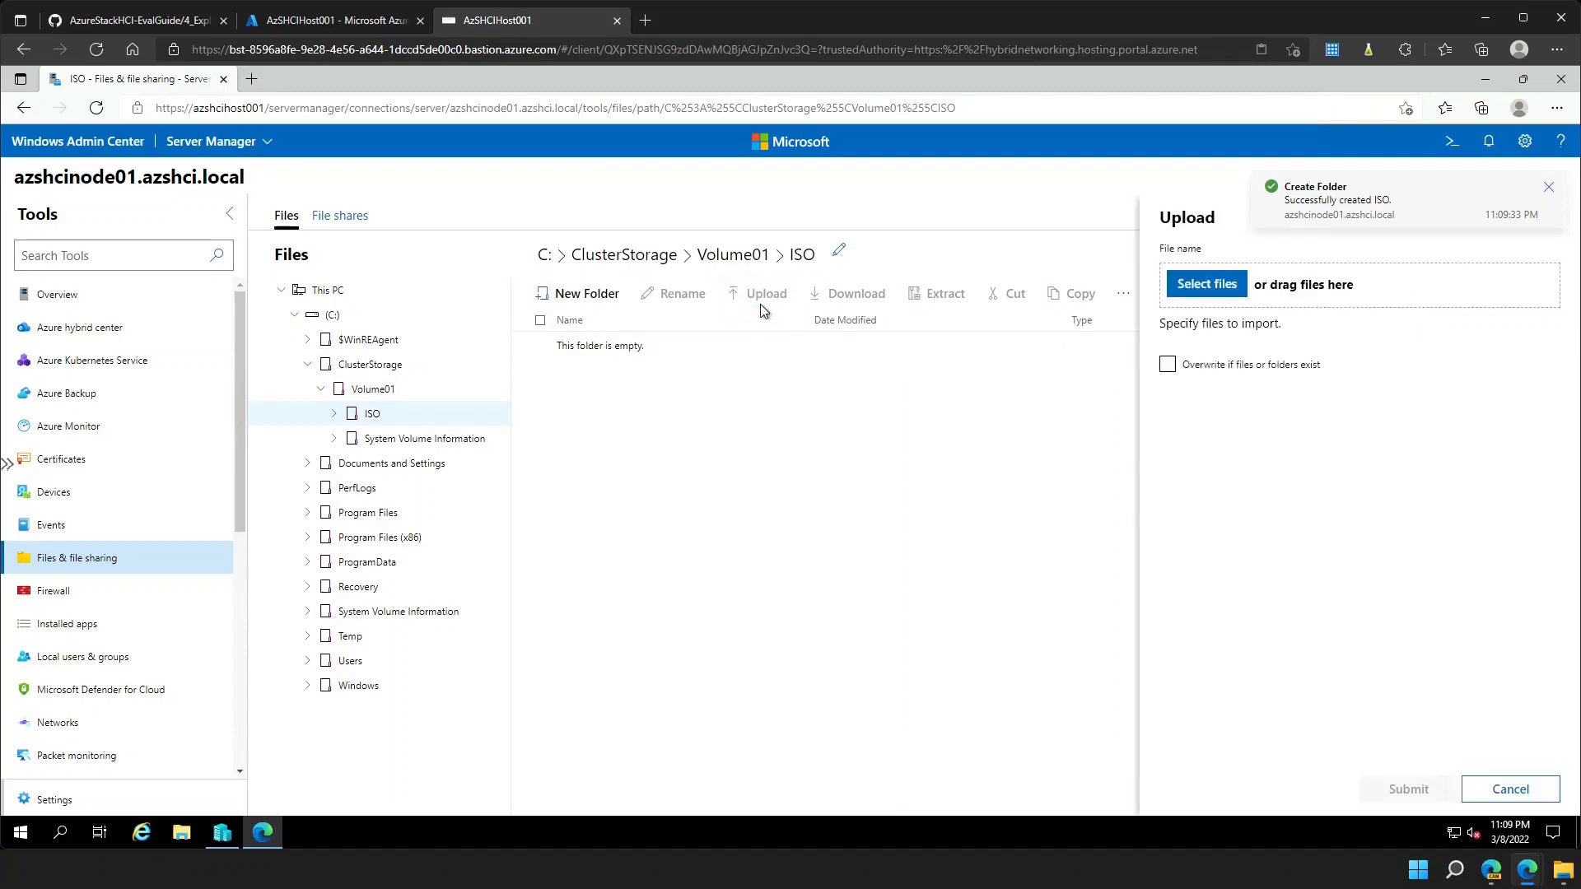
# - Upload both image files from V:\ISO (5,420,734 KB and 9,968,960 KB) into the ISO folder
pyautogui.rightClick(175, 834)
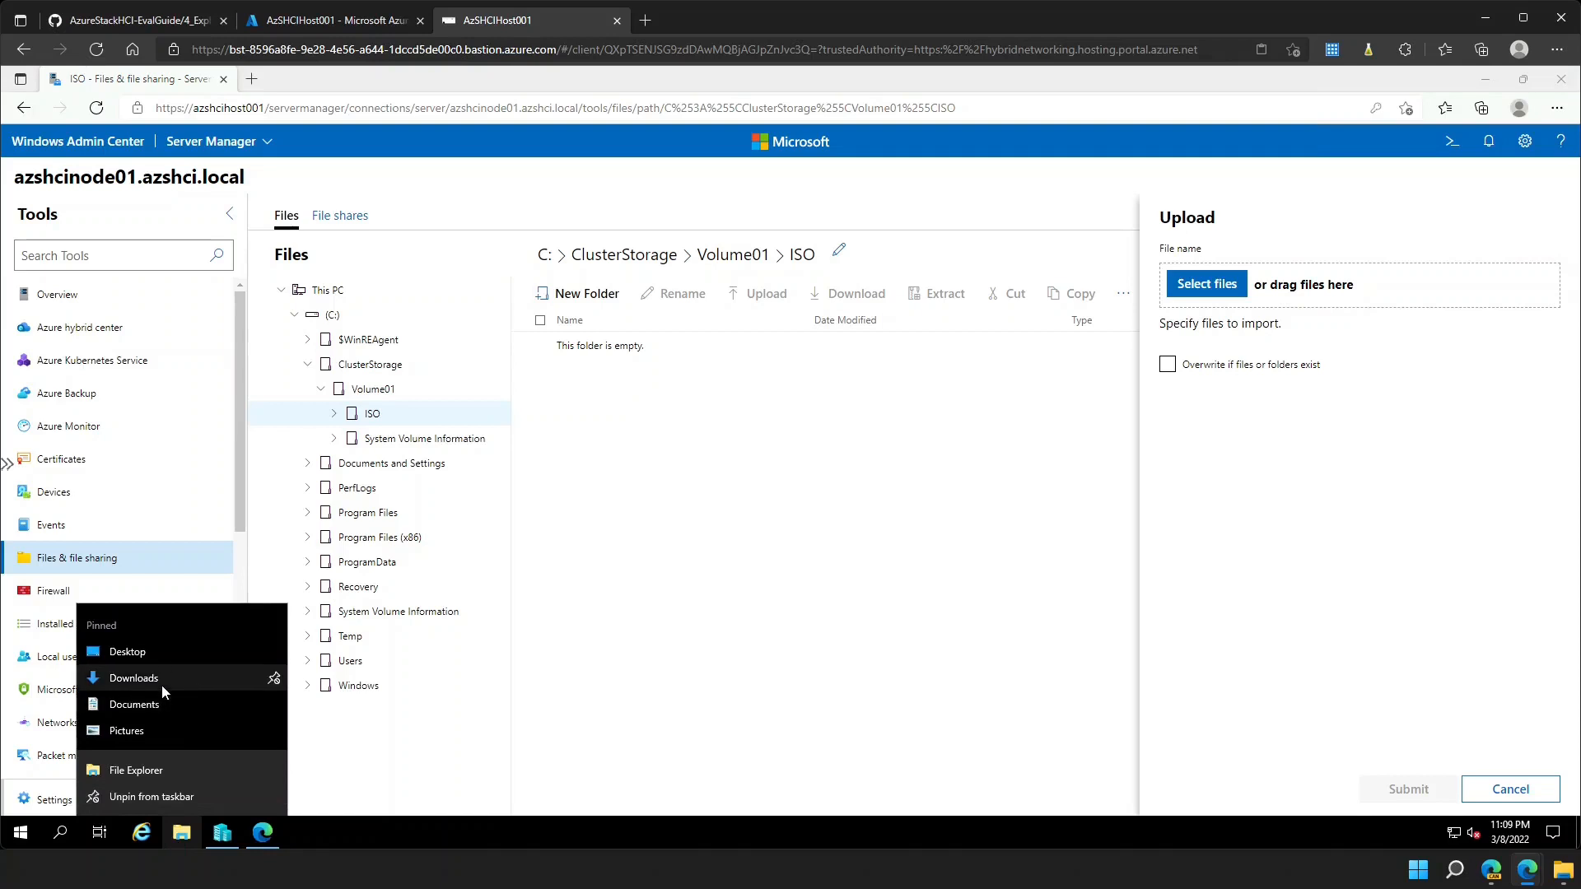
pyautogui.click(162, 684)
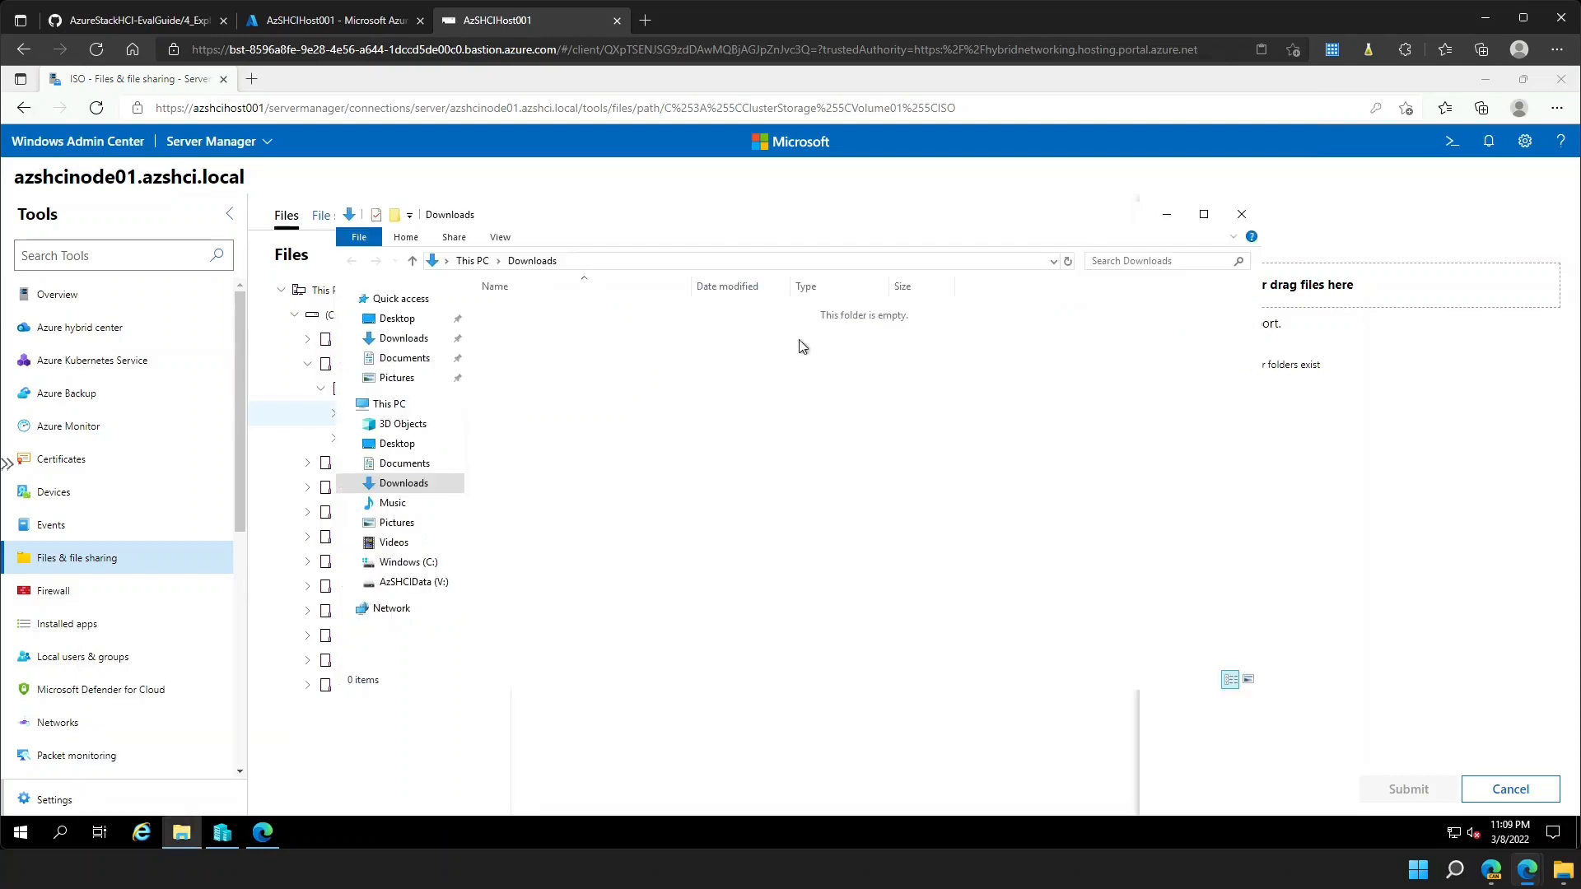
pyautogui.moveTo(865, 237); pyautogui.dragTo(739, 240)
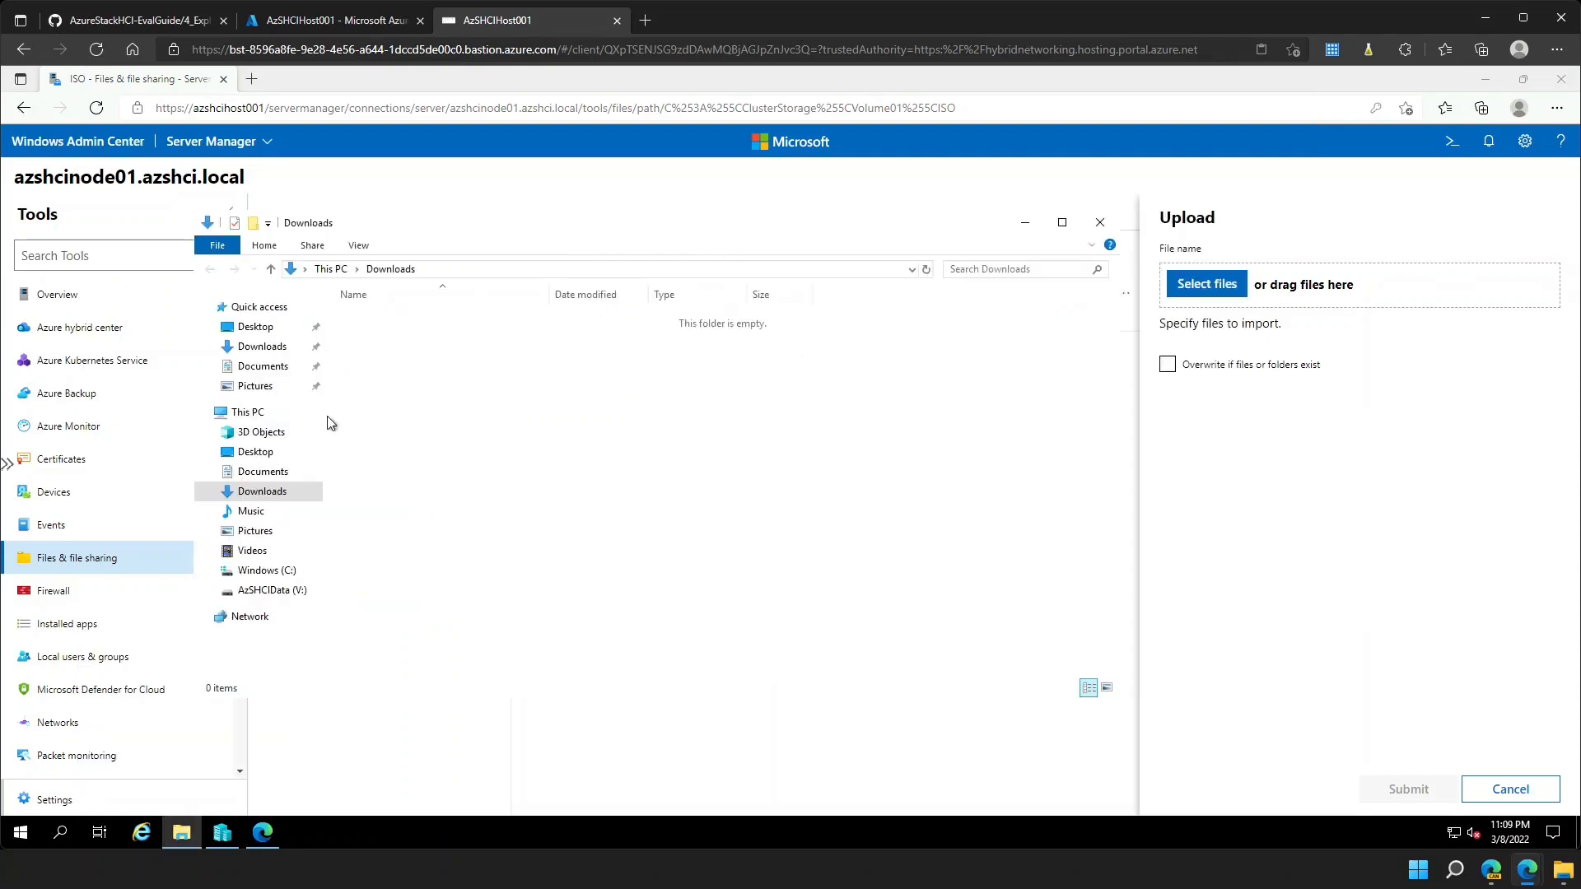
pyautogui.click(267, 570)
pyautogui.click(263, 593)
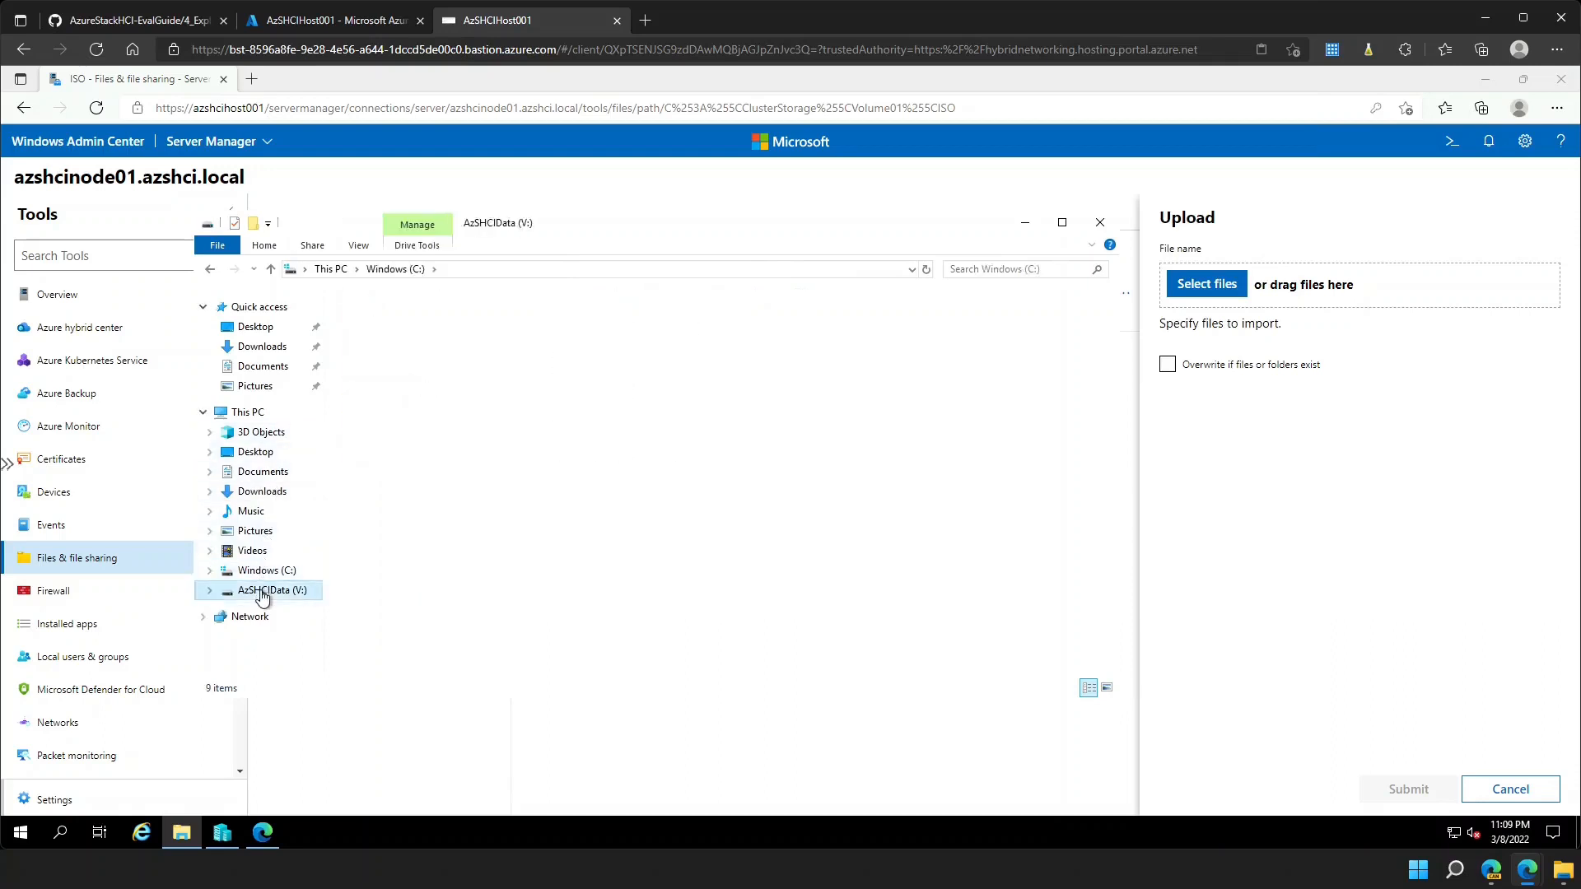
pyautogui.click(388, 338)
pyautogui.doubleClick(388, 339)
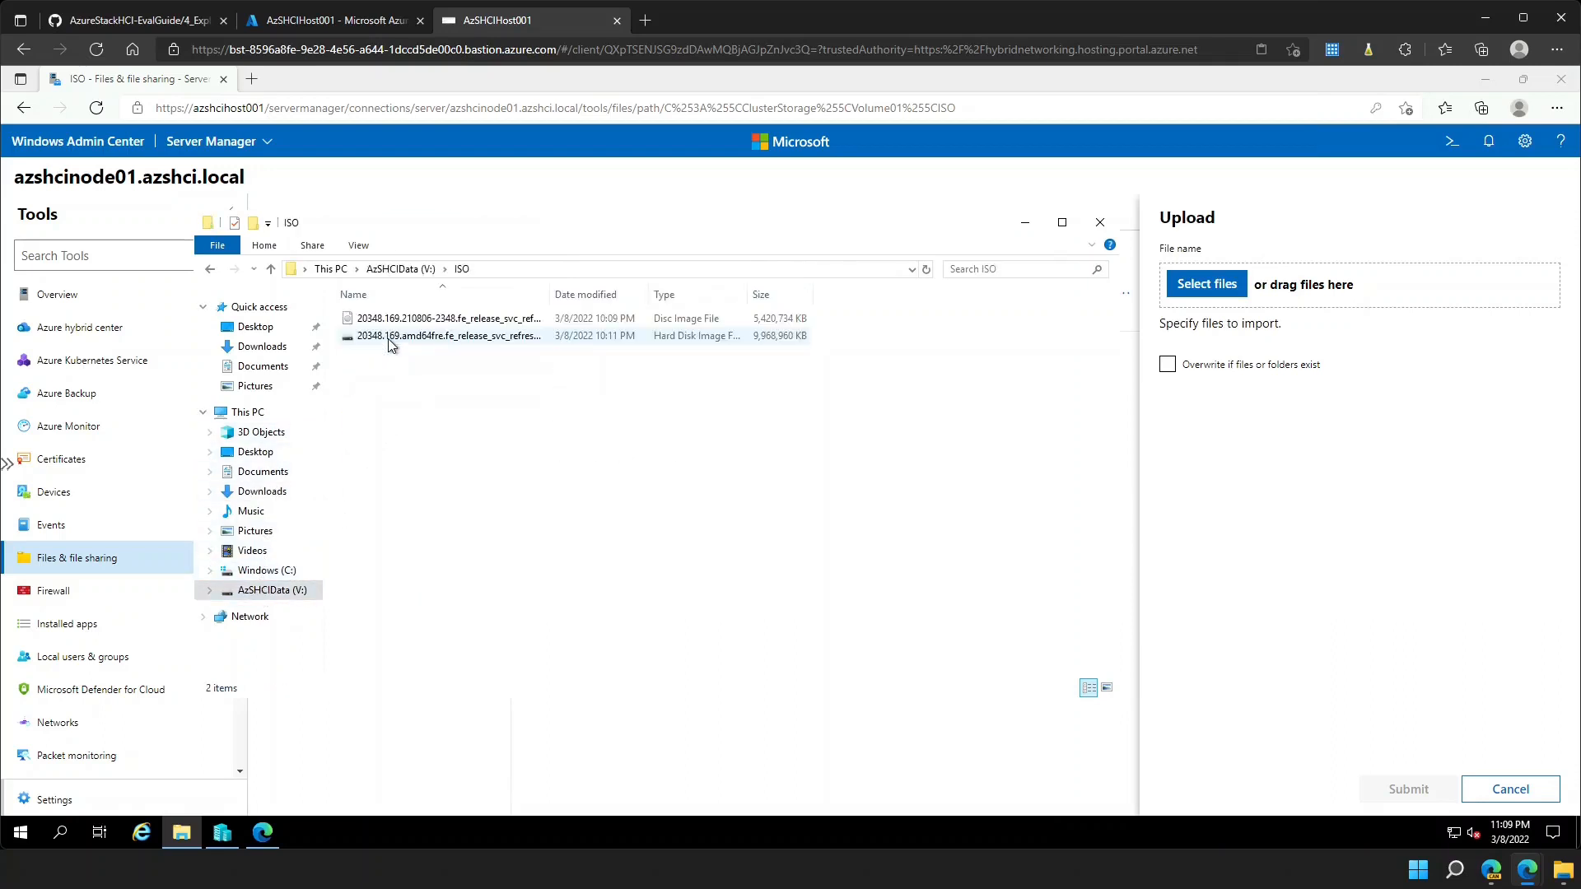
pyautogui.moveTo(443, 377); pyautogui.dragTo(1280, 296)
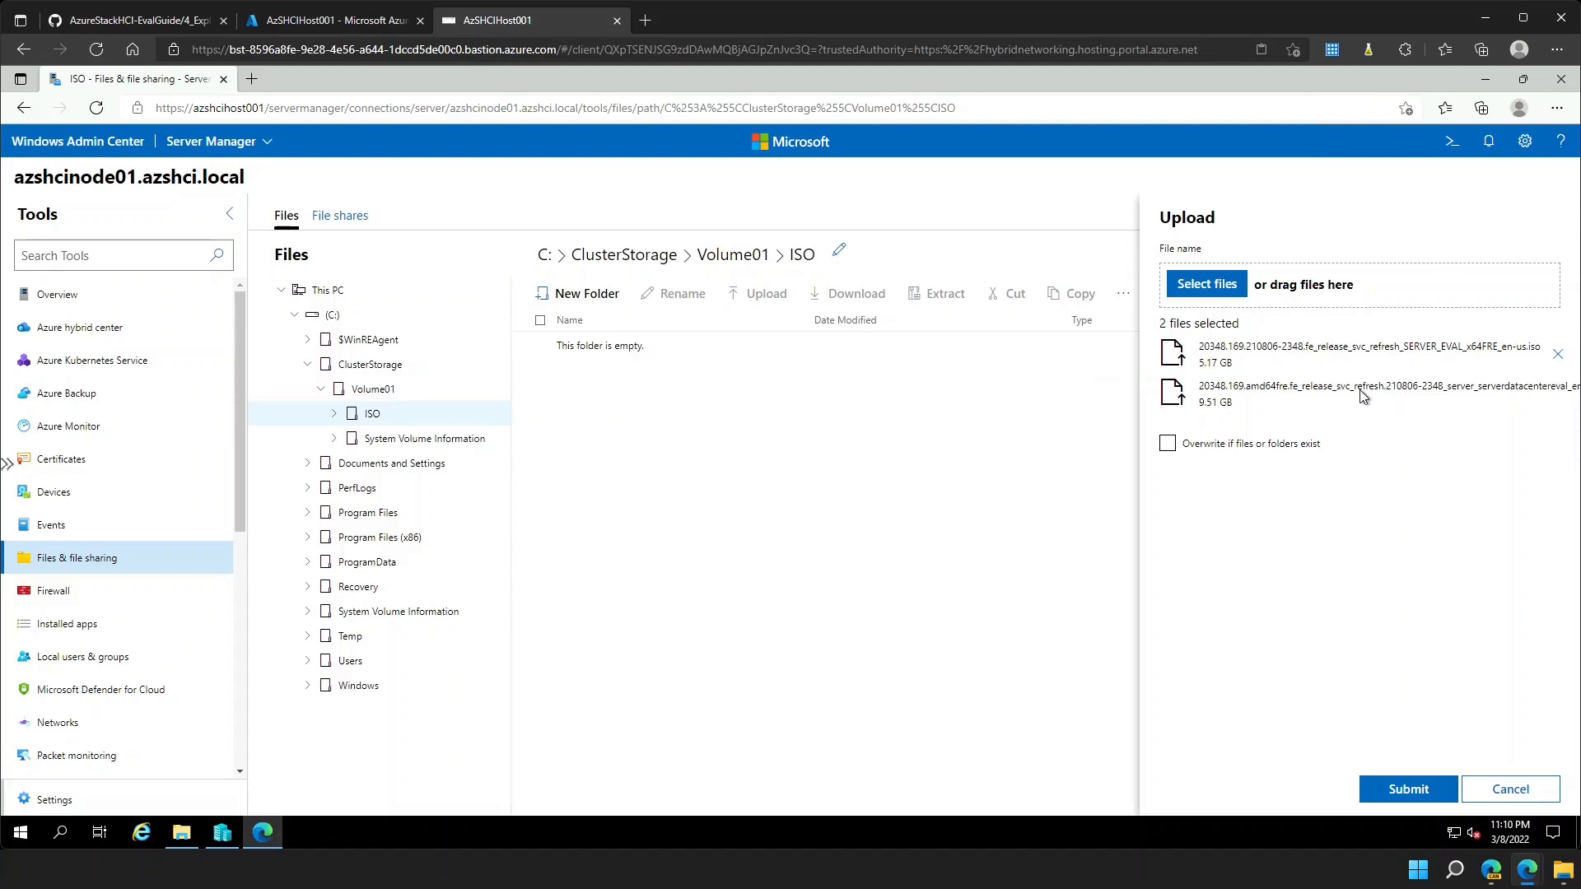
pyautogui.click(1397, 786)
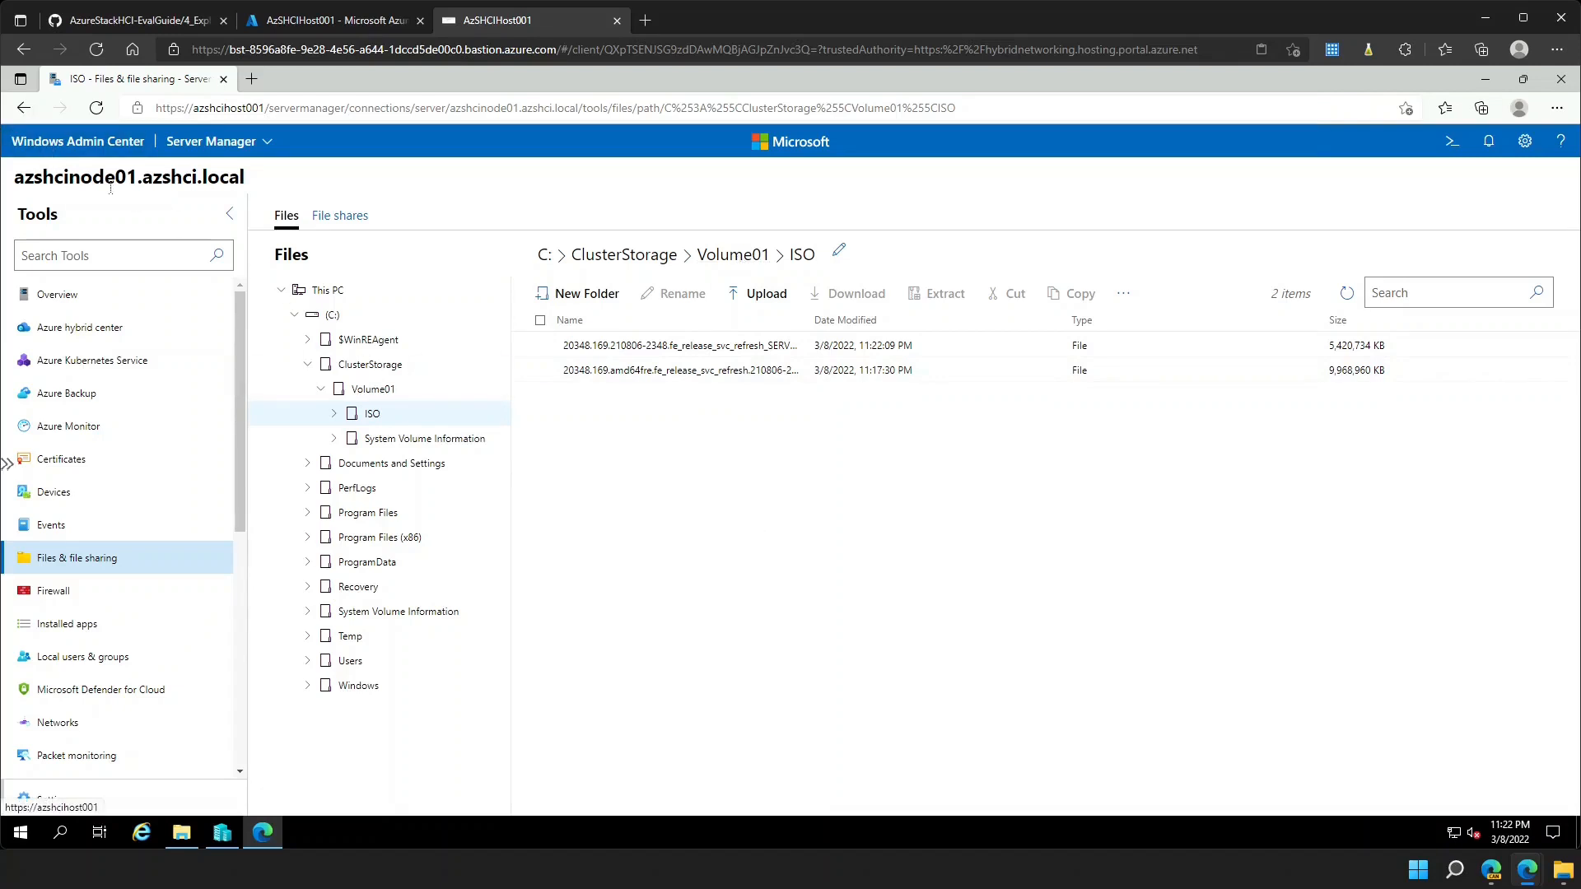
pyautogui.click(96, 150)
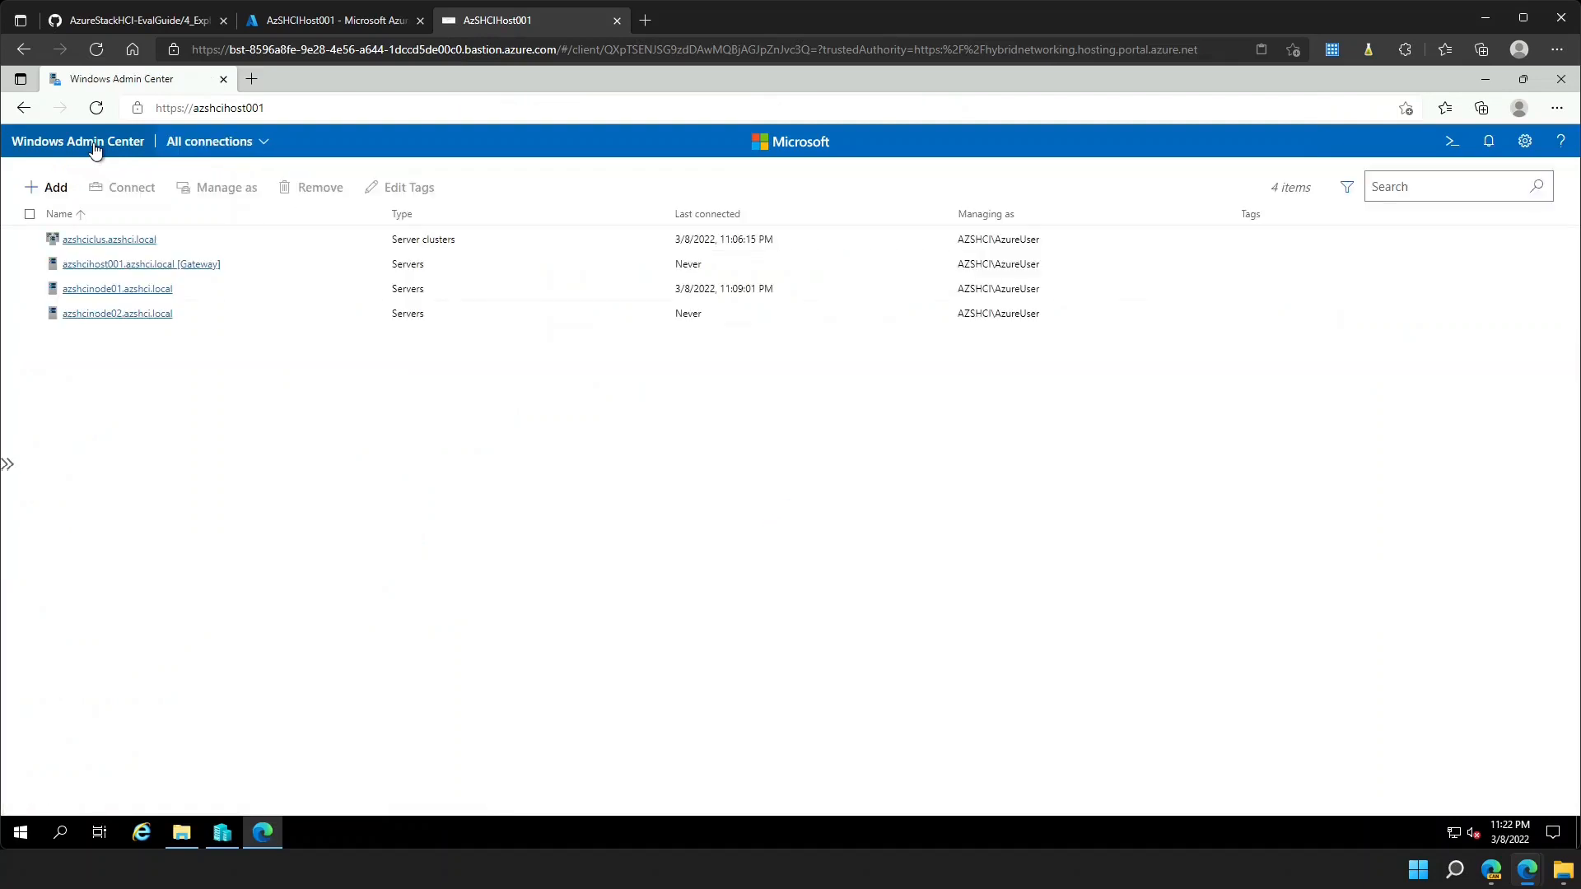
# - On azshcinode02, open C:\ClusterStorage\Volume01\ISO to verify both image files are present
pyautogui.click(135, 314)
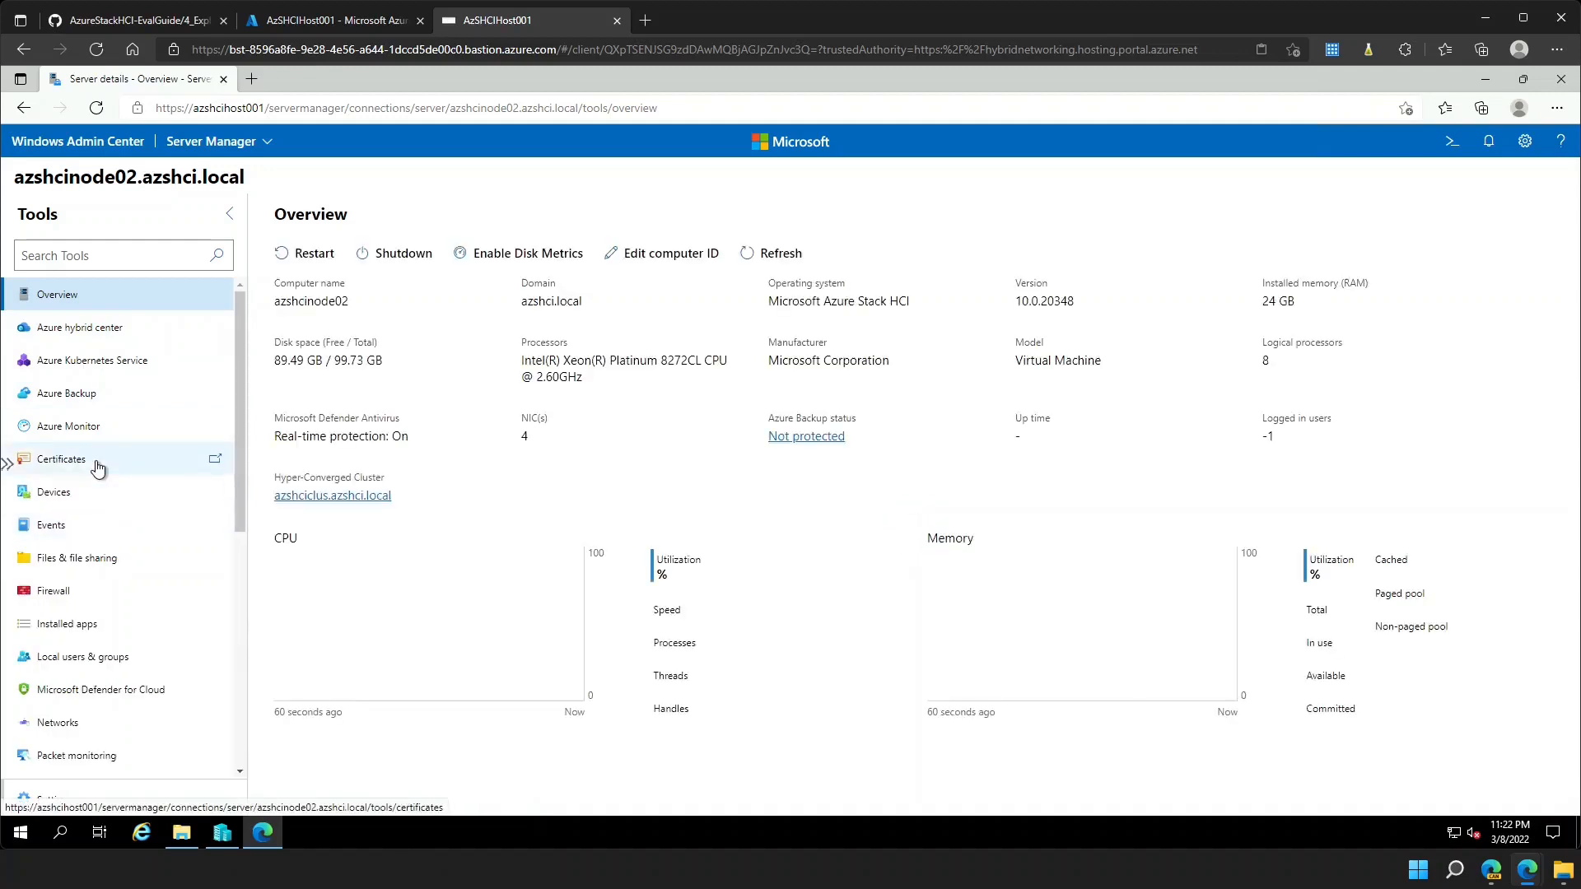
pyautogui.click(97, 559)
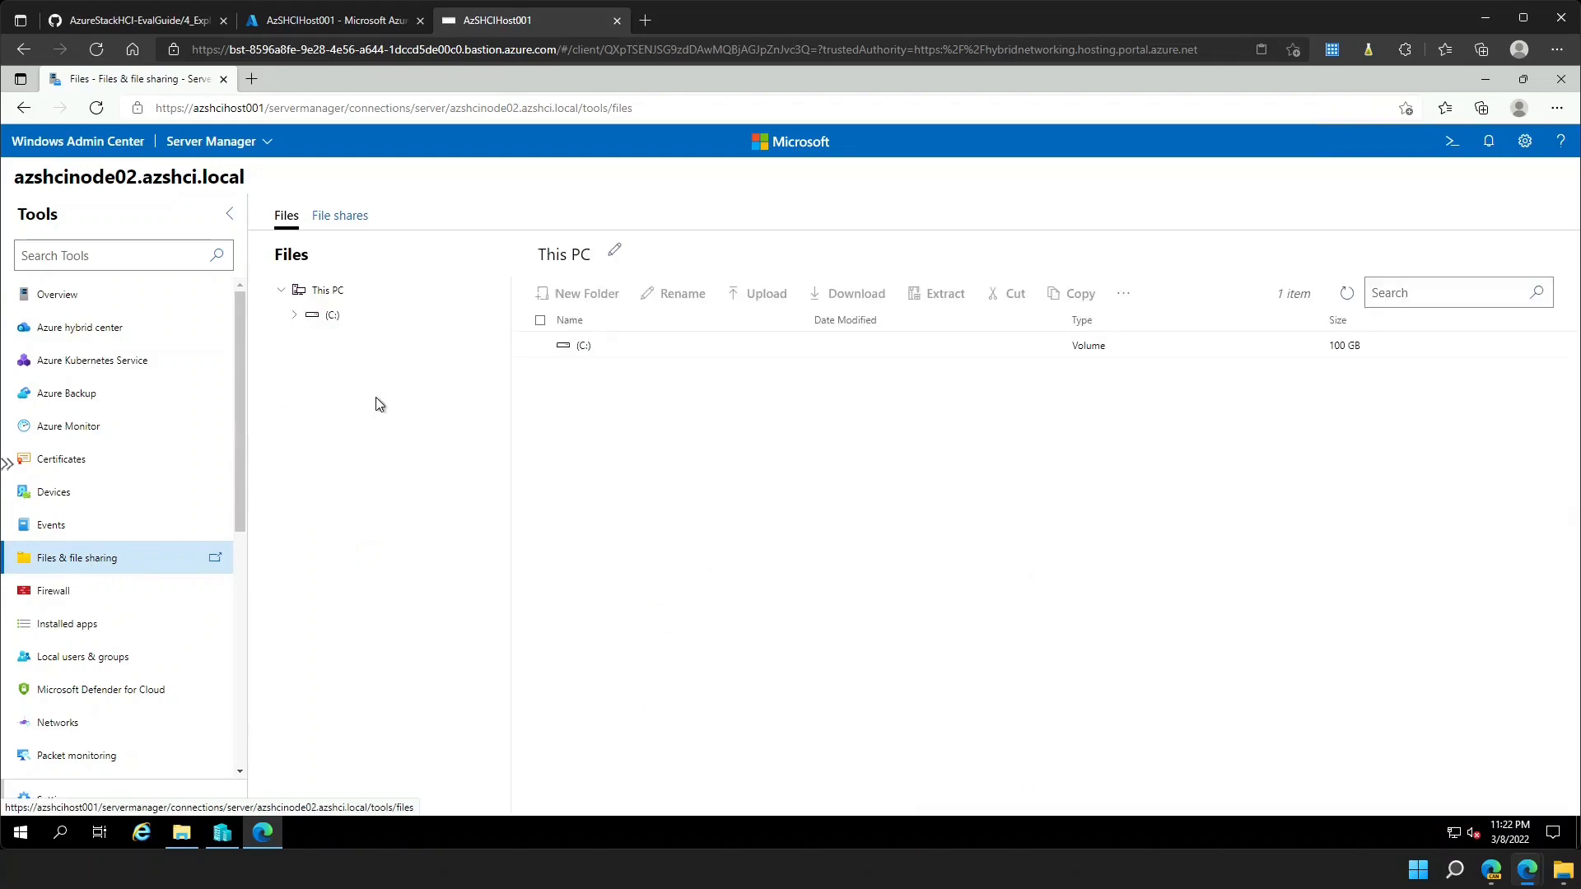
pyautogui.click(295, 316)
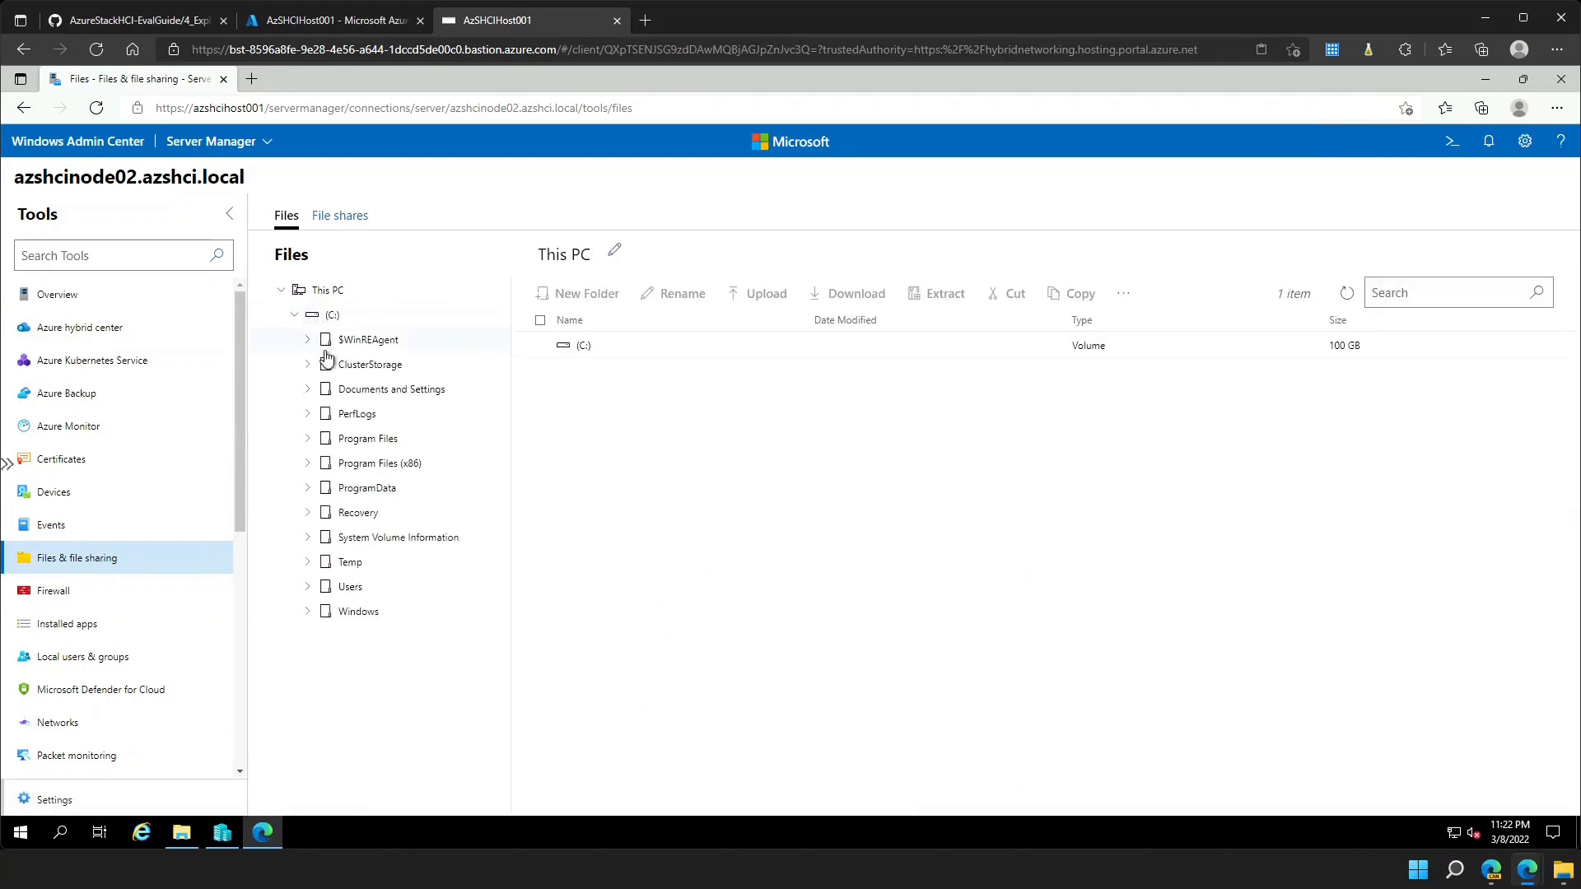
pyautogui.click(310, 366)
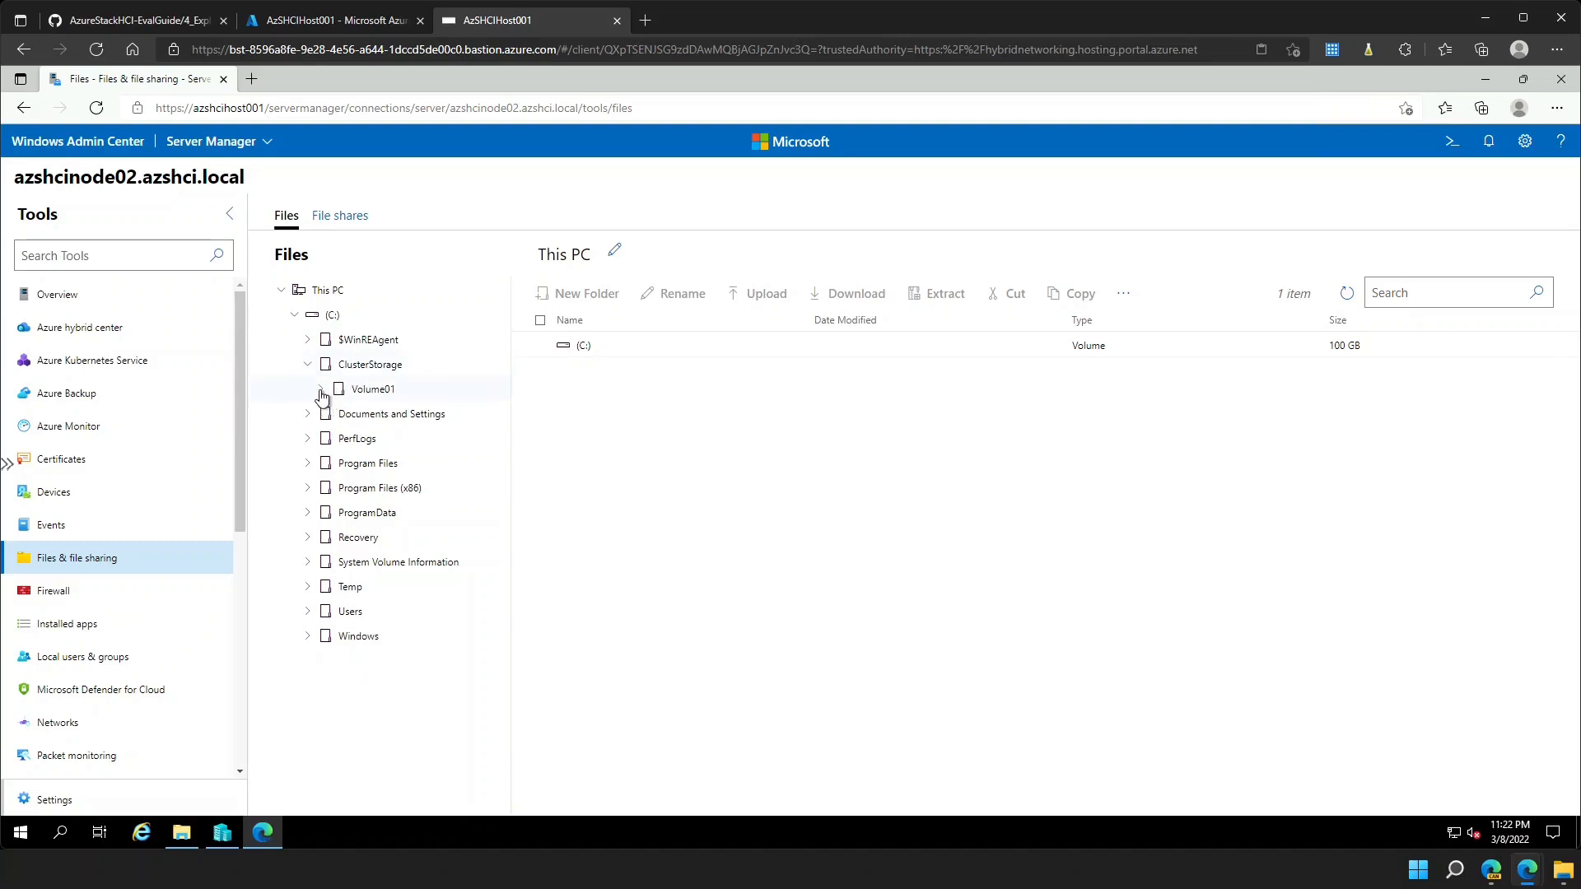
pyautogui.click(320, 390)
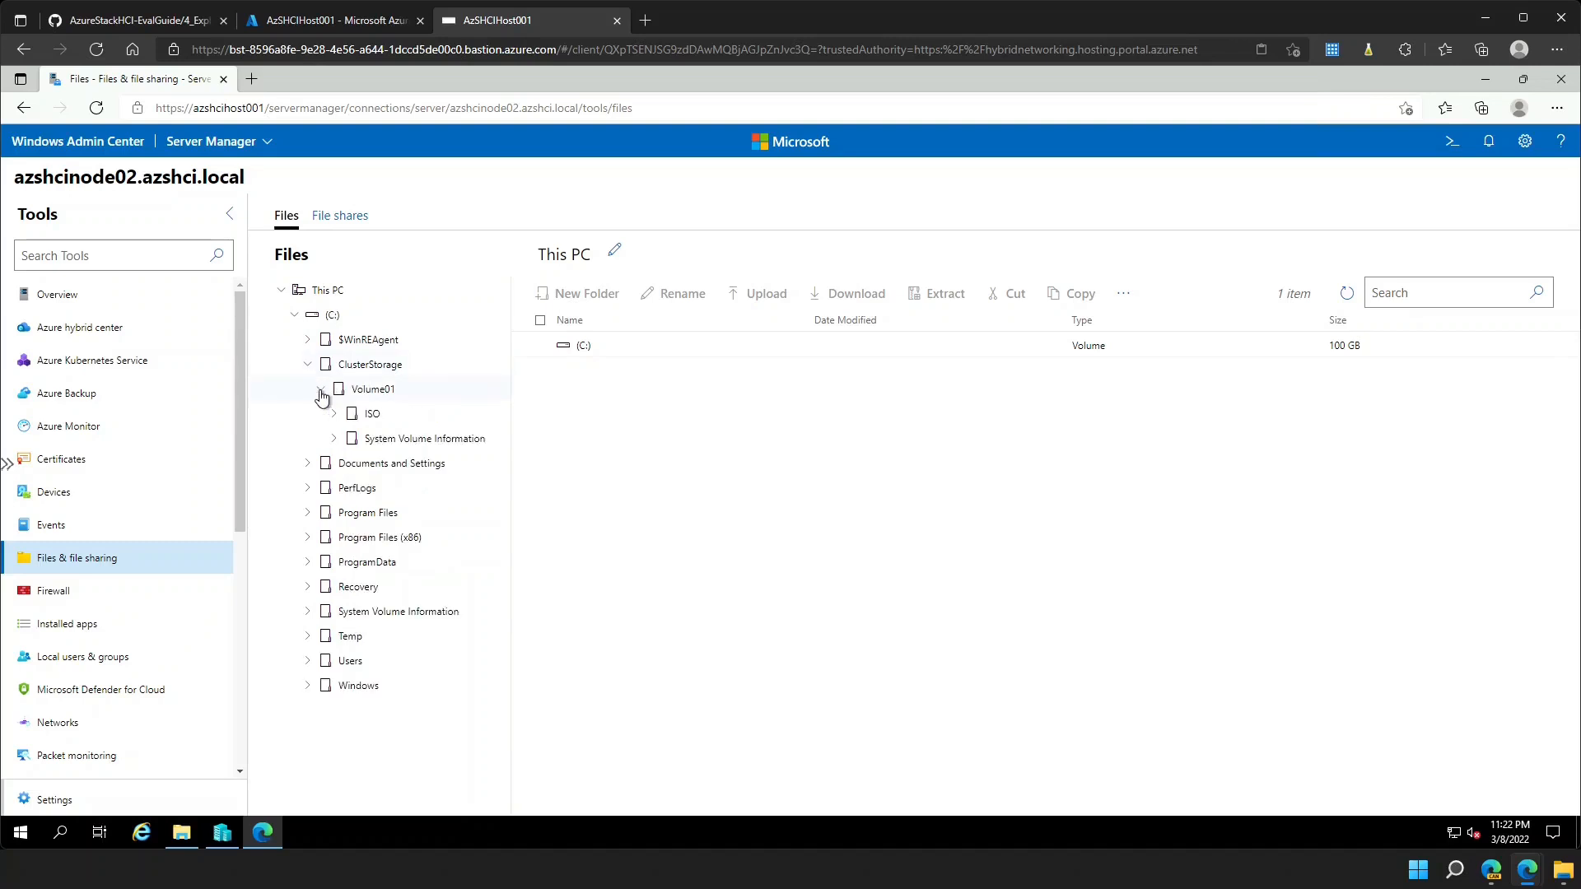
pyautogui.click(358, 417)
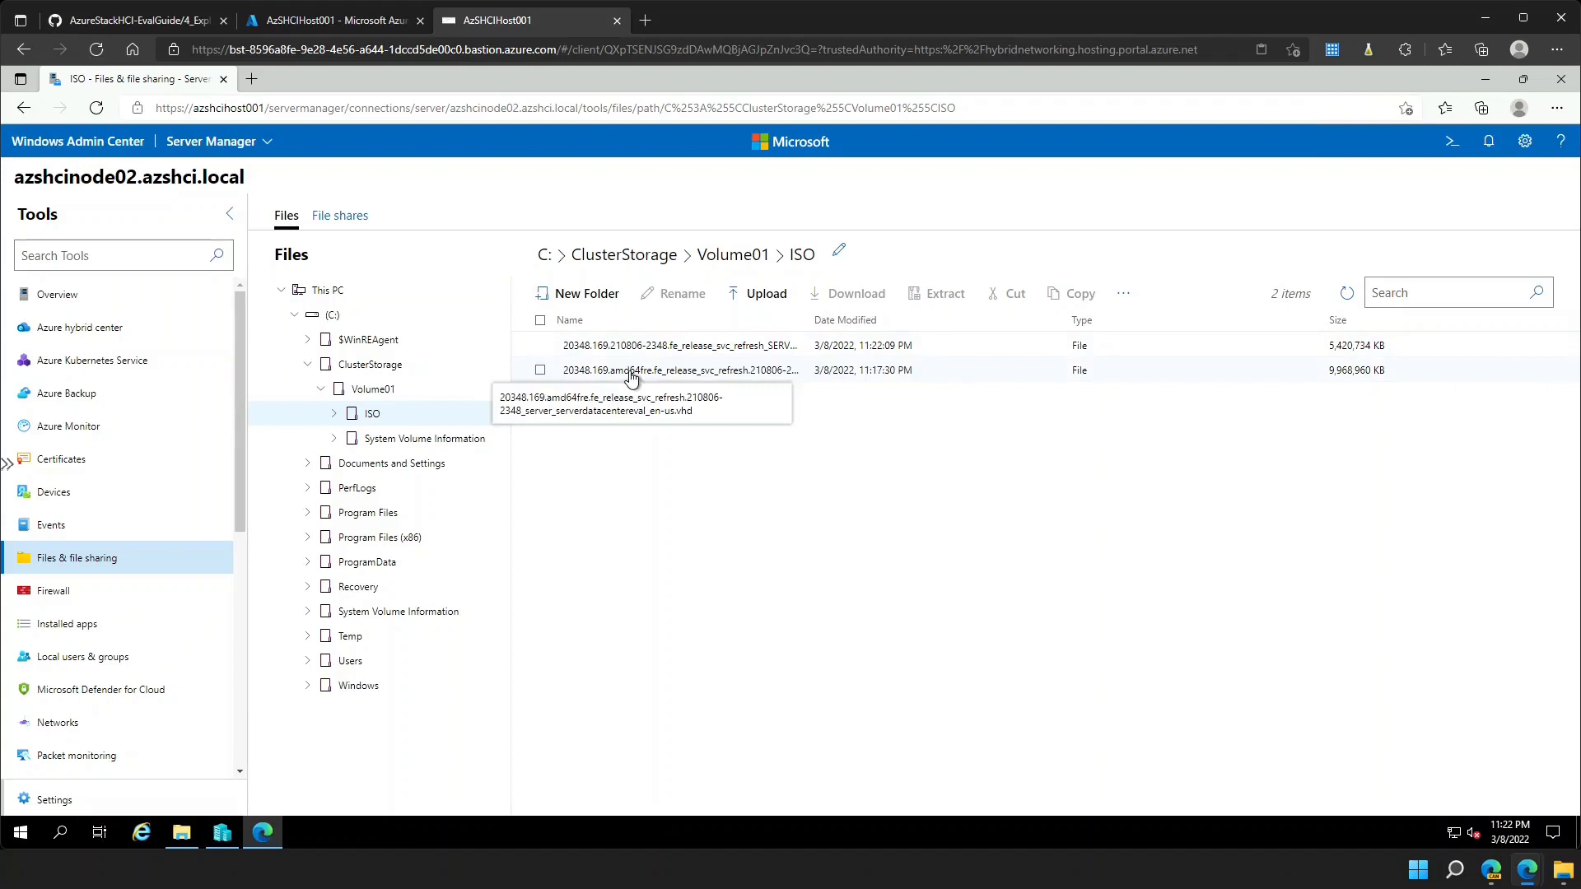
pyautogui.click(74, 142)
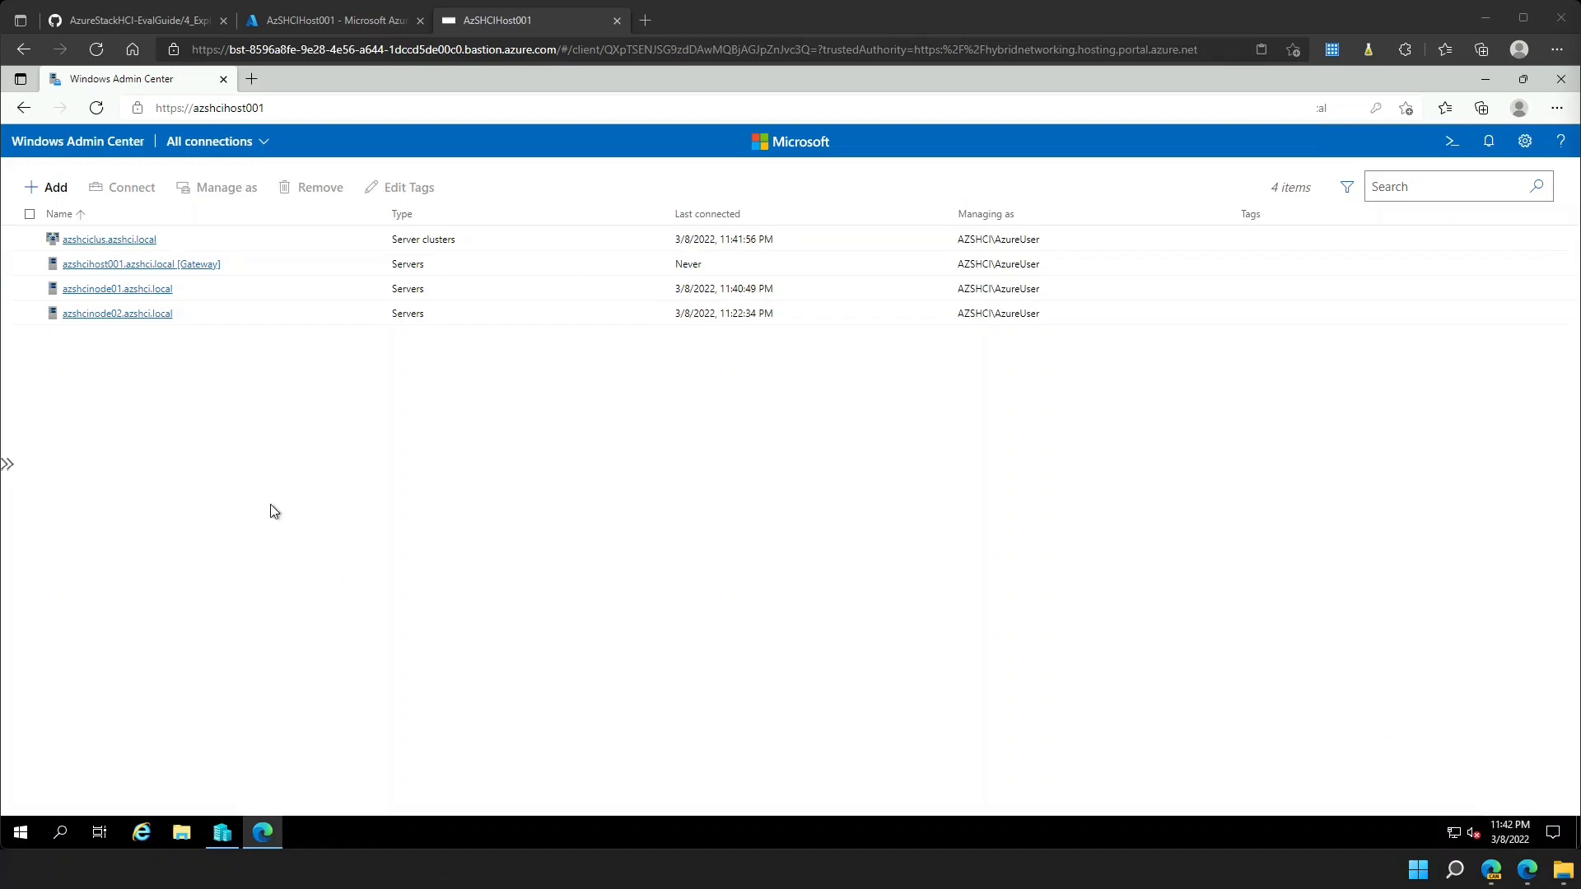
# - Open azshciclus.azshci.local's Virtual machines tool and choose Add > New
pyautogui.click(130, 243)
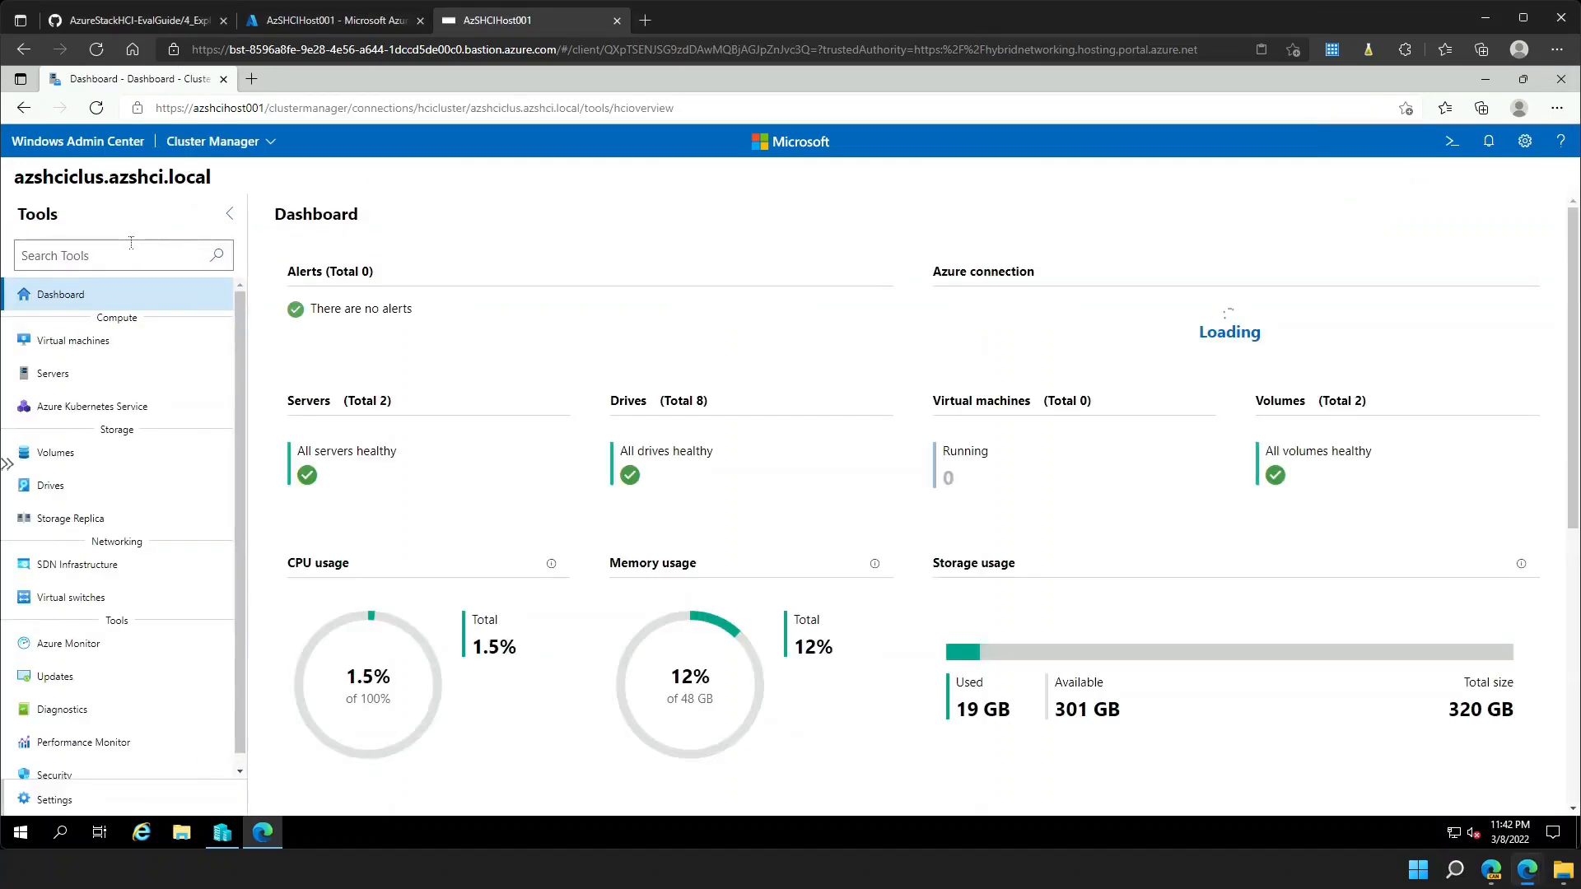
pyautogui.click(131, 356)
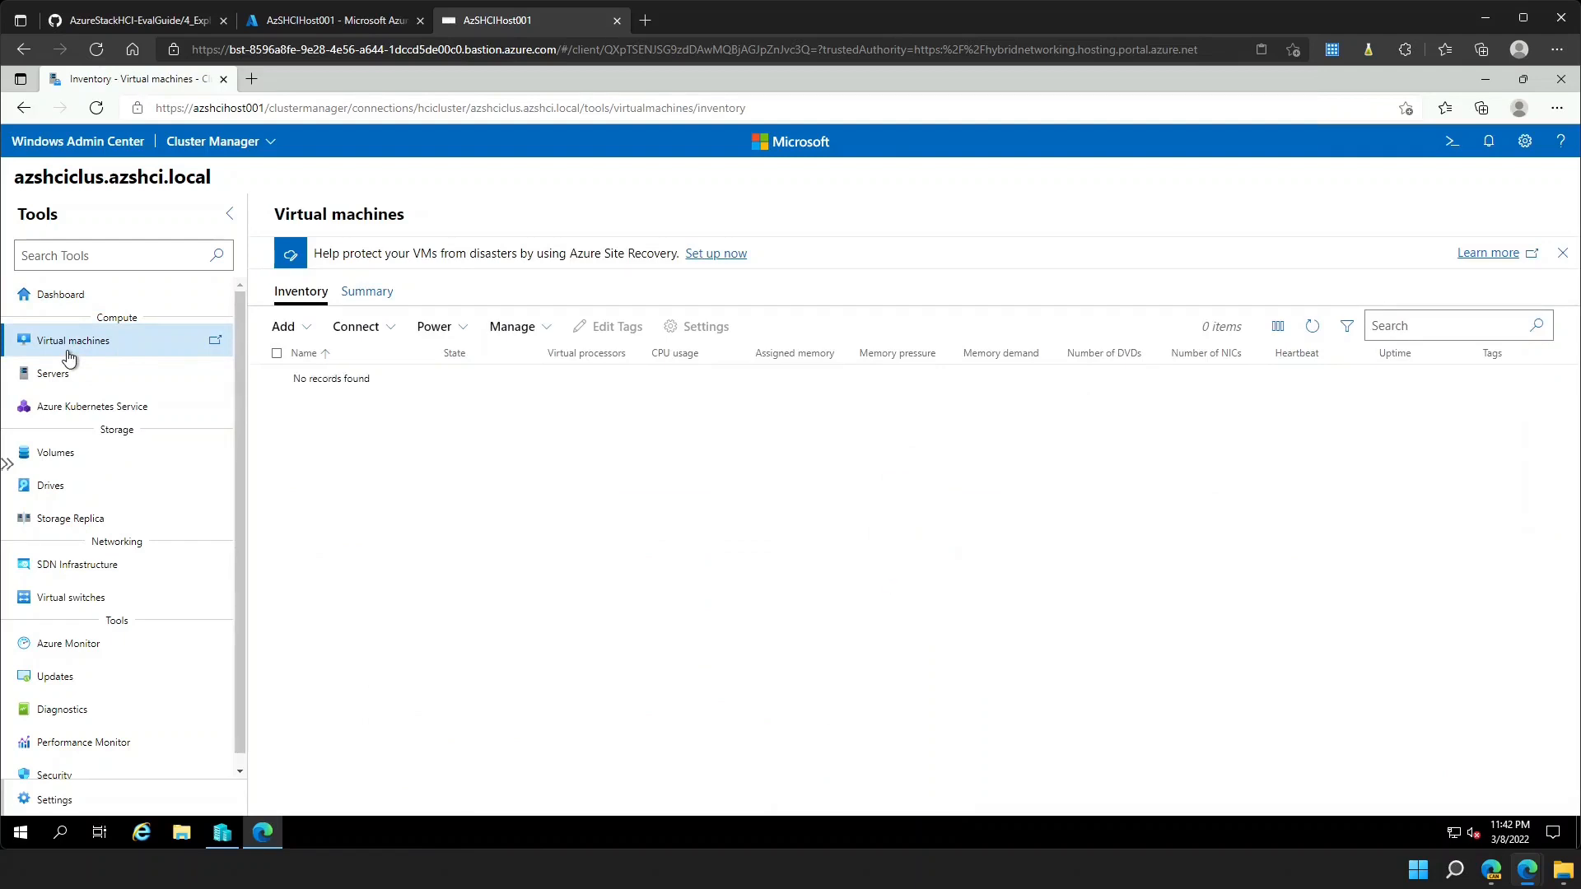
pyautogui.click(311, 333)
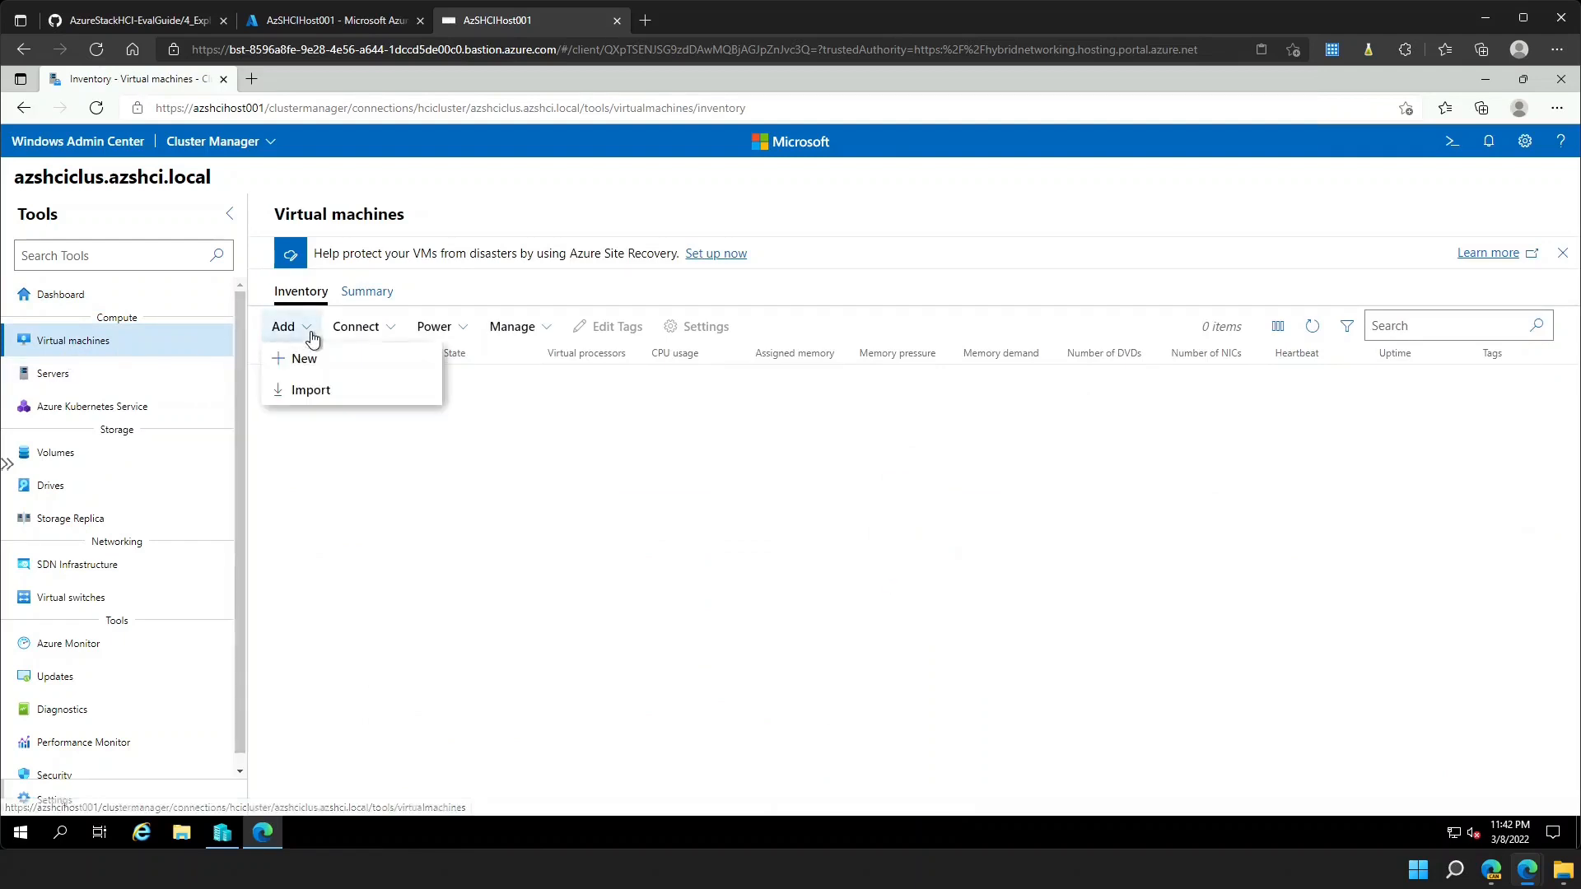
pyautogui.click(307, 359)
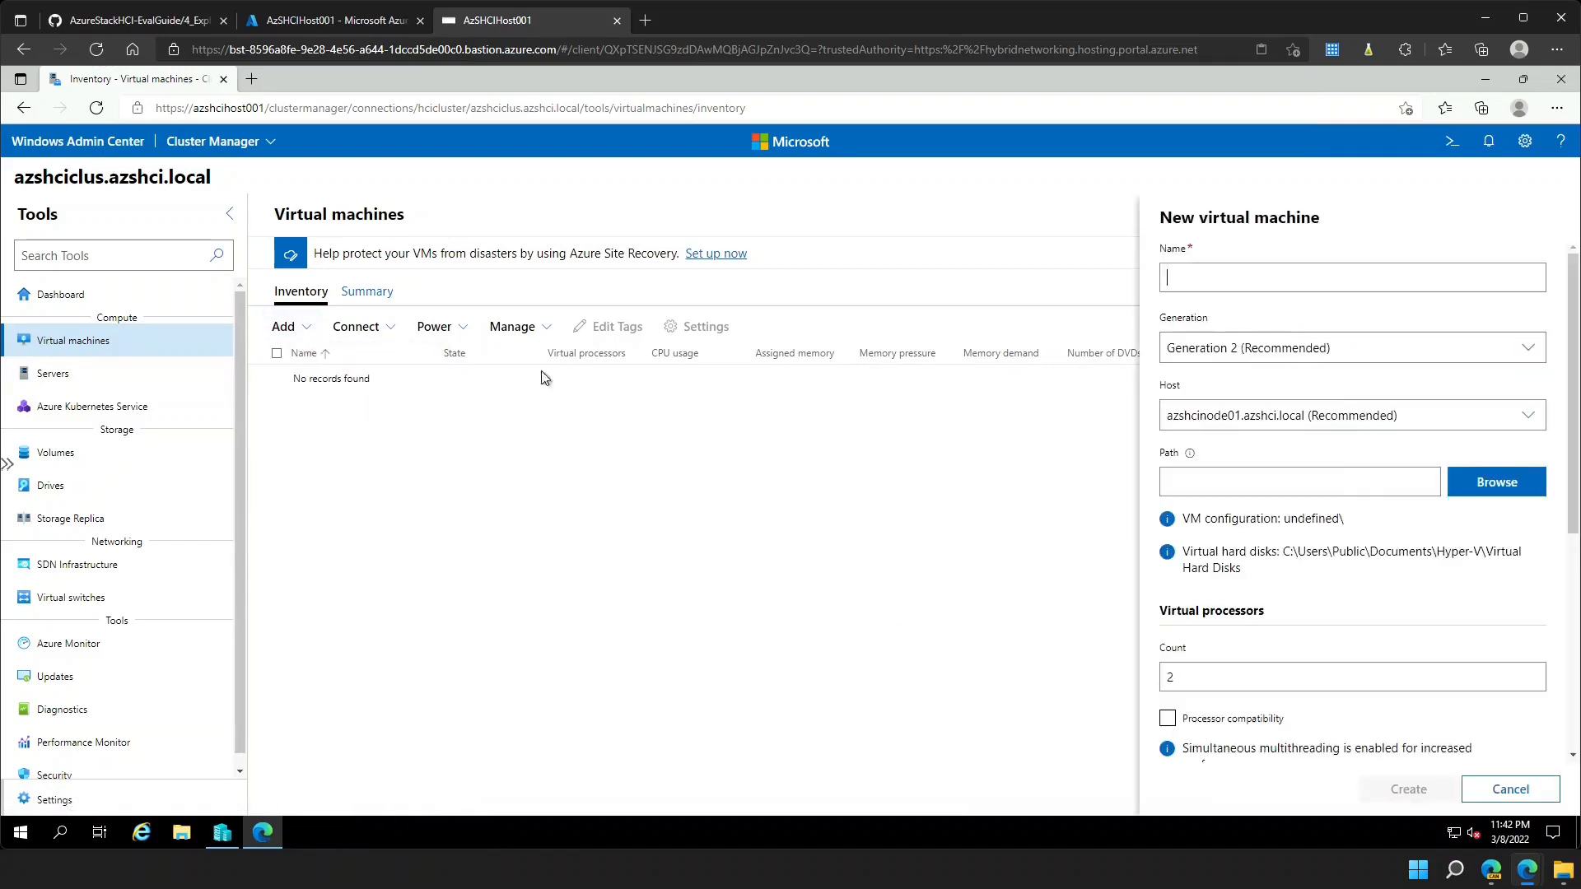
# - Name the VM SRV2022-01 and set its path to C:\ClusterStorage\Volume01
pyautogui.click(1178, 285)
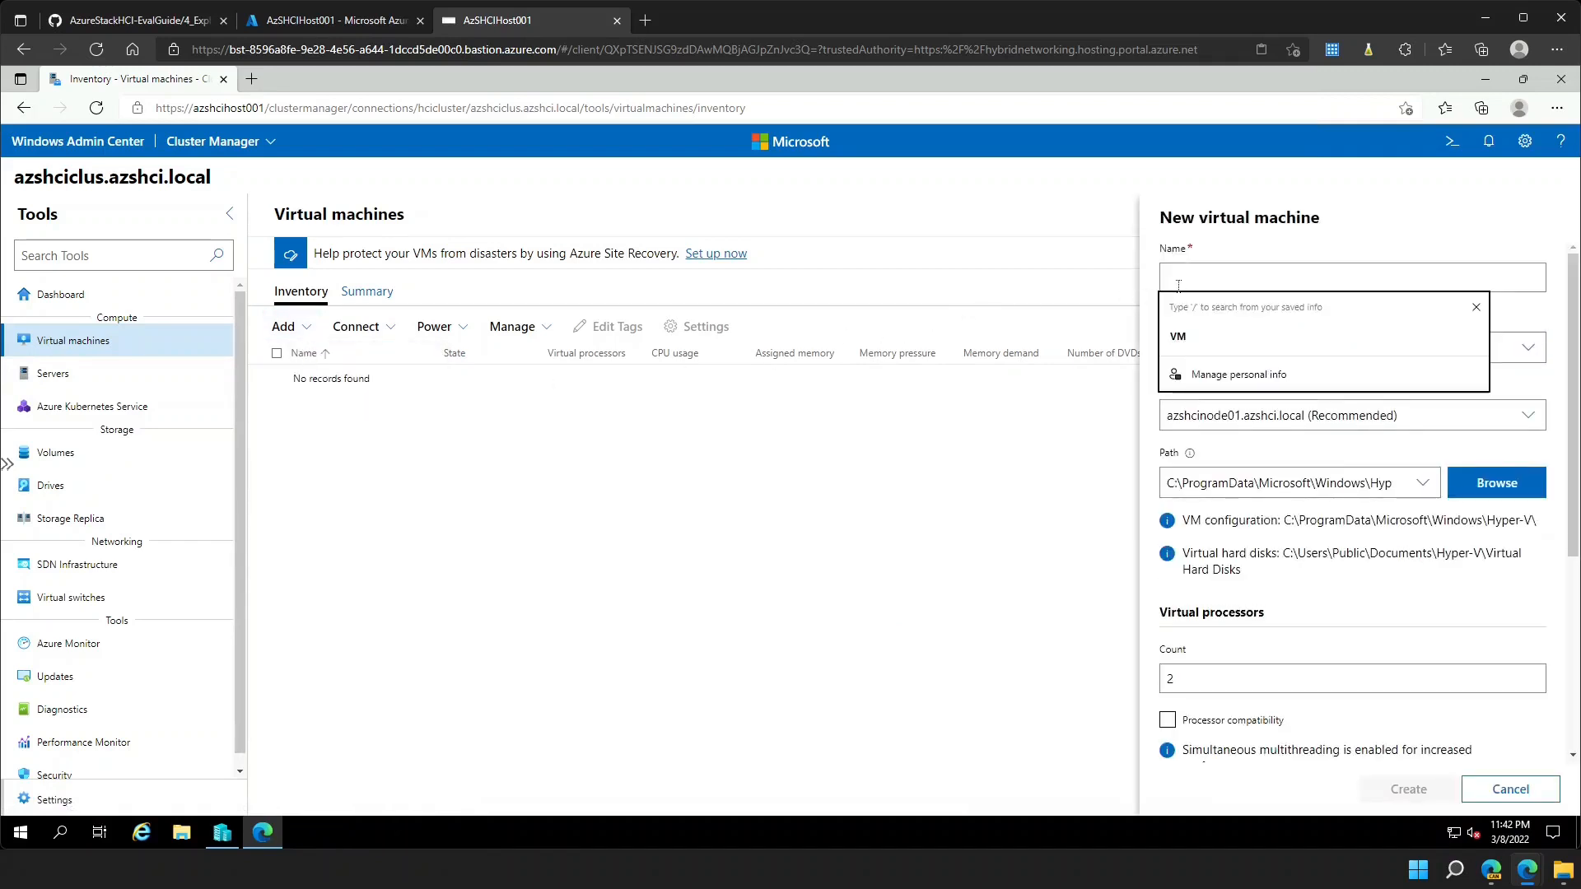
pyautogui.write('SRV')
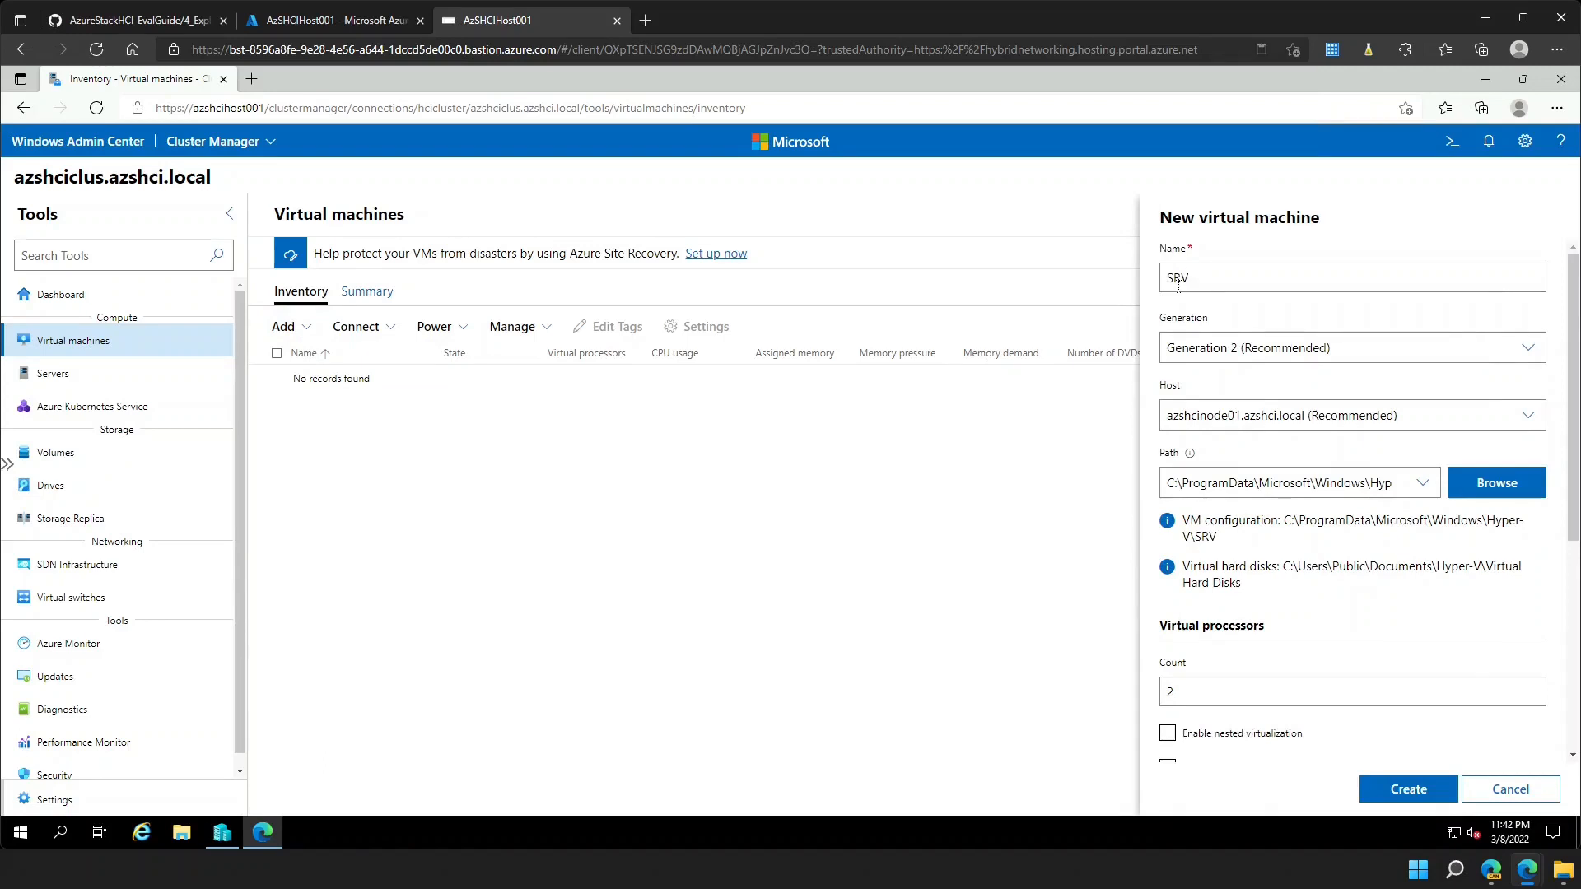
pyautogui.write('2022-01')
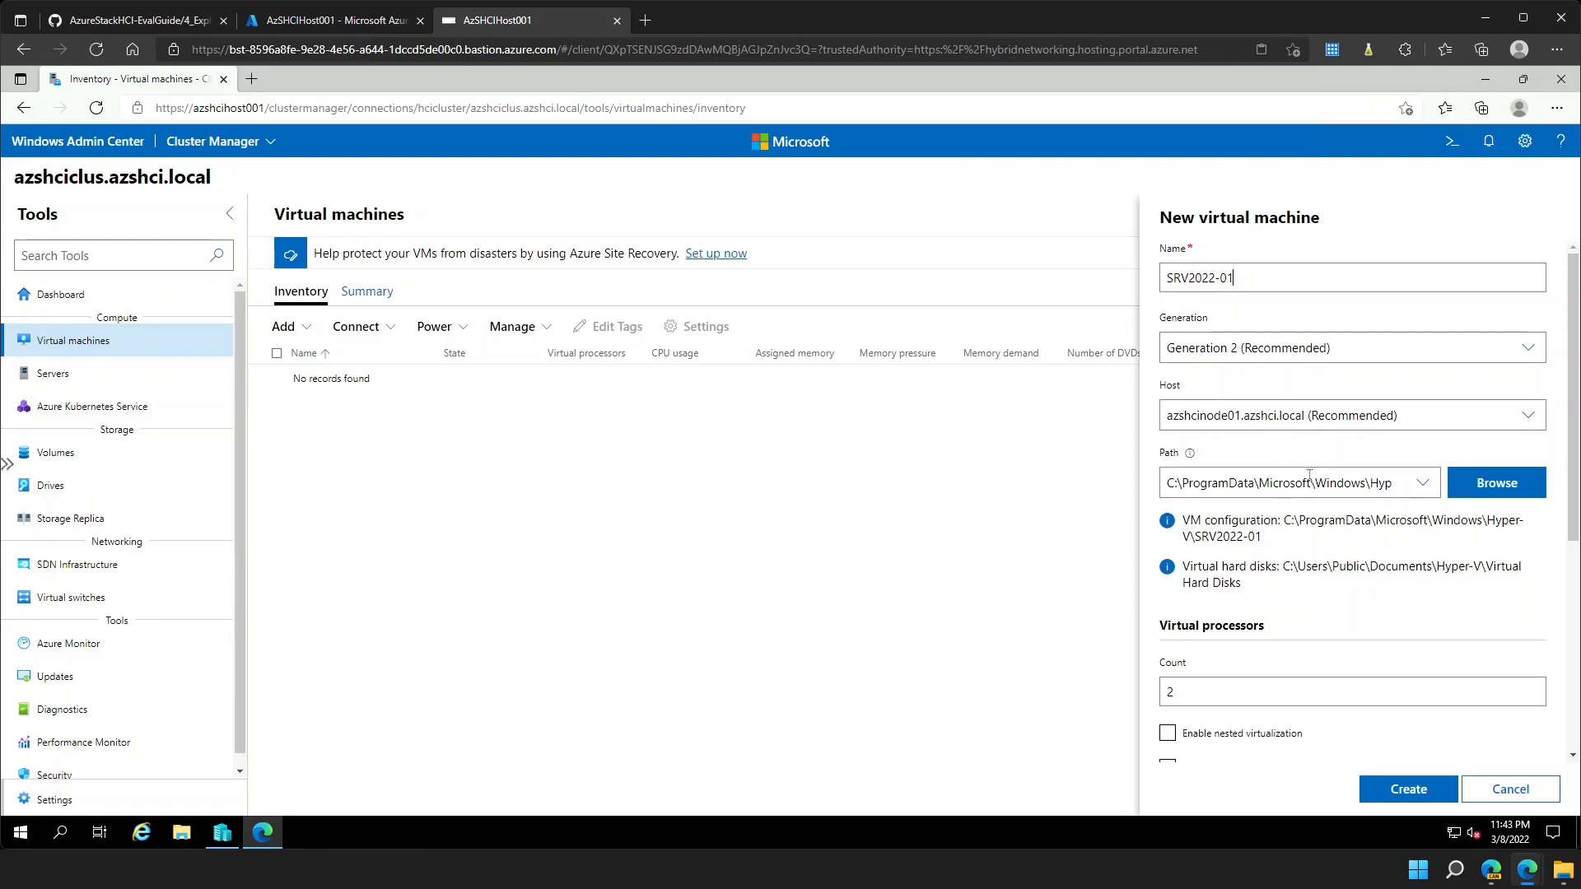
pyautogui.click(1475, 495)
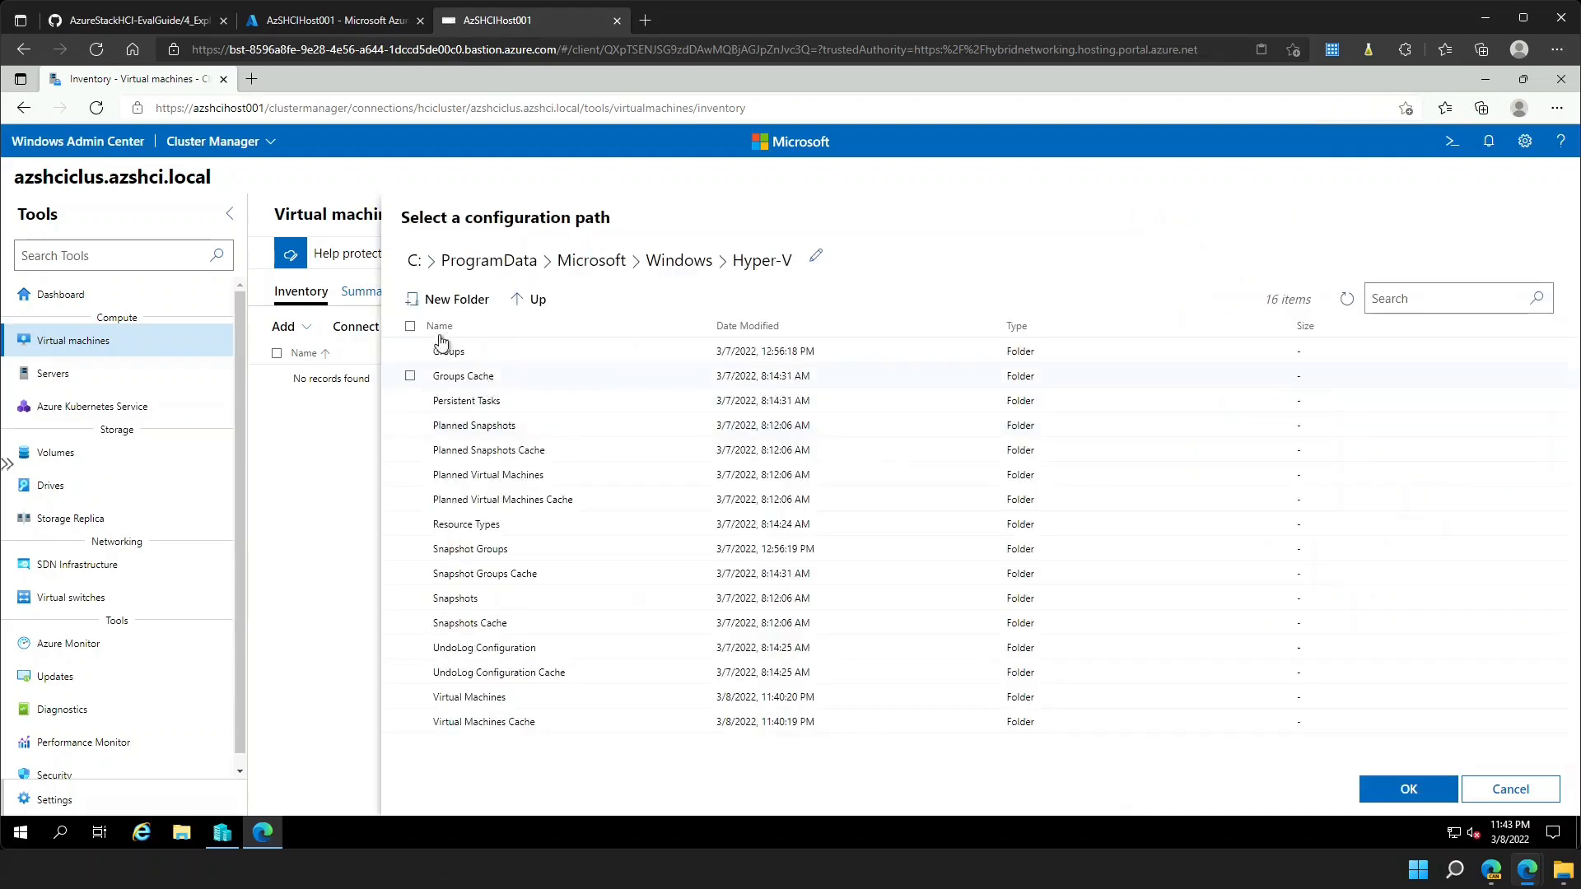
pyautogui.click(413, 262)
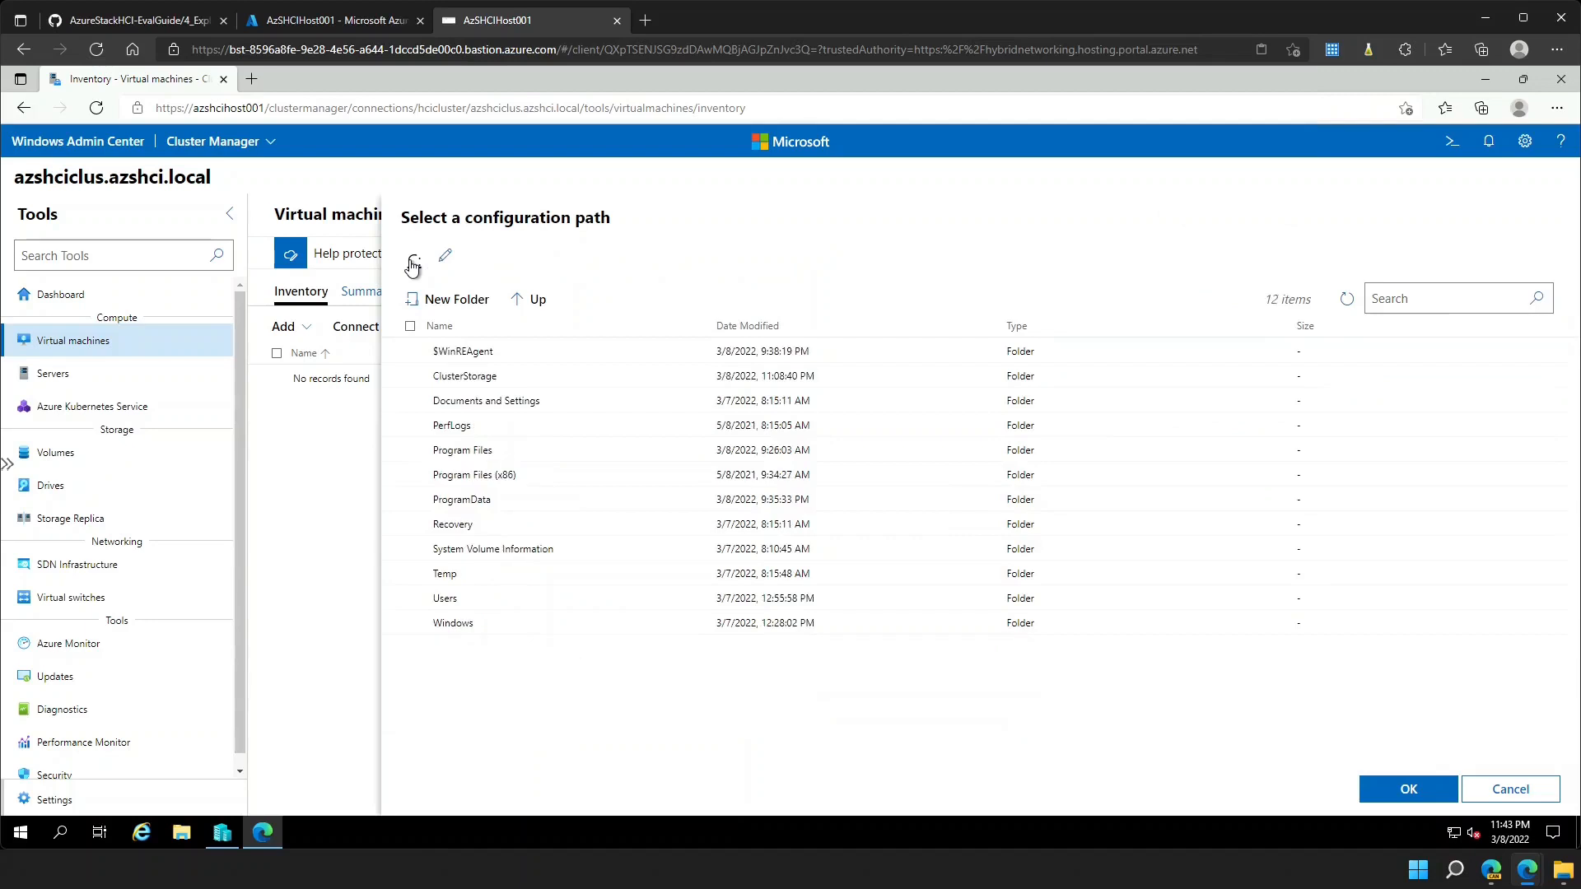
pyautogui.click(473, 376)
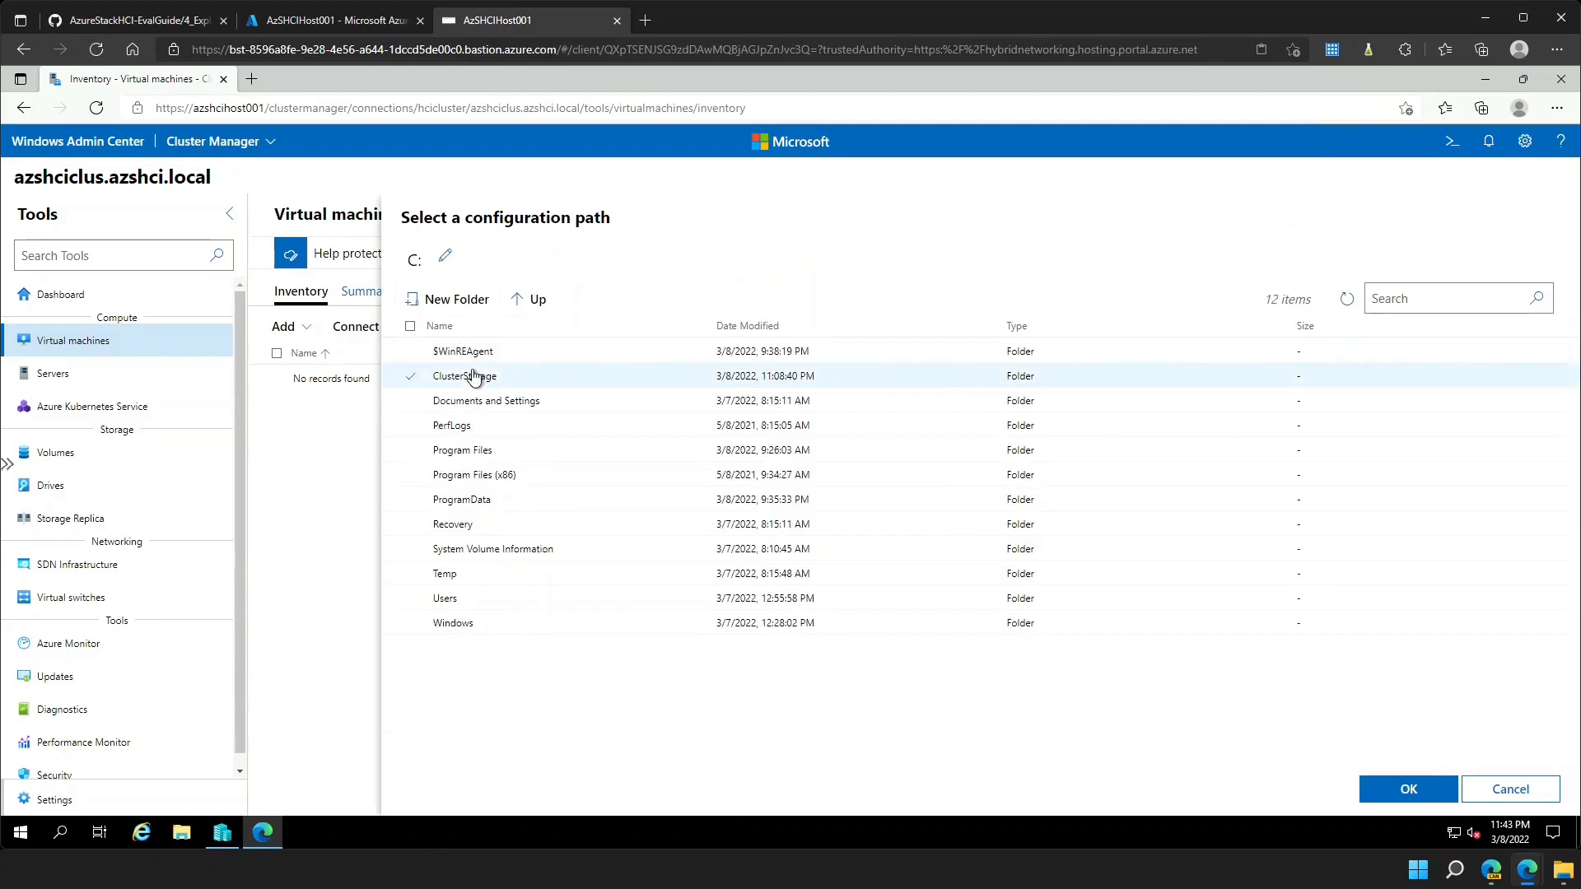
pyautogui.doubleClick(474, 376)
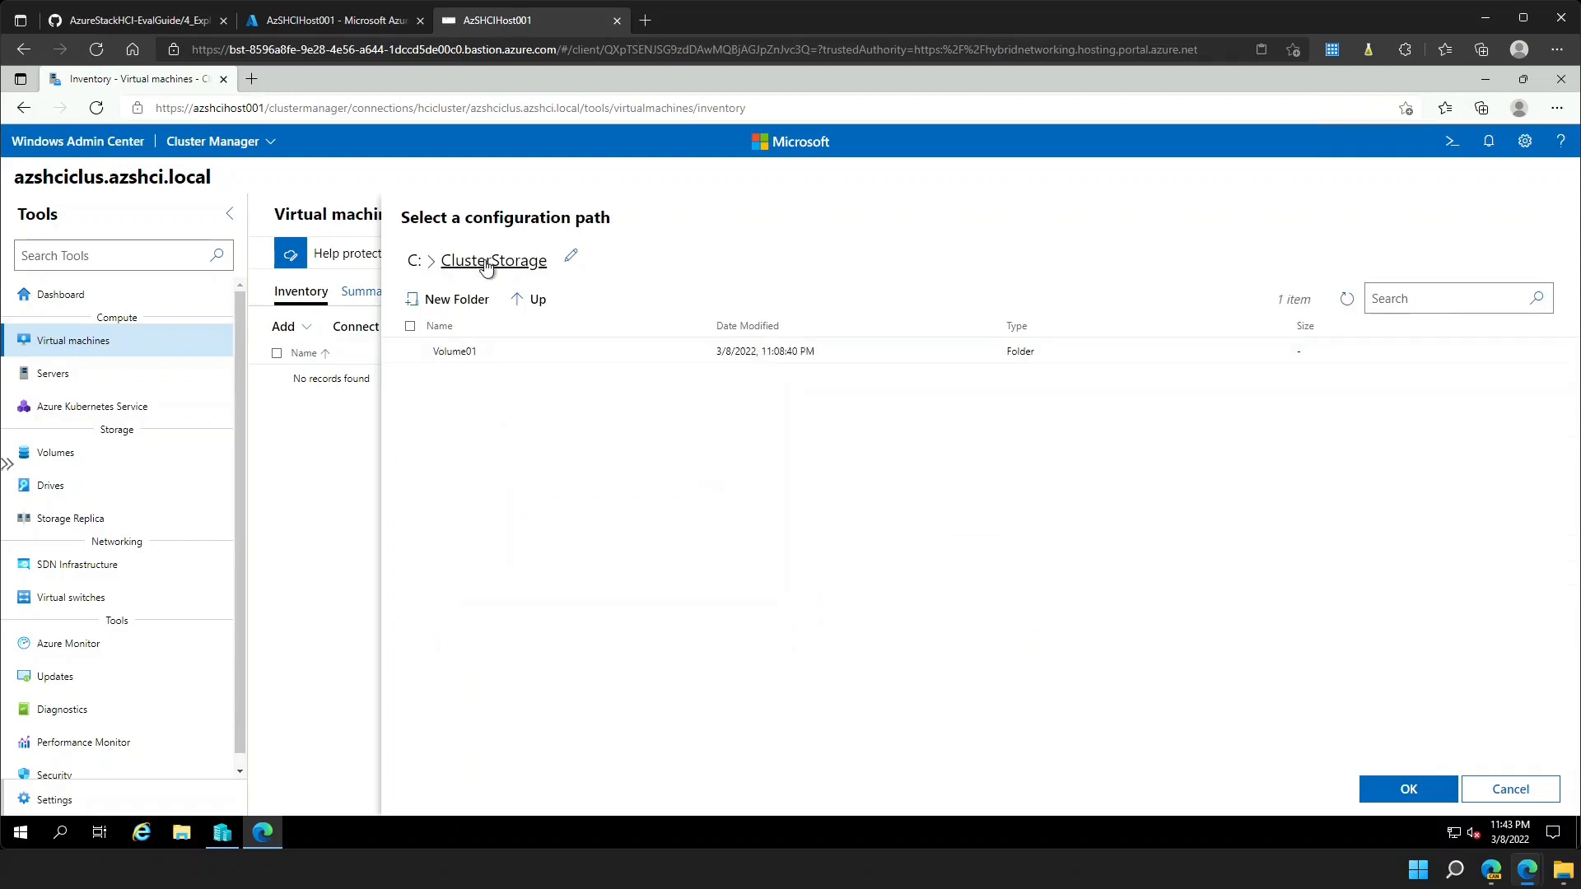
pyautogui.click(448, 355)
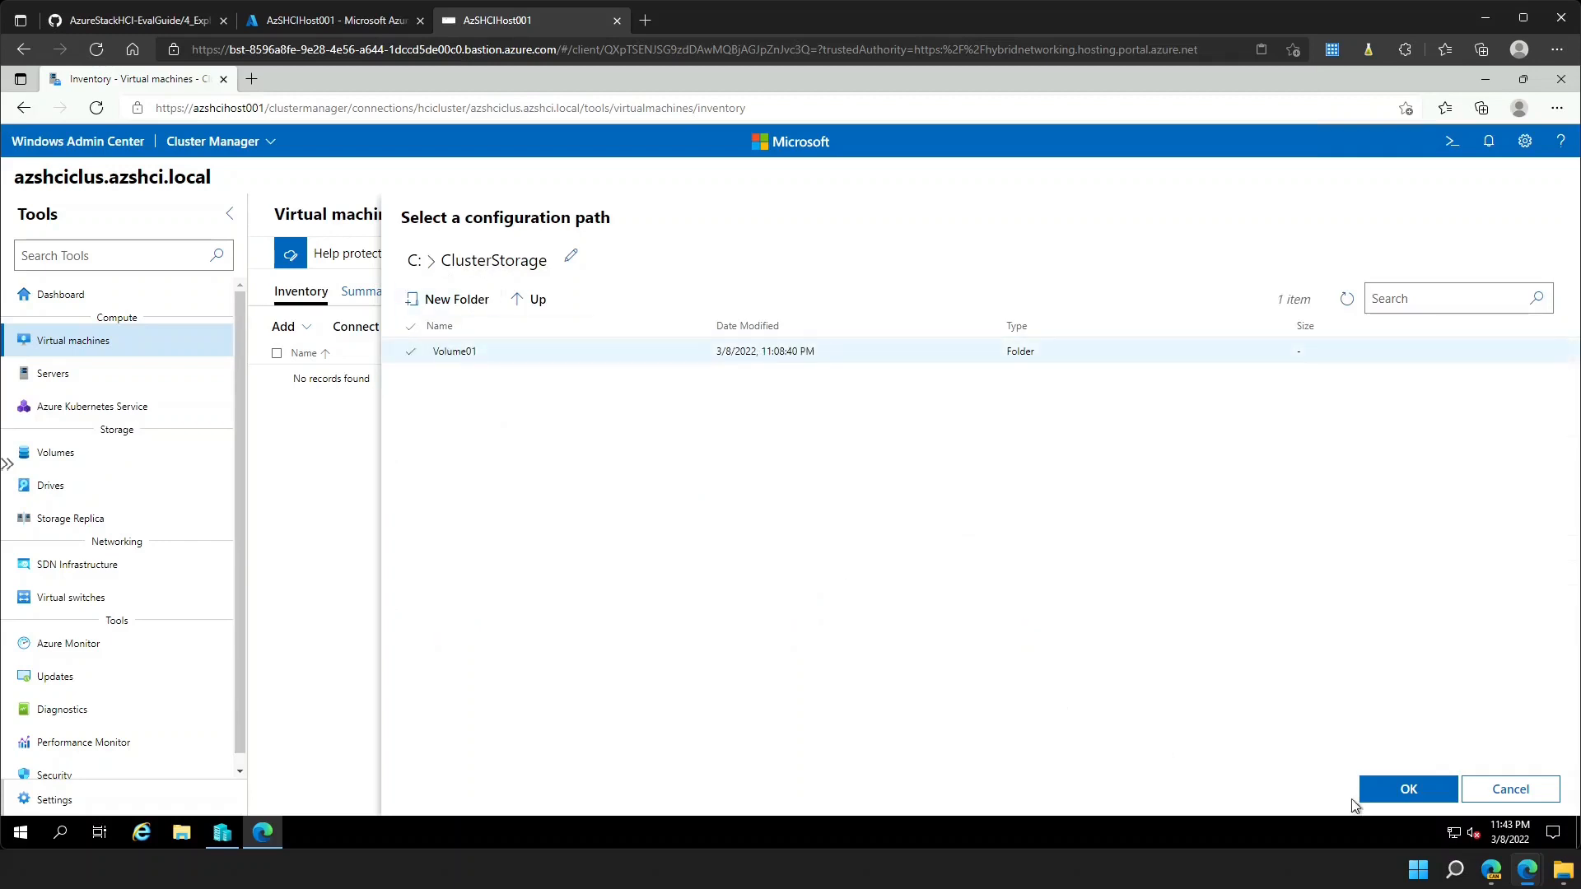
pyautogui.click(1409, 791)
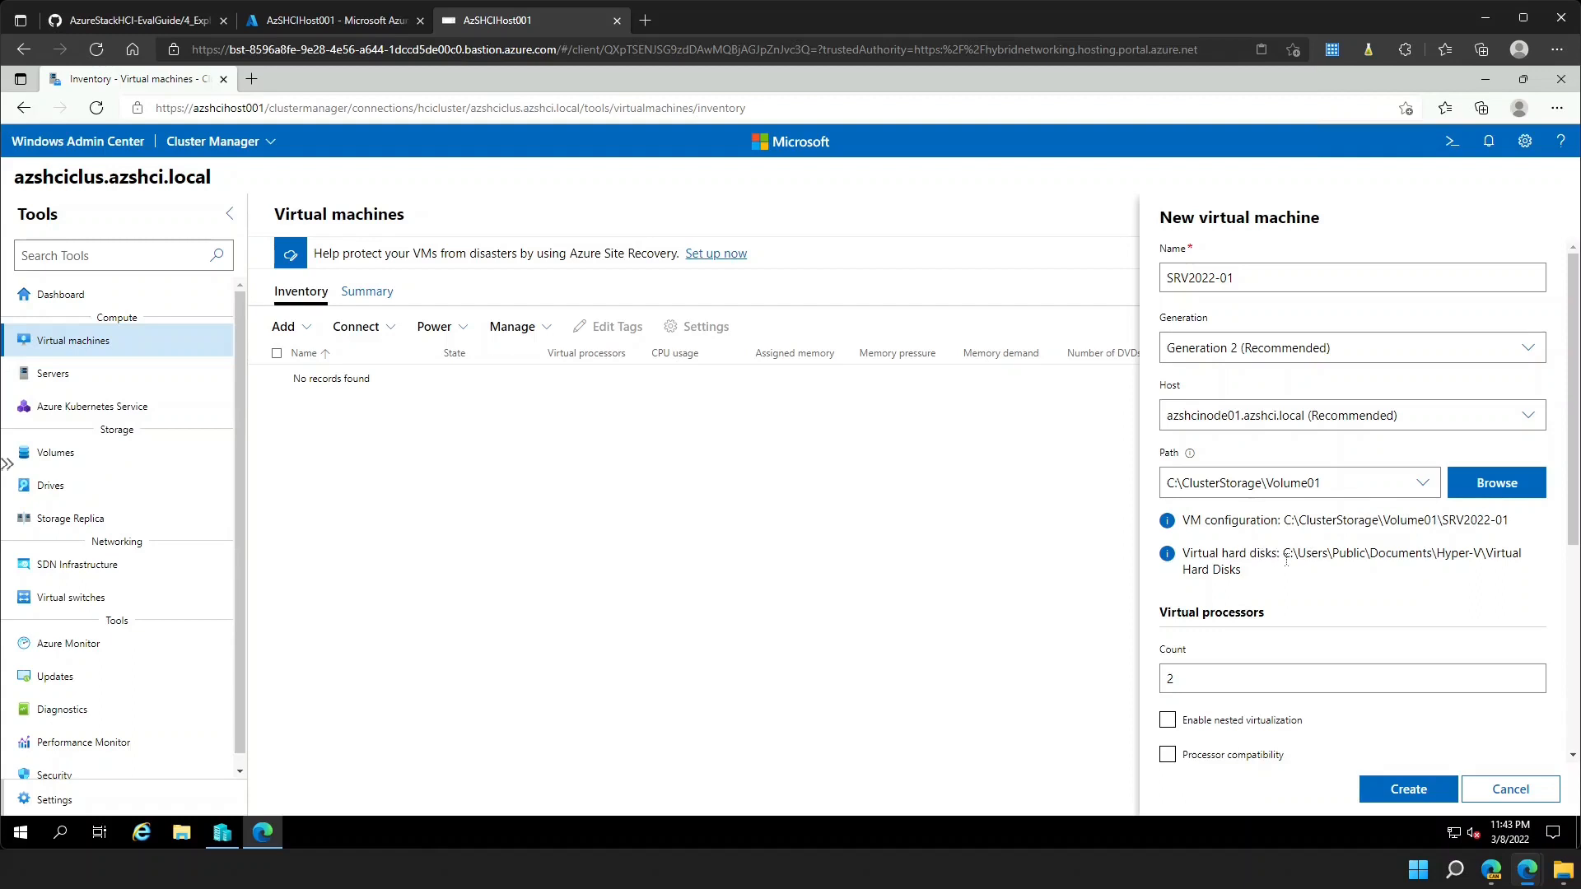
# - Set the VM's startup memory to 4 GB and connect it to ComputeSwitch
pyautogui.moveTo(1285, 560); pyautogui.dragTo(1295, 577)
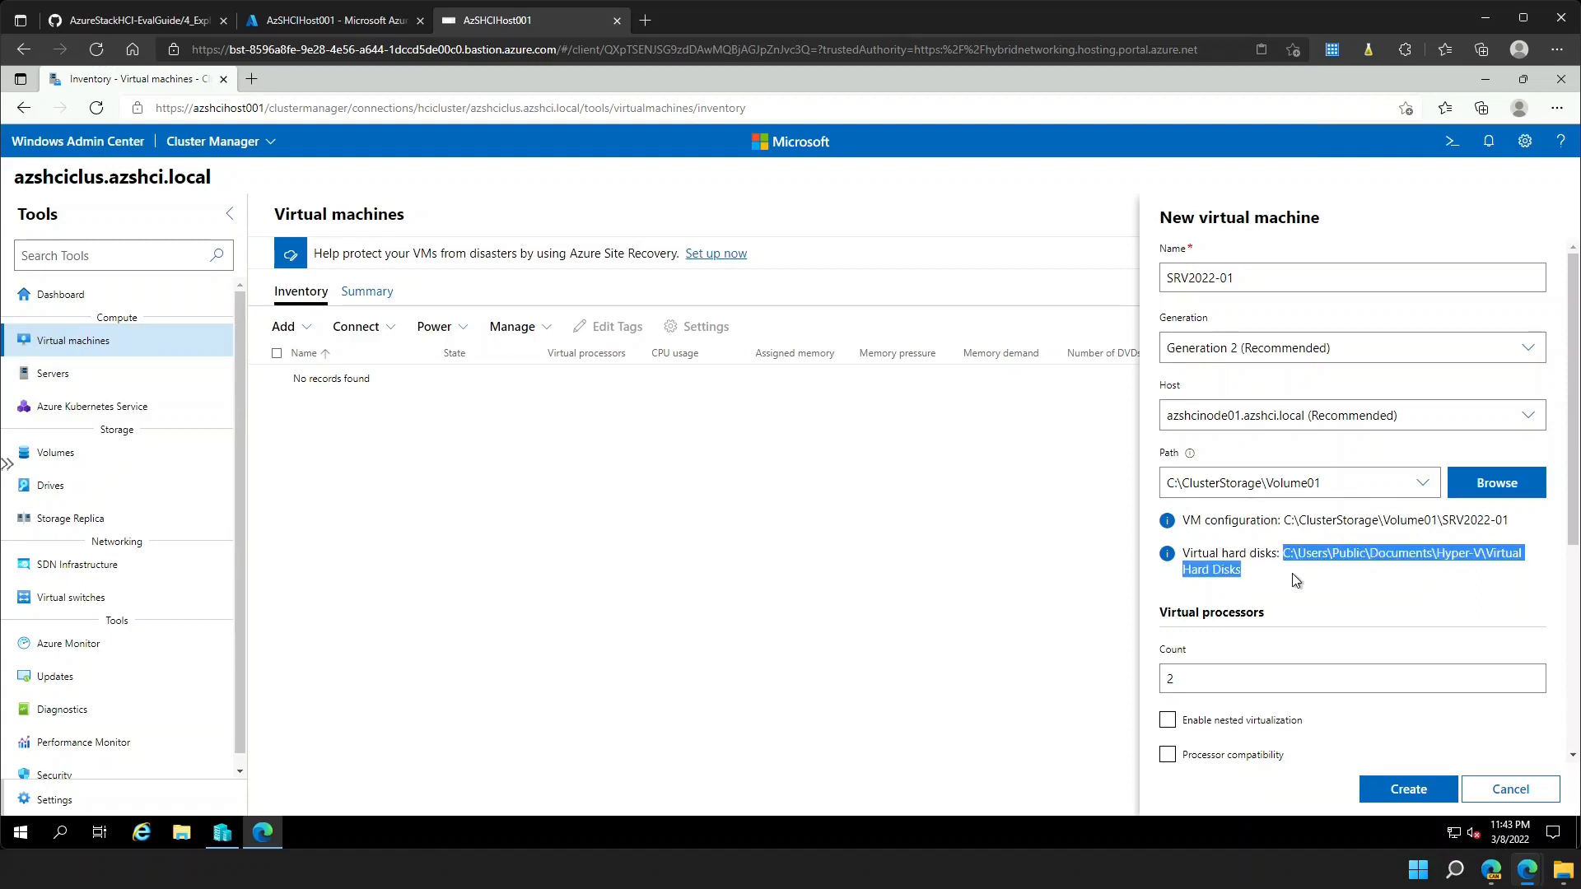
pyautogui.click(1294, 575)
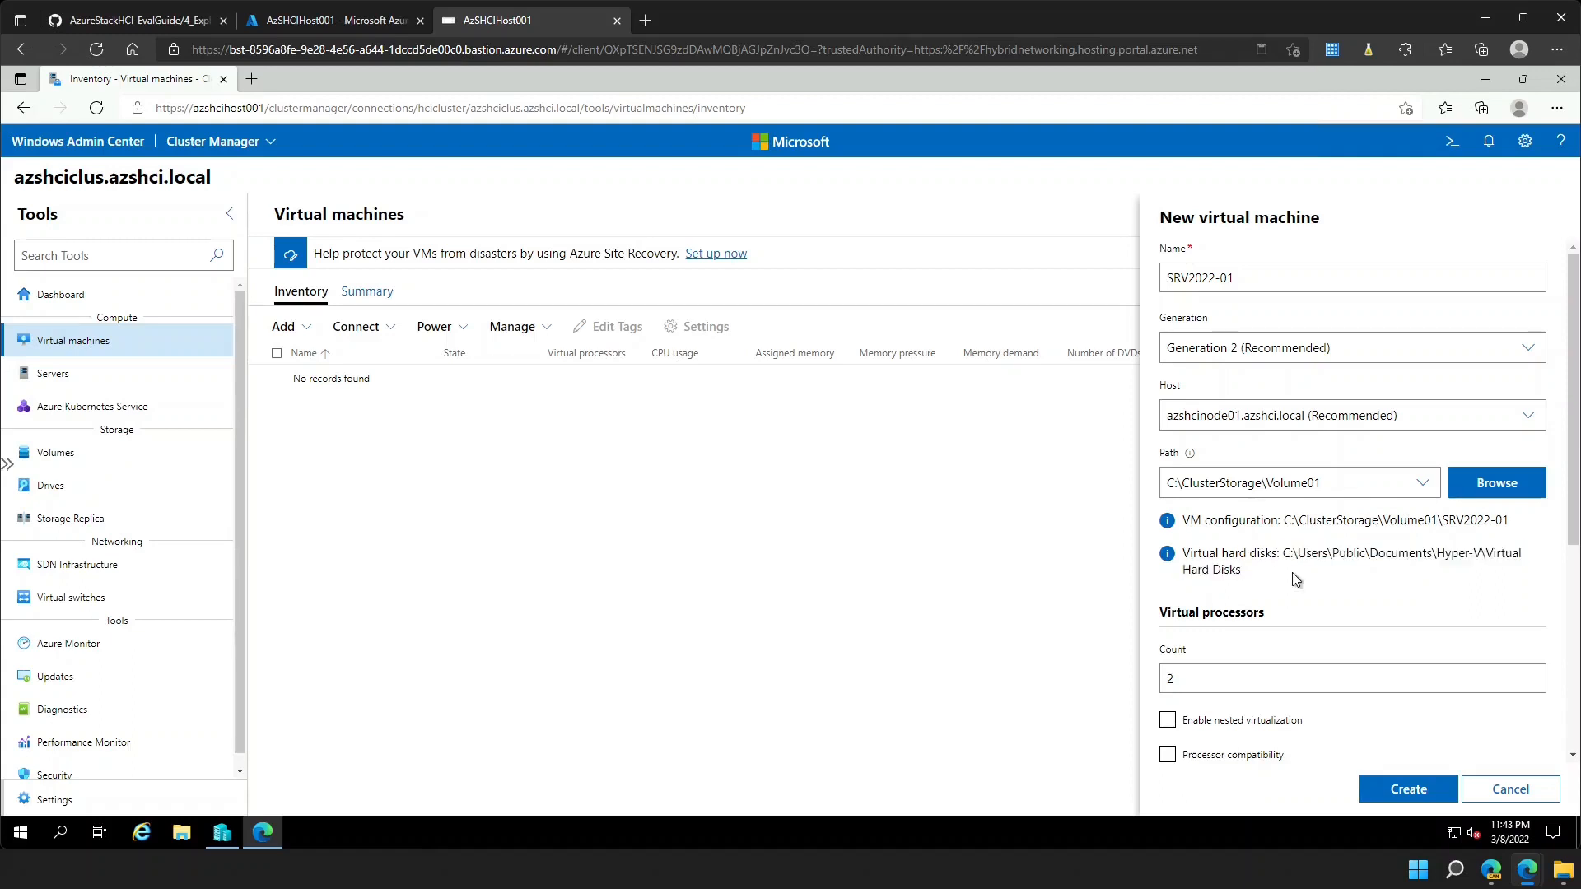
pyautogui.scroll(-2, 1293, 574)
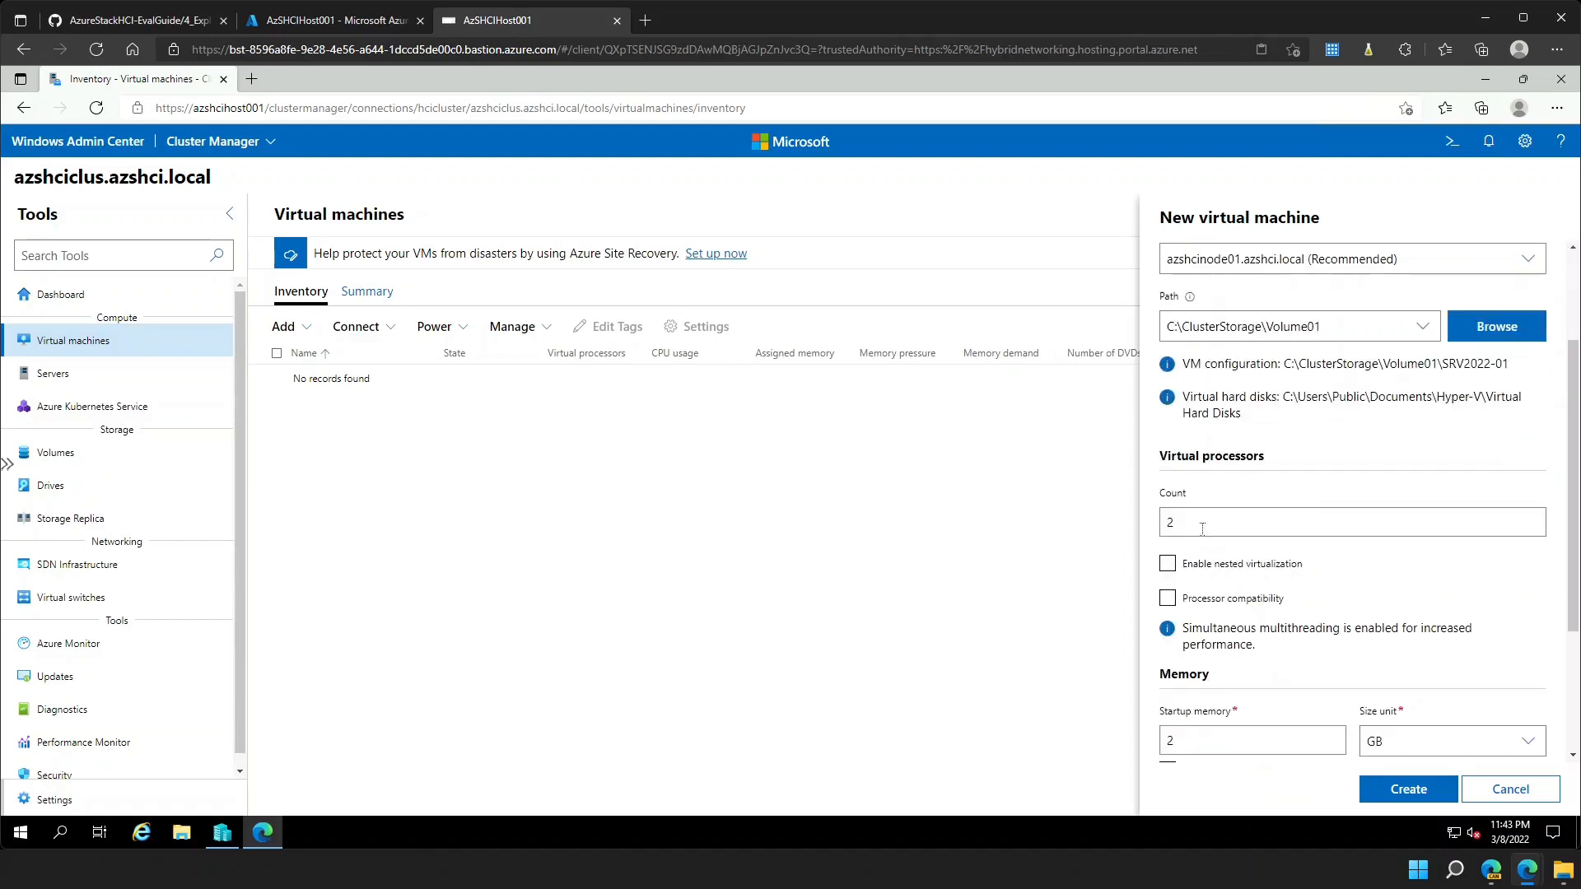
pyautogui.scroll(-2, 1202, 529)
pyautogui.click(1208, 583)
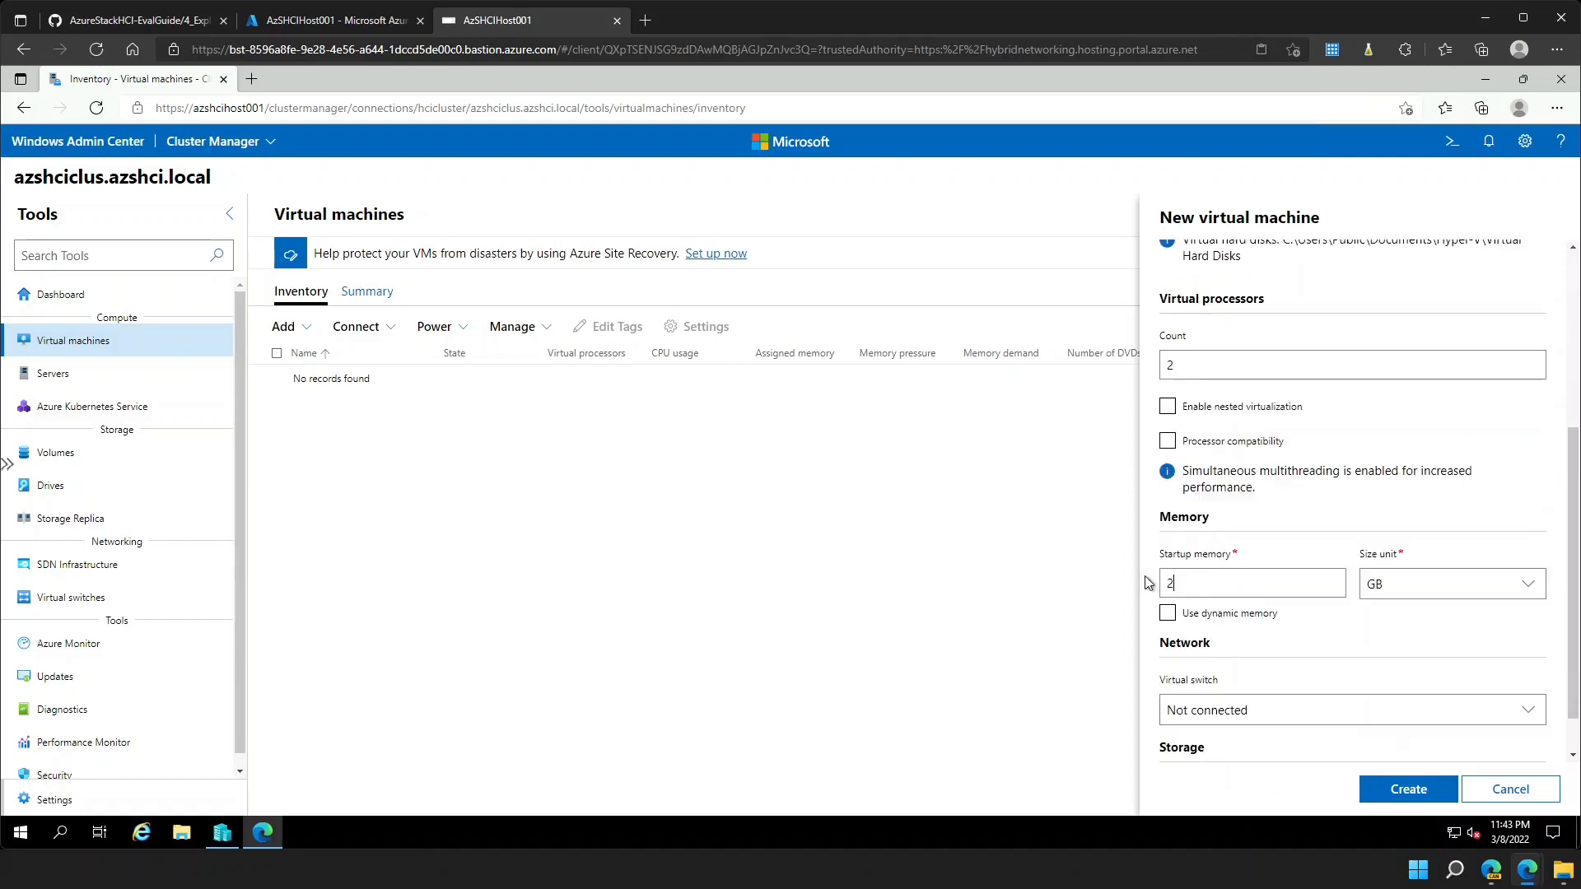
pyautogui.hotkey('ctrl', 'a')
pyautogui.scroll(-1, 1514, 494)
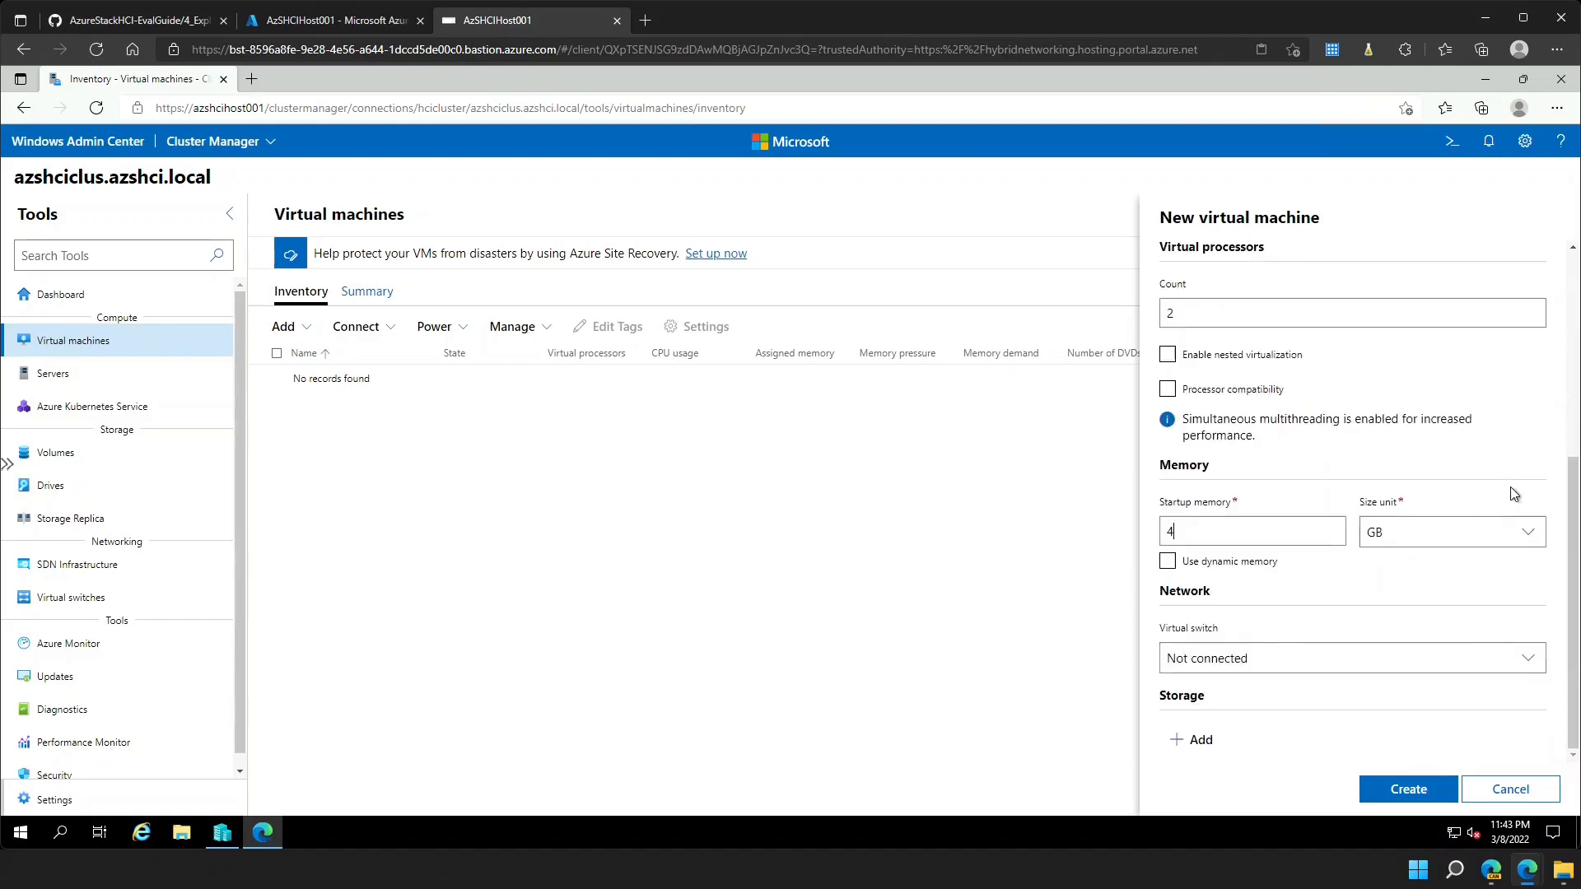
pyautogui.click(1321, 656)
pyautogui.click(1258, 718)
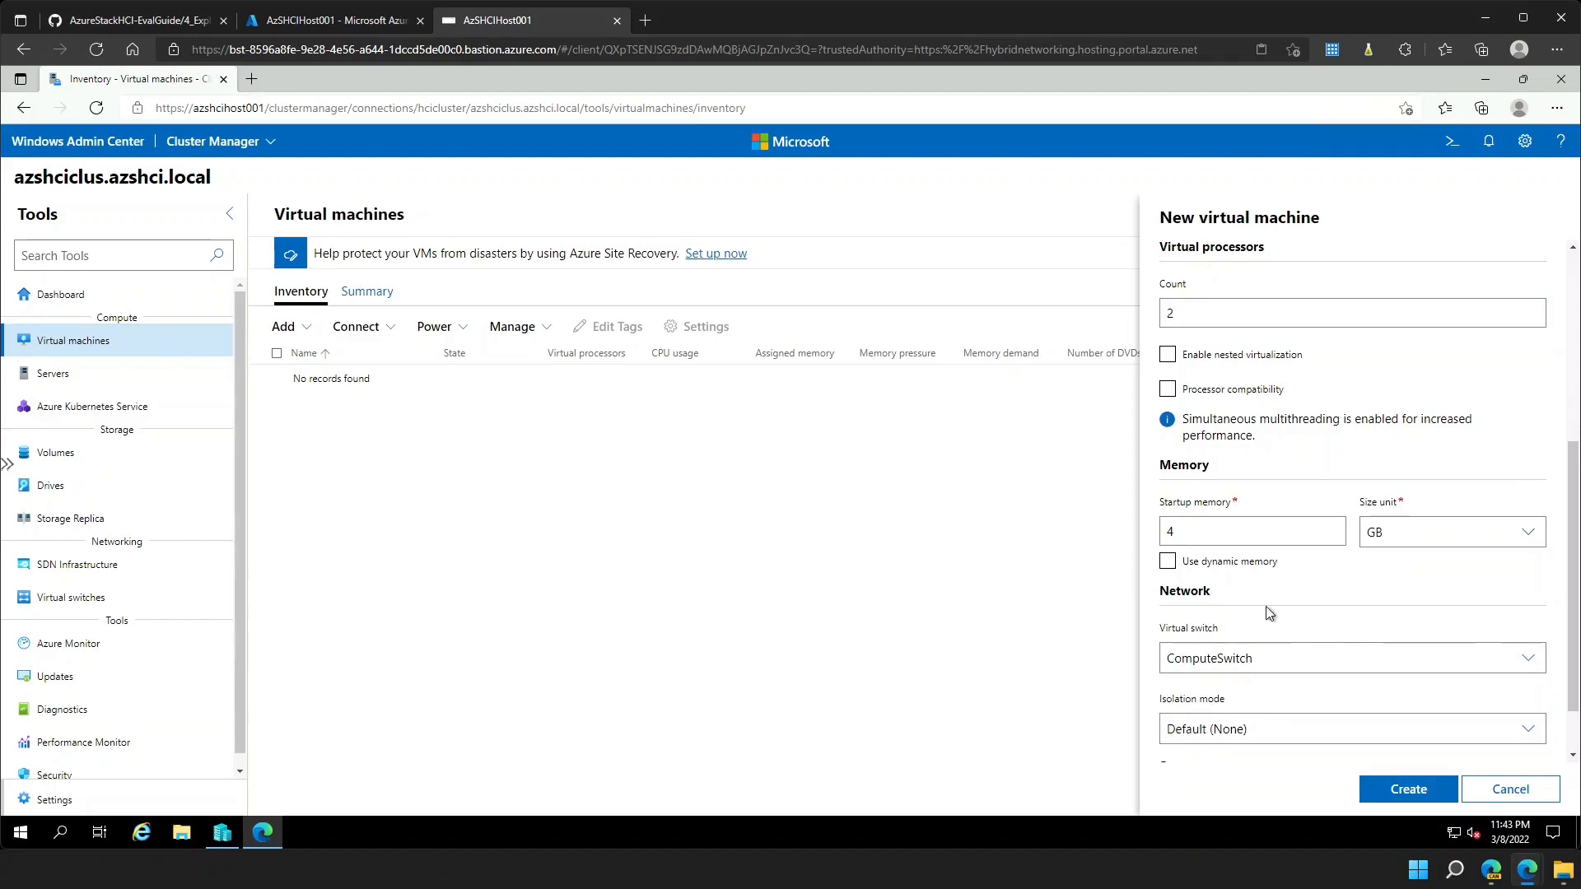
# - Add a new 127 GB disk and choose to install from an ISO image file
pyautogui.scroll(-1, 1268, 614)
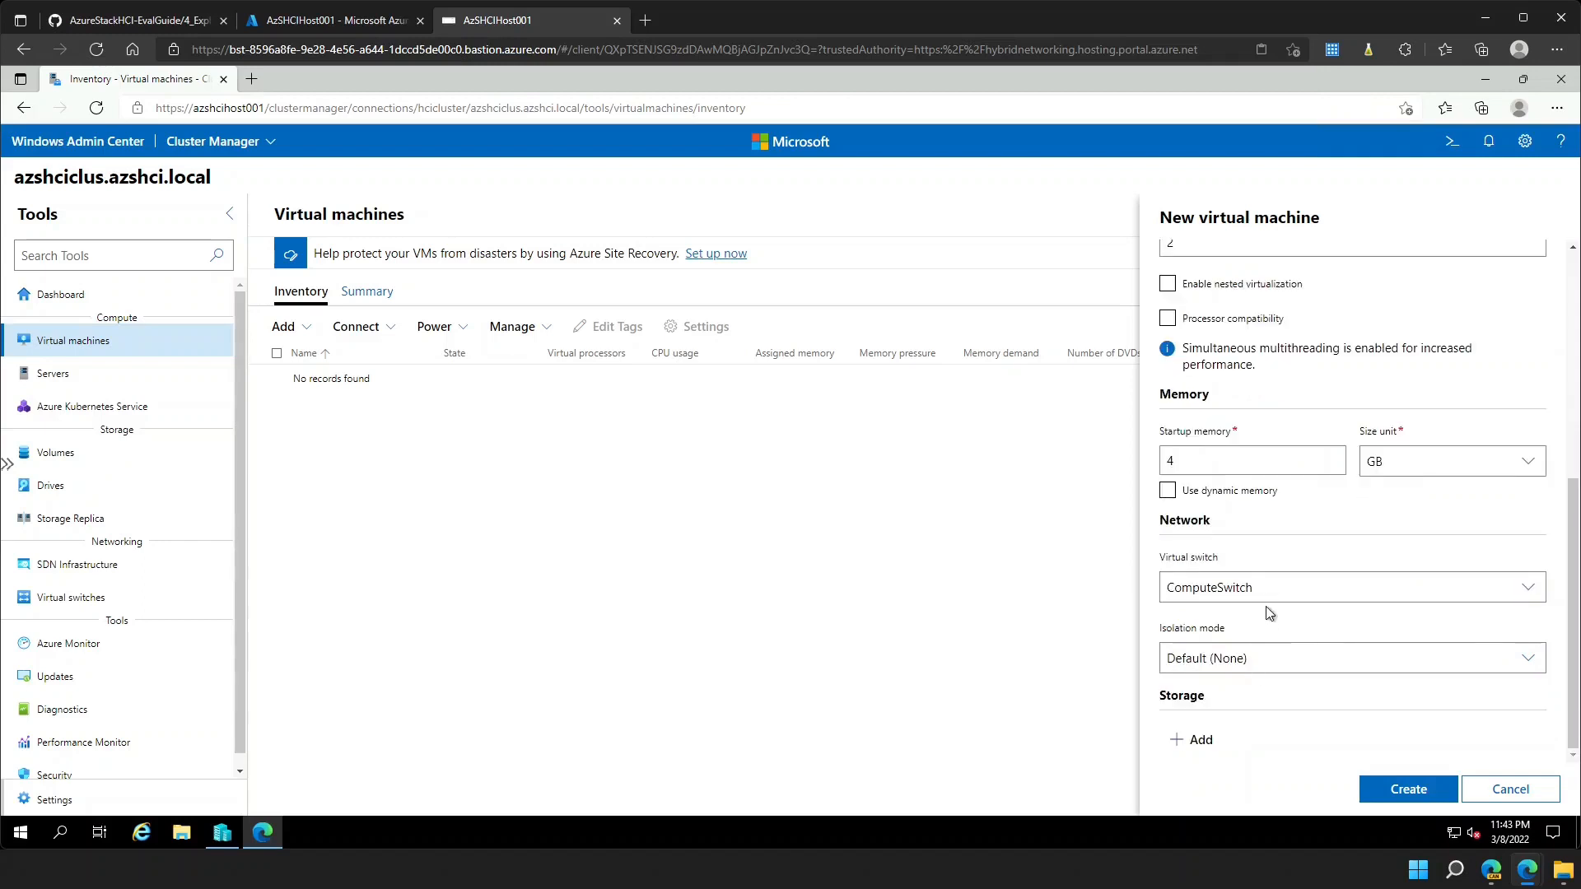
pyautogui.click(1202, 740)
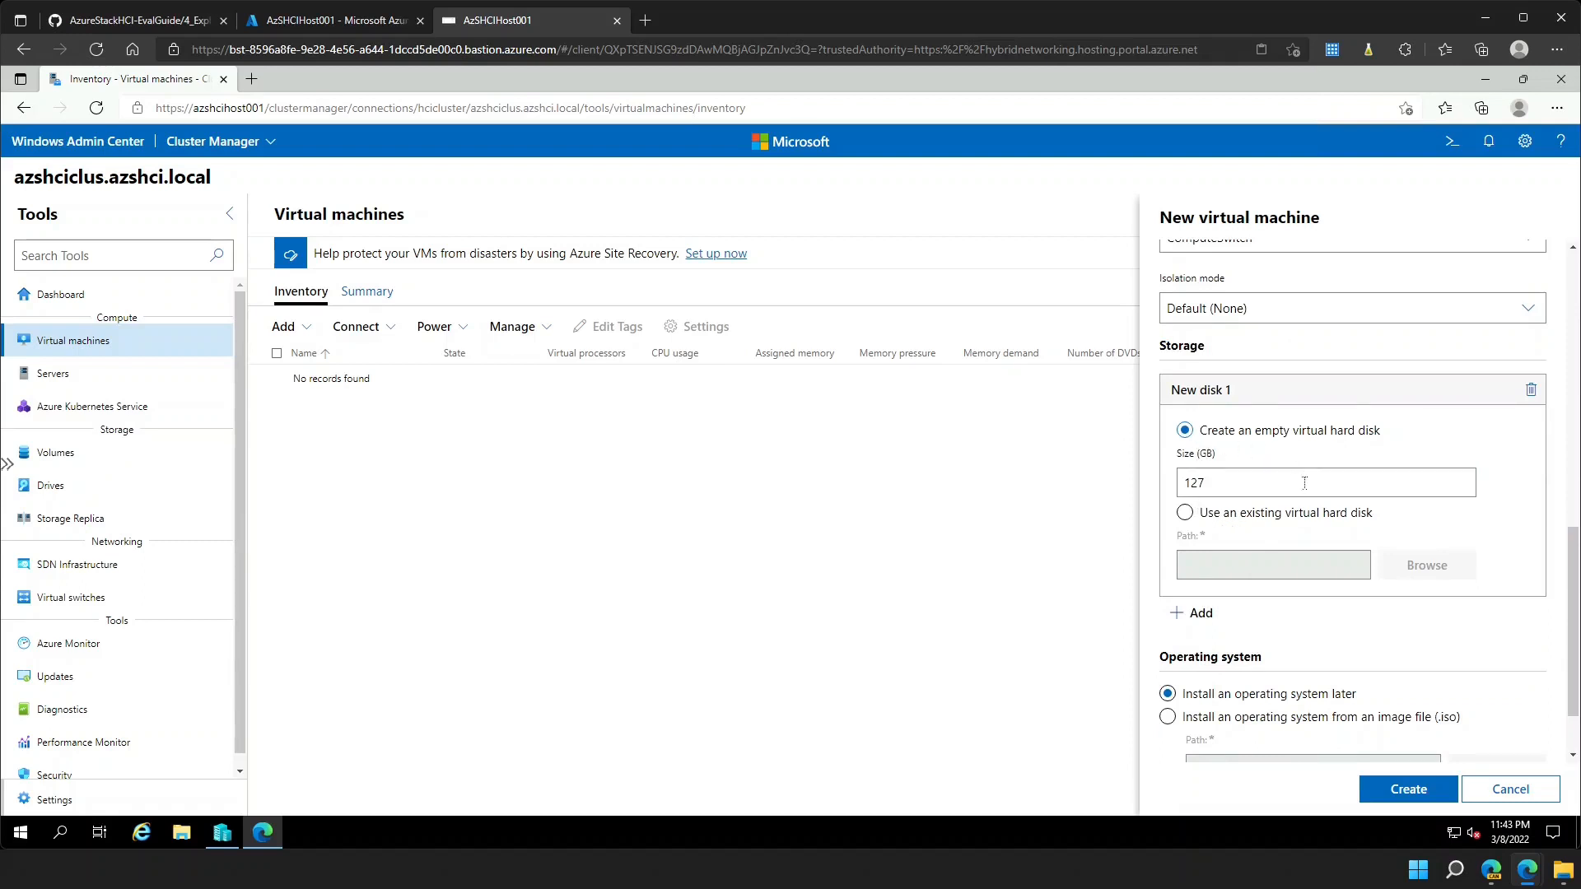
pyautogui.click(1207, 717)
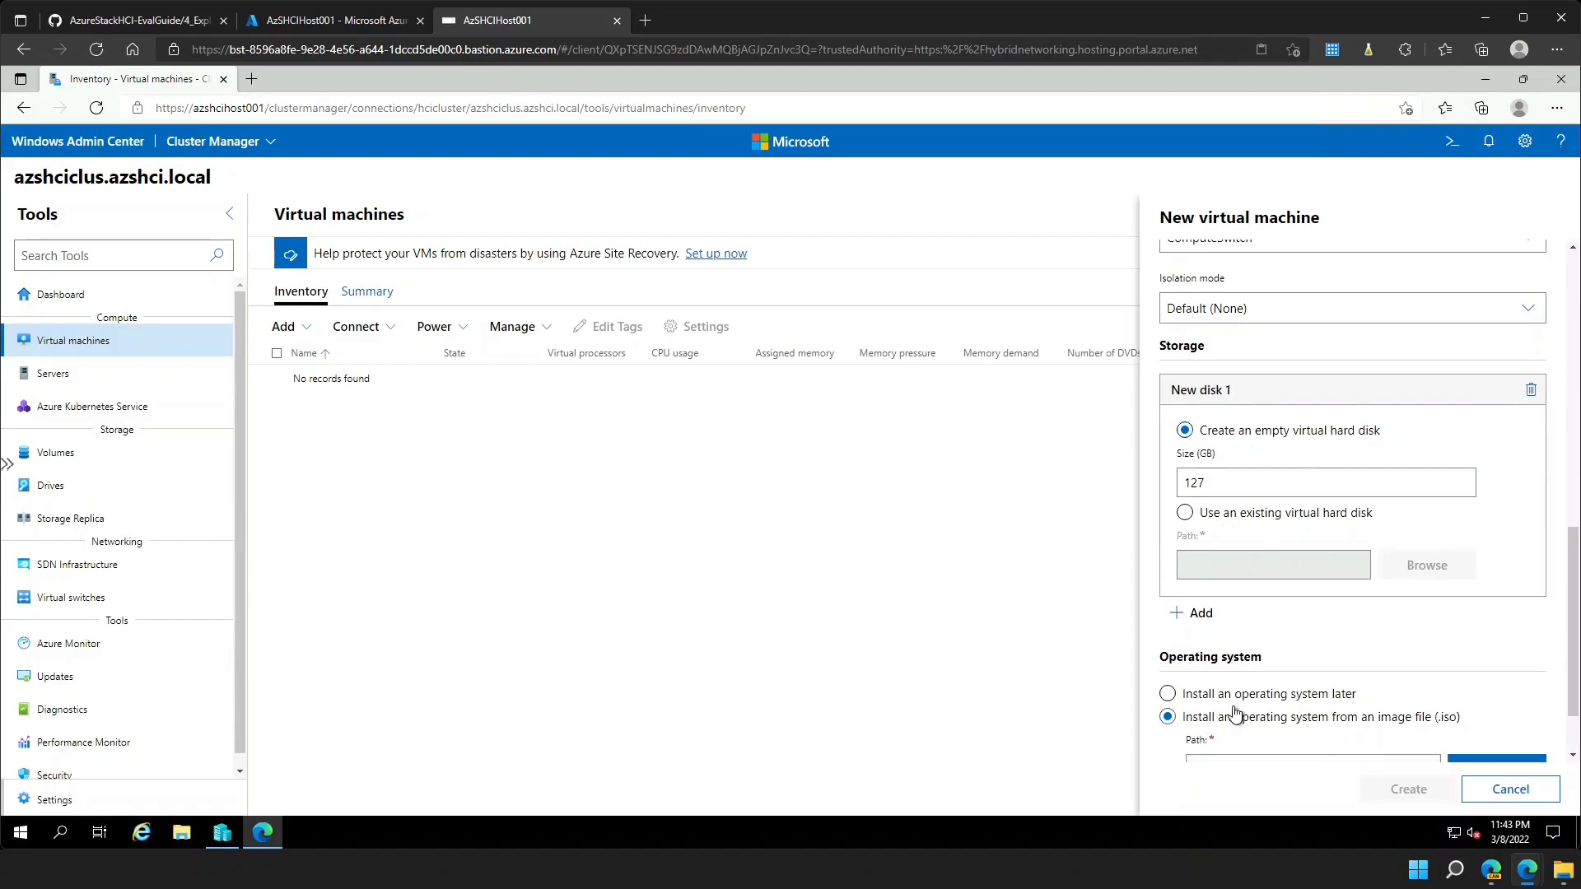
pyautogui.scroll(-1, 1351, 700)
pyautogui.click(1482, 686)
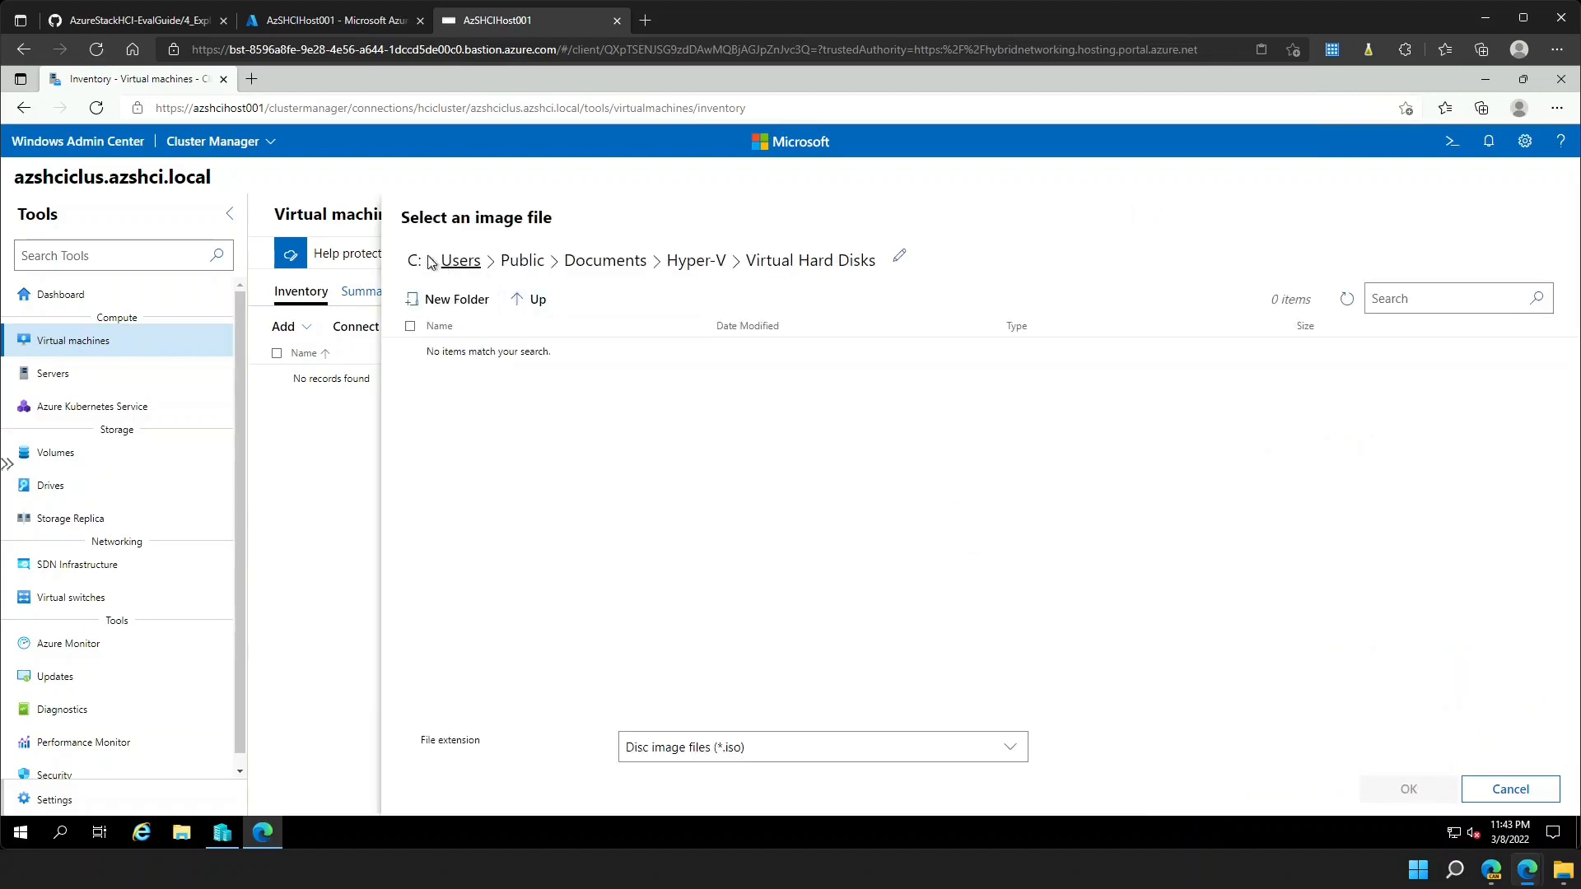
# - Choose the server evaluation ISO in C:\ClusterStorage\Volume01\ISO as SRV2022-01's install image
pyautogui.click(414, 260)
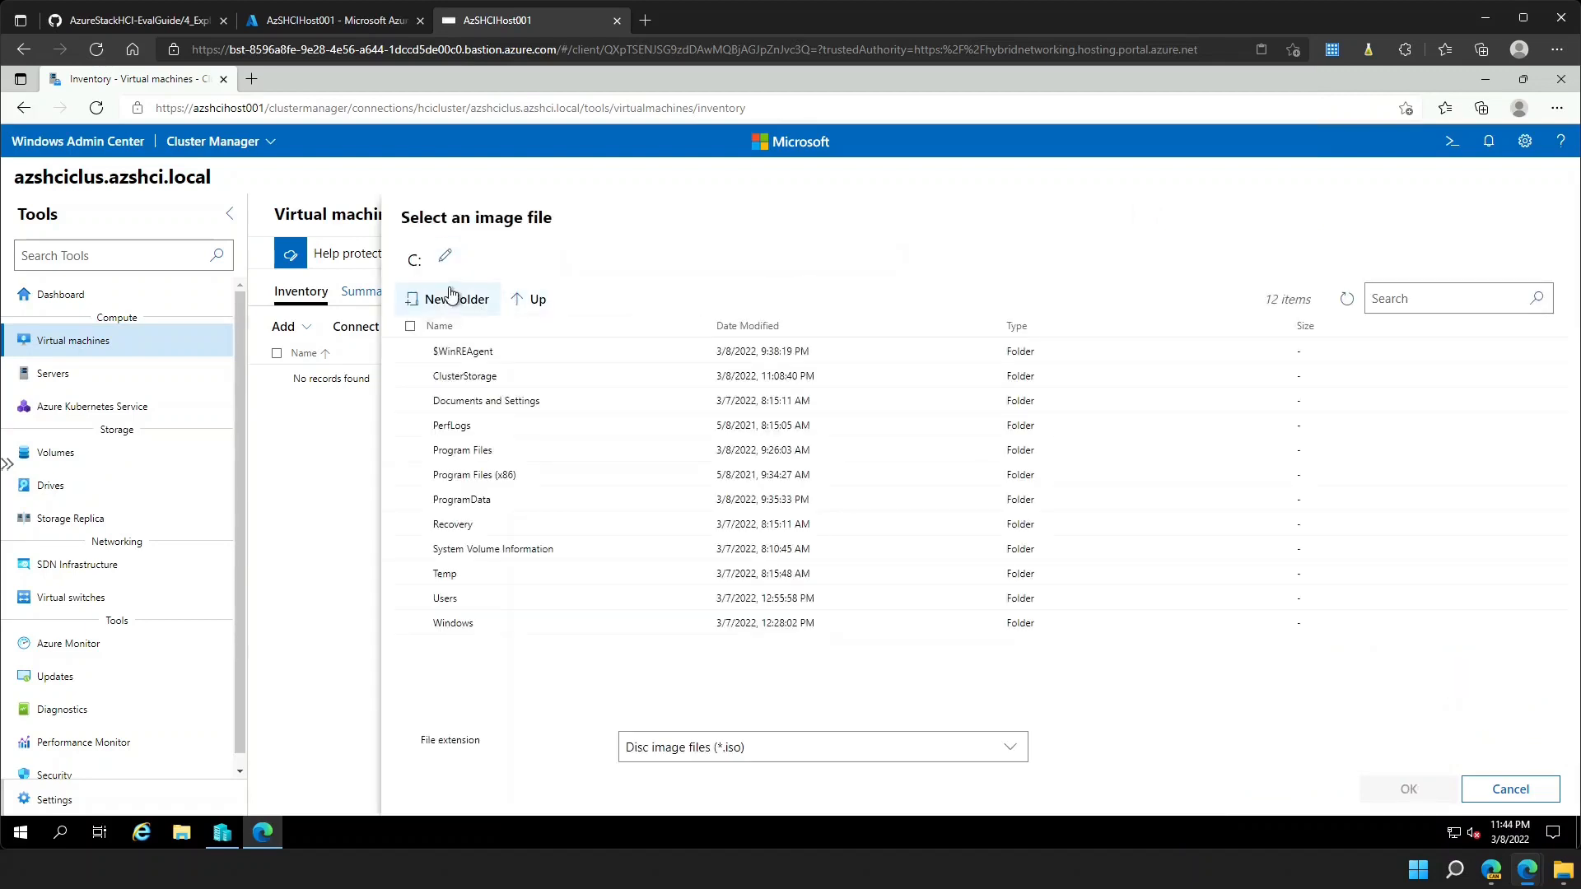
pyautogui.doubleClick(455, 378)
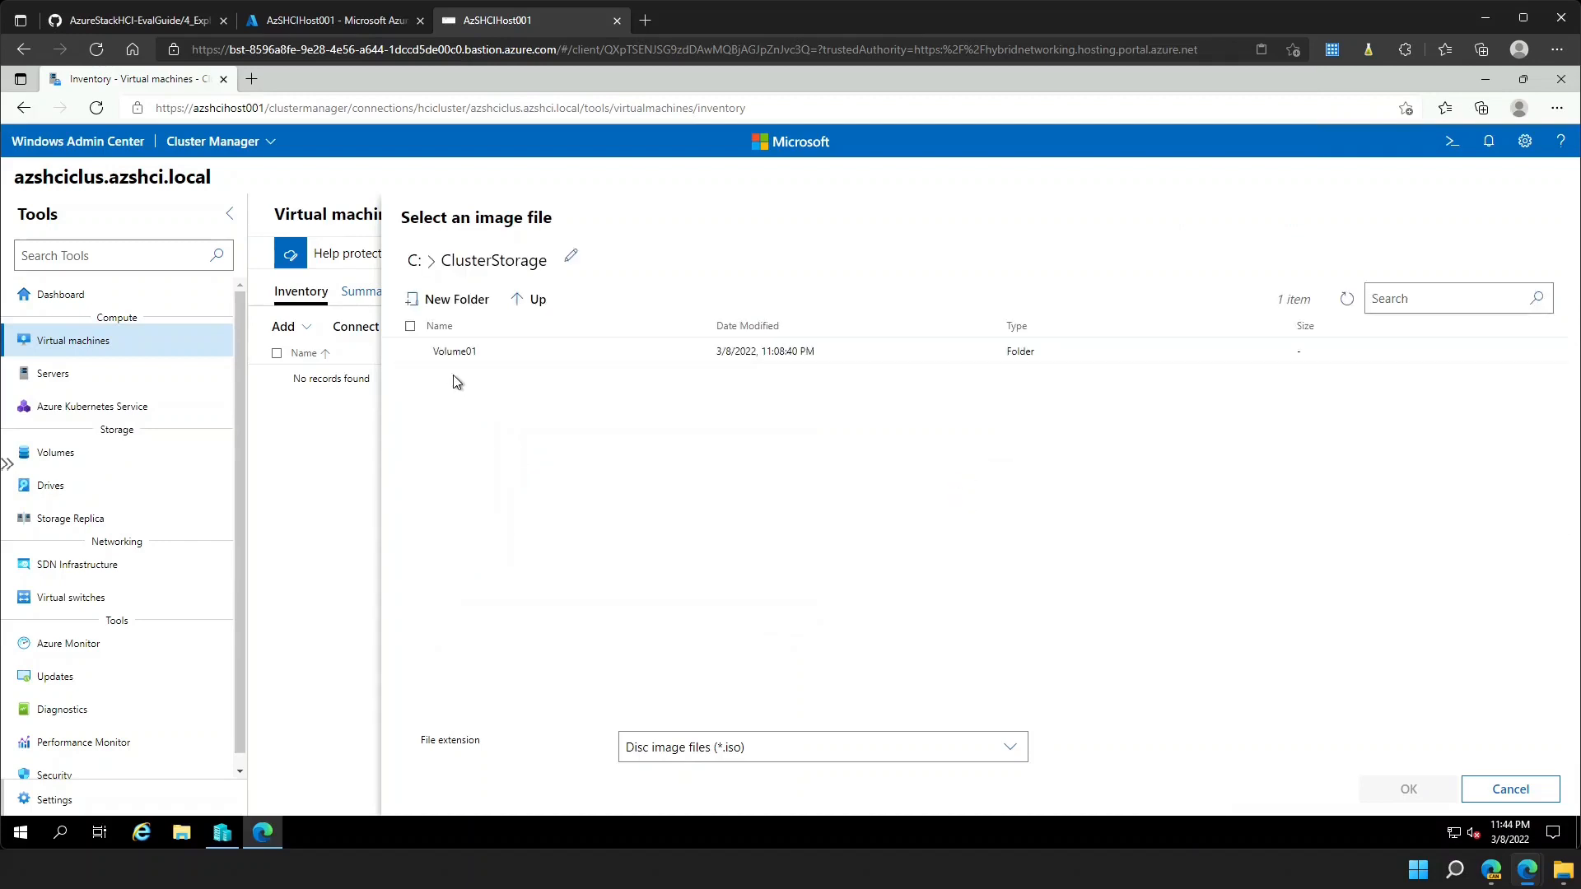
pyautogui.doubleClick(442, 350)
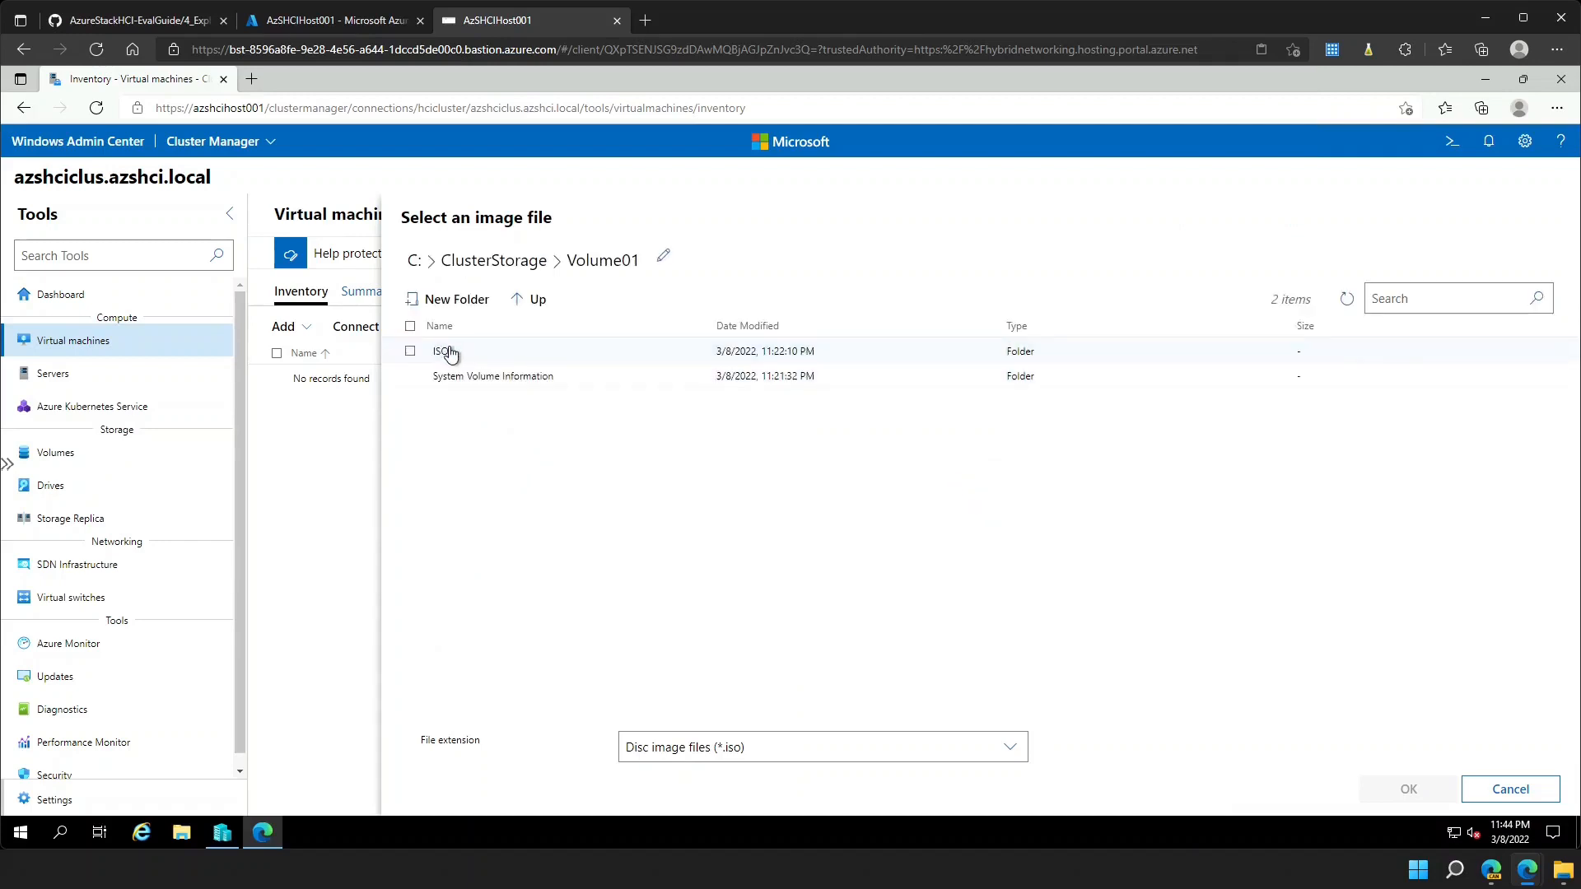
pyautogui.doubleClick(444, 352)
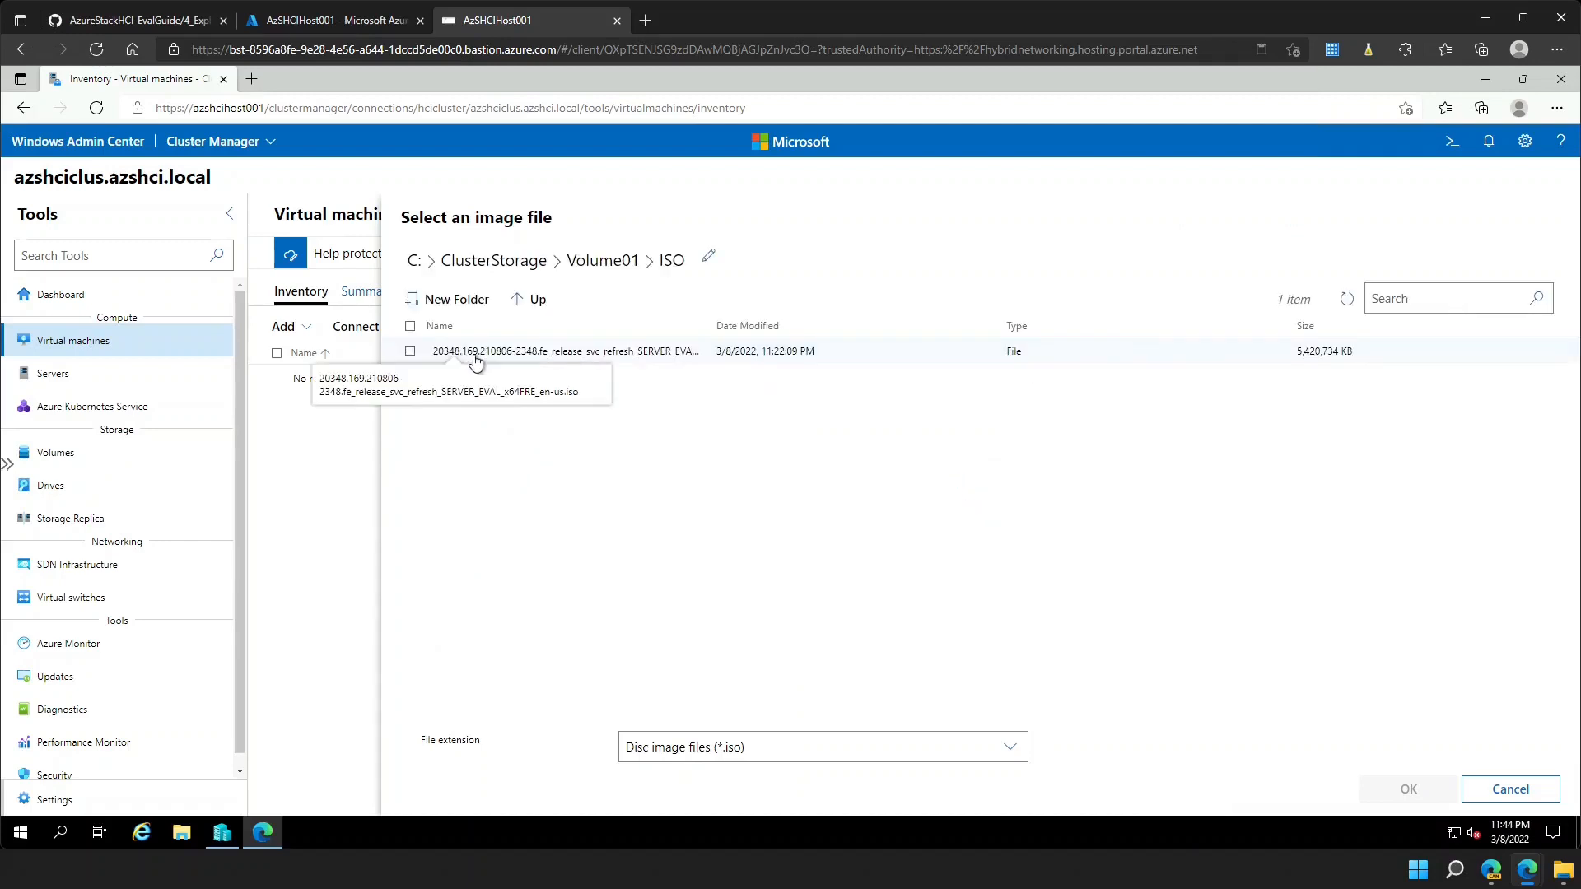
pyautogui.click(475, 360)
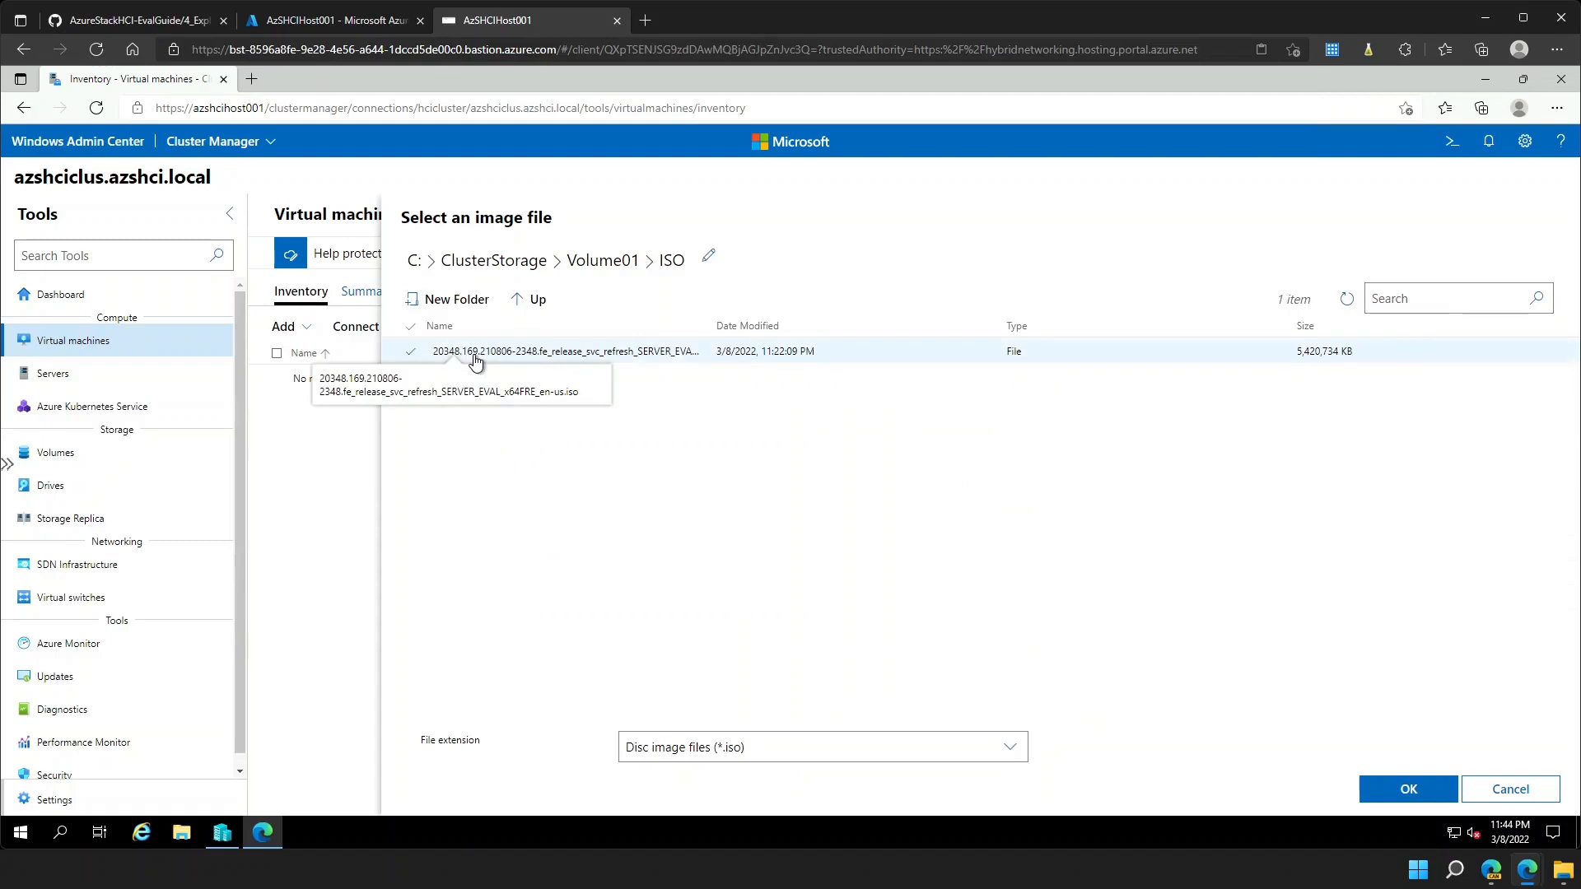
pyautogui.click(1410, 791)
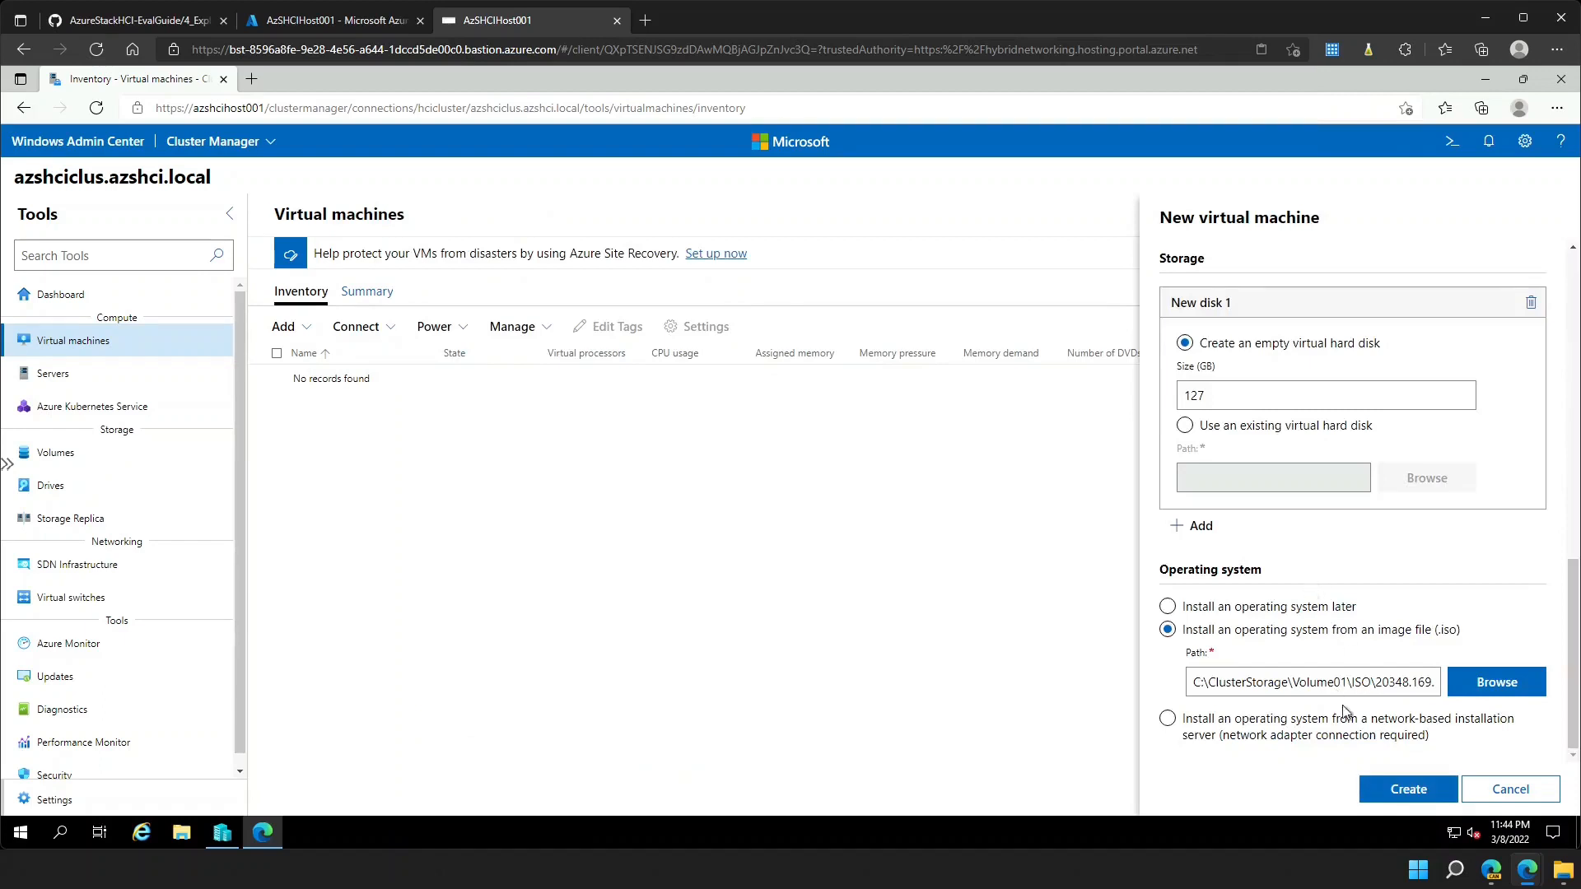
# - Create the SRV2022-01 VM, dismiss the success notice, and open its details page from Inventory
pyautogui.click(1394, 789)
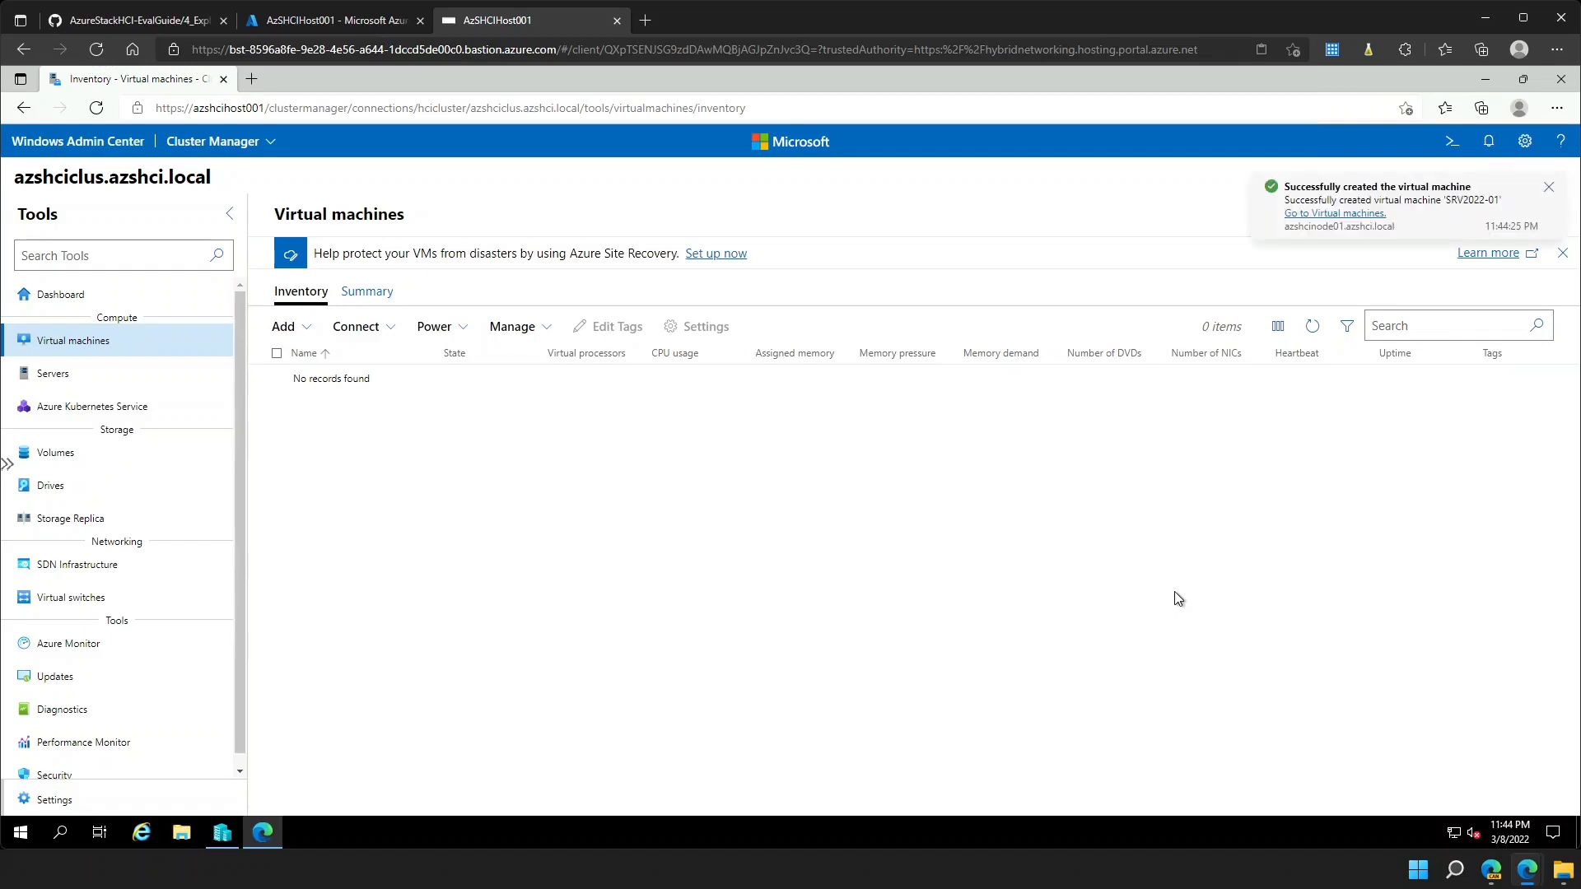
pyautogui.click(1545, 189)
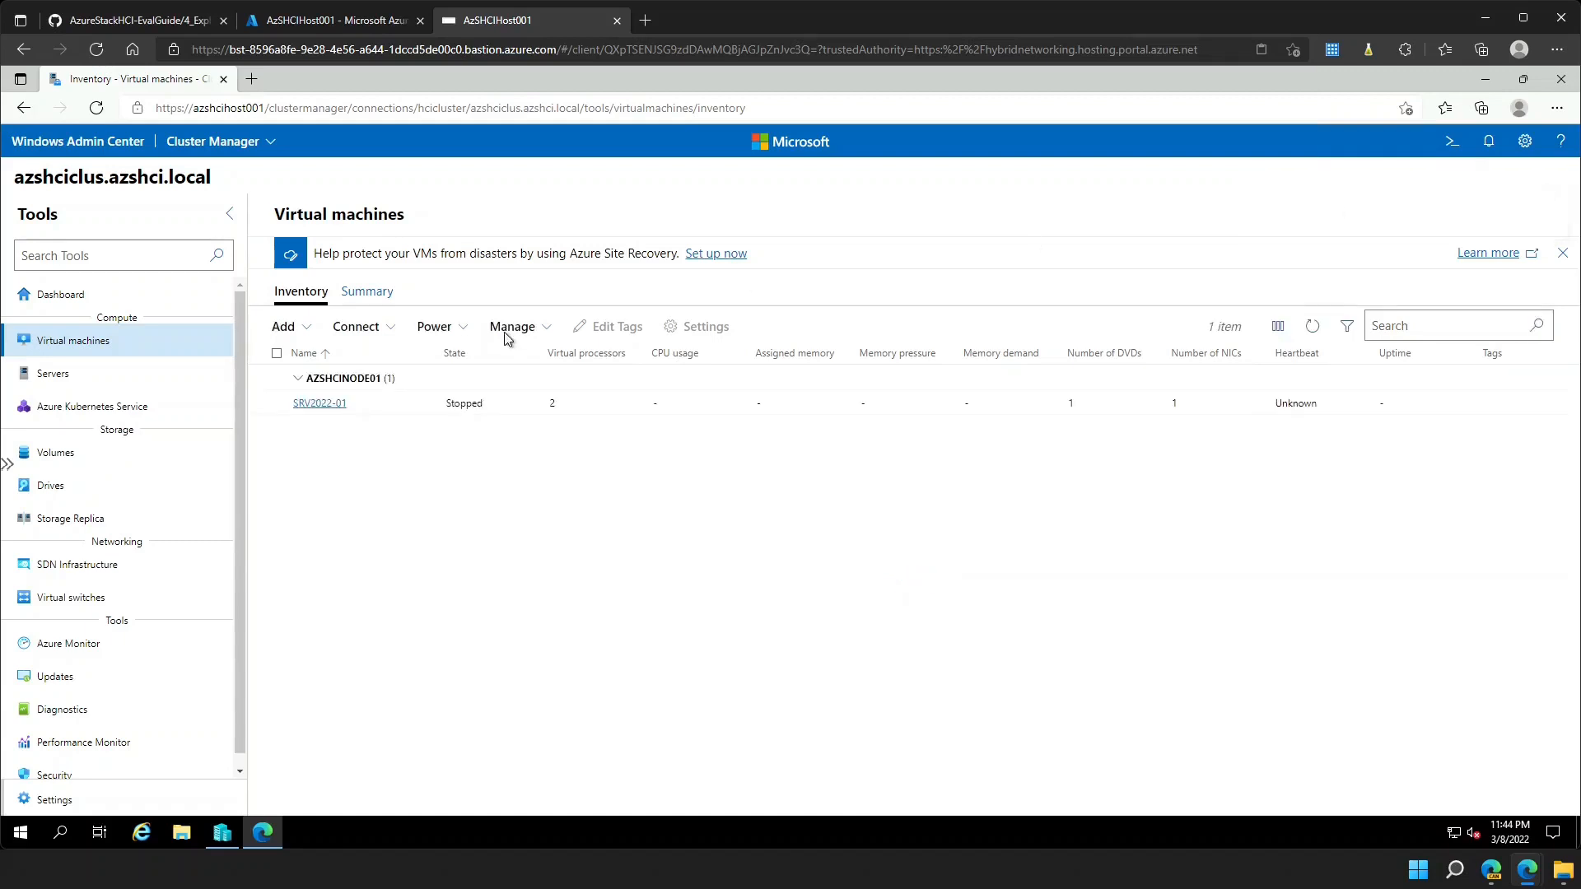
pyautogui.click(321, 404)
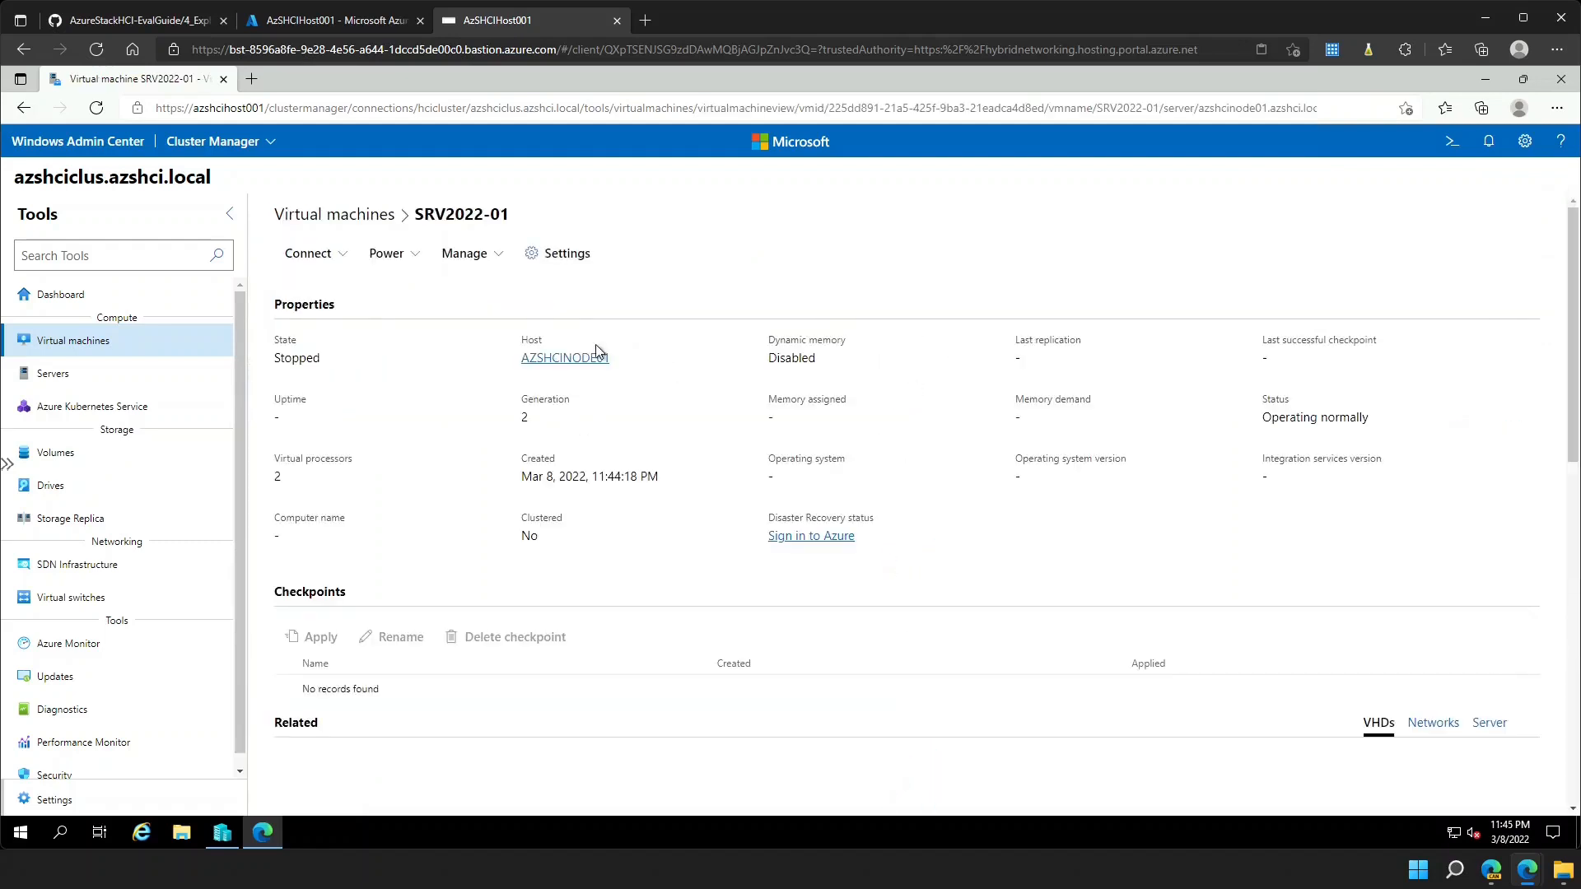
# - Start SRV2022-01 from the Power menu and let it reach Running
pyautogui.click(414, 257)
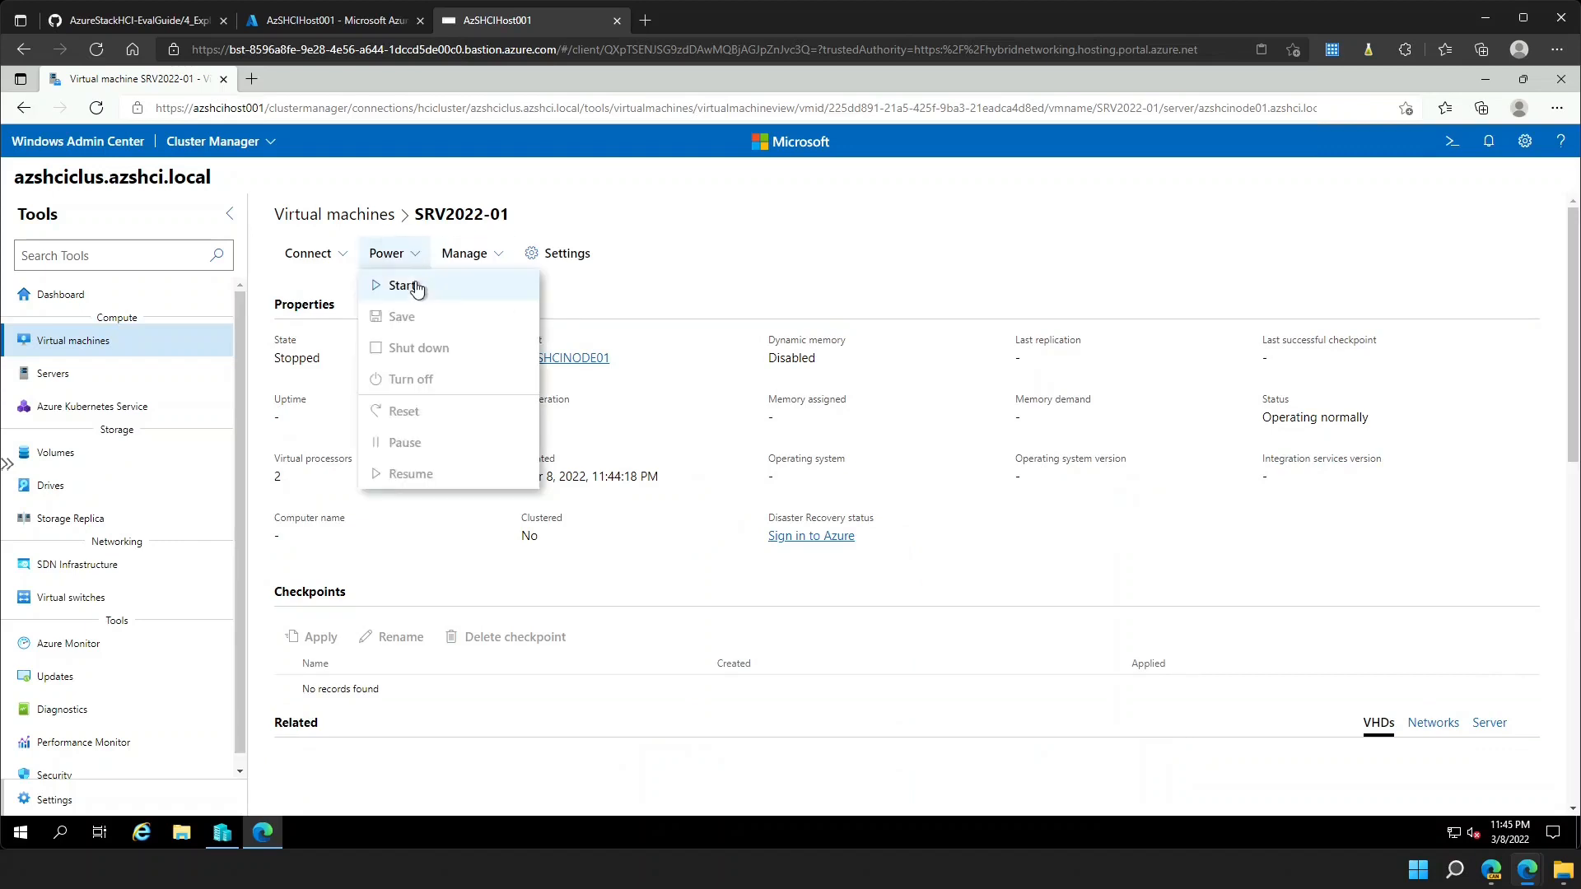
pyautogui.click(417, 286)
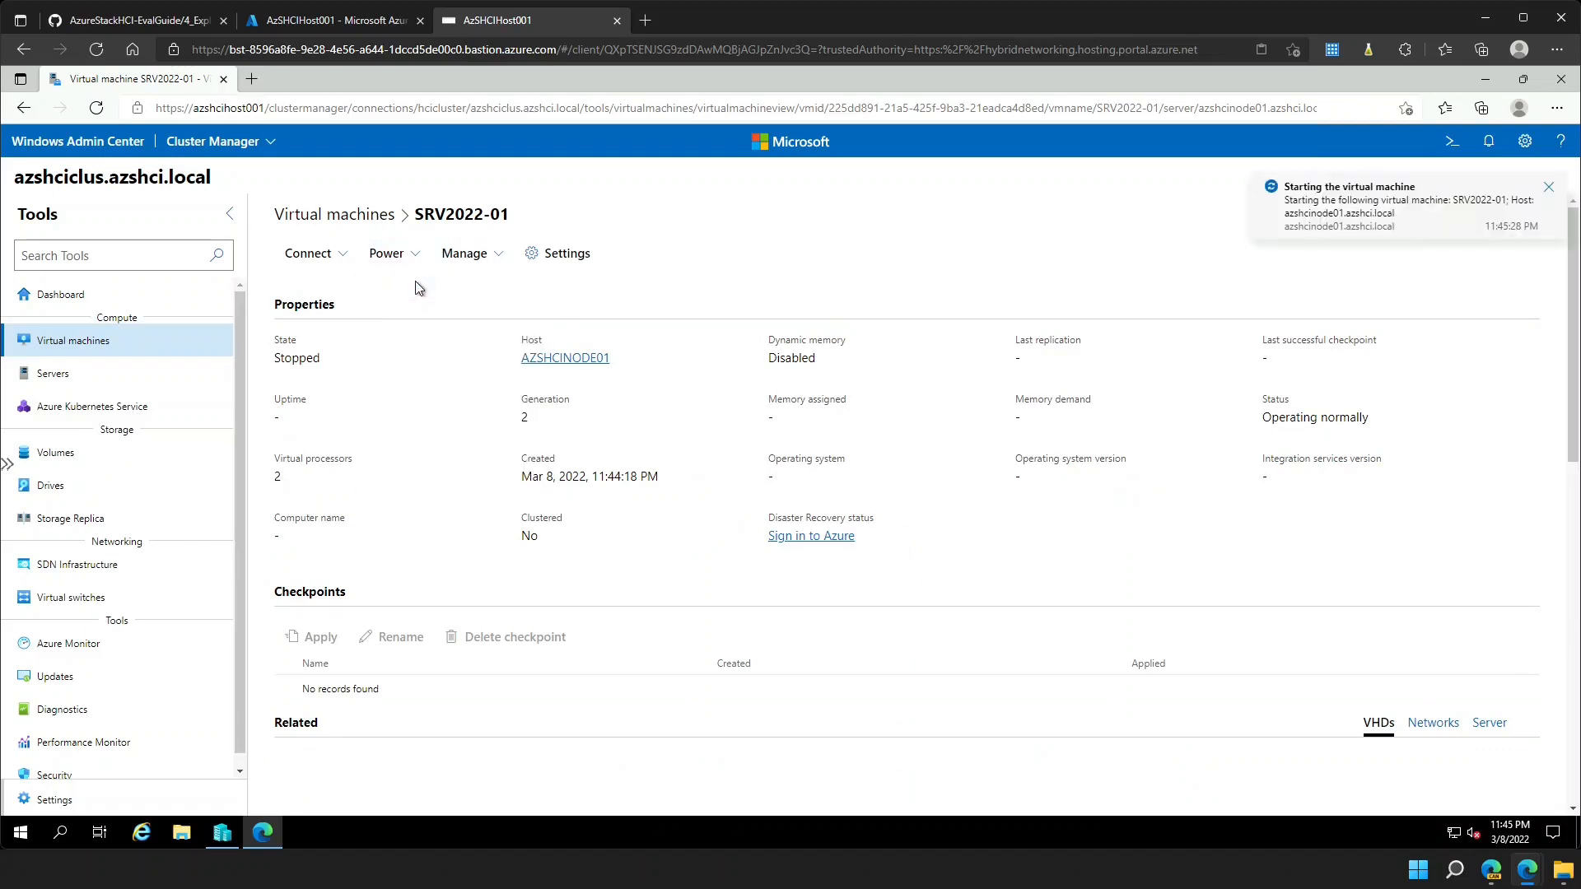
pyautogui.click(412, 262)
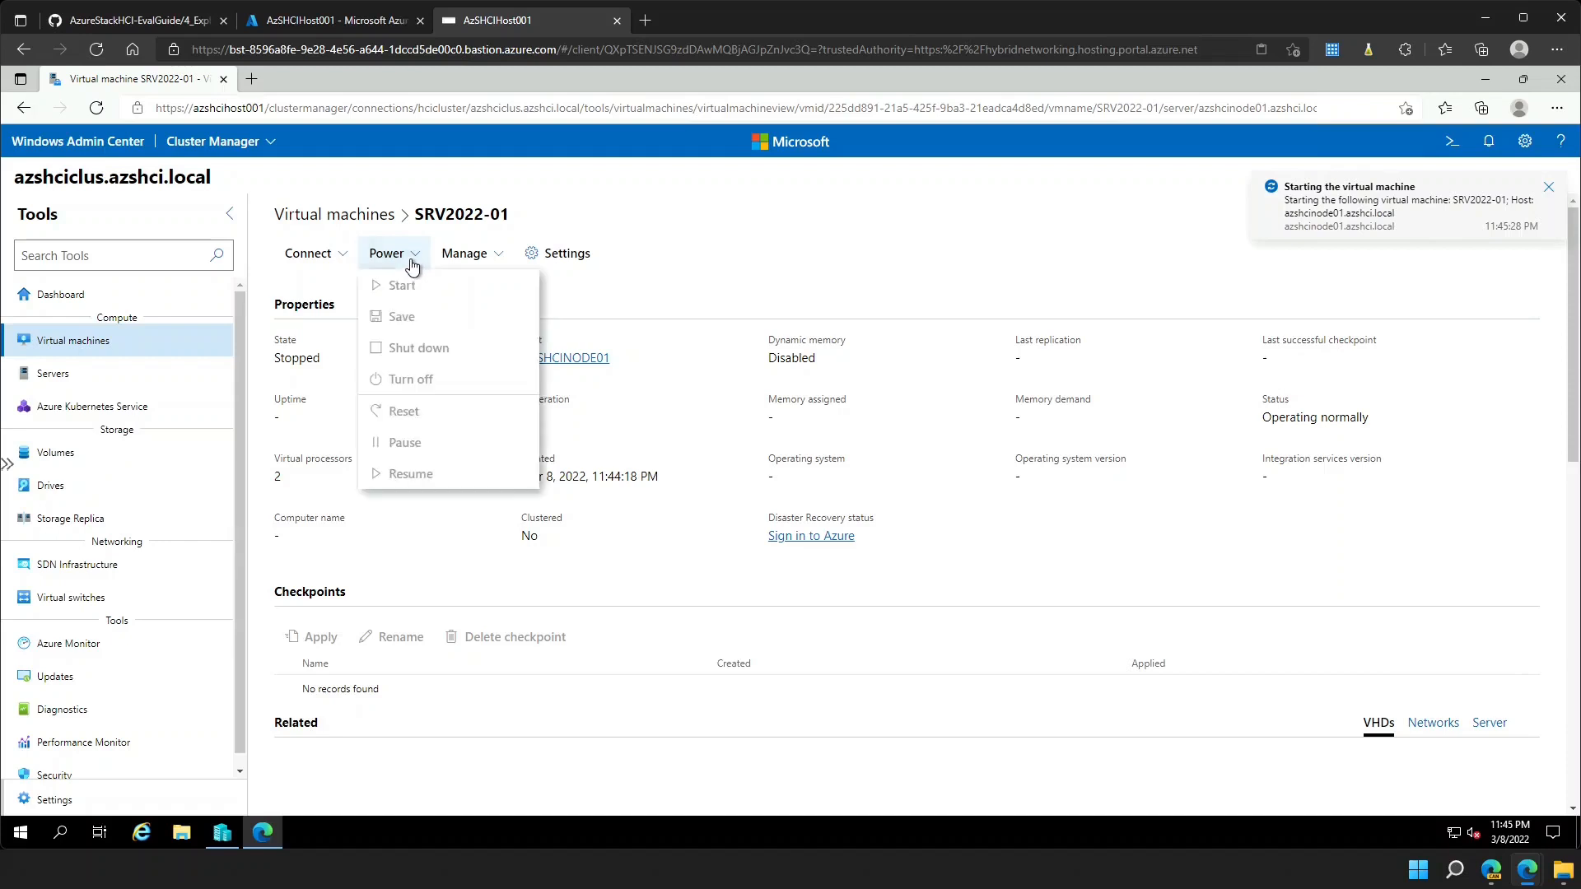
pyautogui.click(641, 314)
pyautogui.scroll(-3, 641, 314)
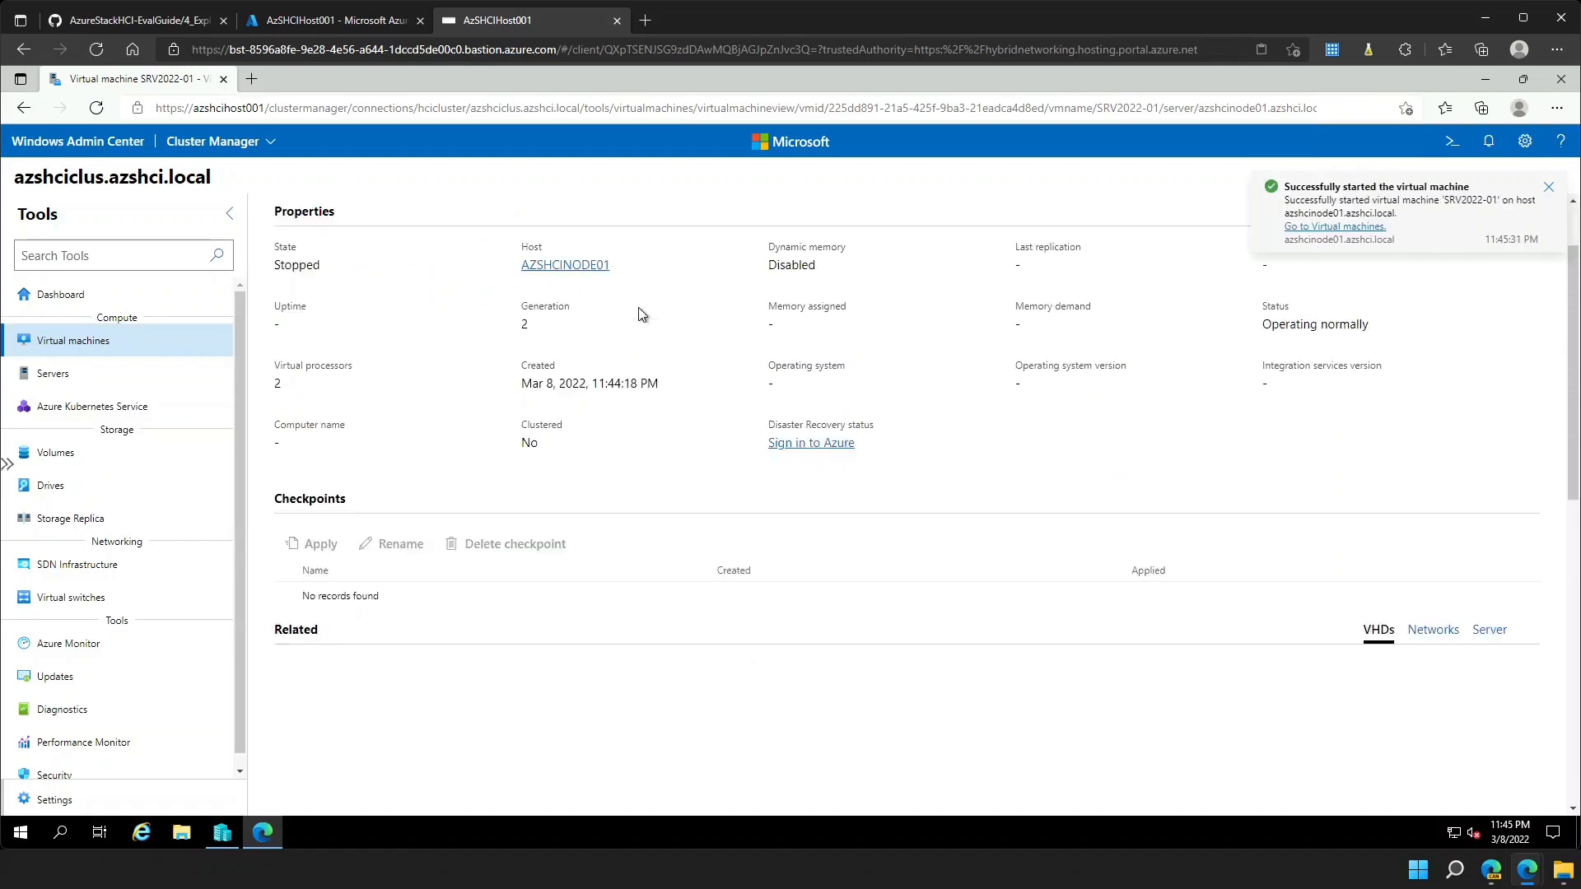
pyautogui.scroll(3, 639, 311)
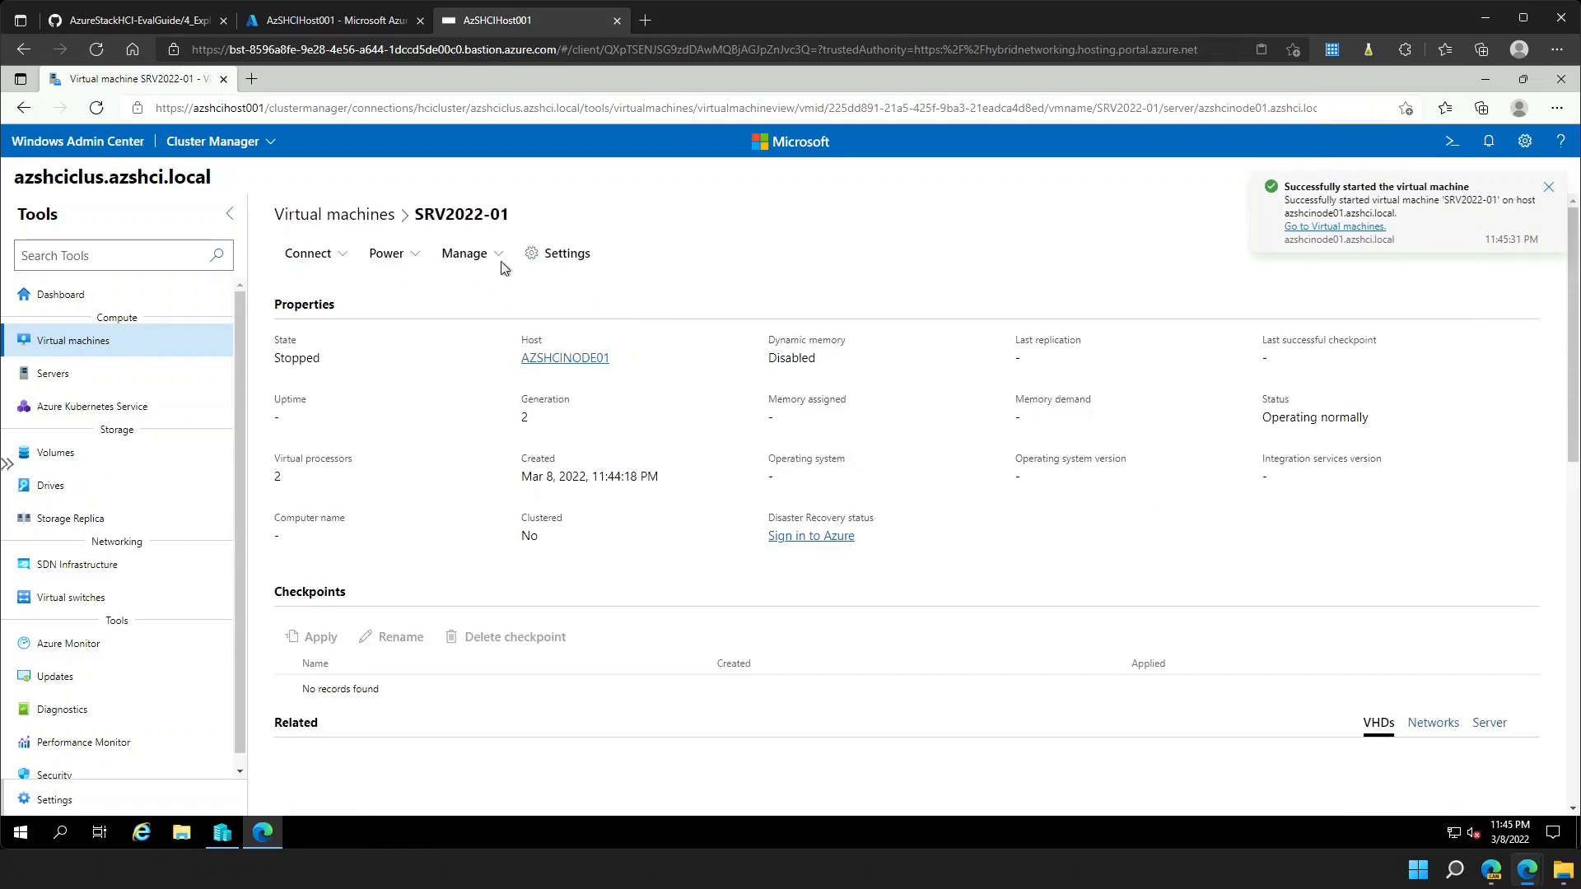
# - Connect to the running VM, which reports host Remote Desktop must be enabled
pyautogui.click(350, 255)
pyautogui.click(664, 313)
pyautogui.click(346, 262)
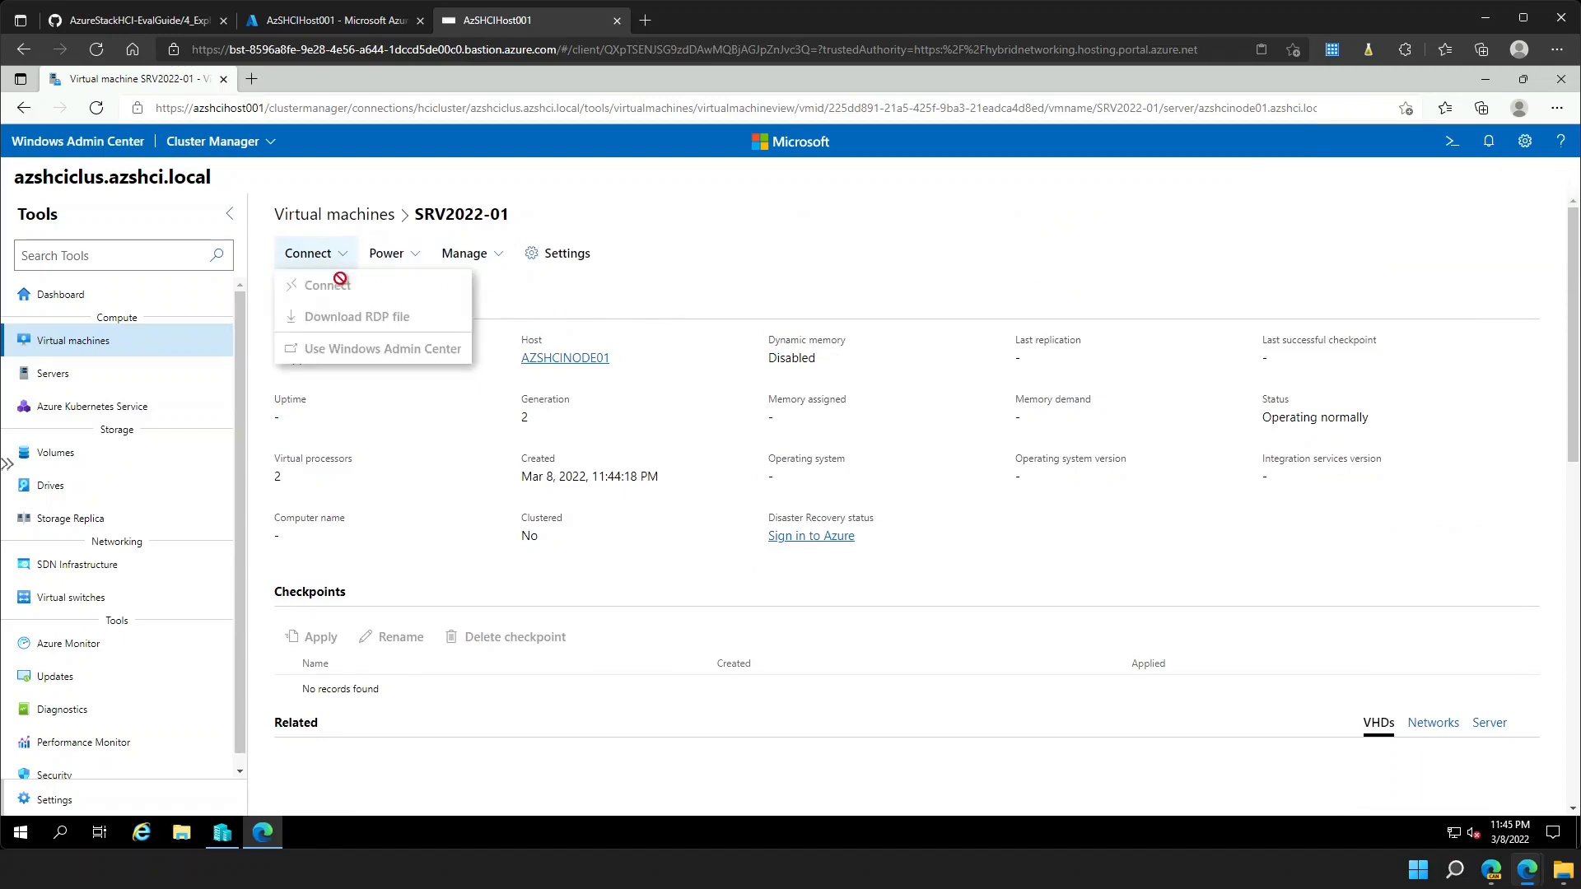
pyautogui.click(535, 299)
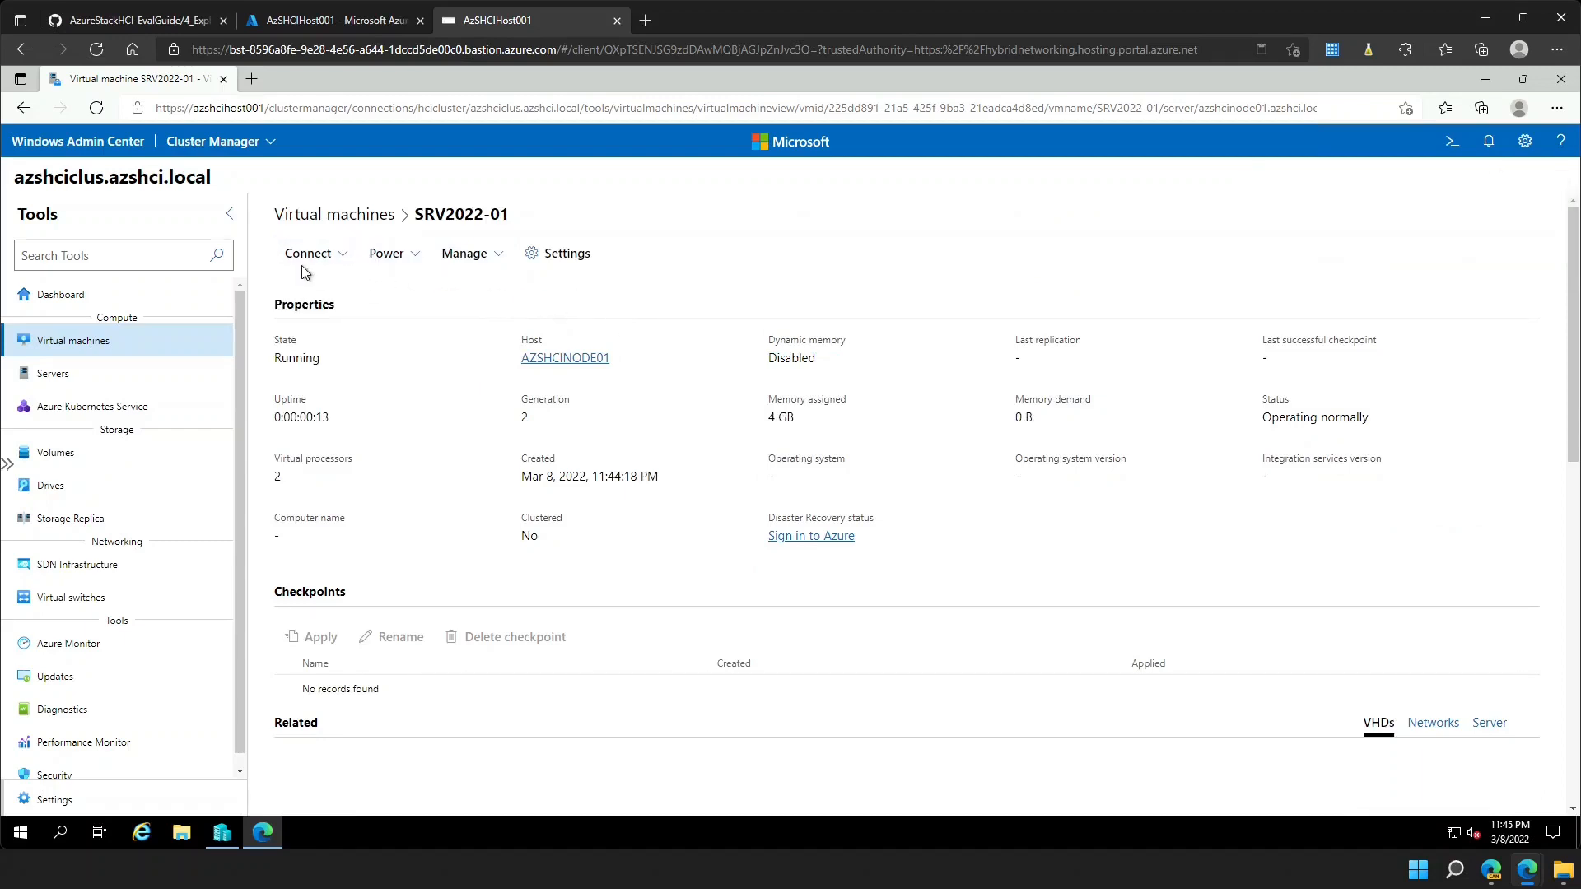
pyautogui.click(346, 262)
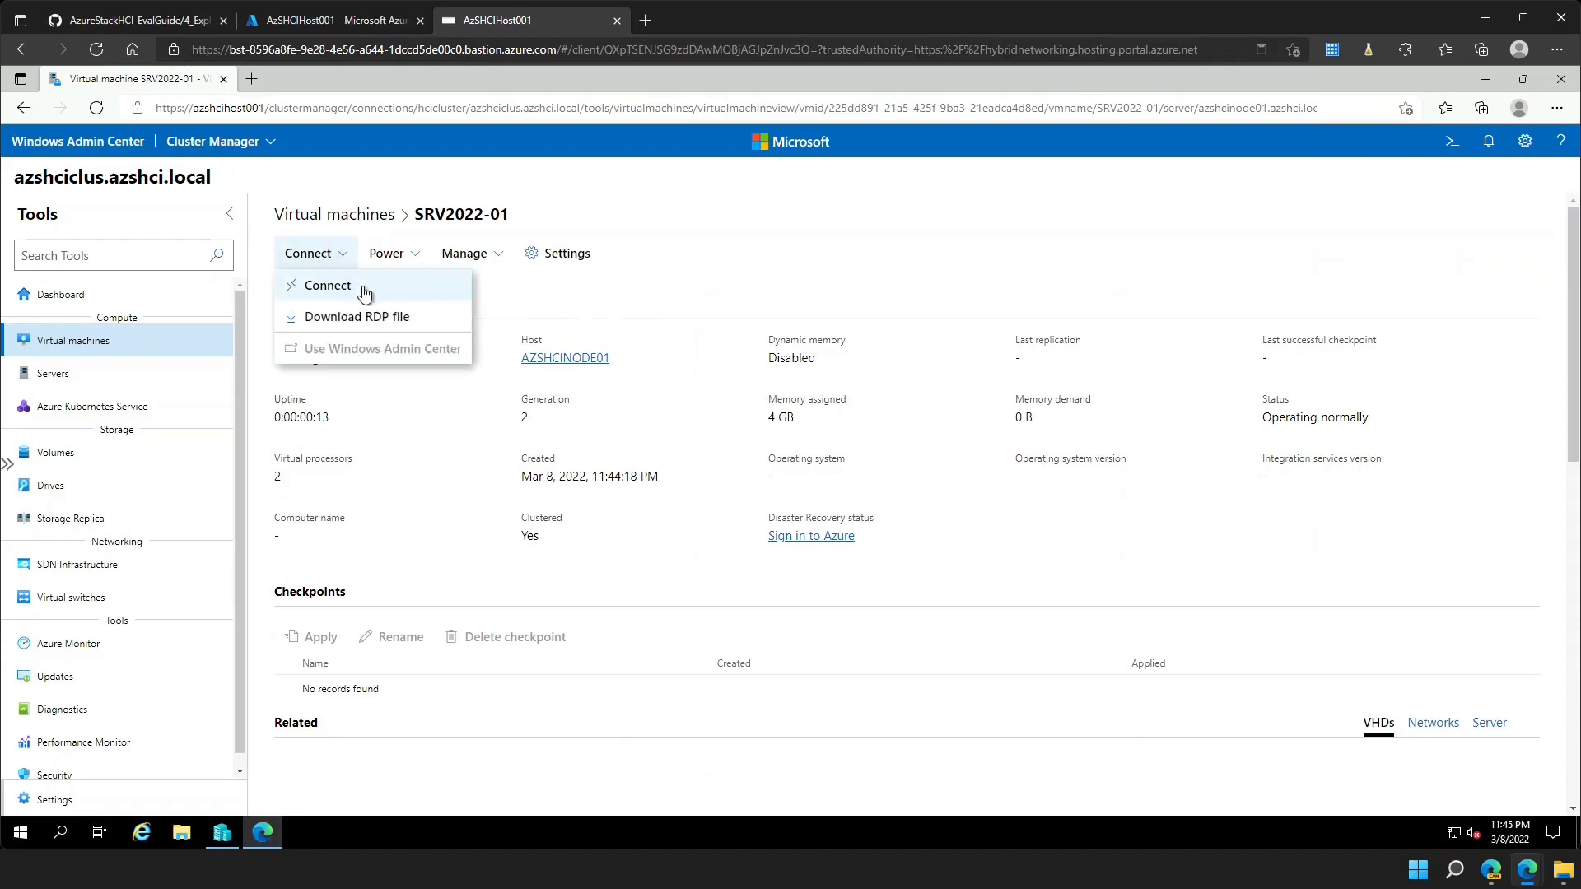
pyautogui.click(366, 294)
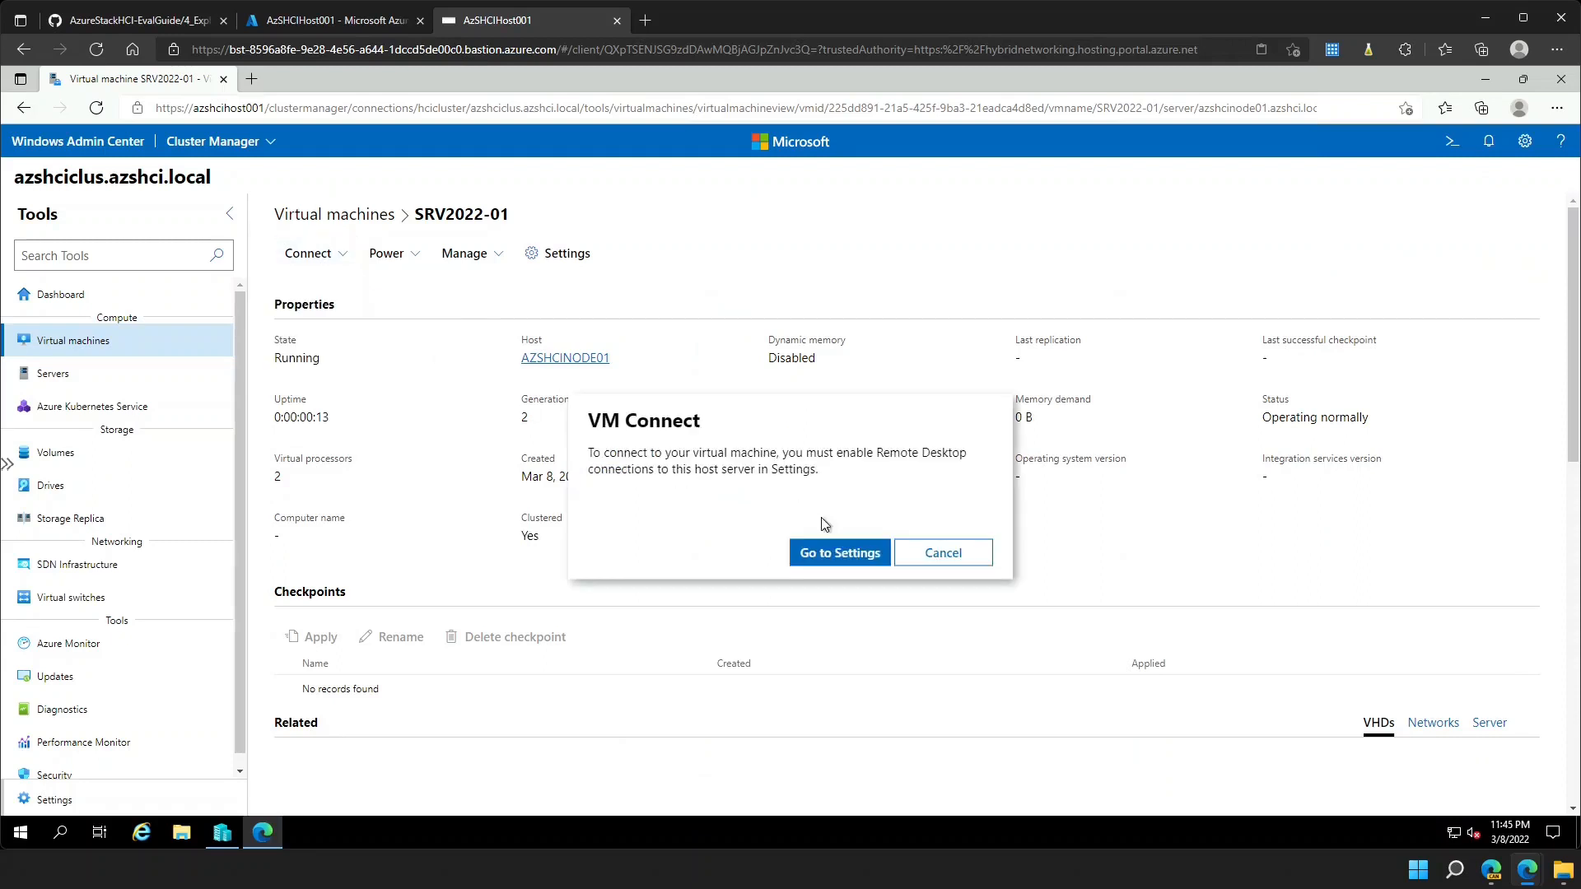
# - Allow remote connections on azshcinode01, save, and go back to All connections
pyautogui.click(844, 556)
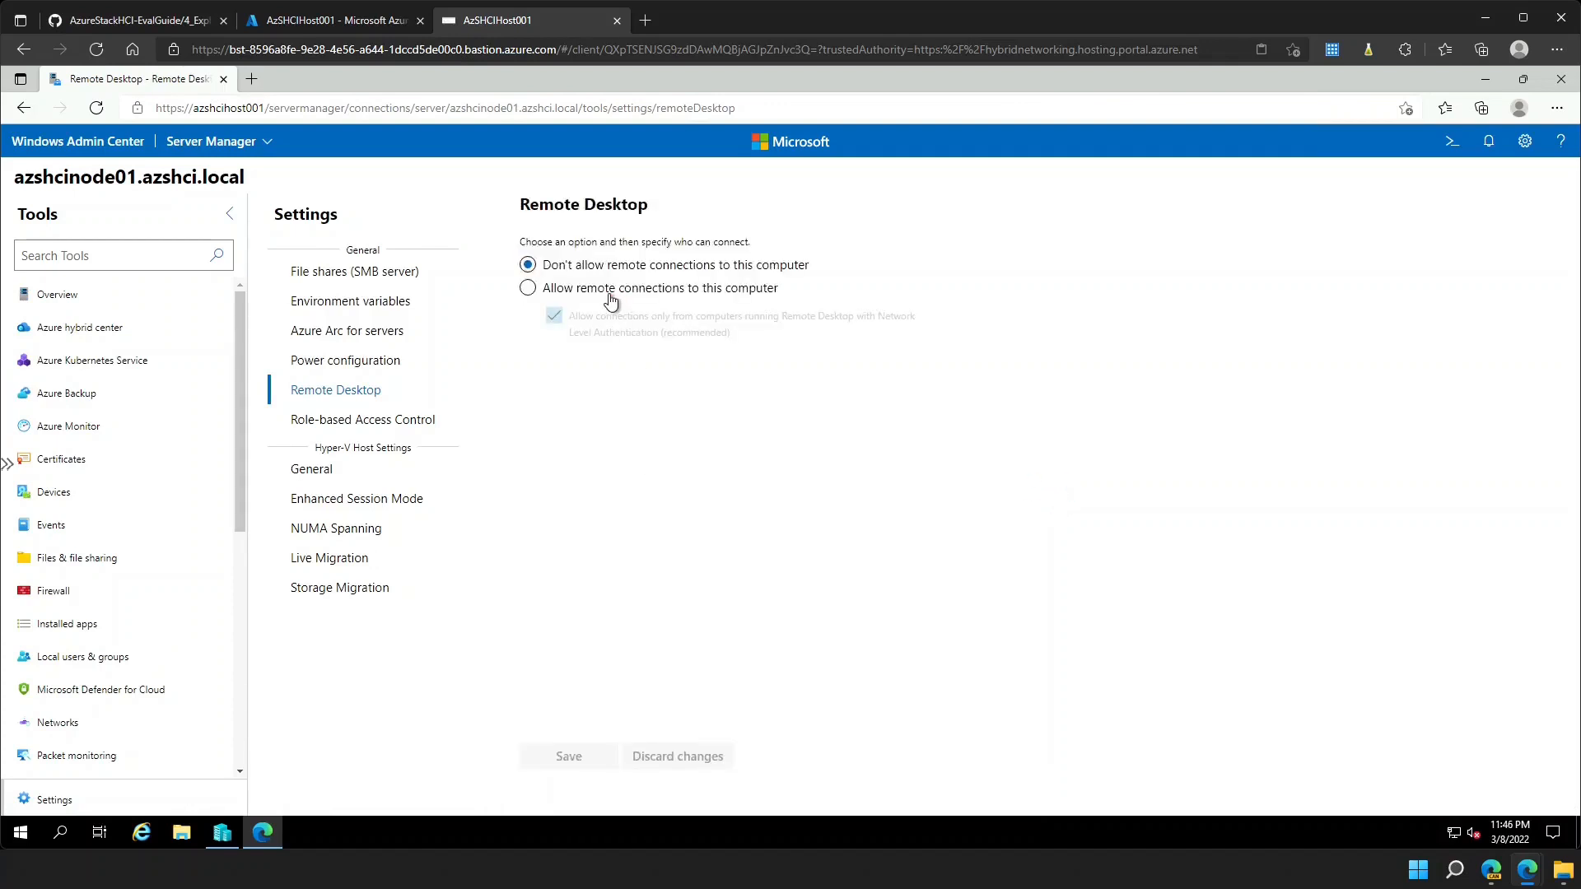
pyautogui.click(610, 302)
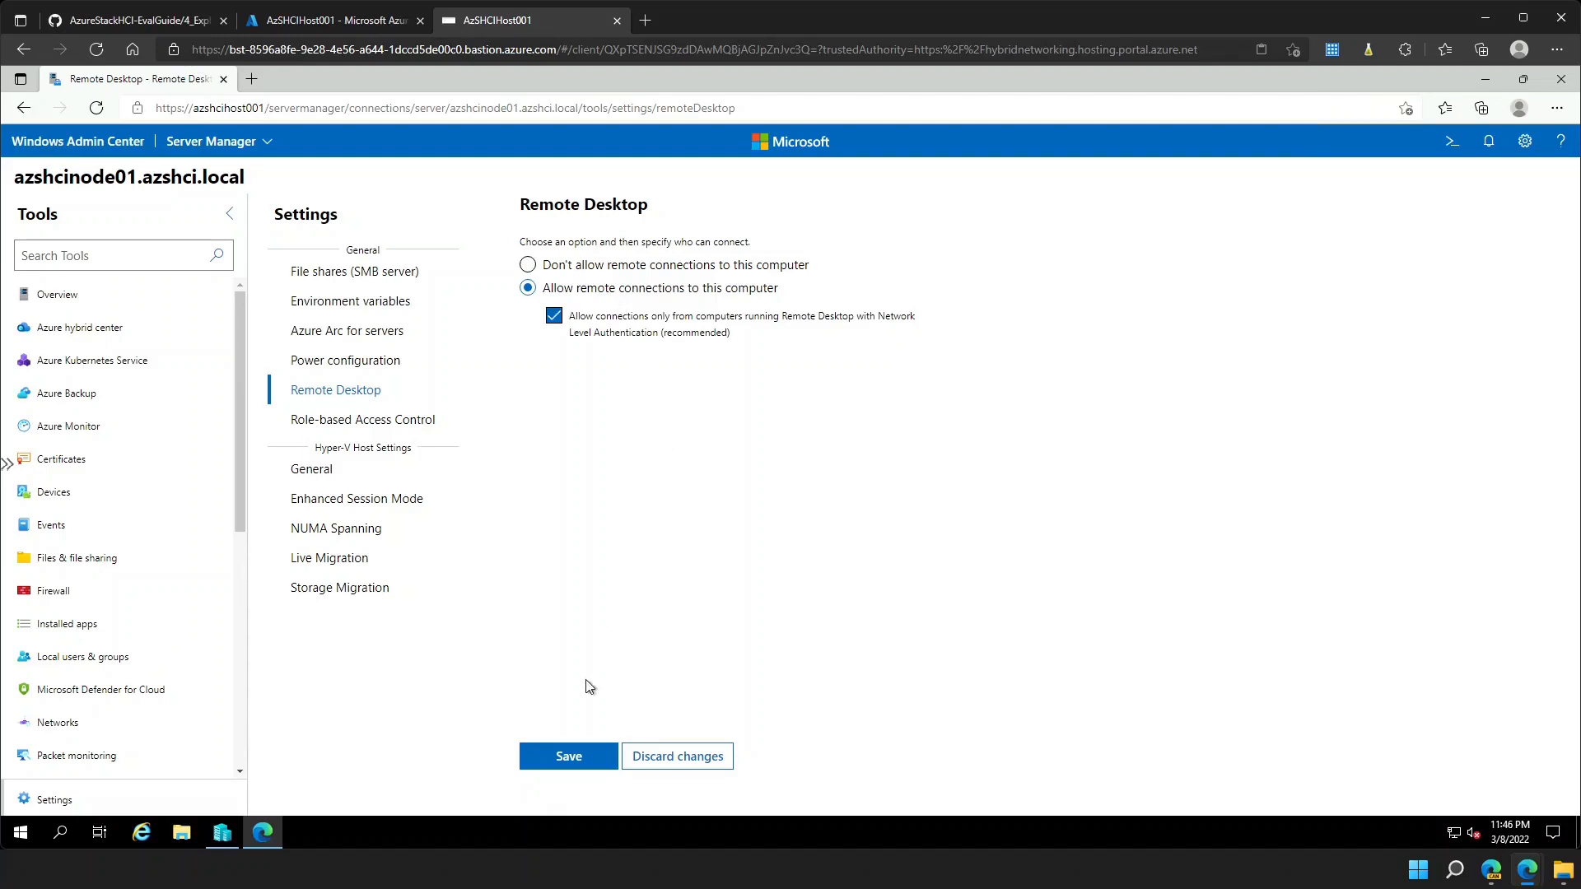
pyautogui.click(560, 762)
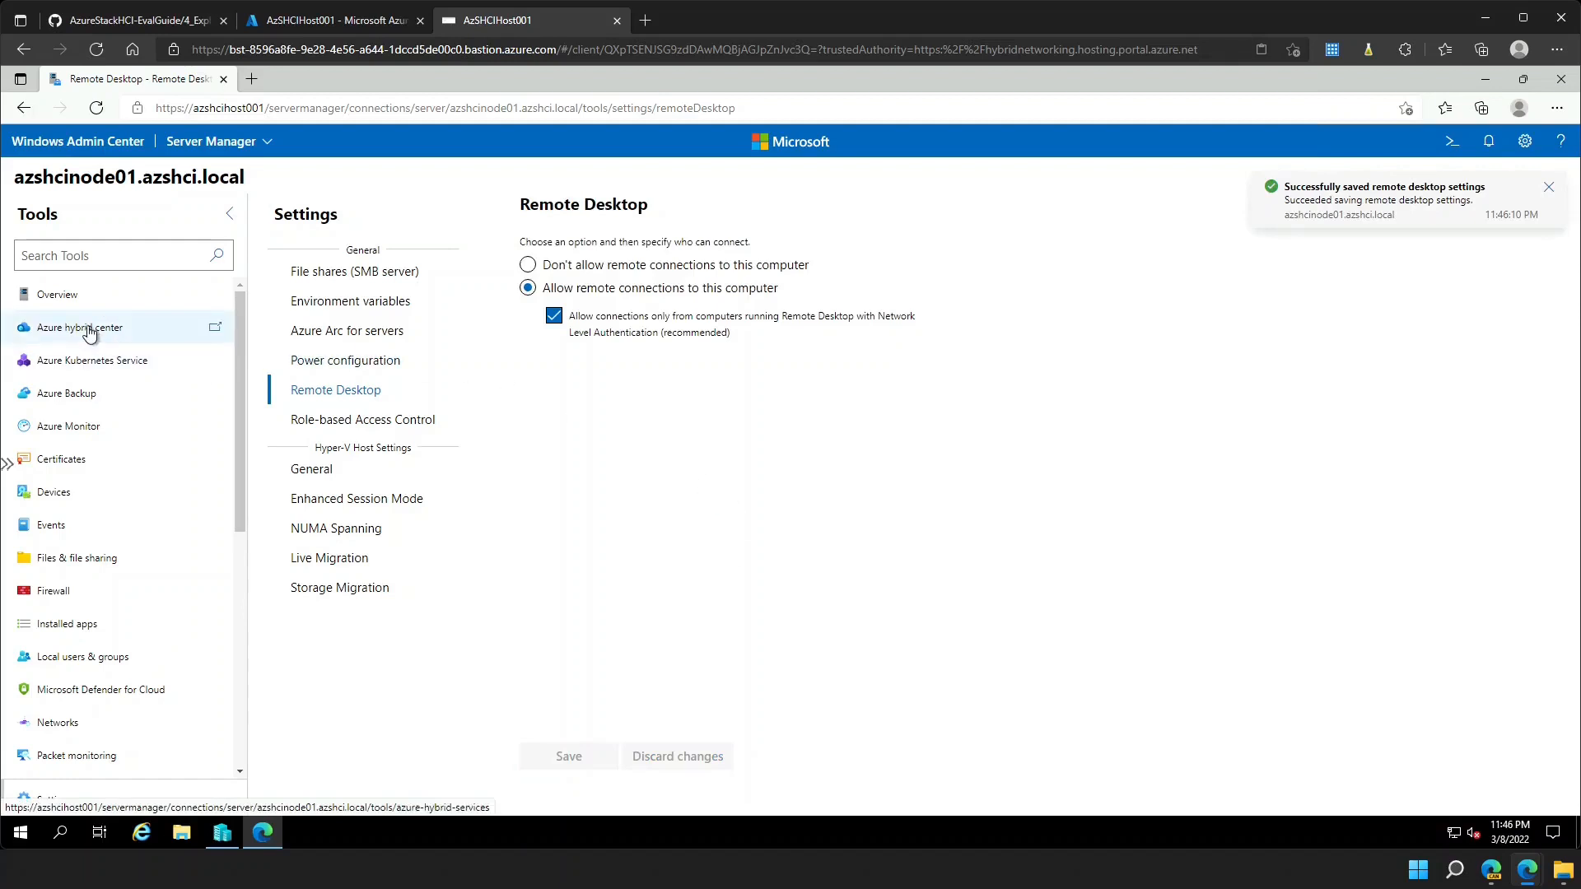
pyautogui.click(116, 146)
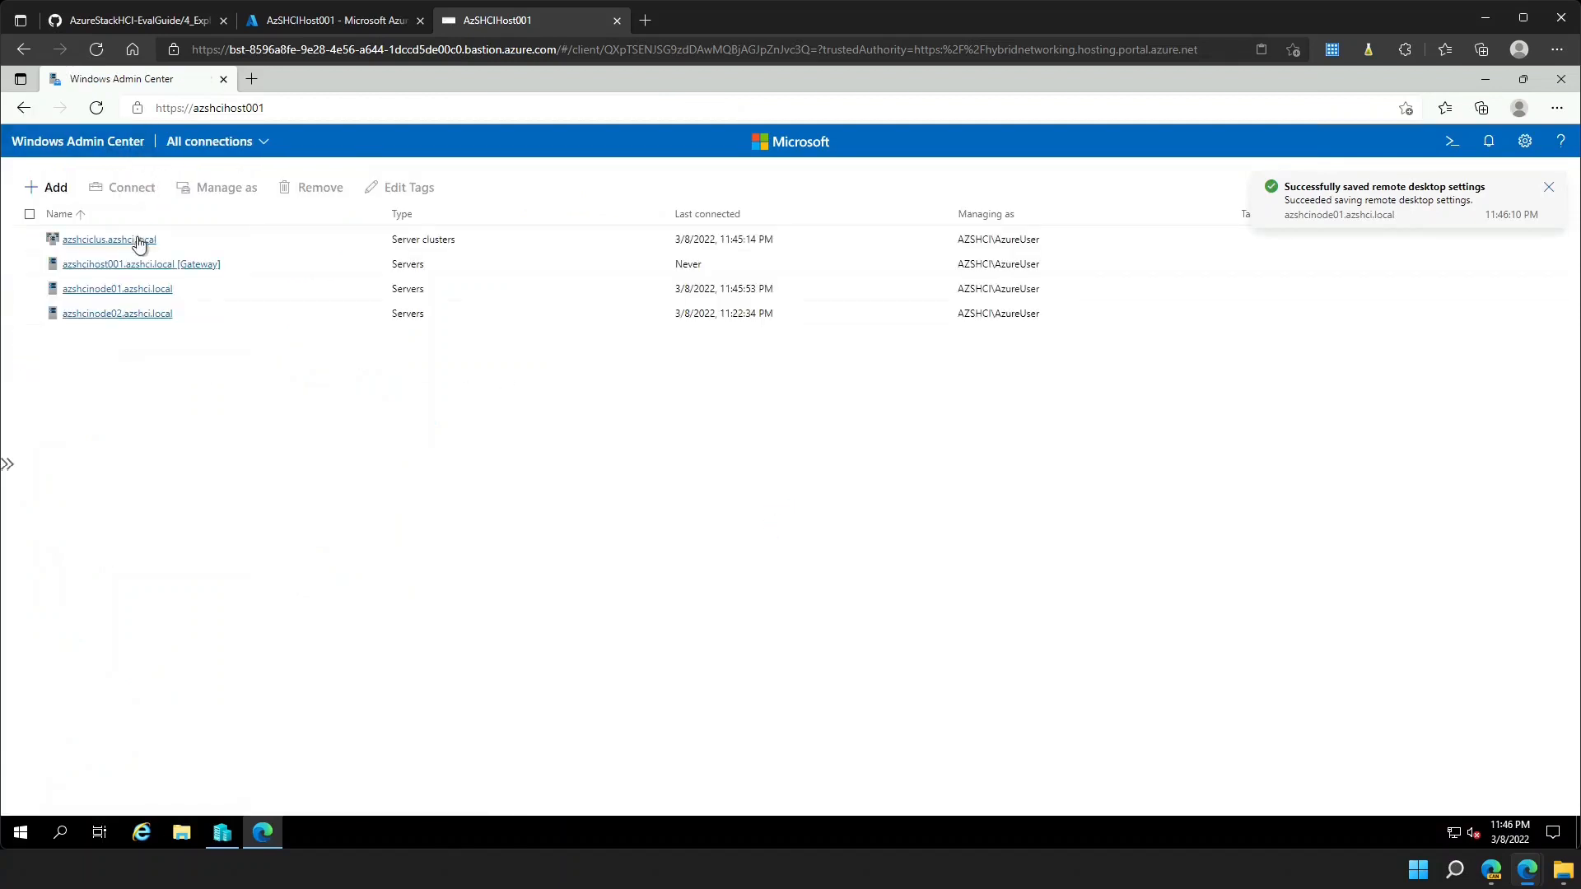
# - Open SRV2022-01's details page from the azshciclus cluster's virtual machines
pyautogui.click(103, 242)
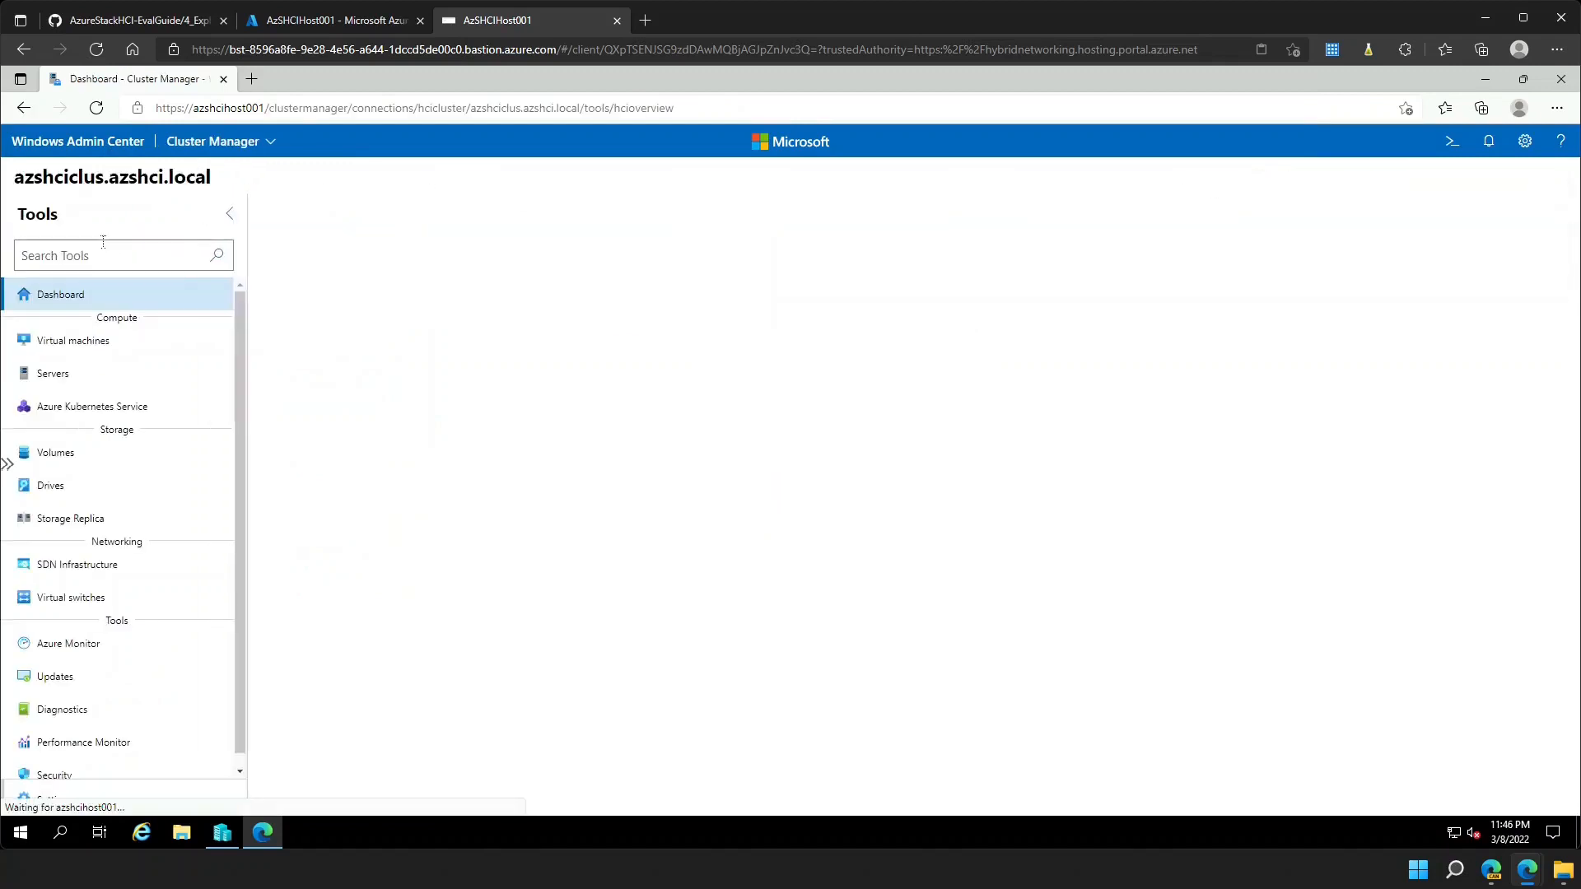
pyautogui.click(102, 353)
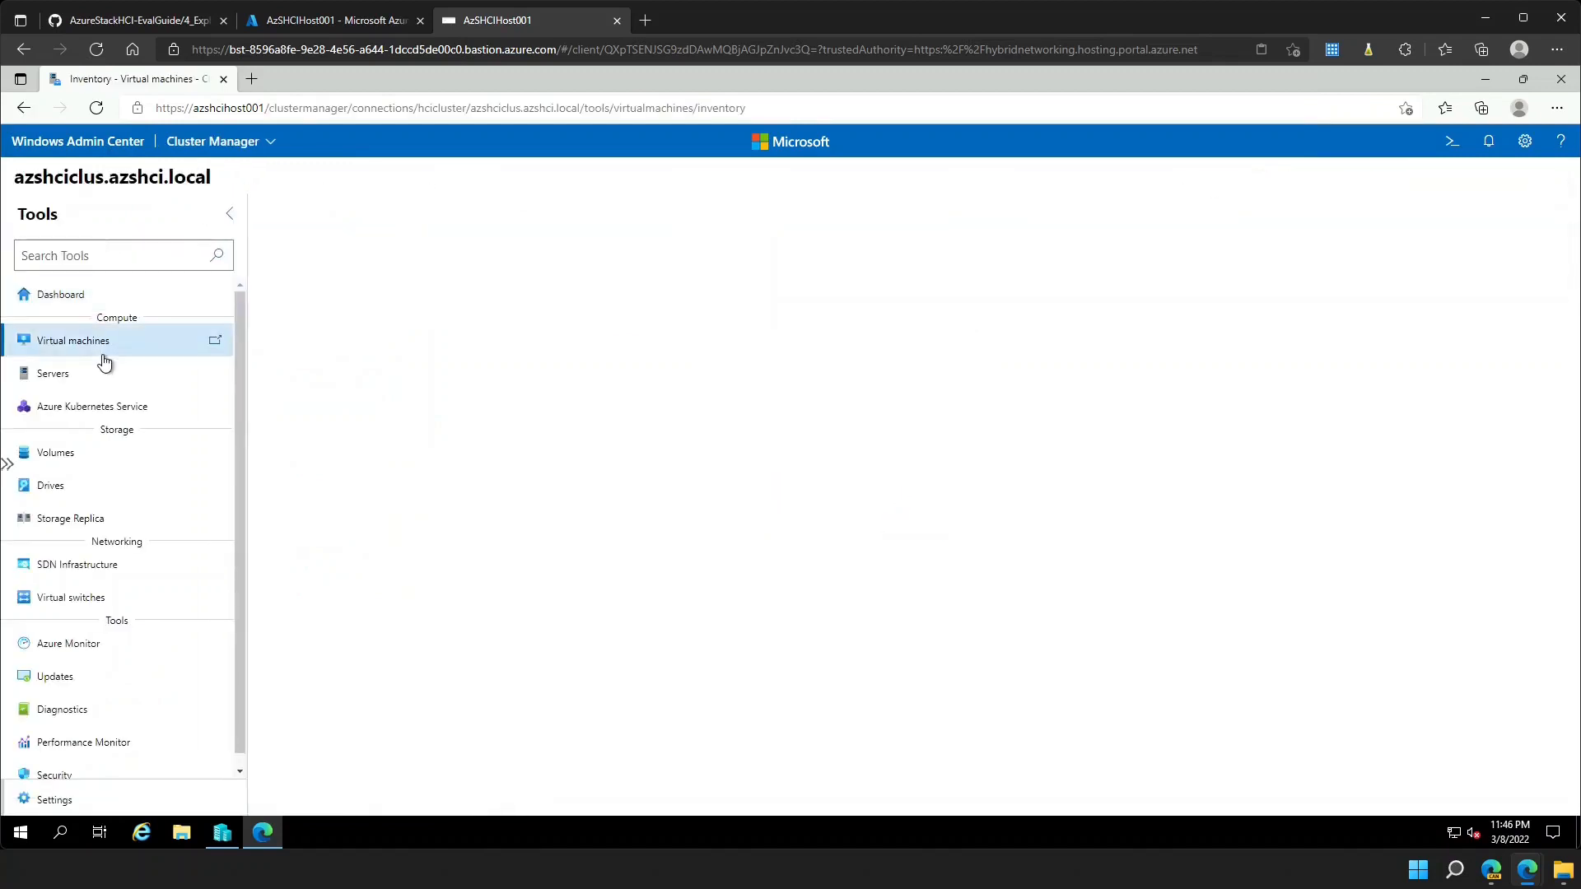
pyautogui.click(328, 404)
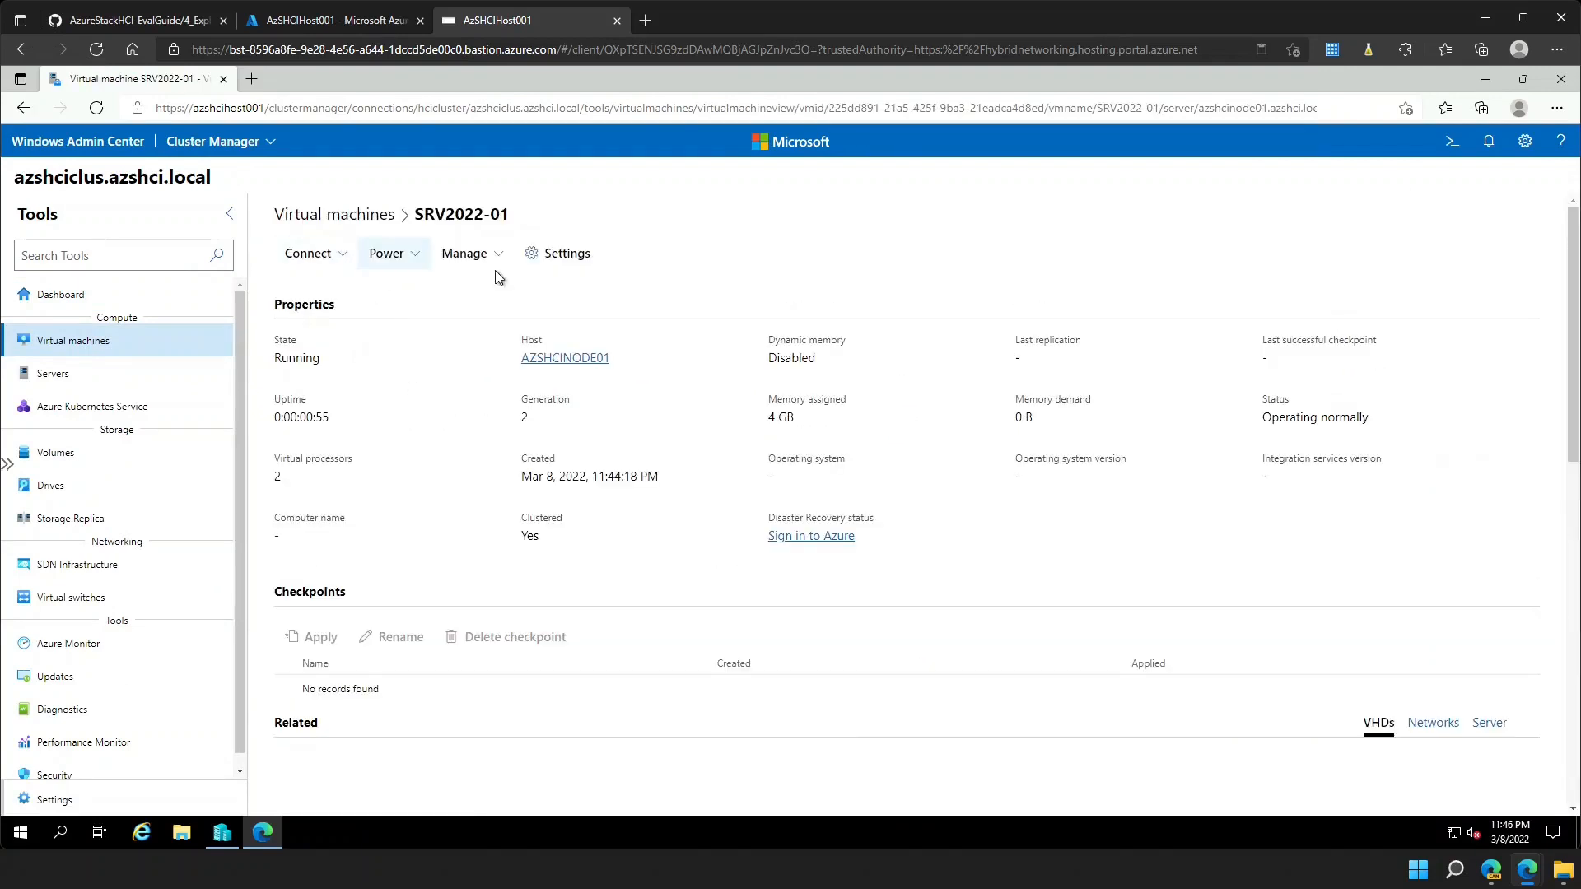
# - Open a console session to SRV2022-01 with the account password and auto-trusted certificate
pyautogui.click(340, 257)
pyautogui.click(343, 286)
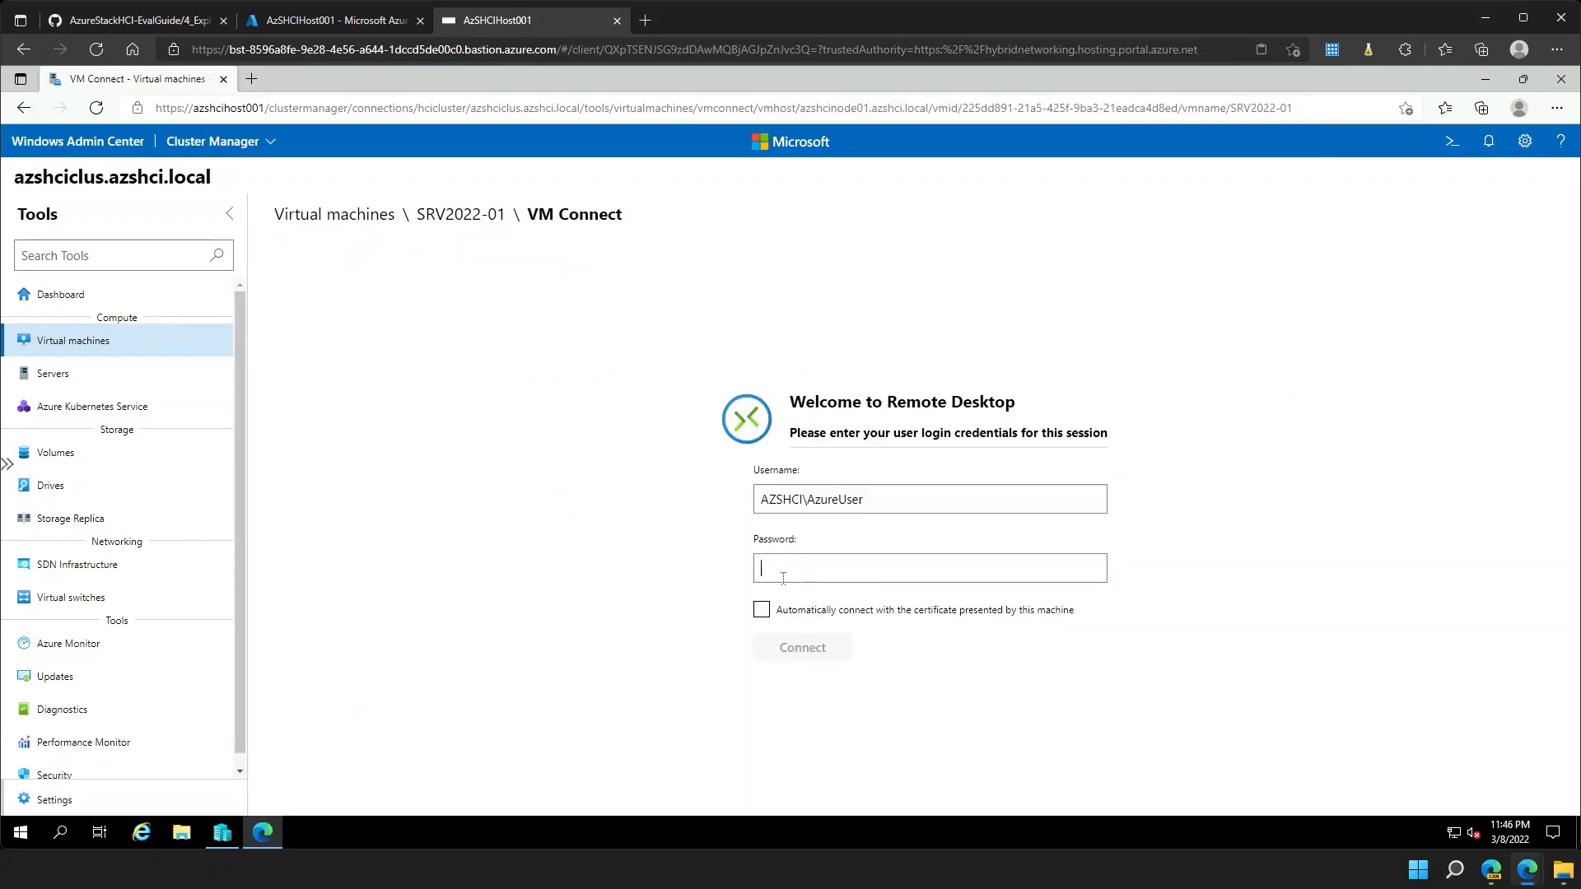
pyautogui.write('•••••••')
pyautogui.click(836, 615)
pyautogui.click(956, 700)
pyautogui.click(807, 655)
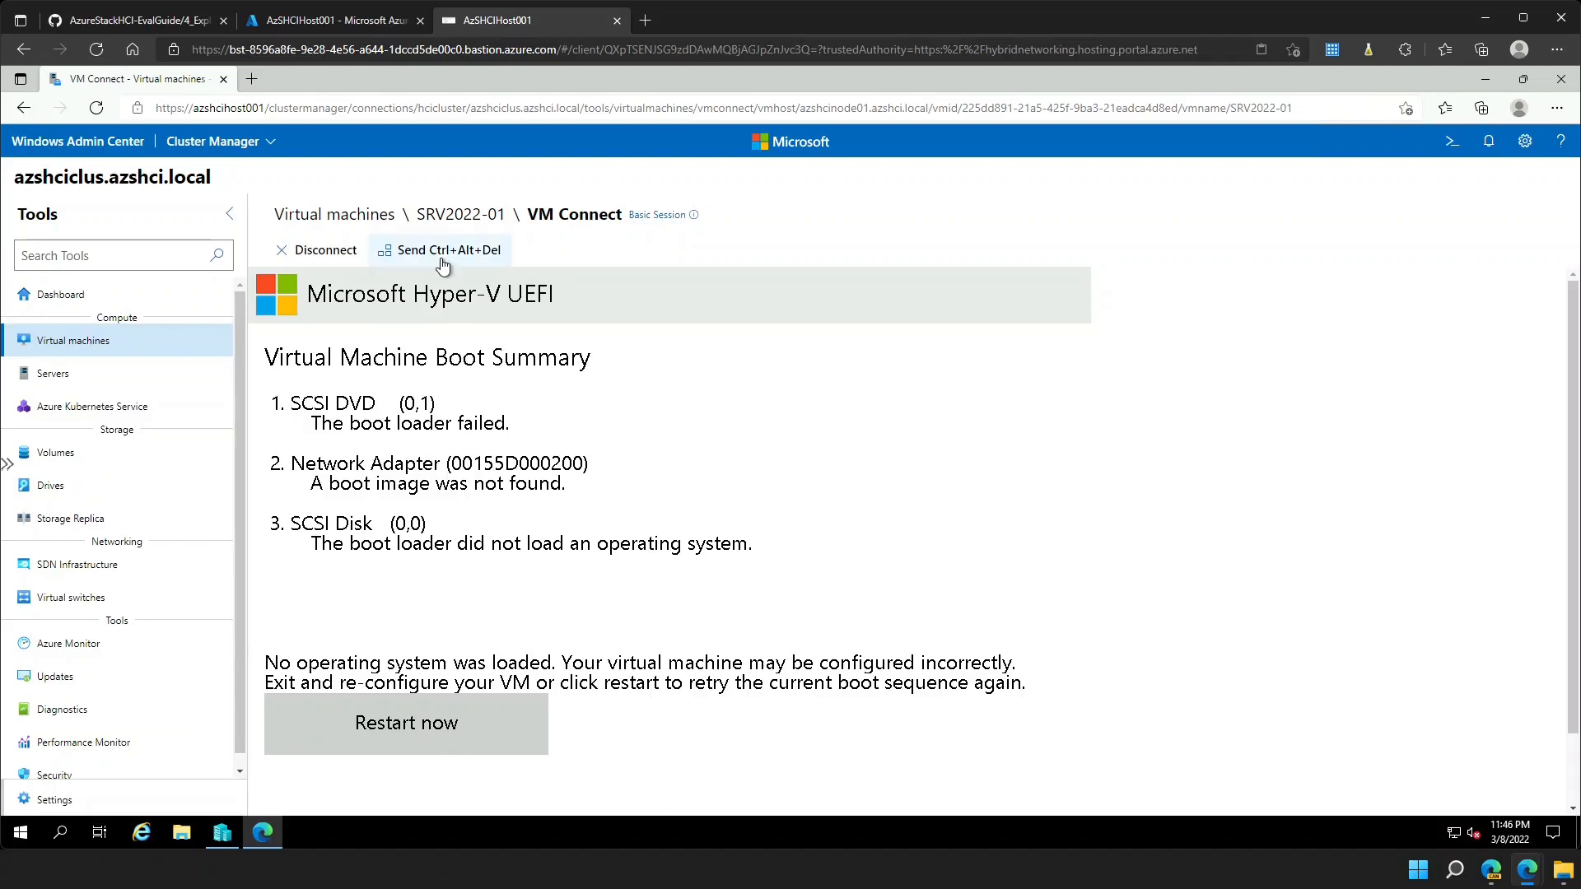
# - Restart SRV2022-01 and boot it from the DVD
pyautogui.click(441, 257)
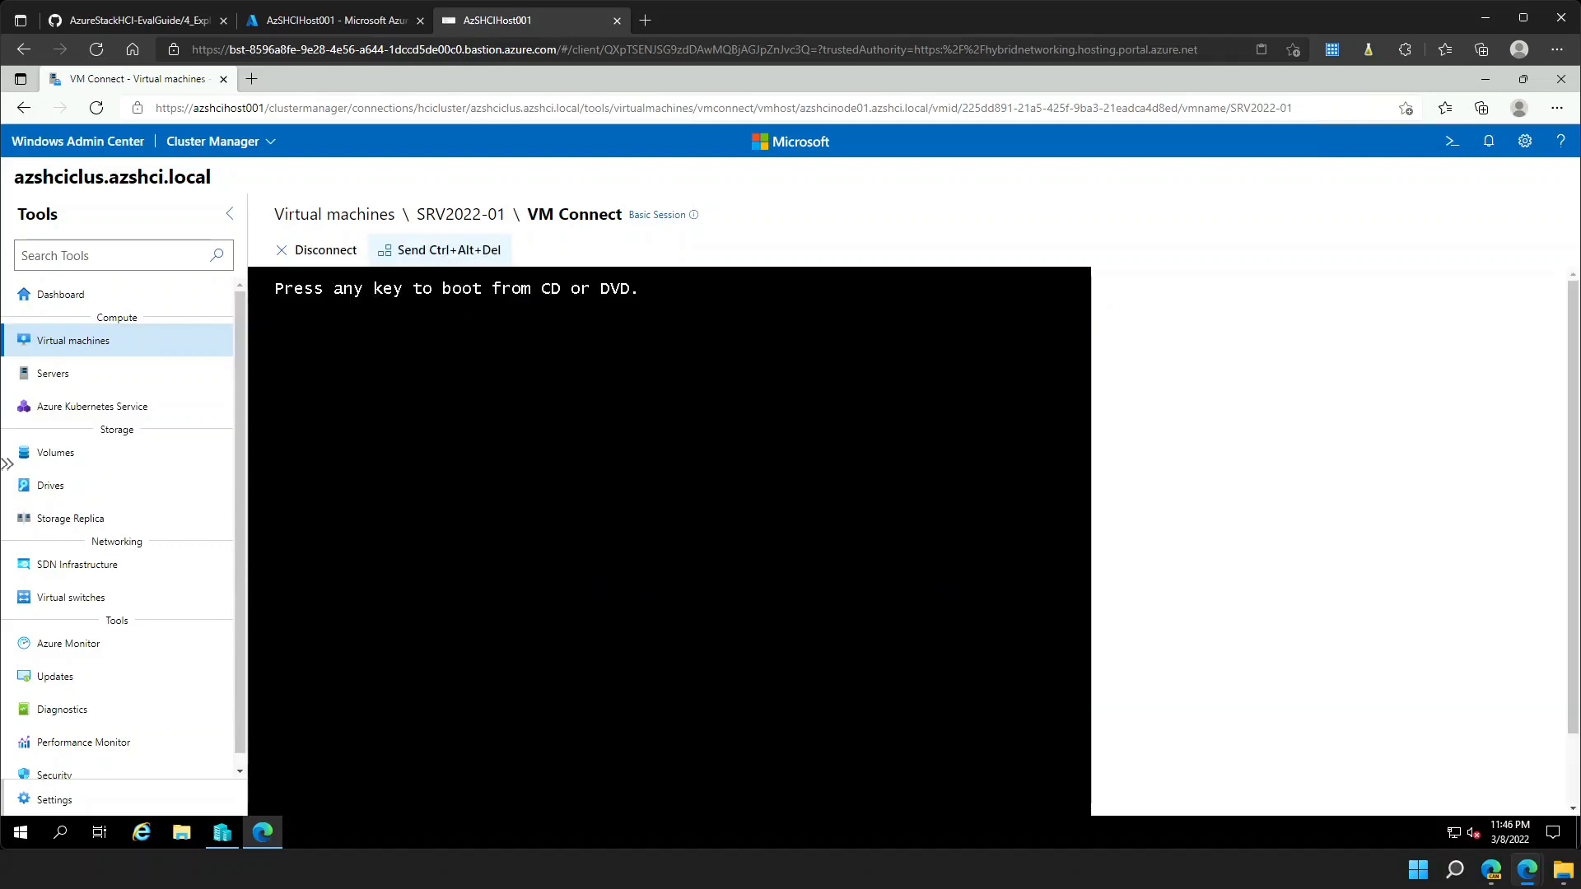
pyautogui.press('Return')
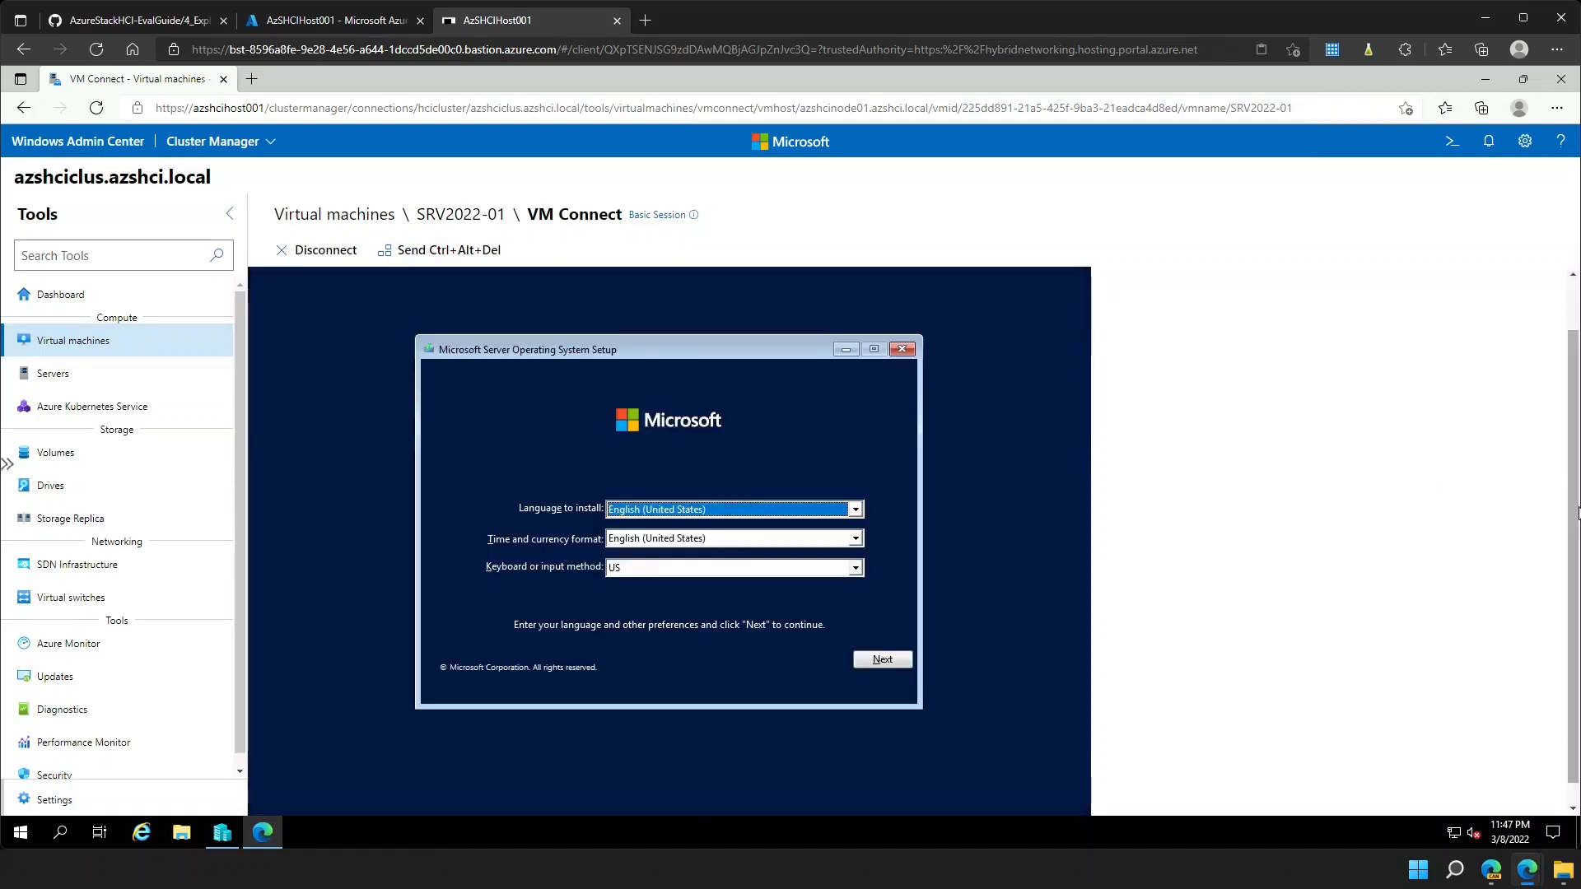
pyautogui.moveTo(1579, 513); pyautogui.dragTo(1577, 535)
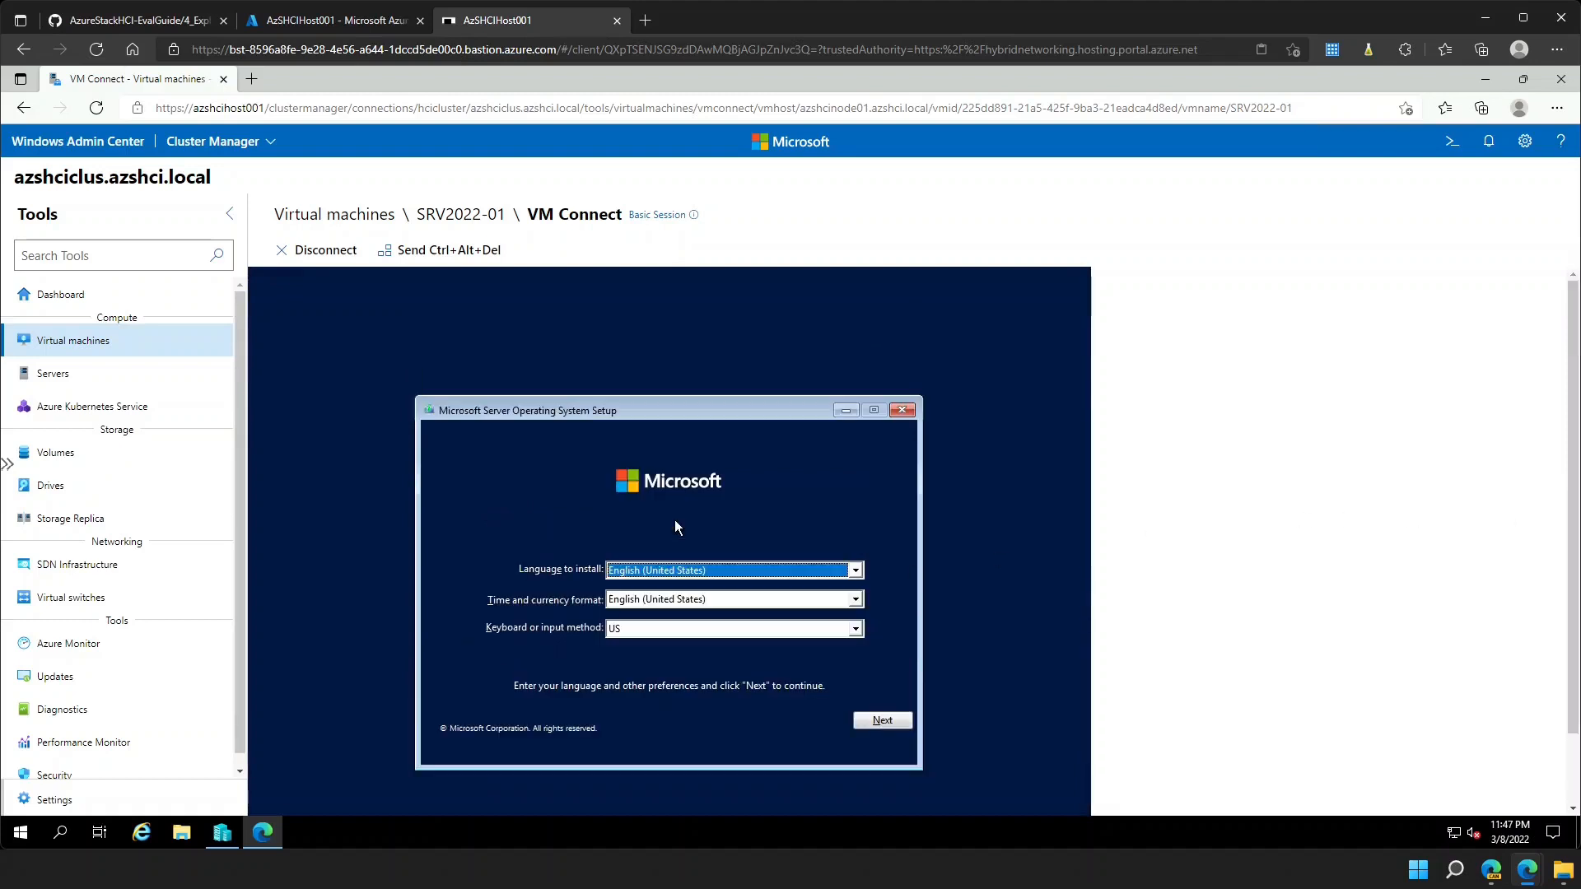
# - Set time and currency format to French (France) and begin Windows setup with Install now
pyautogui.click(670, 600)
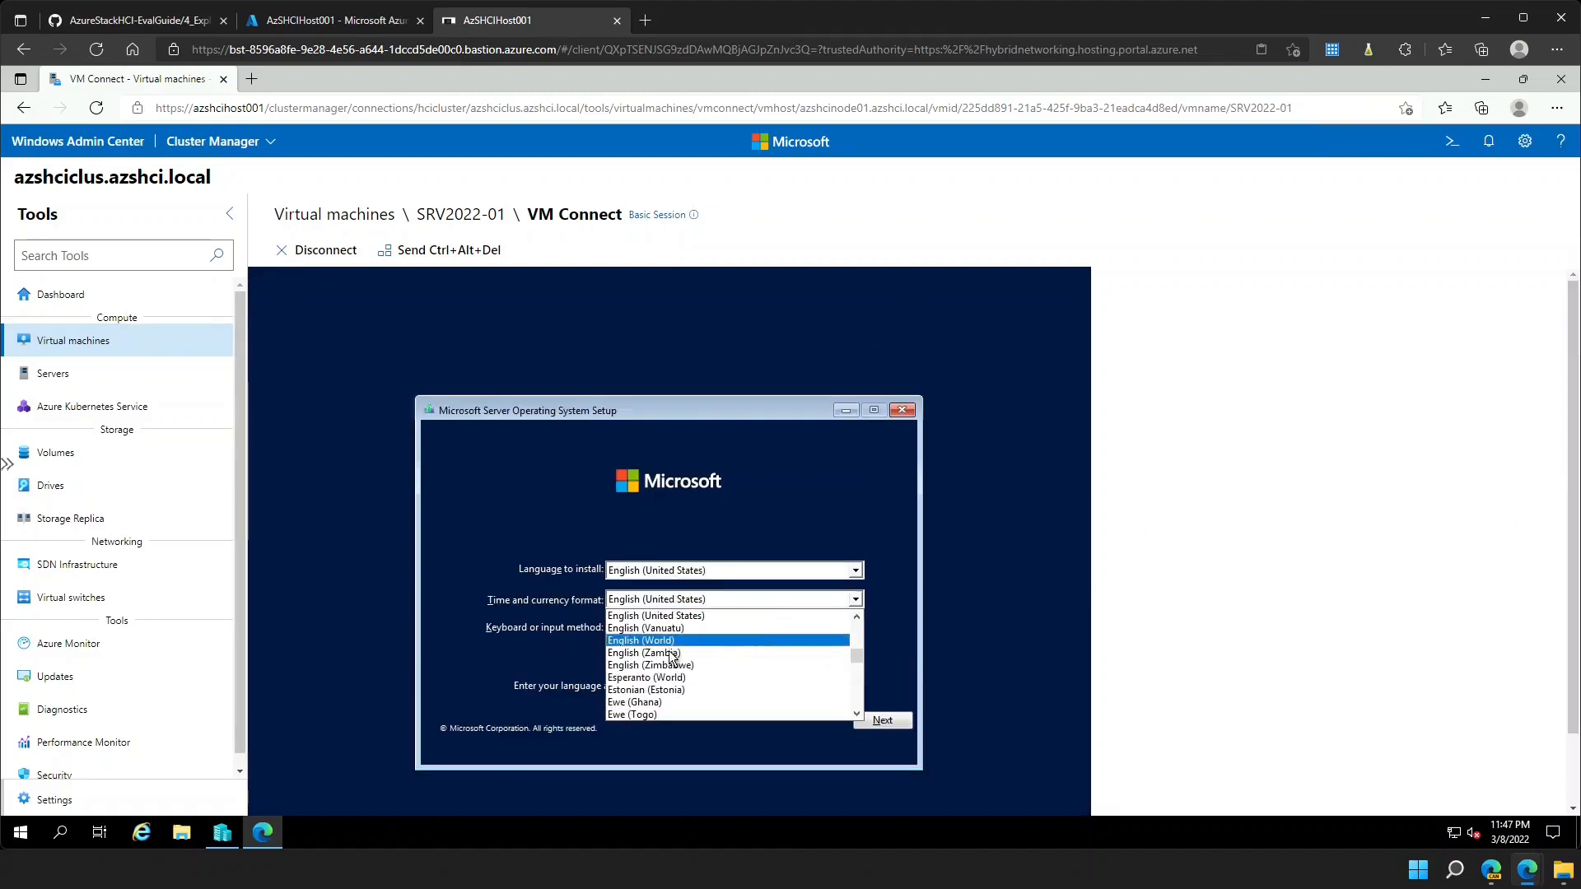
pyautogui.scroll(-7, 671, 656)
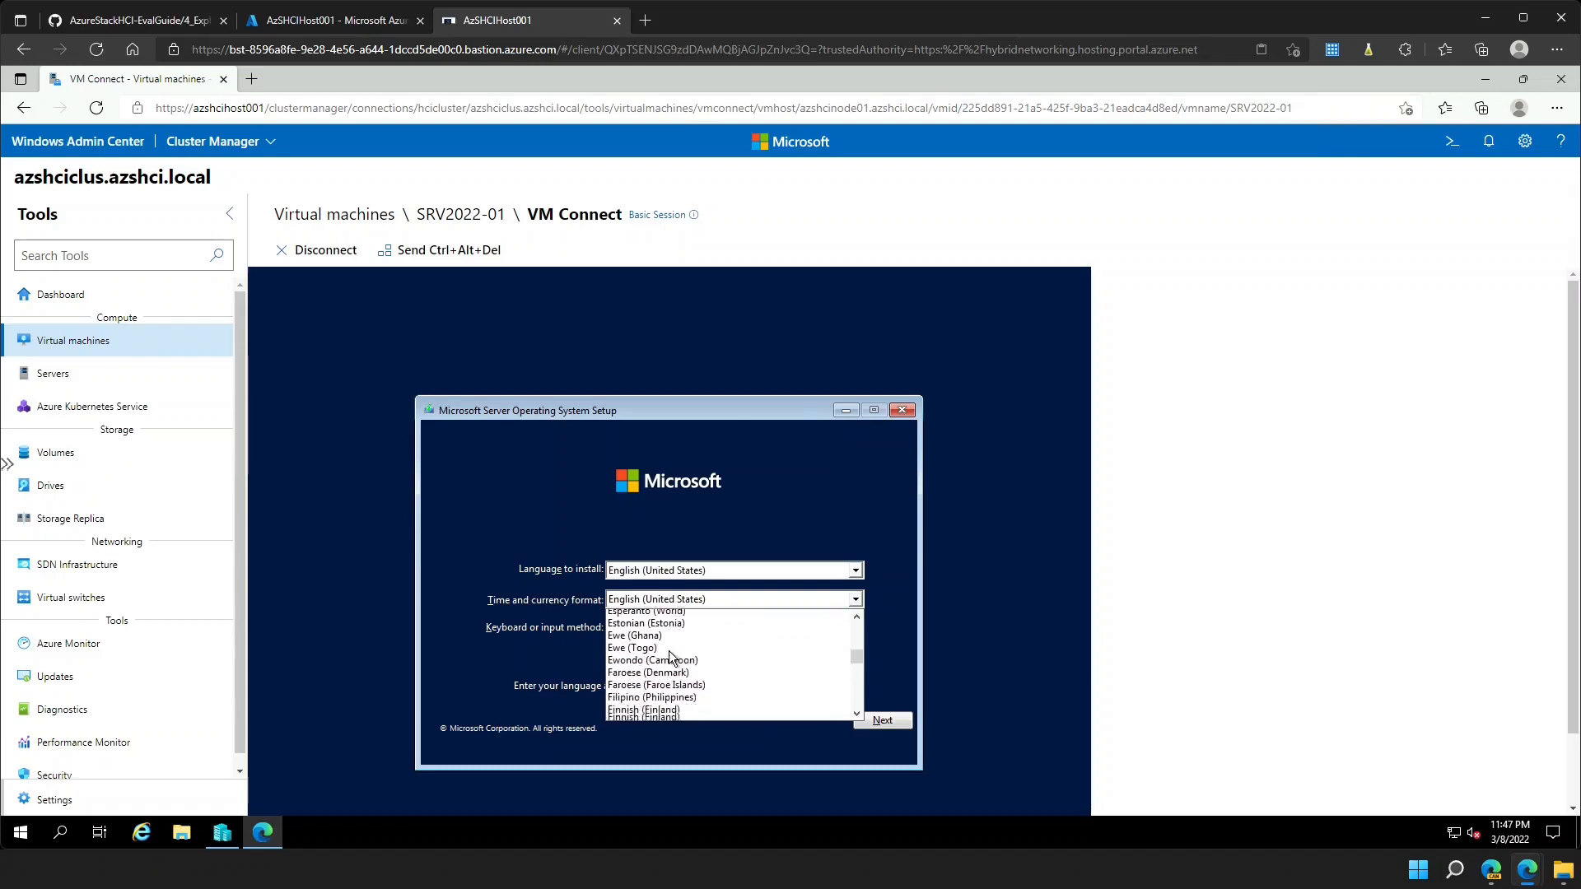
pyautogui.scroll(2, 671, 656)
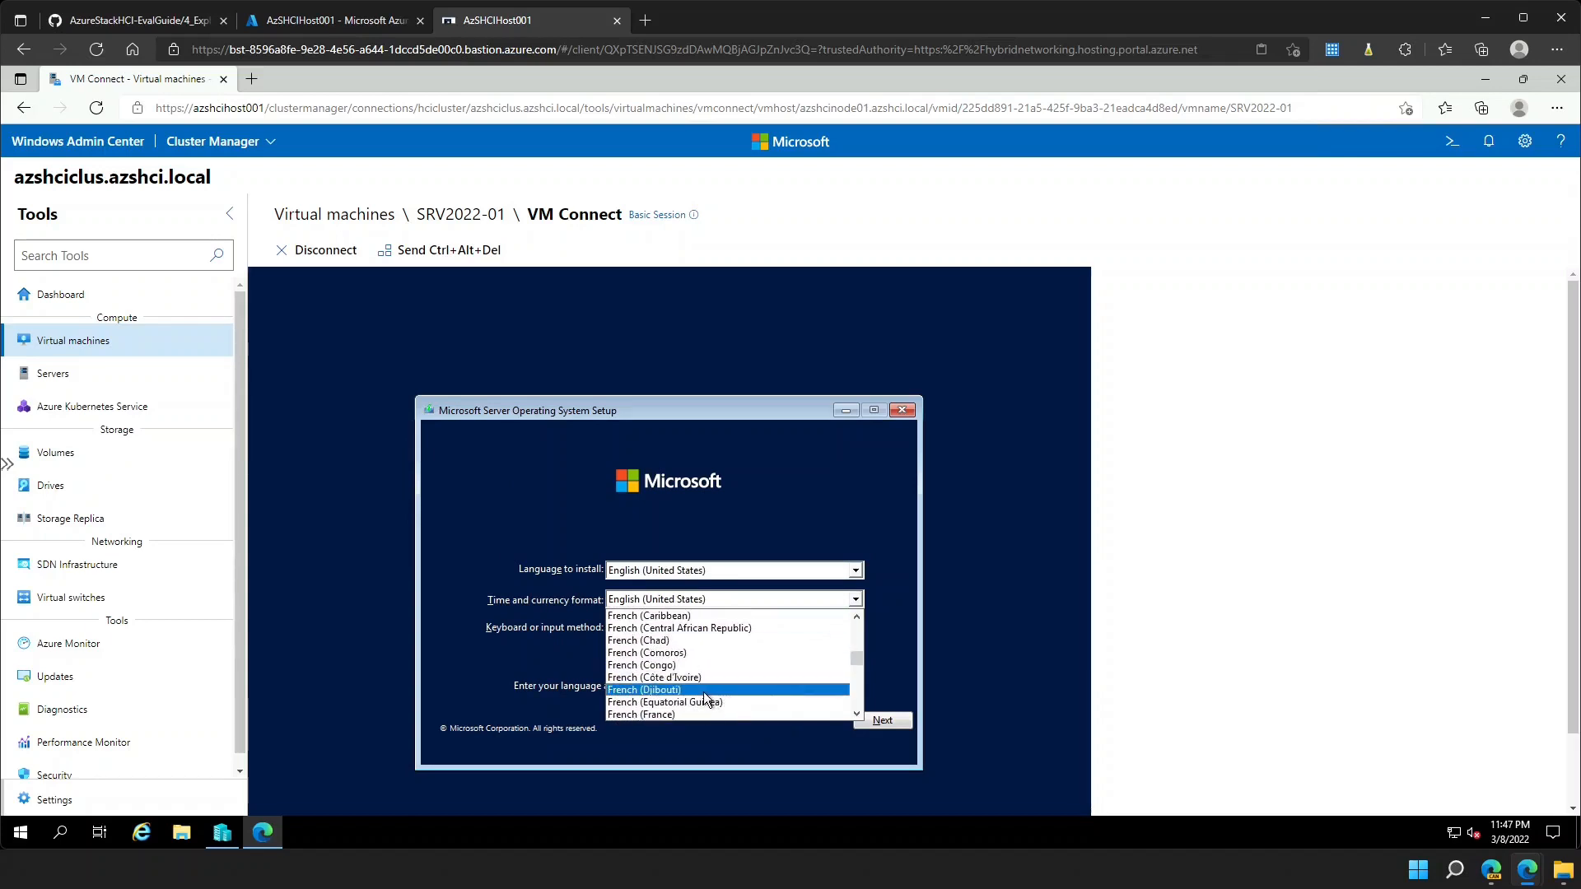
pyautogui.click(668, 715)
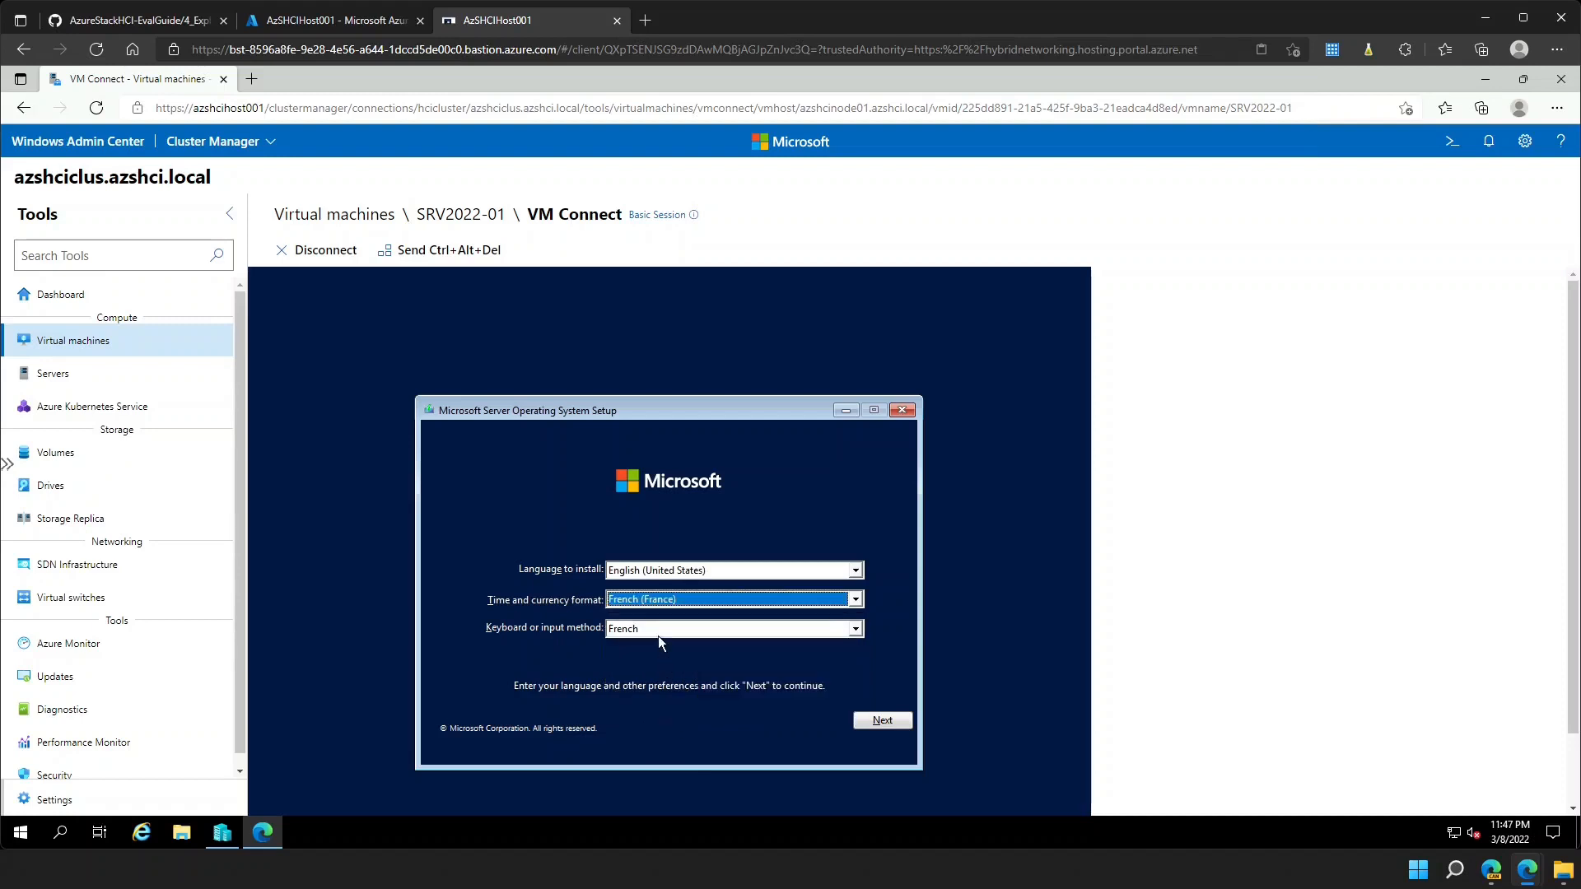
pyautogui.click(896, 724)
pyautogui.click(700, 583)
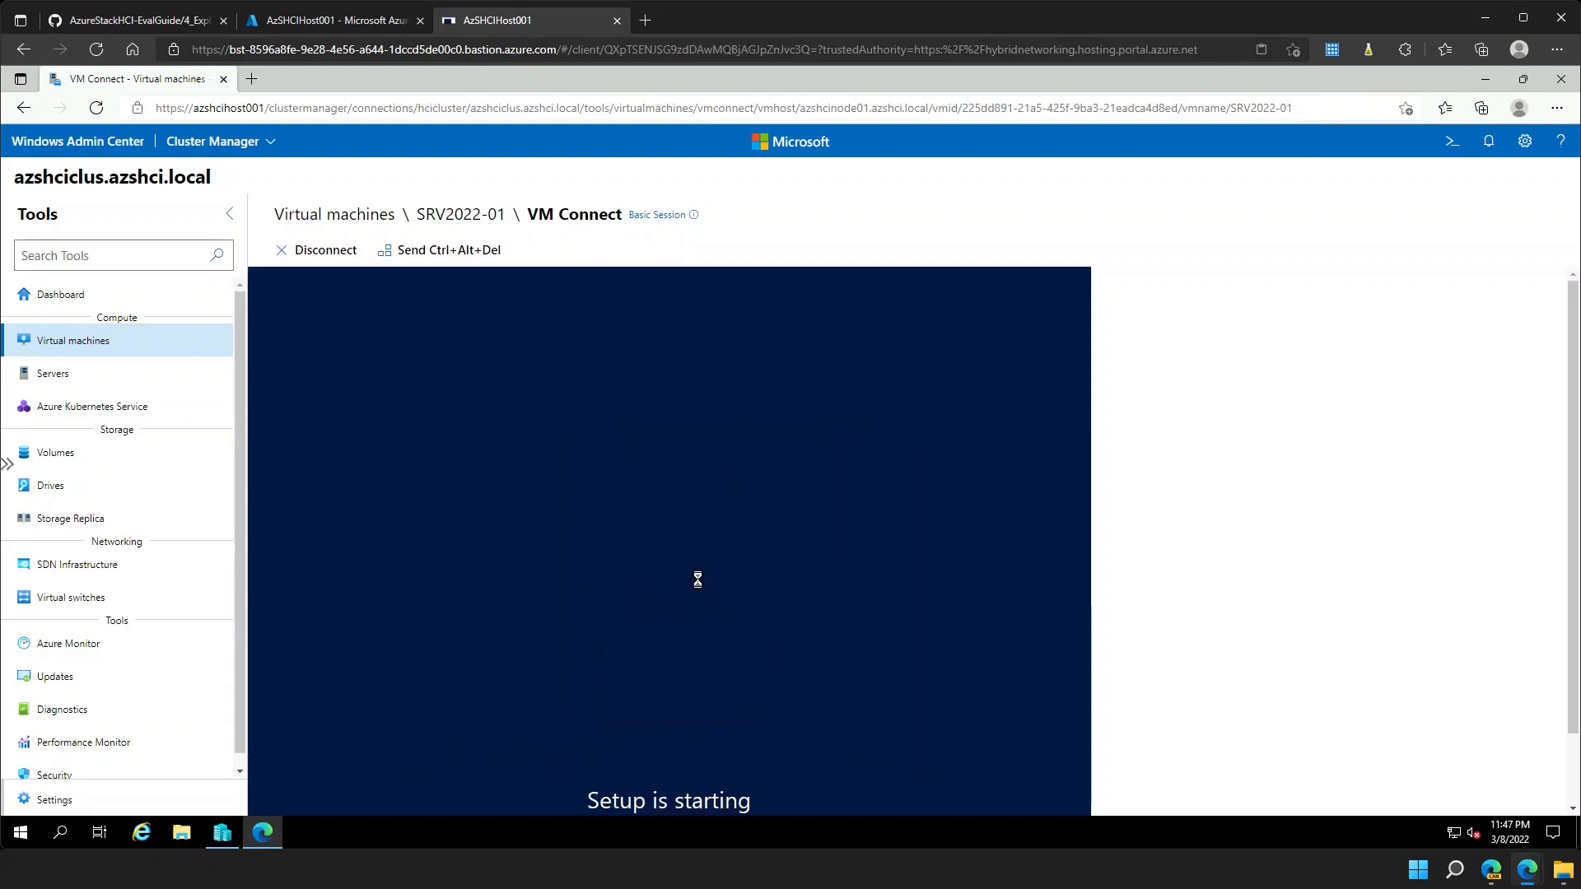
# - Start the Windows Server installation, then open All connections in a second tab
pyautogui.click(879, 727)
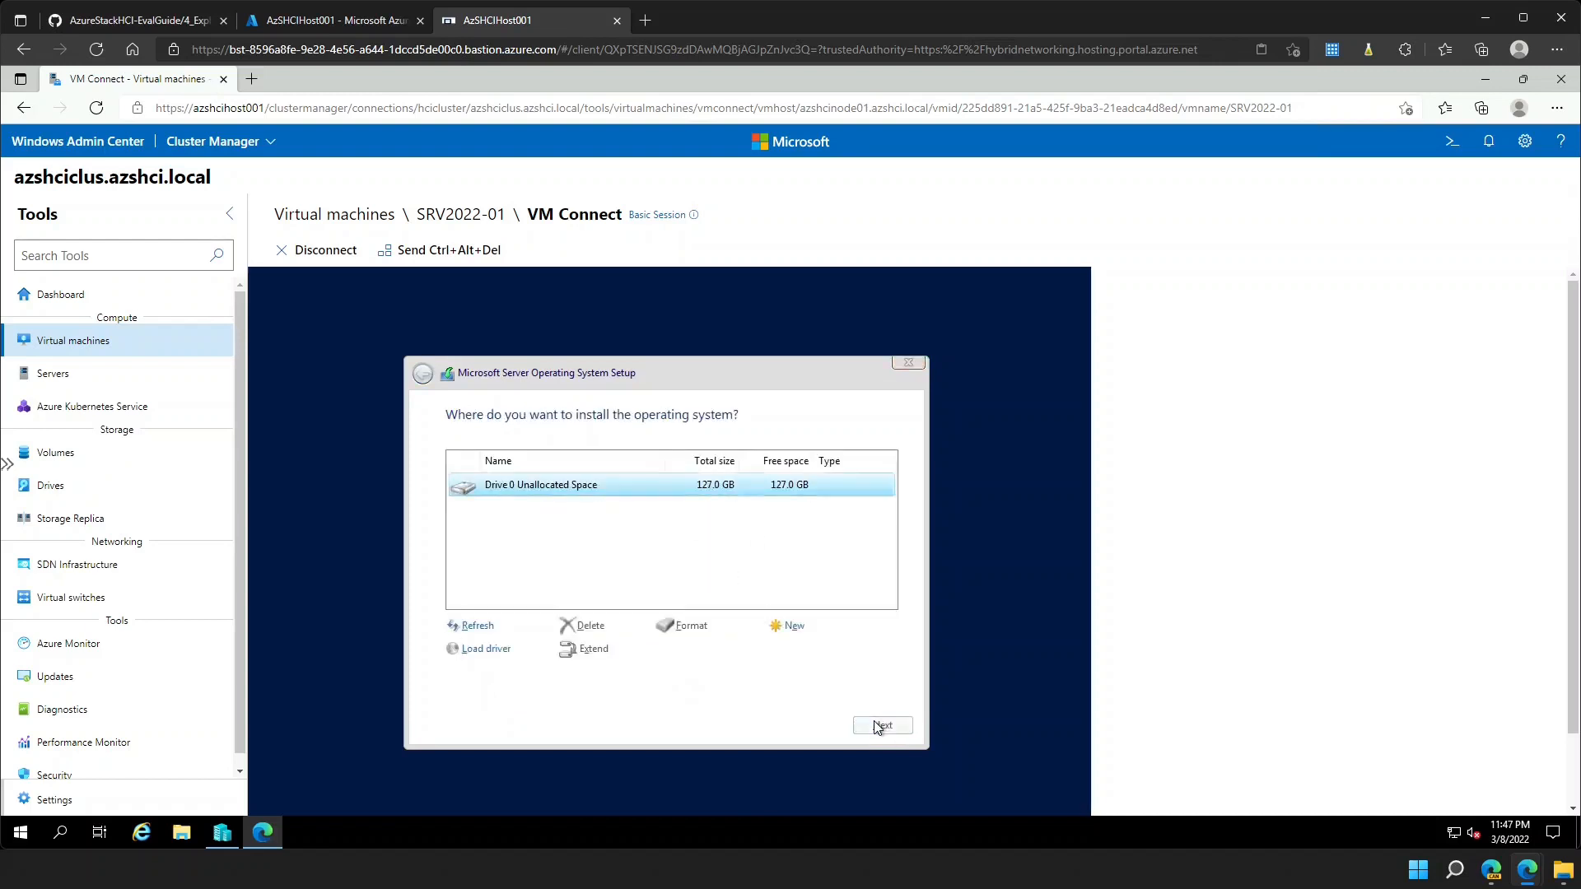
pyautogui.click(880, 726)
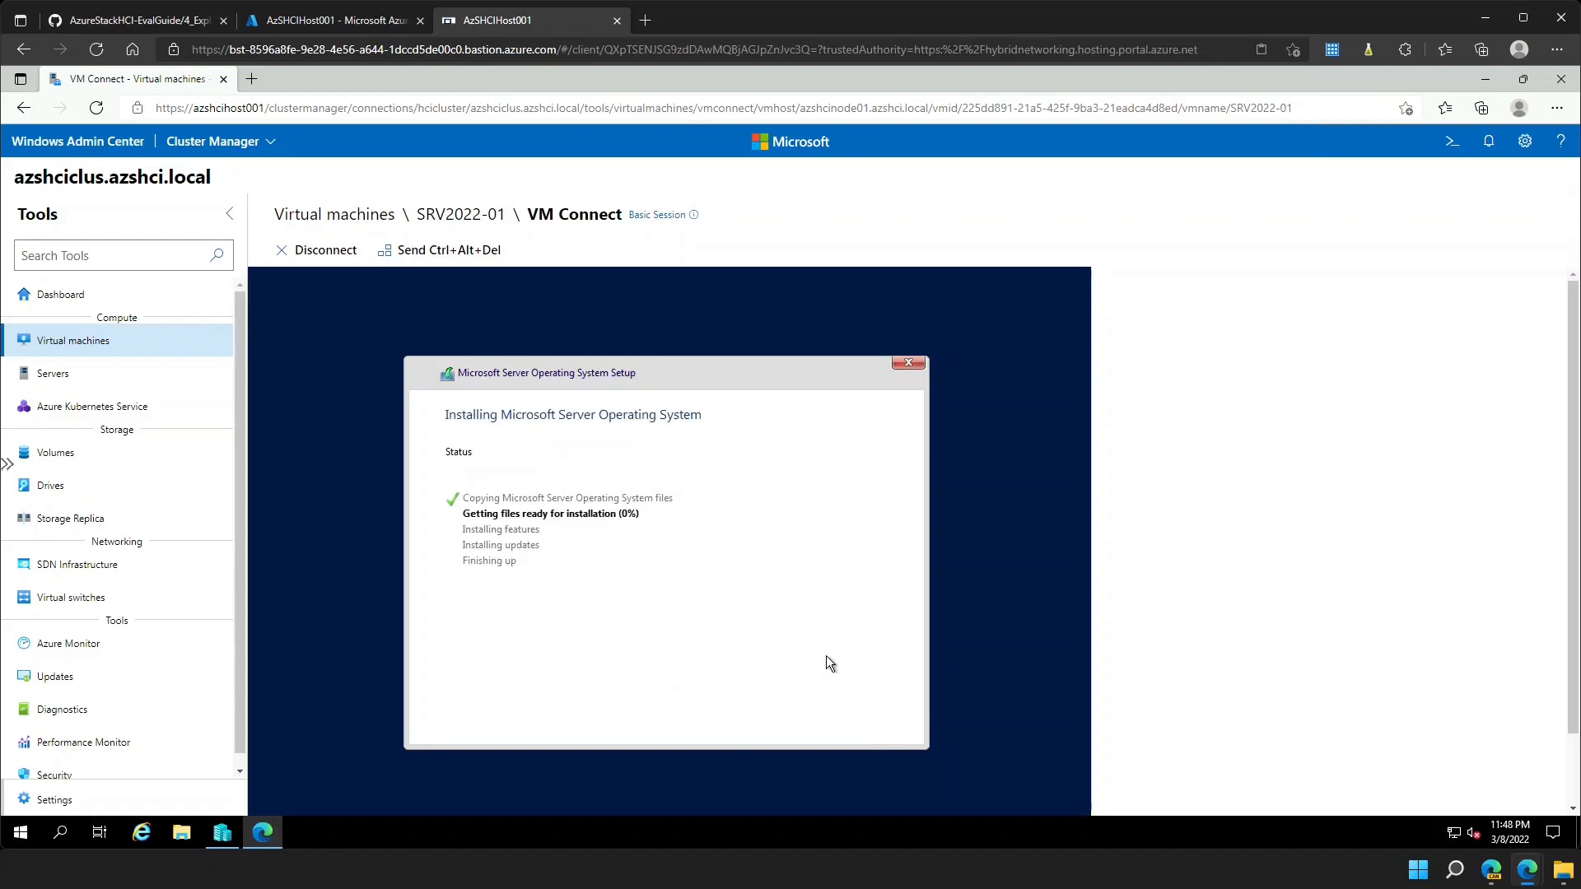
pyautogui.middleClick(129, 145)
pyautogui.click(314, 82)
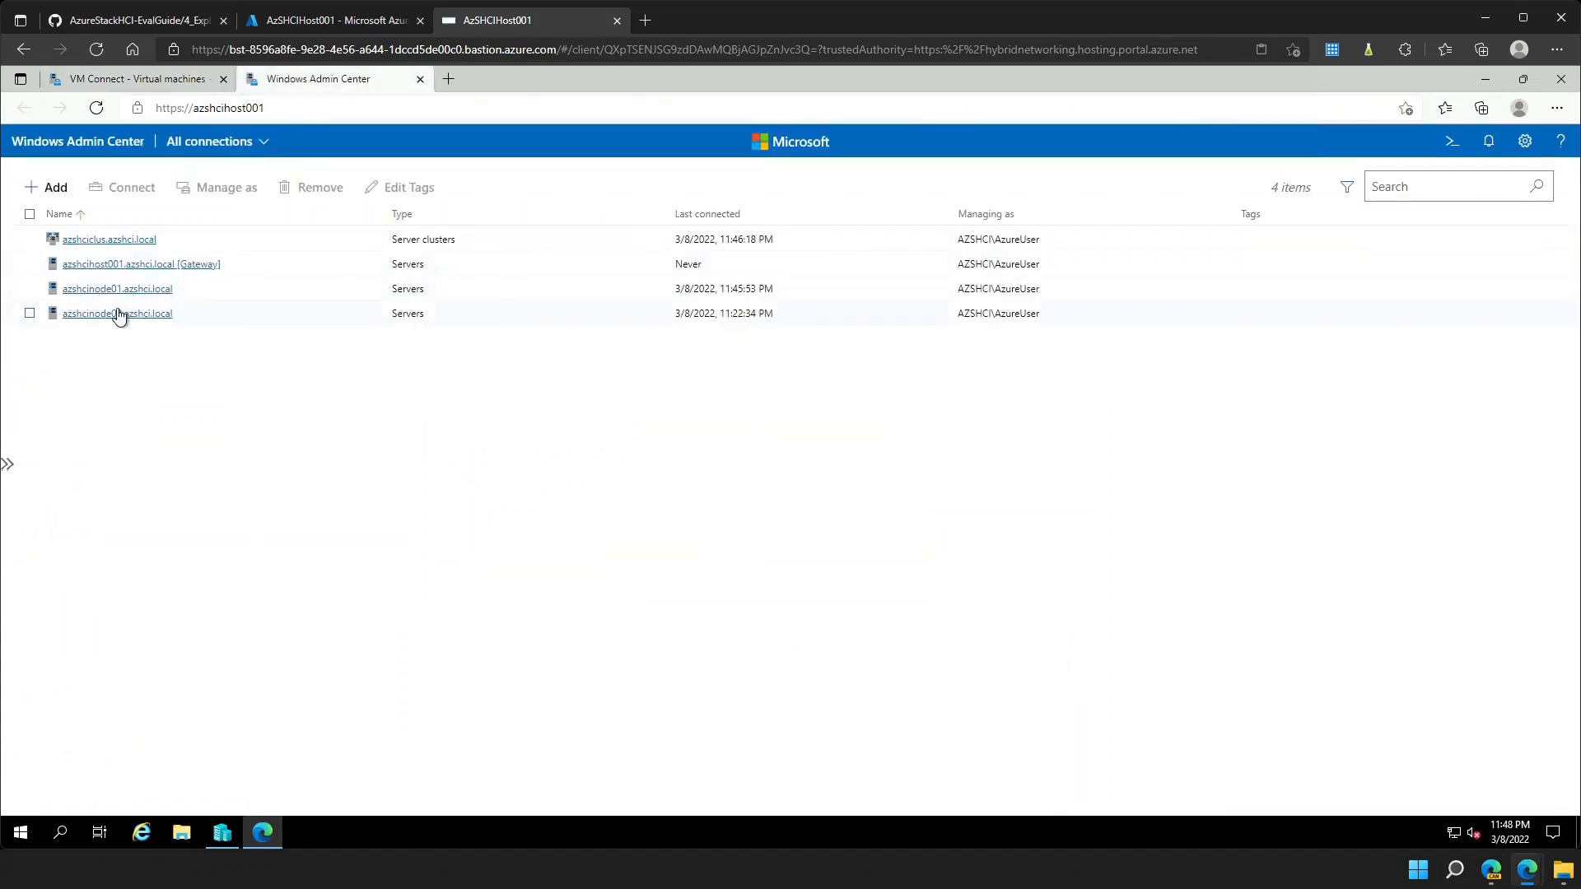
# - Connect to azshcinode02 and browse its files to C:\ClusterStorage\Volume01\SRV2022-01
pyautogui.click(116, 314)
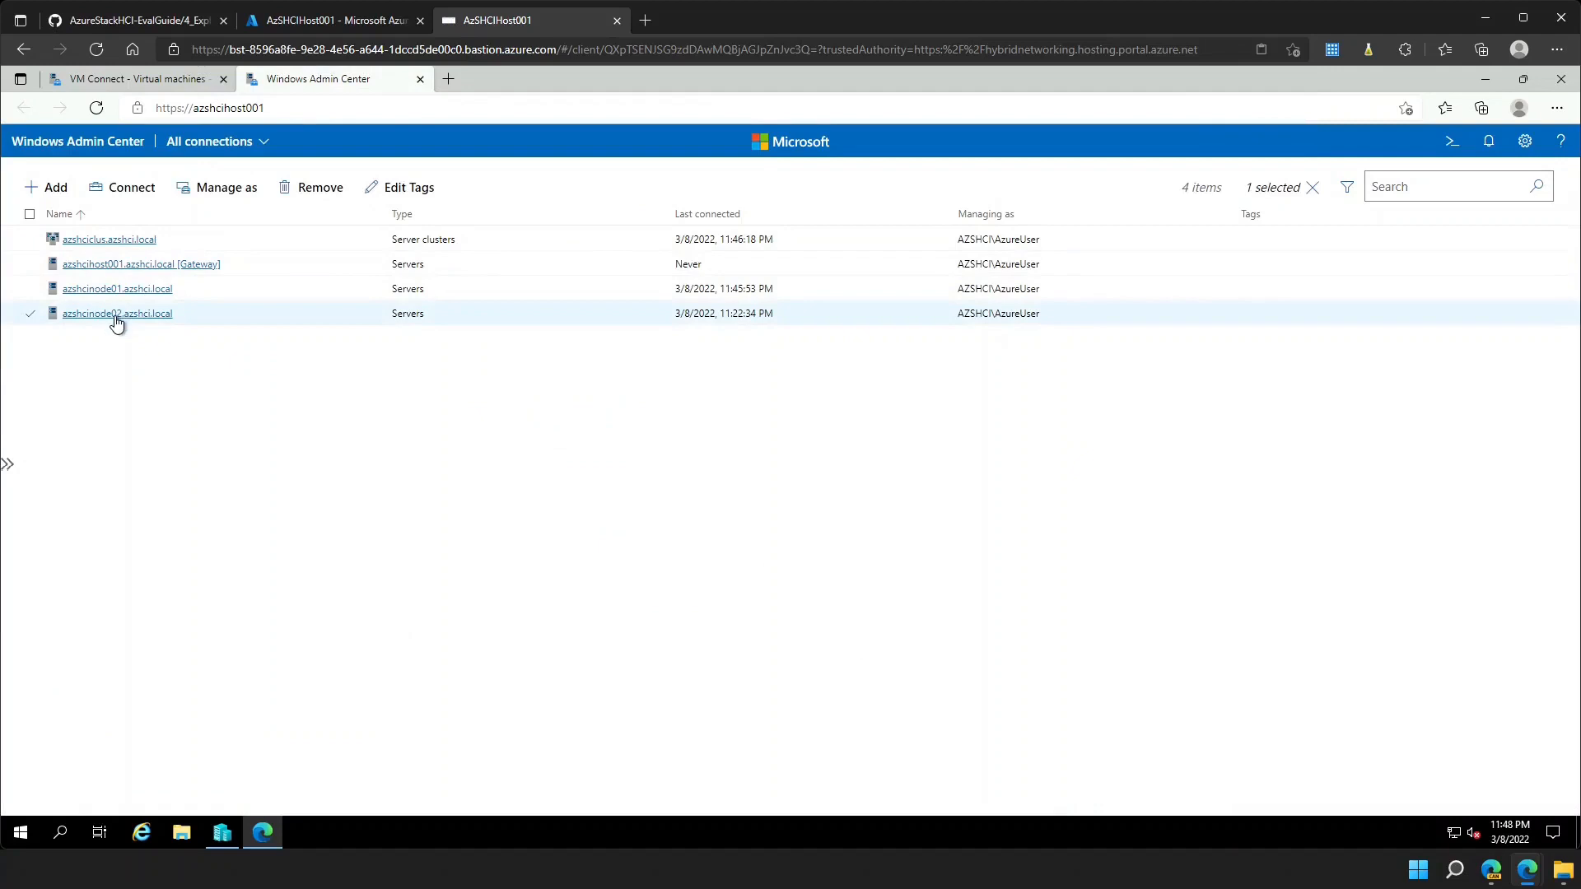
pyautogui.click(116, 314)
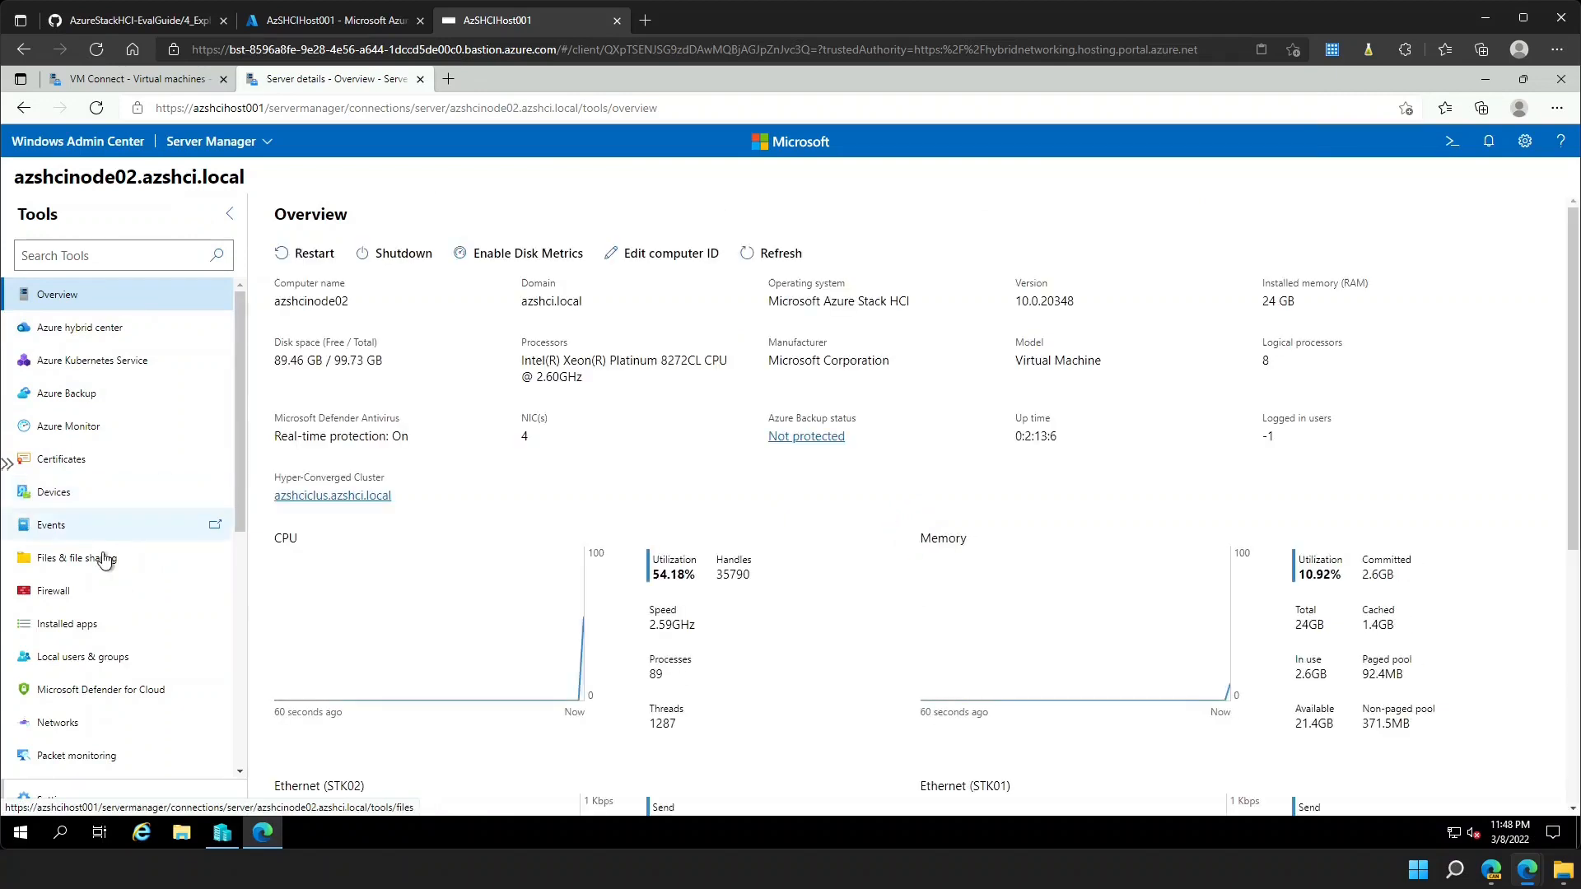
pyautogui.click(100, 560)
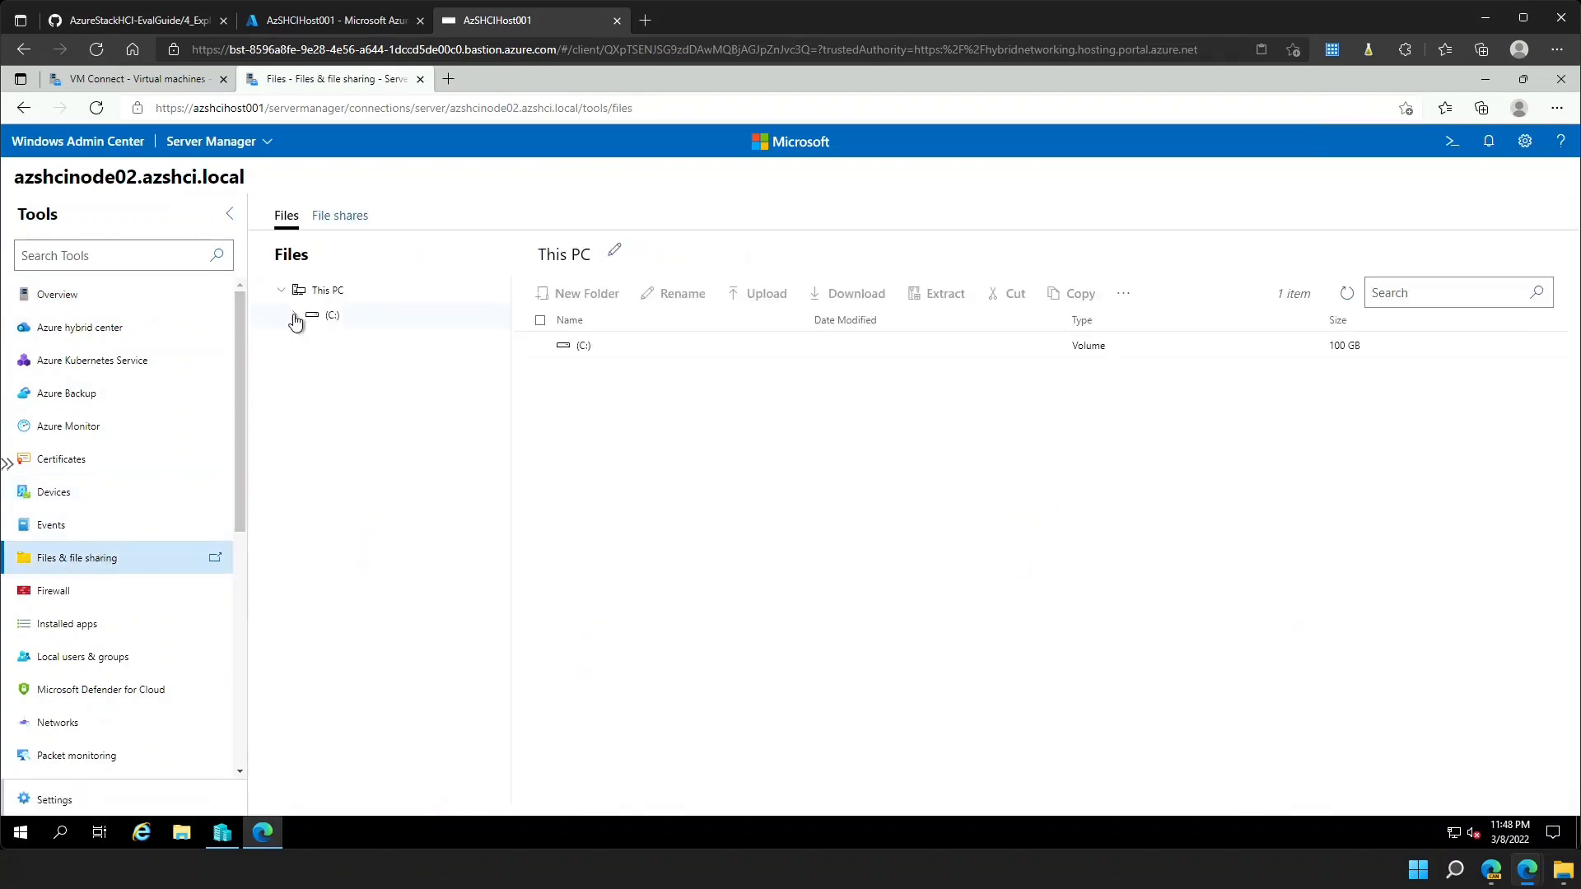
pyautogui.click(294, 315)
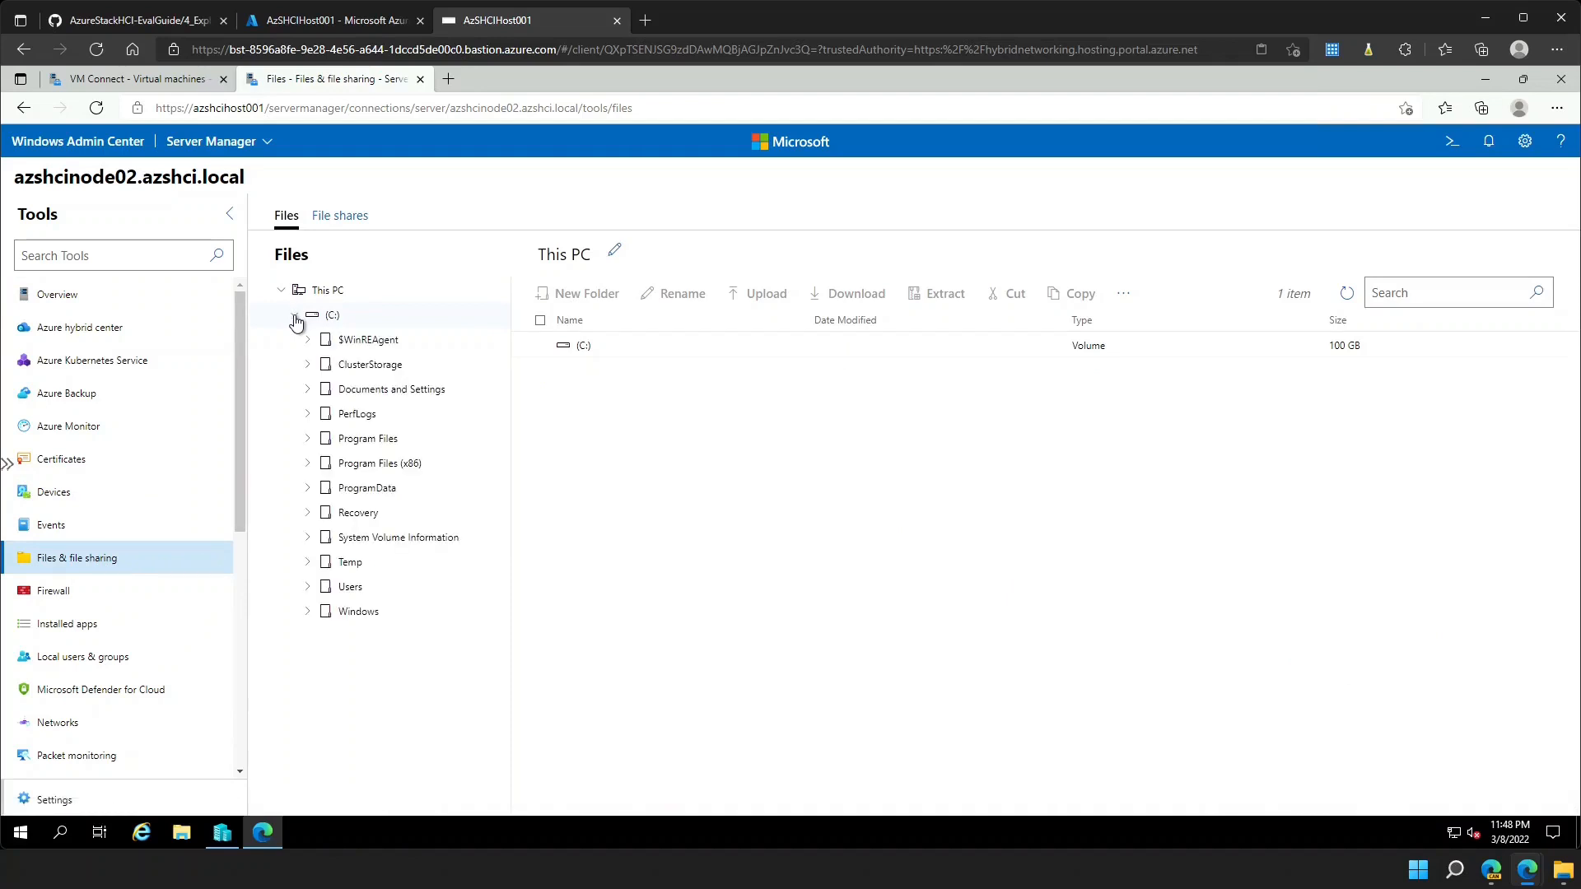
pyautogui.click(308, 365)
pyautogui.click(375, 392)
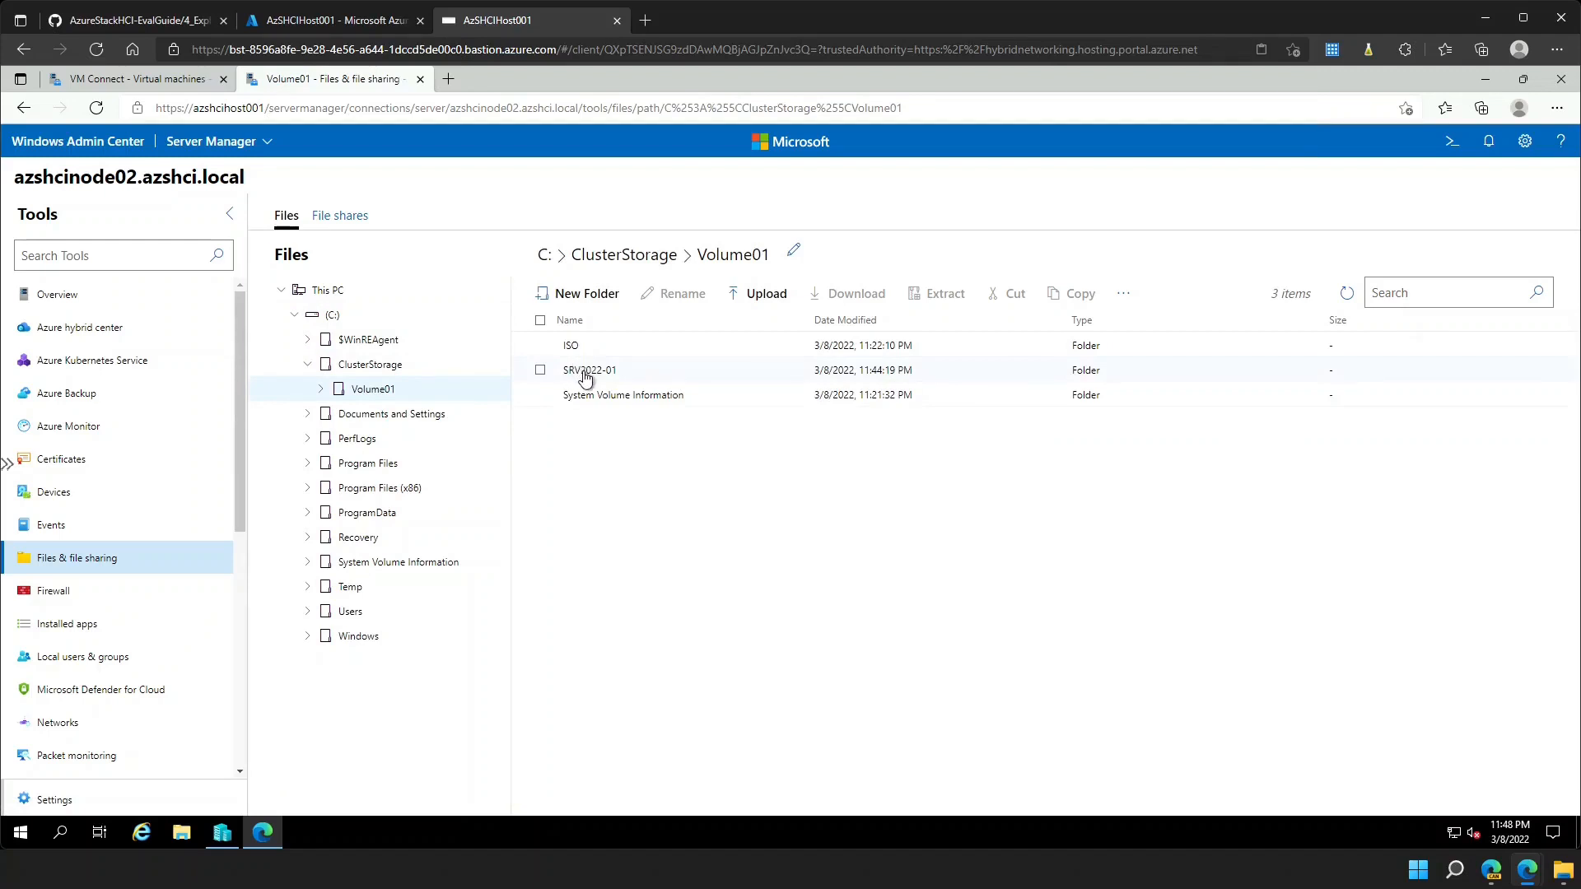
pyautogui.click(586, 378)
pyautogui.doubleClick(586, 378)
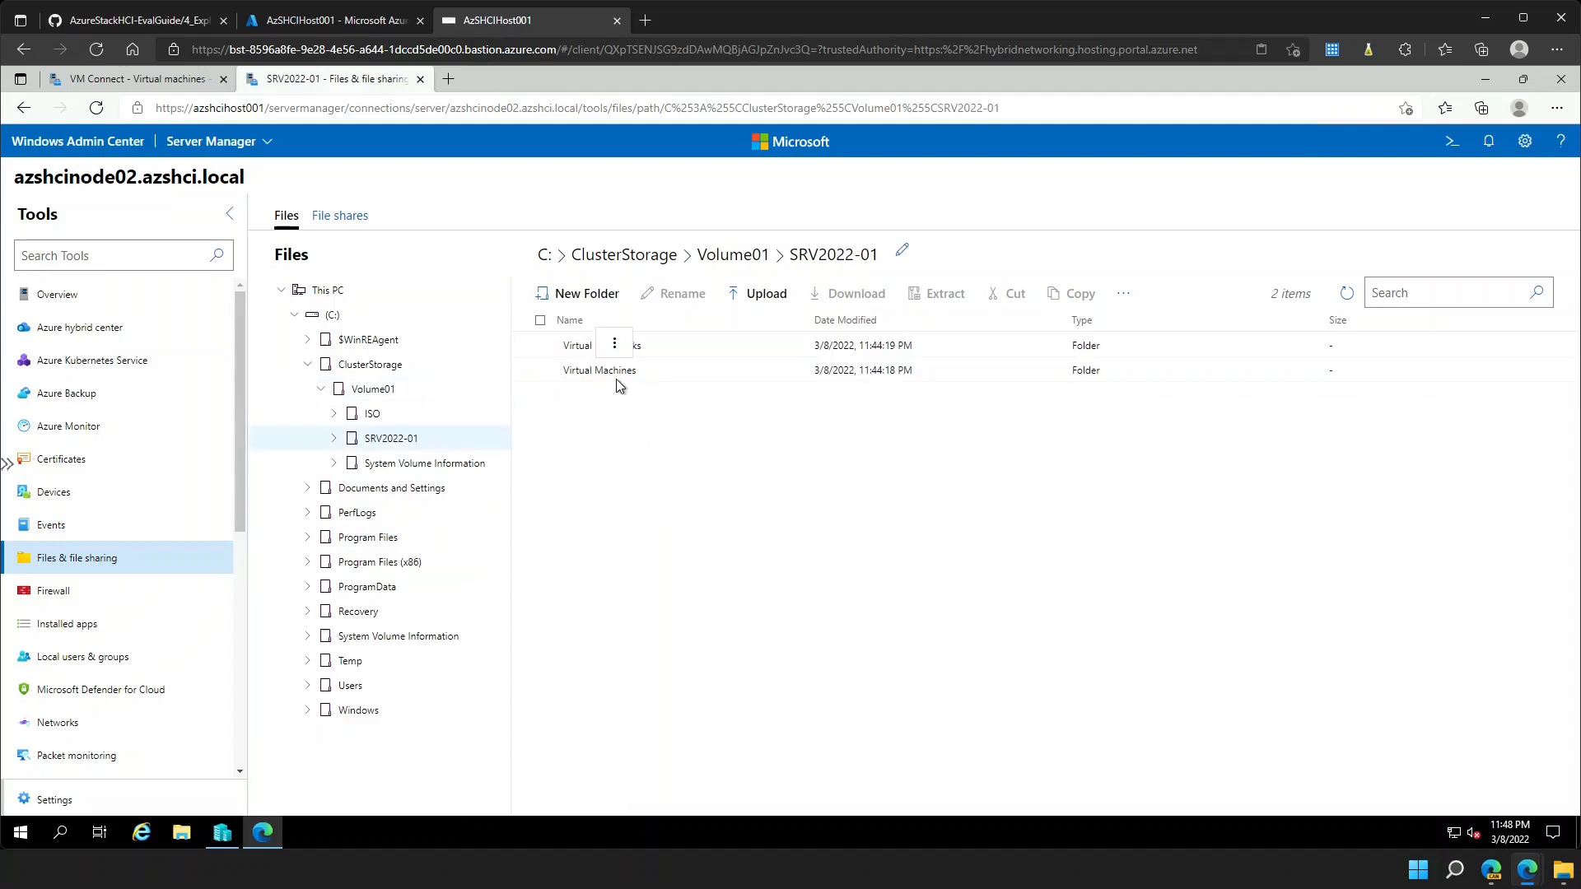
# - Inspect the Virtual Hard Disks and Virtual Machines folders, then return to the VM console tab
pyautogui.click(335, 439)
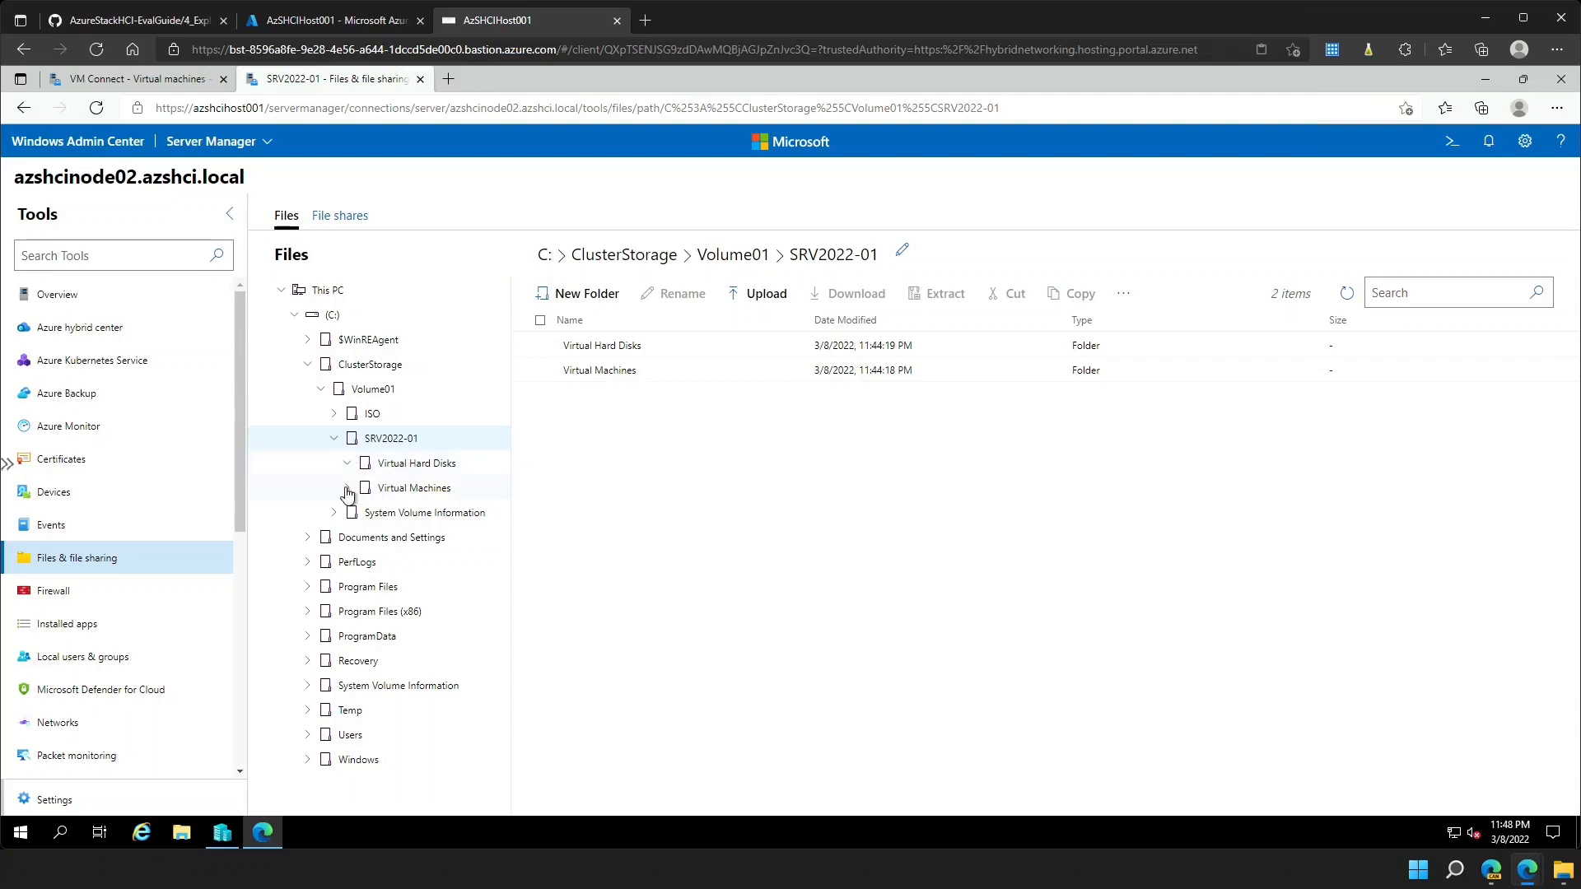
pyautogui.click(346, 490)
pyautogui.click(397, 466)
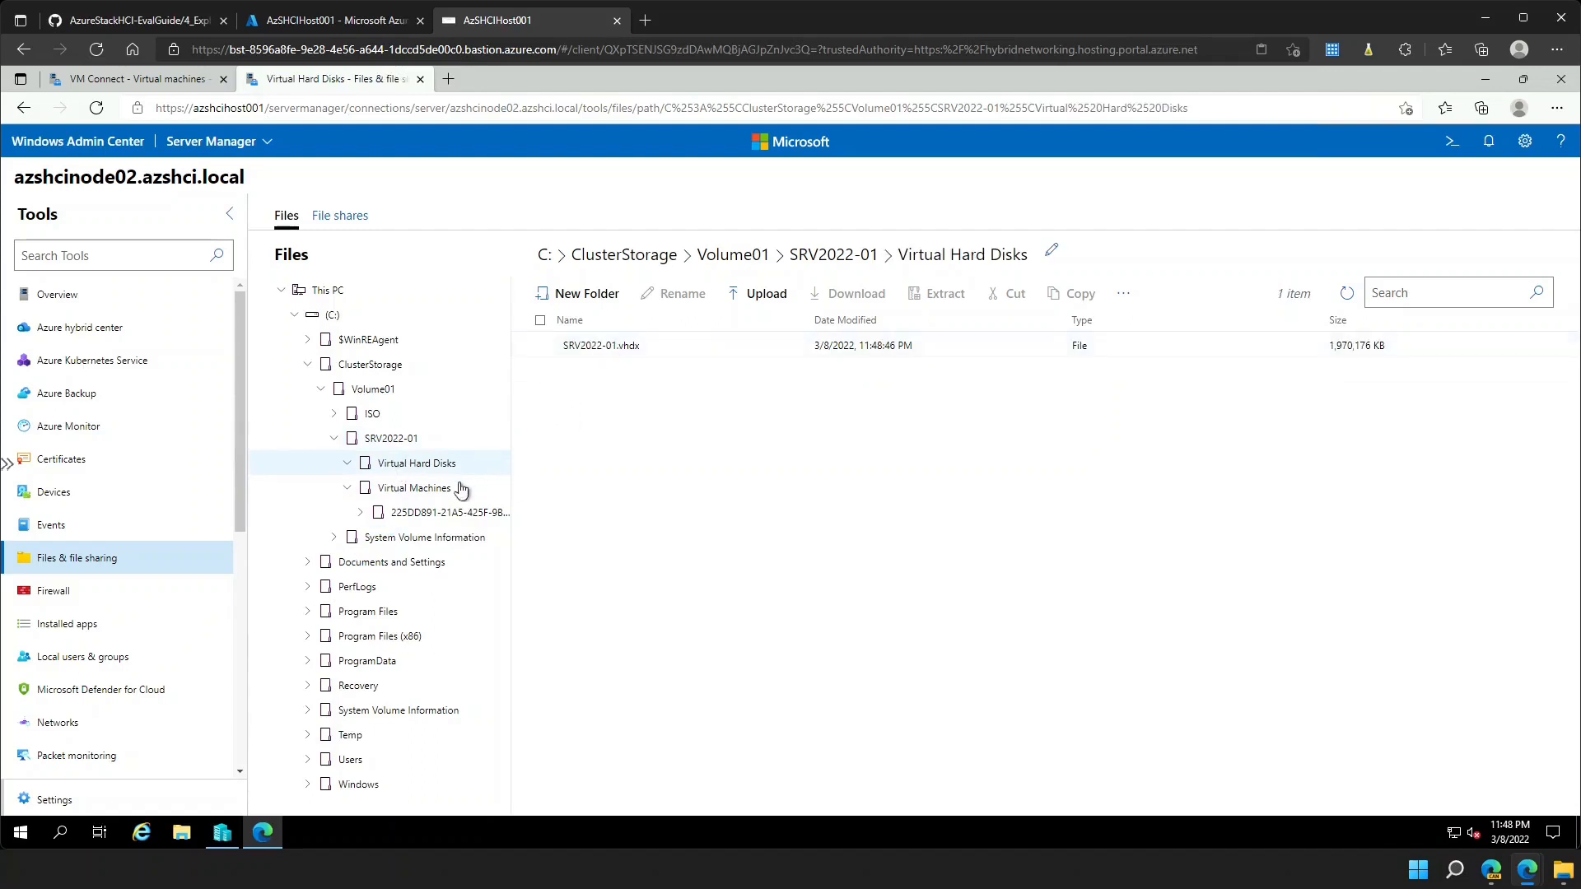
pyautogui.click(437, 490)
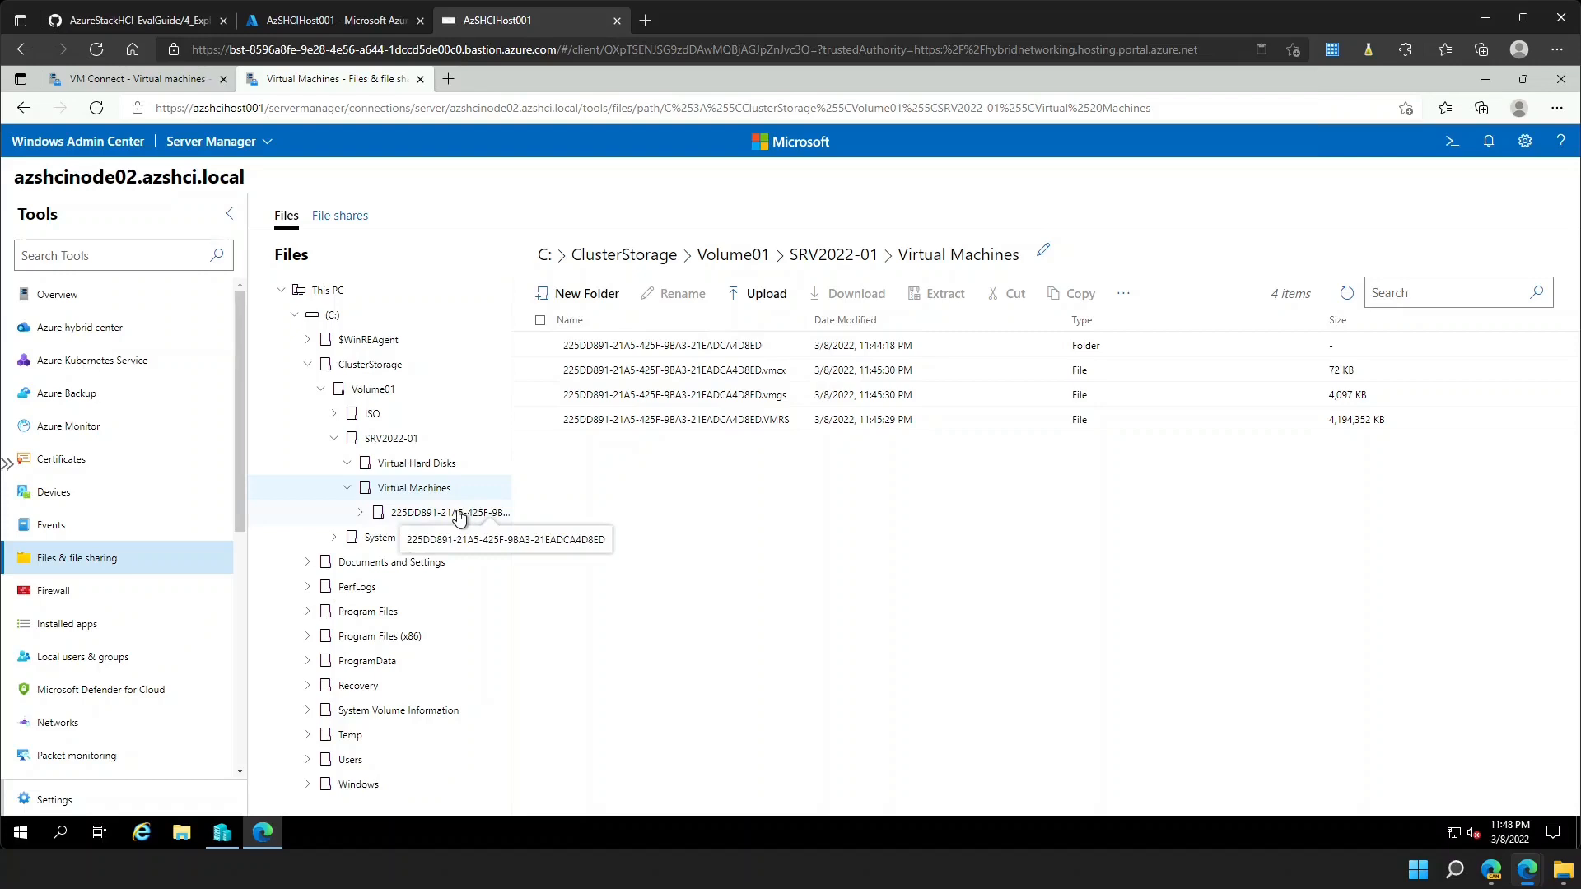
pyautogui.click(140, 82)
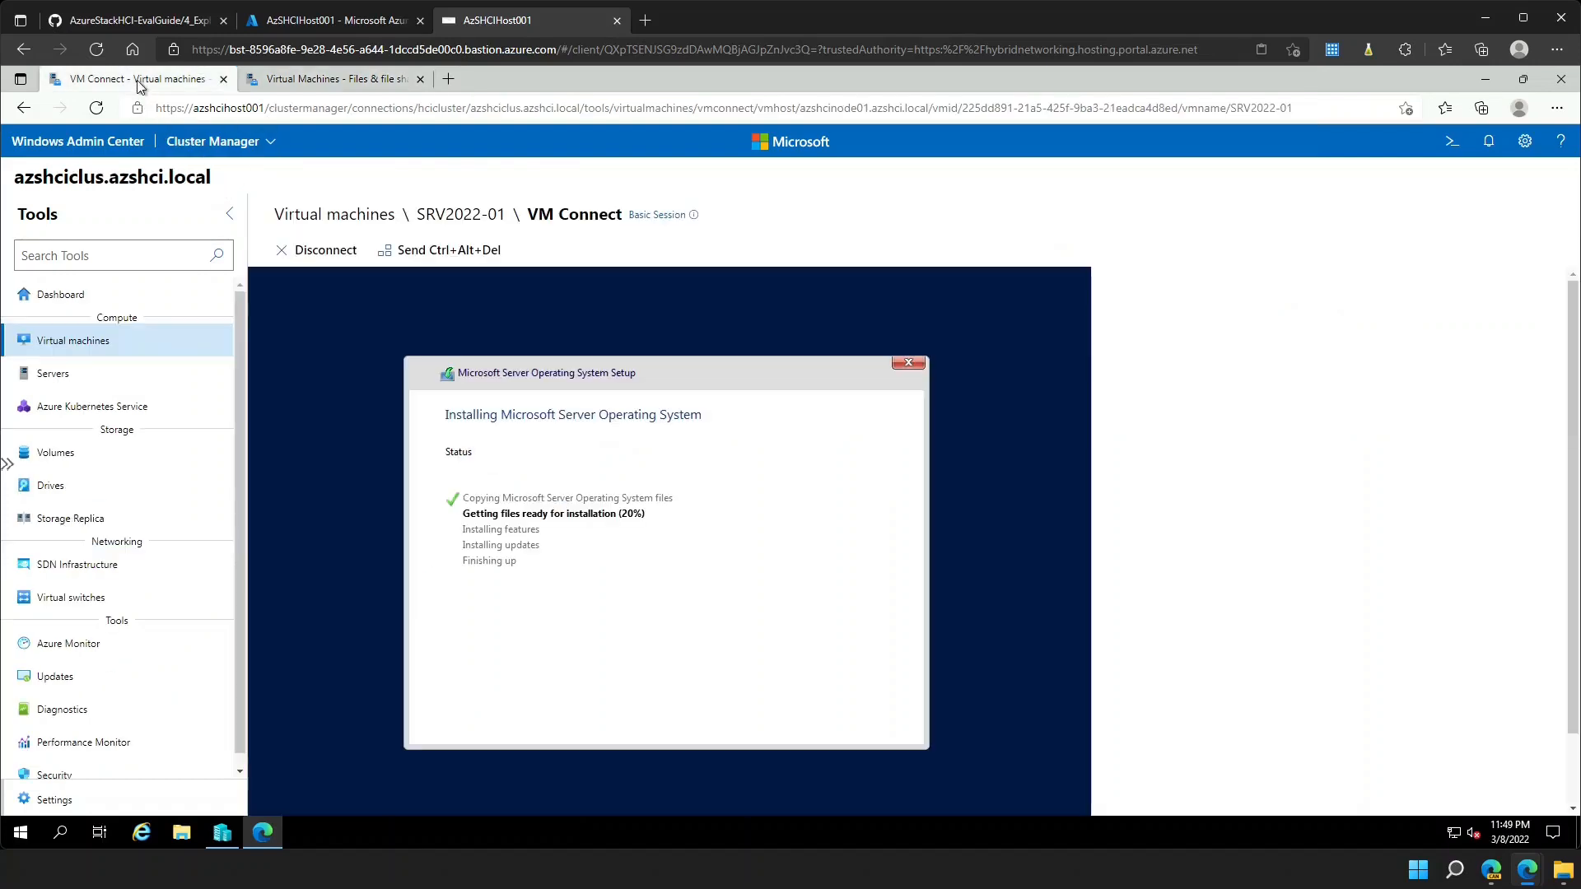
# - Switch to the SRV2022-01 overview tab and open its Settings on the General page
pyautogui.click(293, 81)
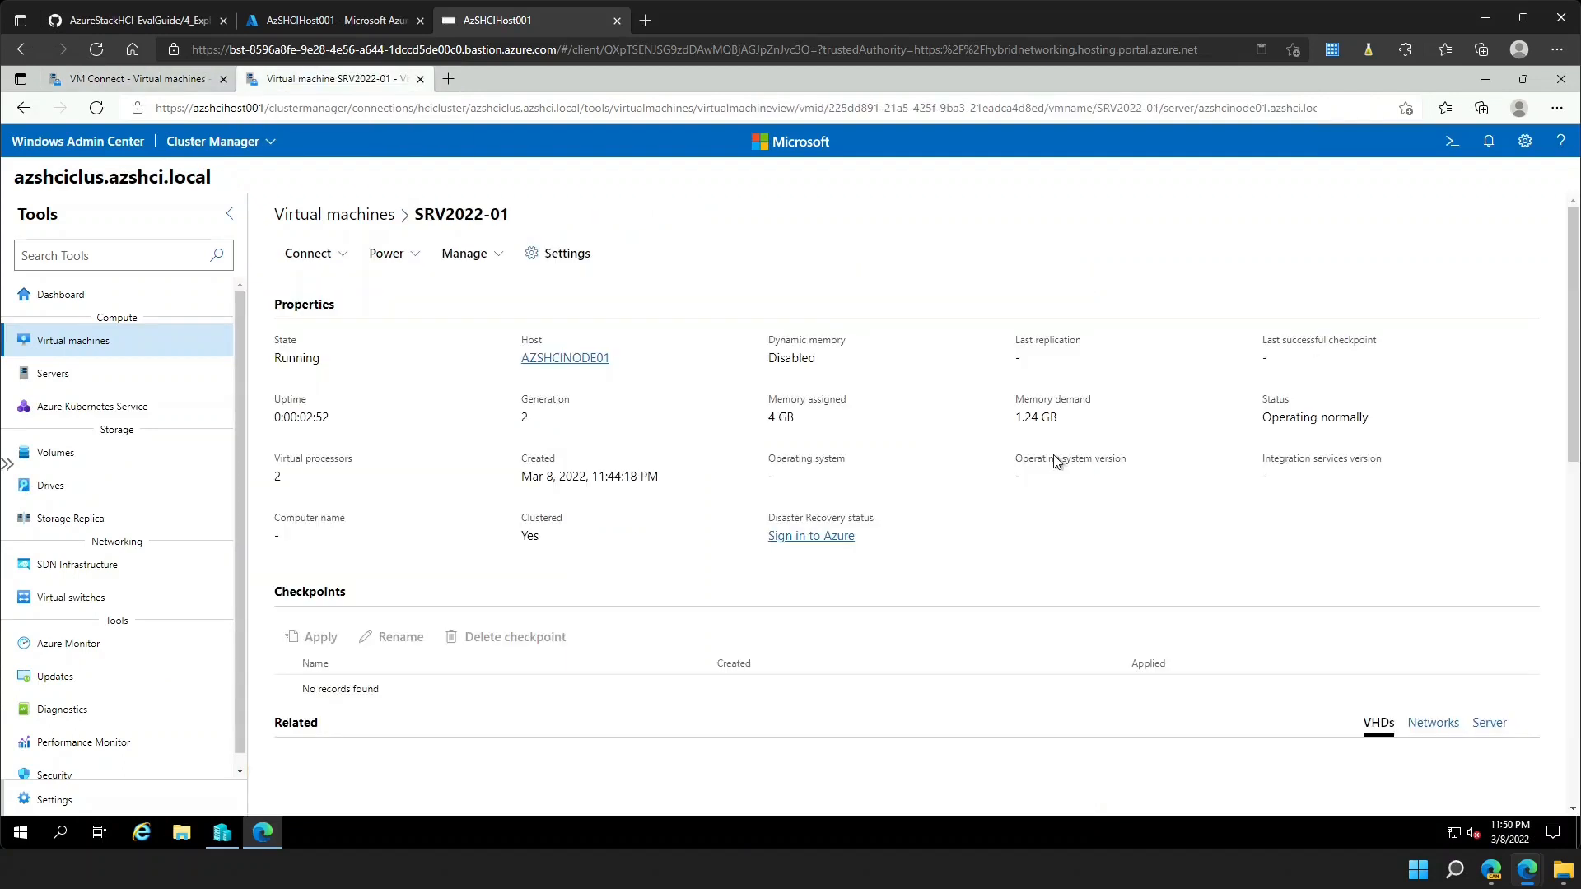
pyautogui.click(565, 271)
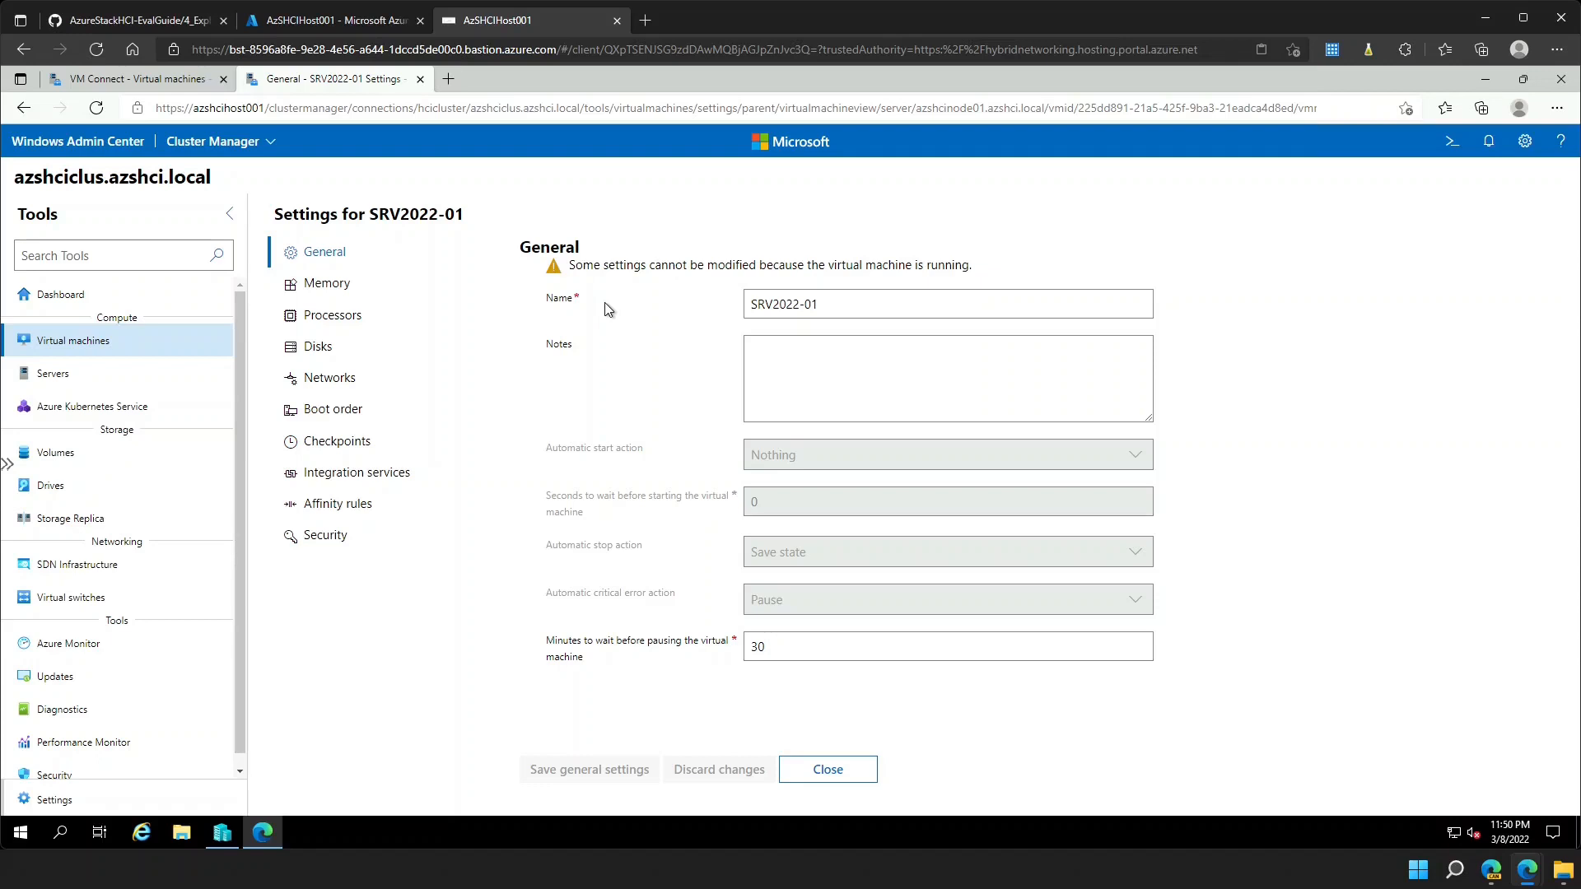
# - Review SRV2022-01's memory, processor, disk, network and boot order settings
pyautogui.click(338, 291)
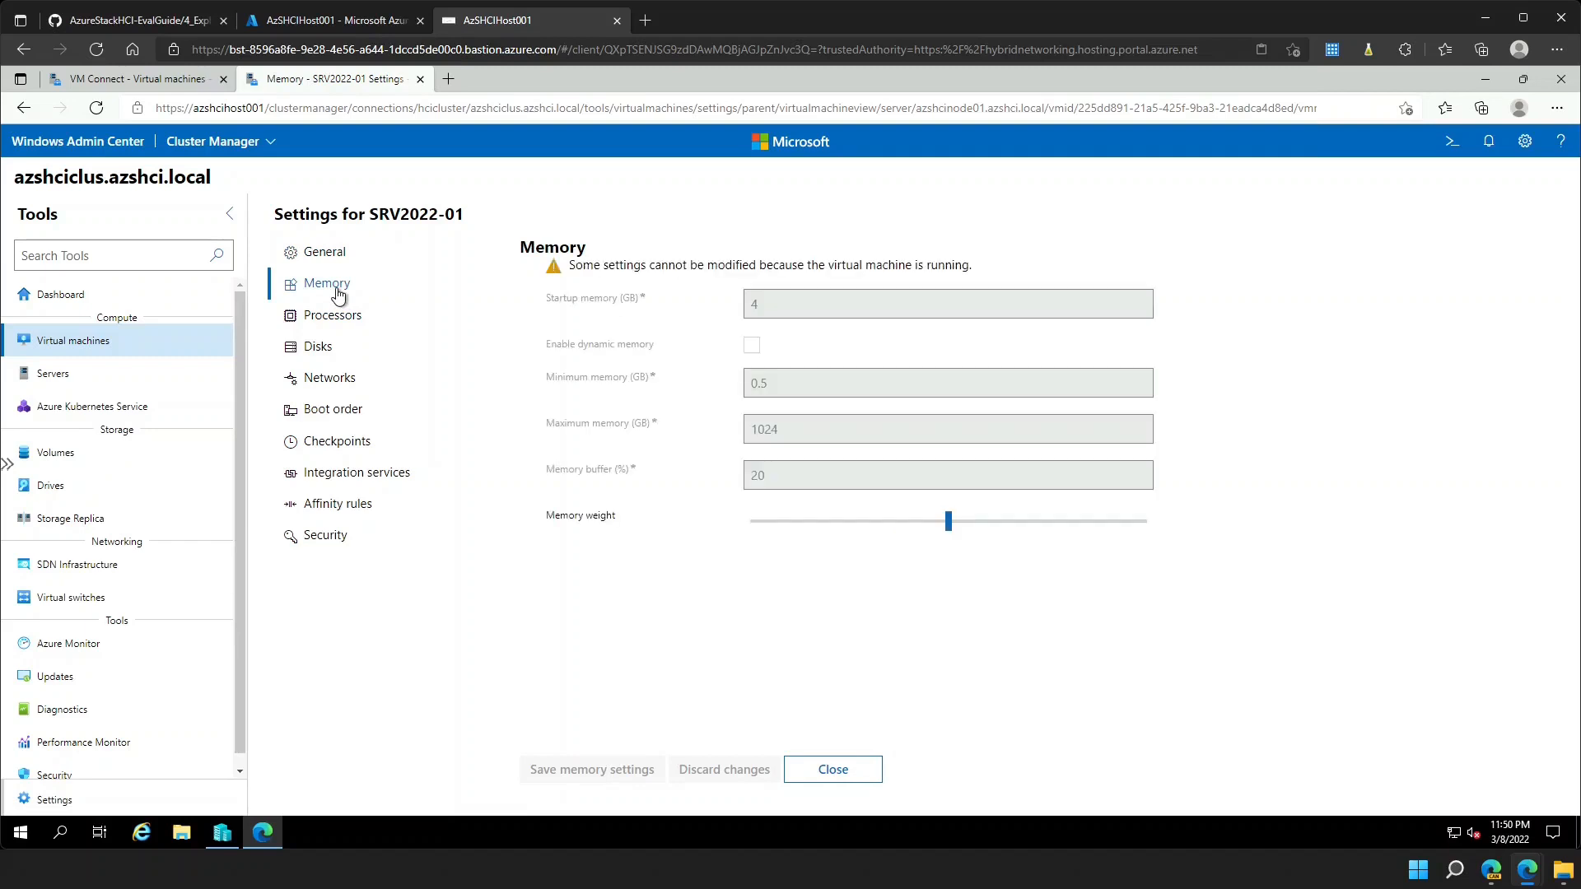
pyautogui.click(379, 320)
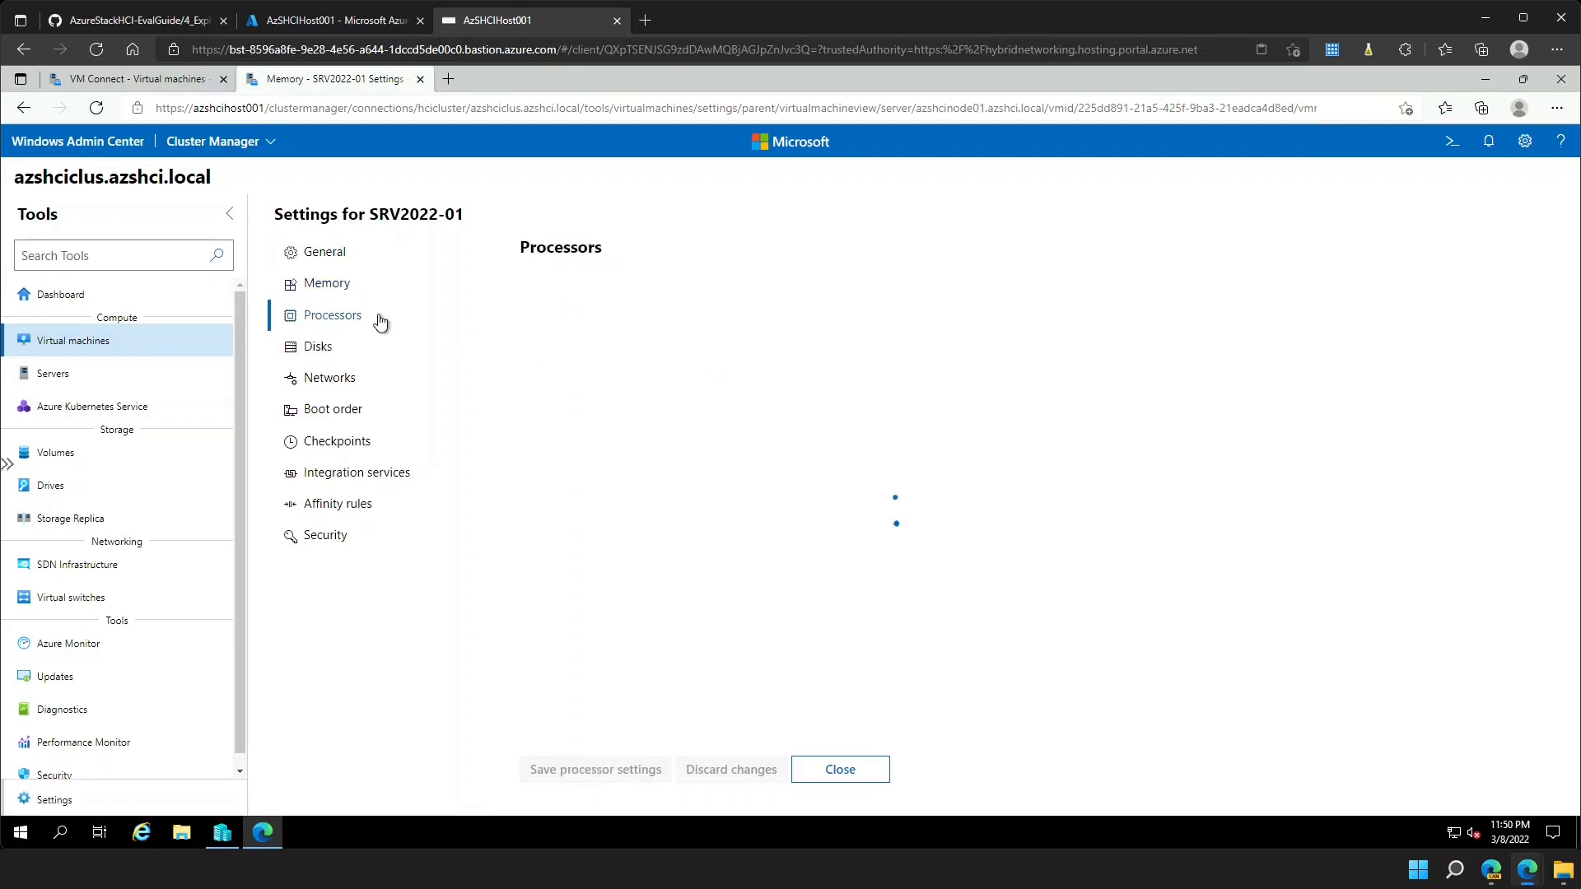
pyautogui.click(333, 349)
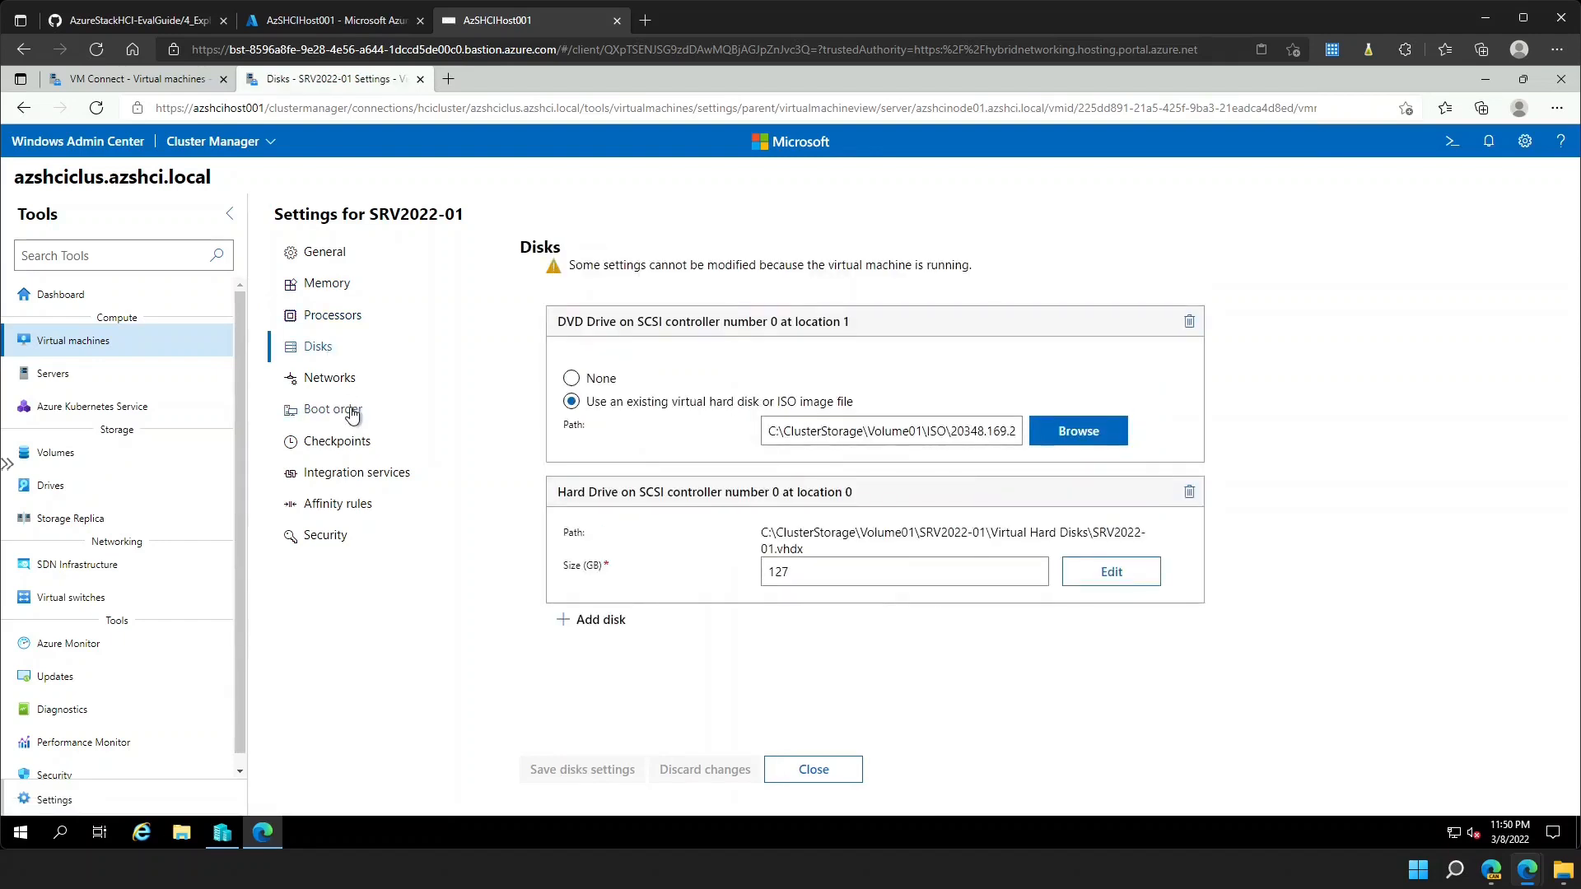
pyautogui.click(340, 385)
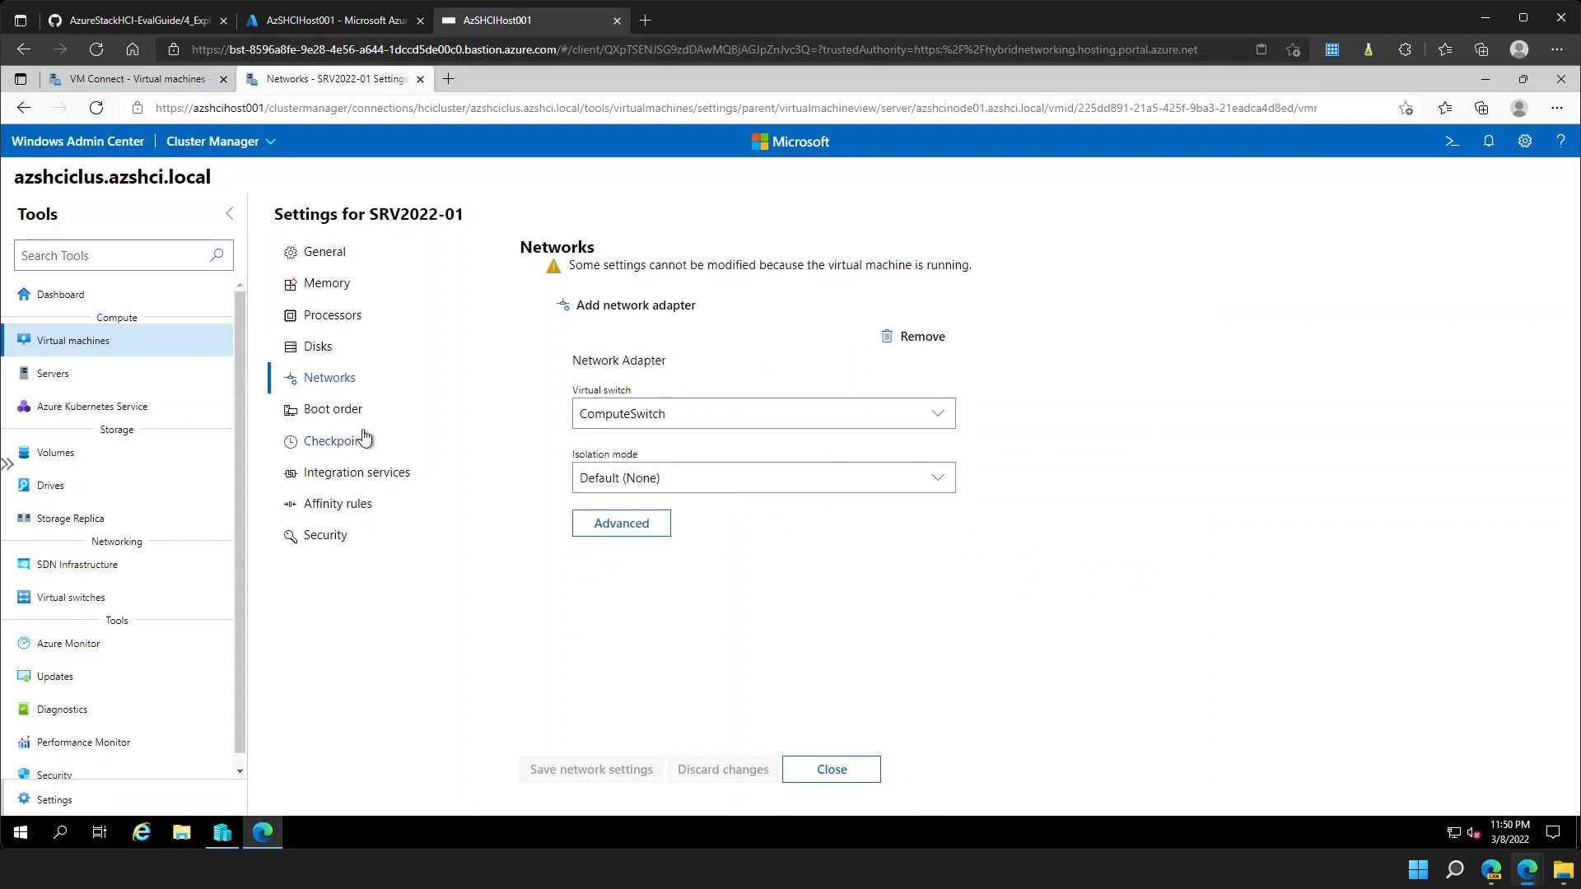
pyautogui.click(350, 418)
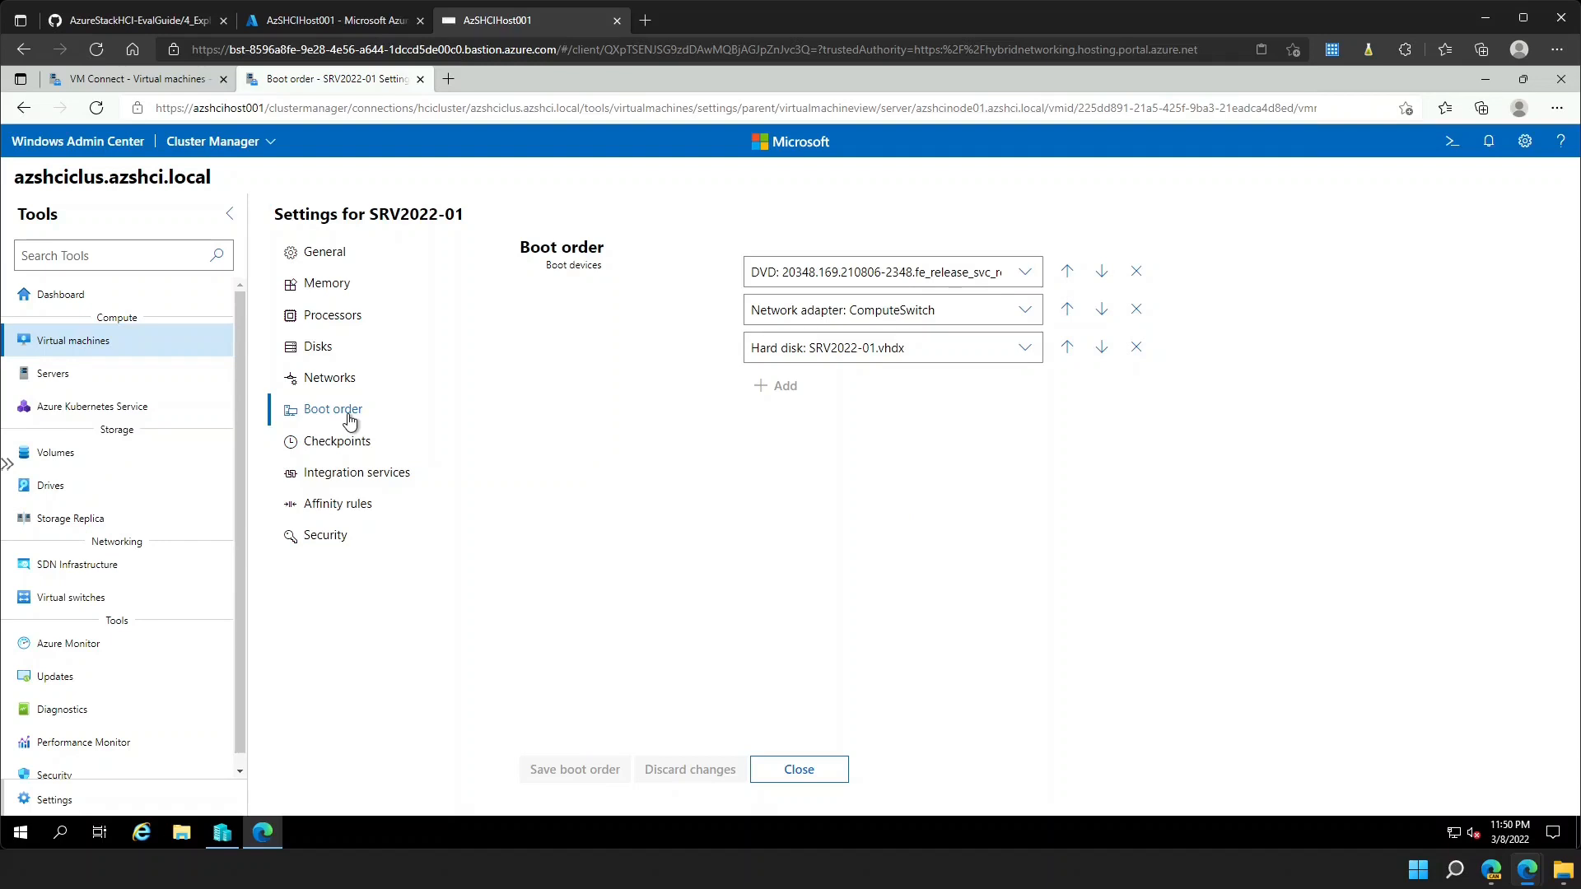
# - Check checkpoint, integration services, affinity and security settings, then return to the console tab
pyautogui.click(341, 446)
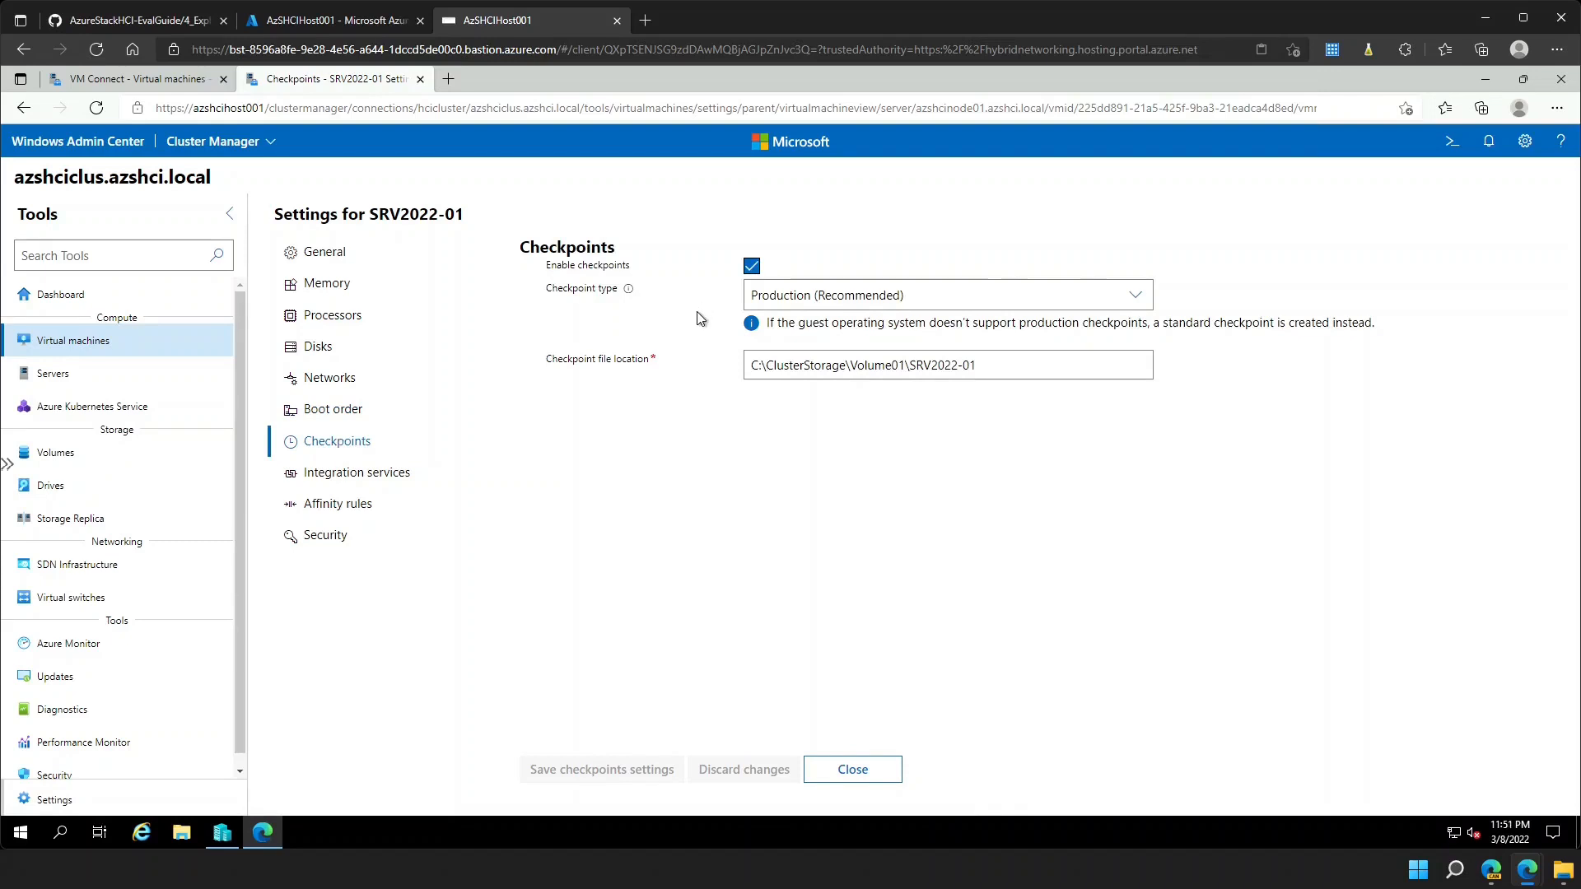
pyautogui.click(347, 473)
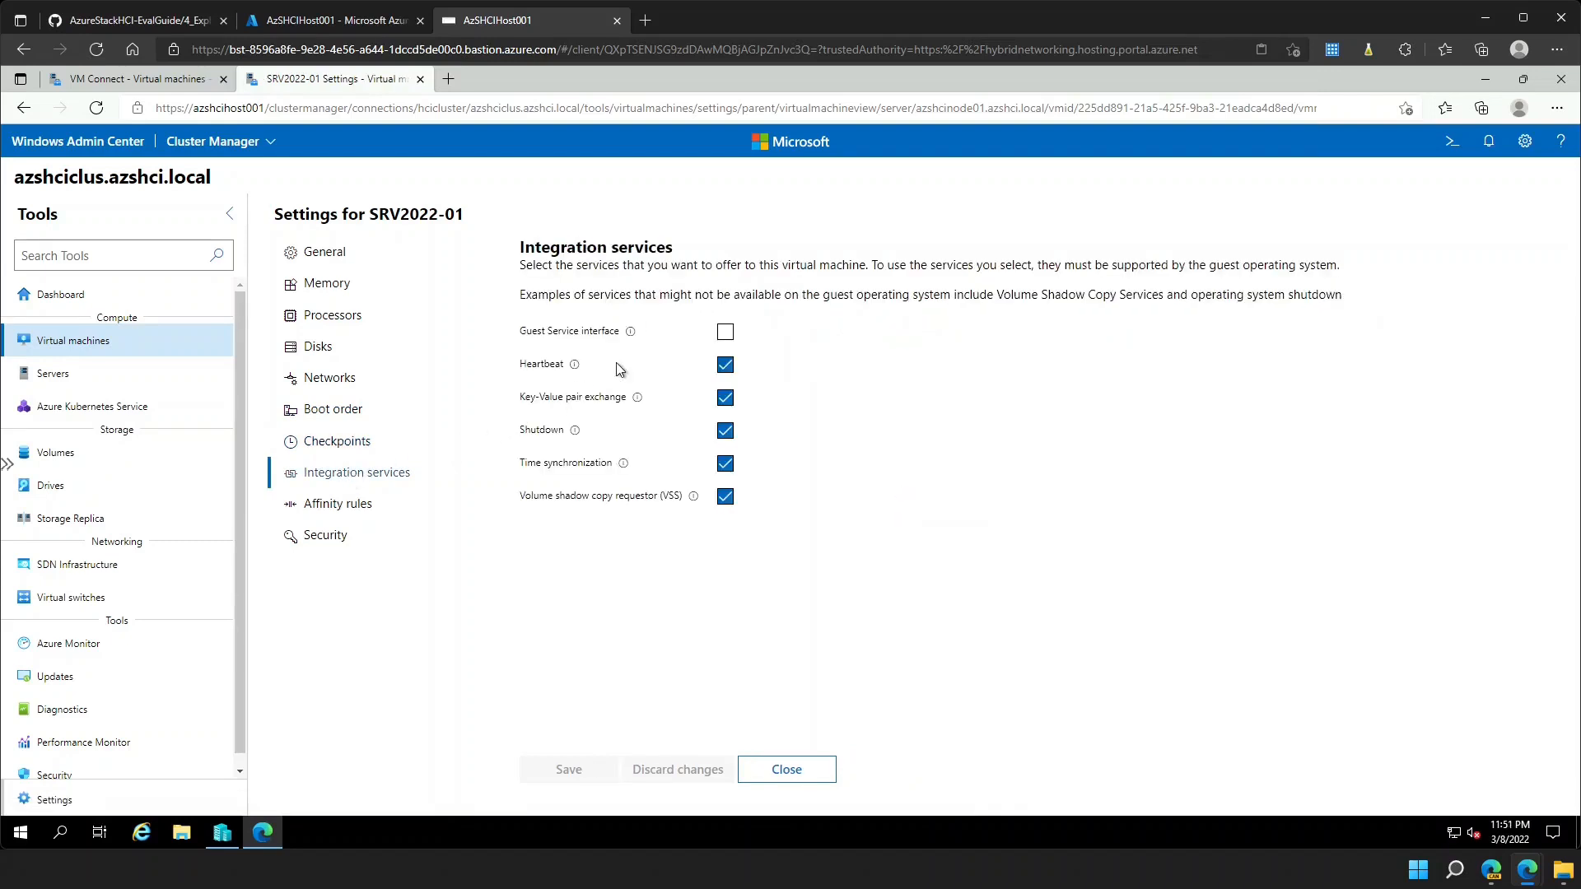
pyautogui.click(358, 504)
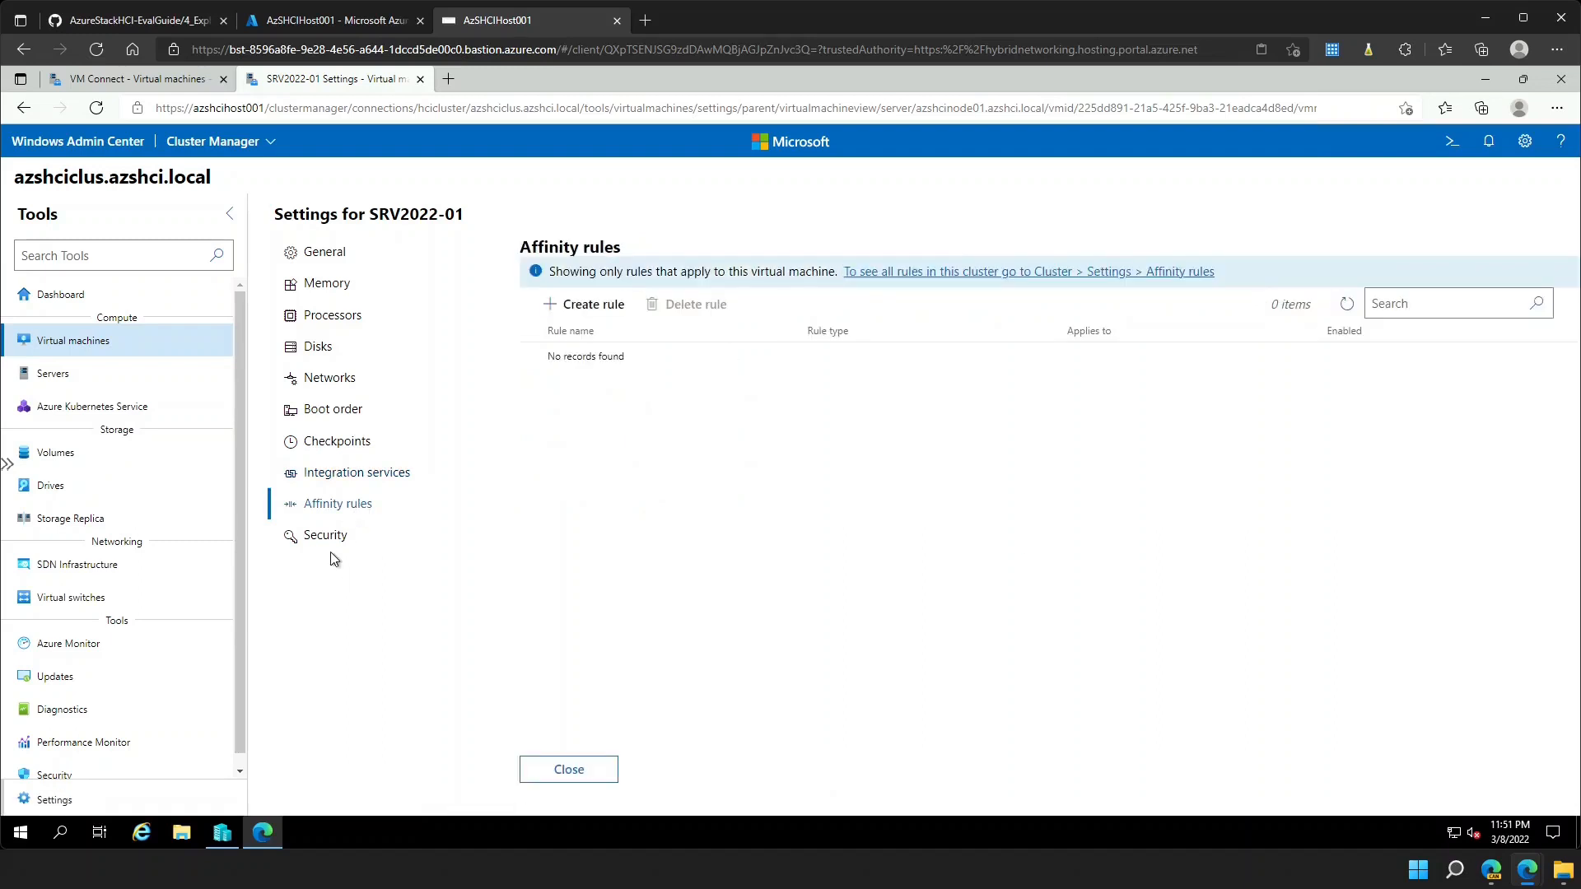
pyautogui.click(331, 546)
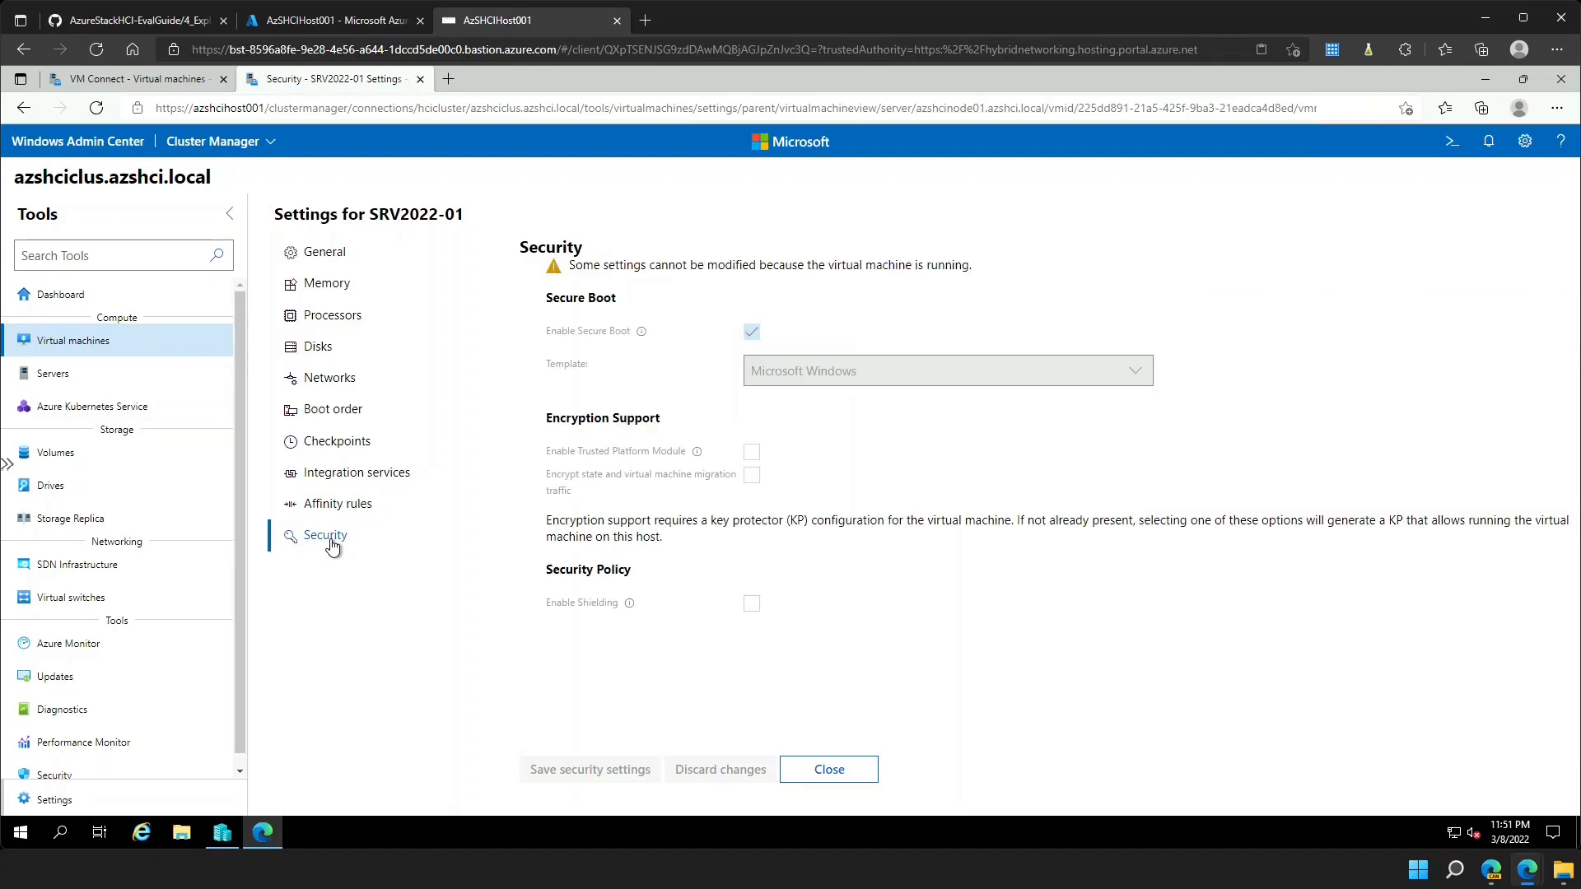
pyautogui.click(176, 83)
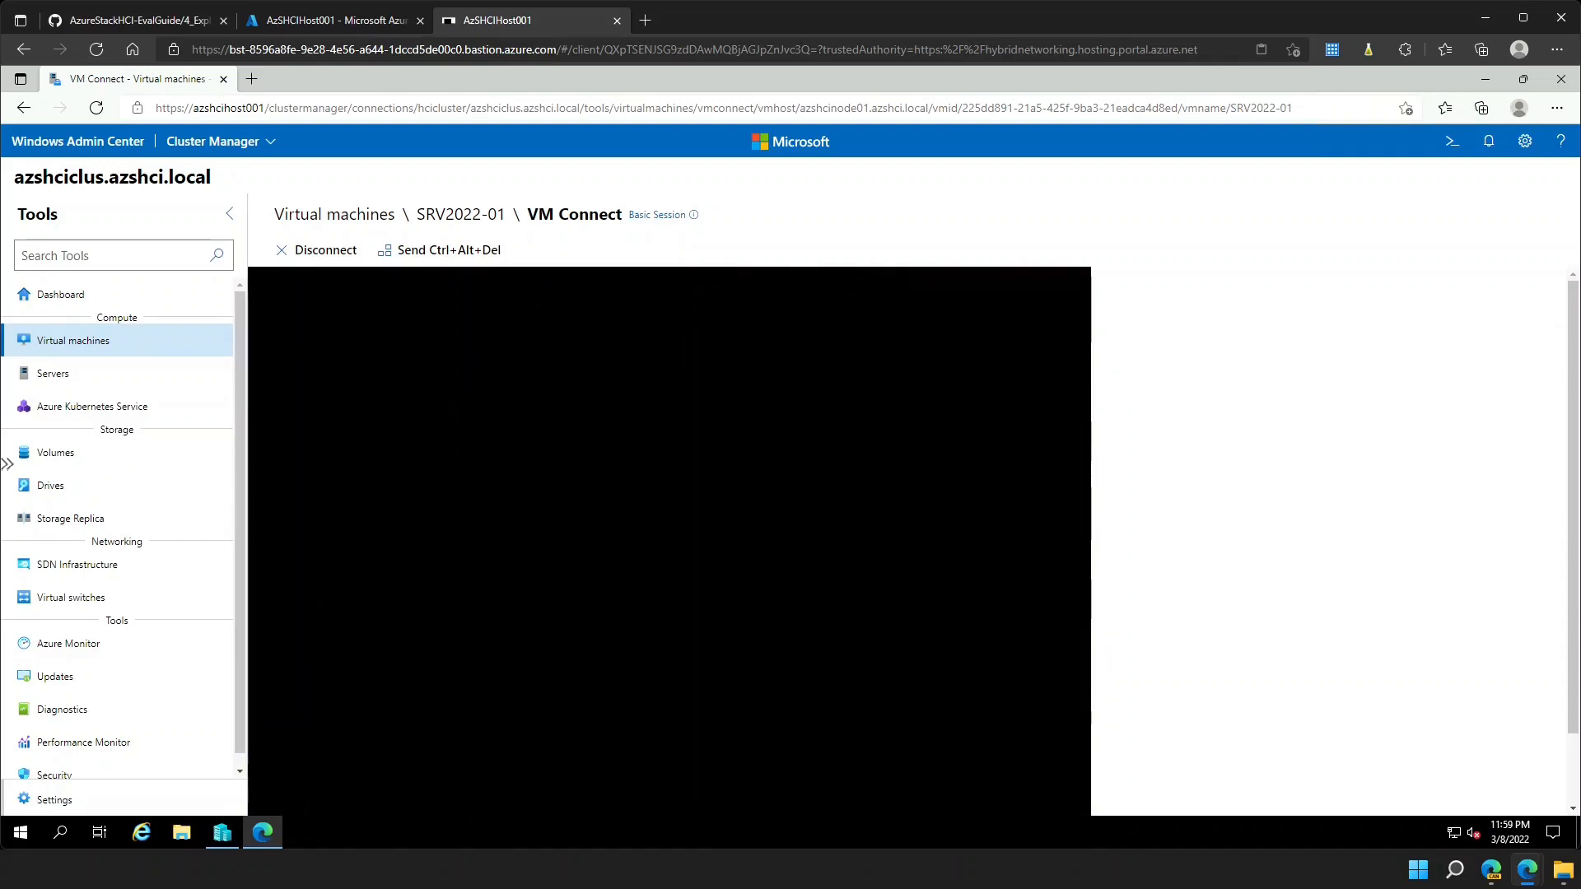
# - Once SRV2022-01's console shows its Windows desktop, switch to the GitHub EvalGuide tab
pyautogui.moveTo(1578, 567); pyautogui.dragTo(1578, 639)
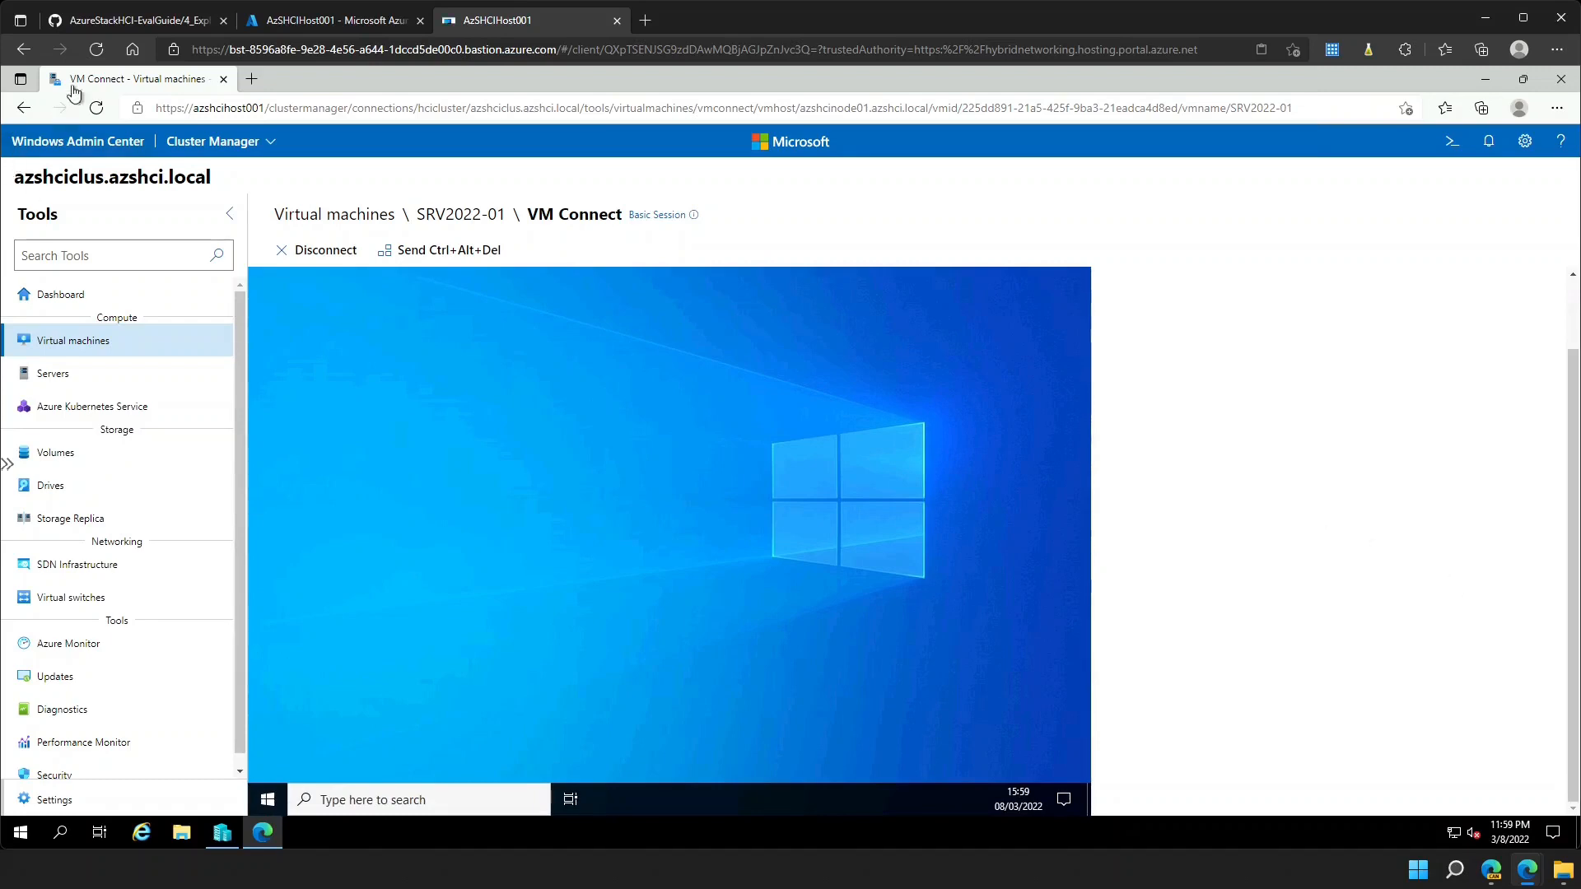
pyautogui.click(105, 22)
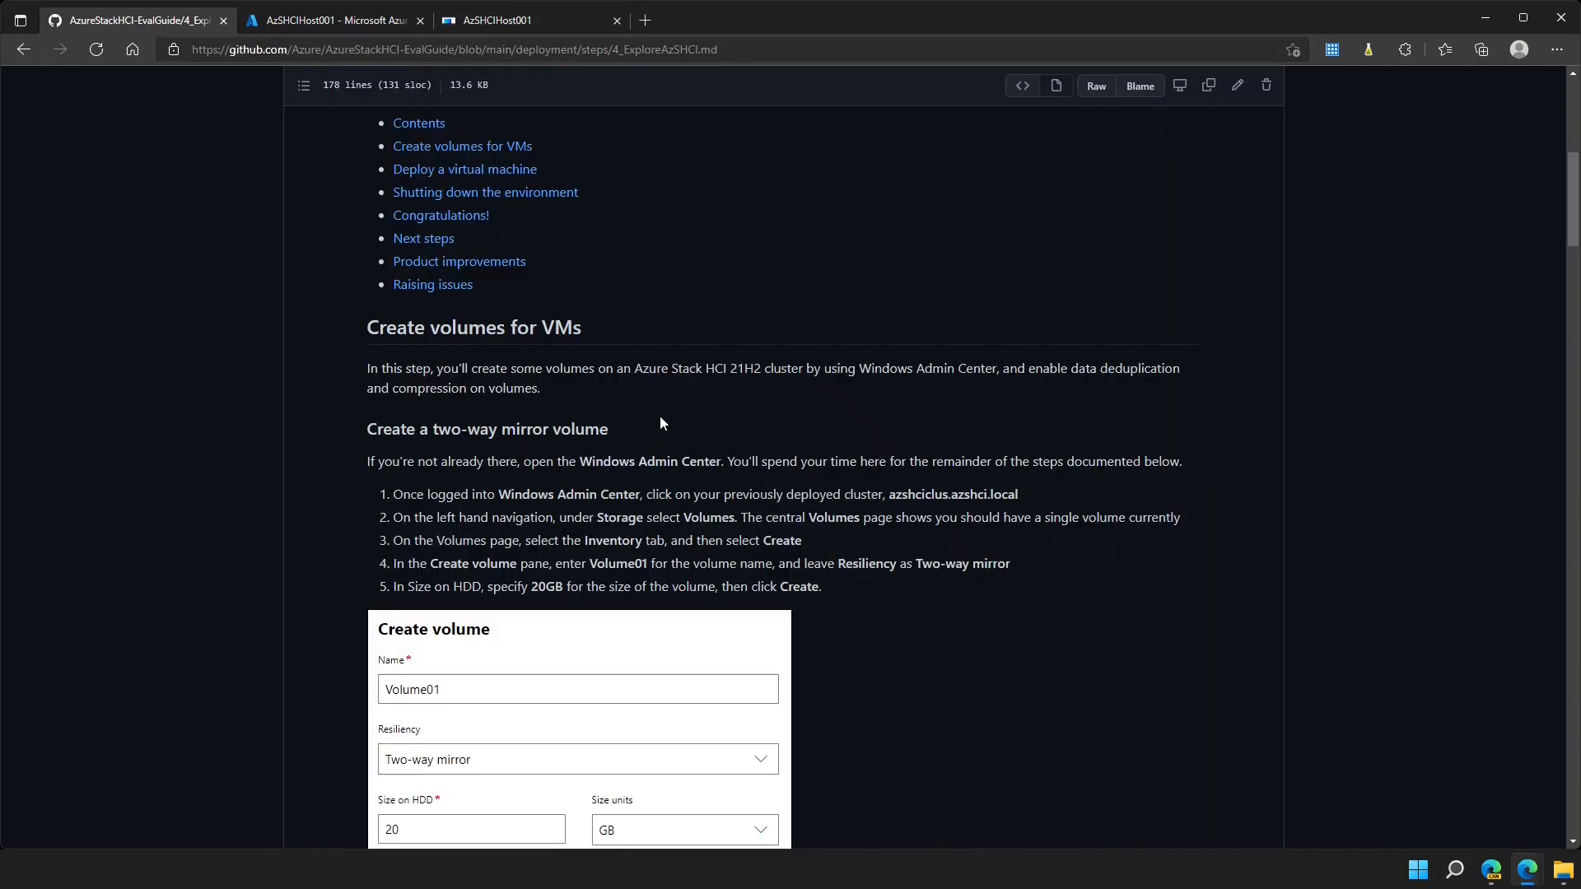
# - Scroll the guide to 'Live migrate the virtual machine', then return to the AzSHCIHost001 console tab
pyautogui.scroll(-10, 660, 416)
pyautogui.scroll(-12, 660, 417)
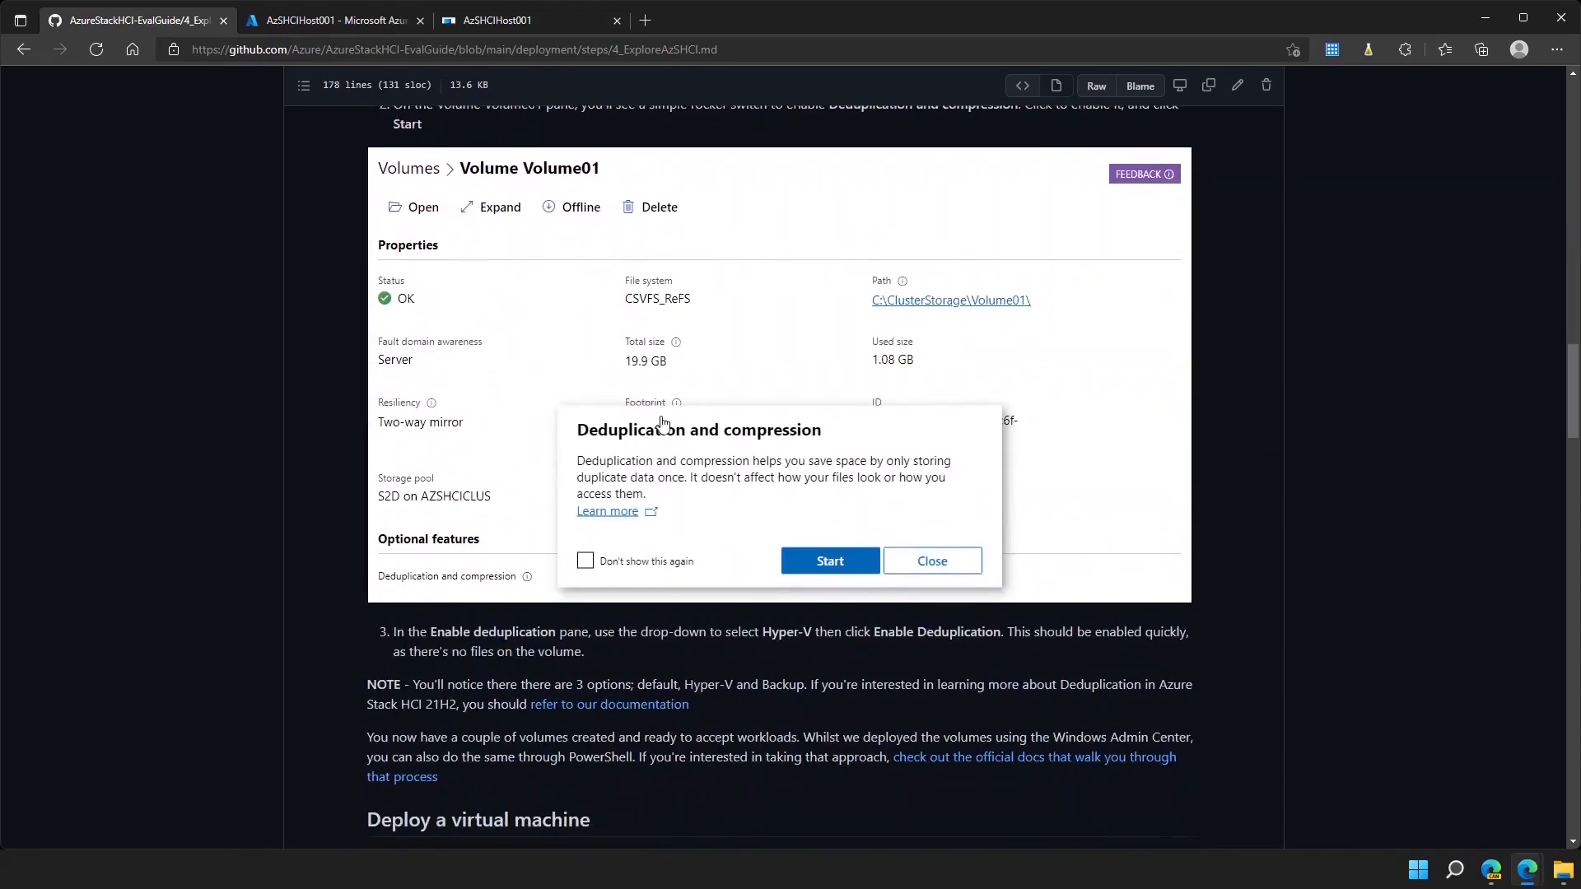
pyautogui.scroll(-12, 661, 423)
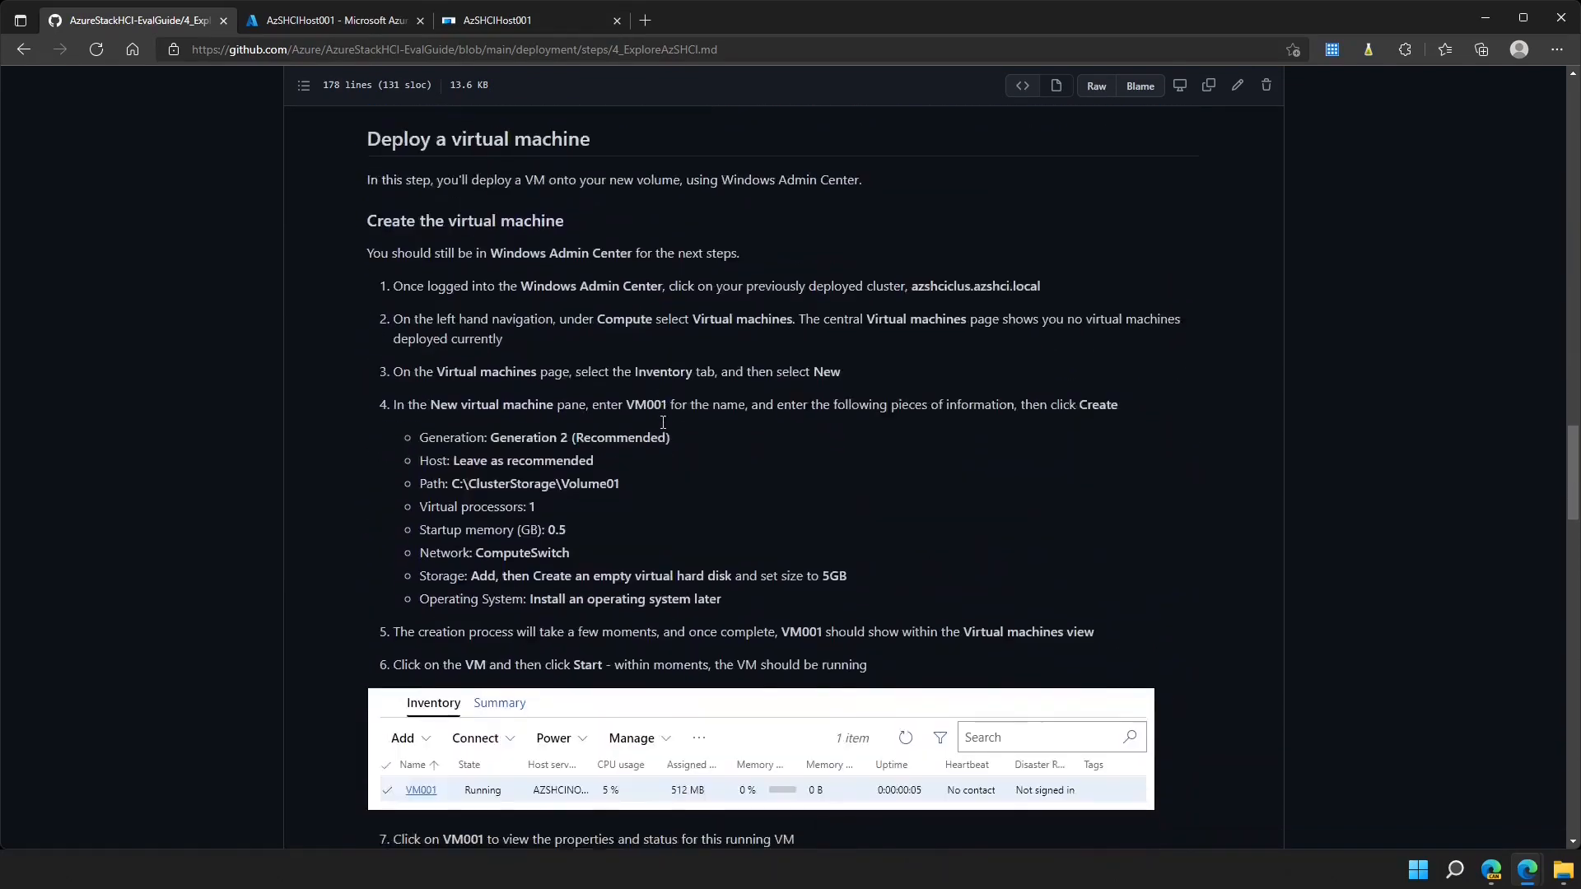
pyautogui.scroll(-10, 663, 427)
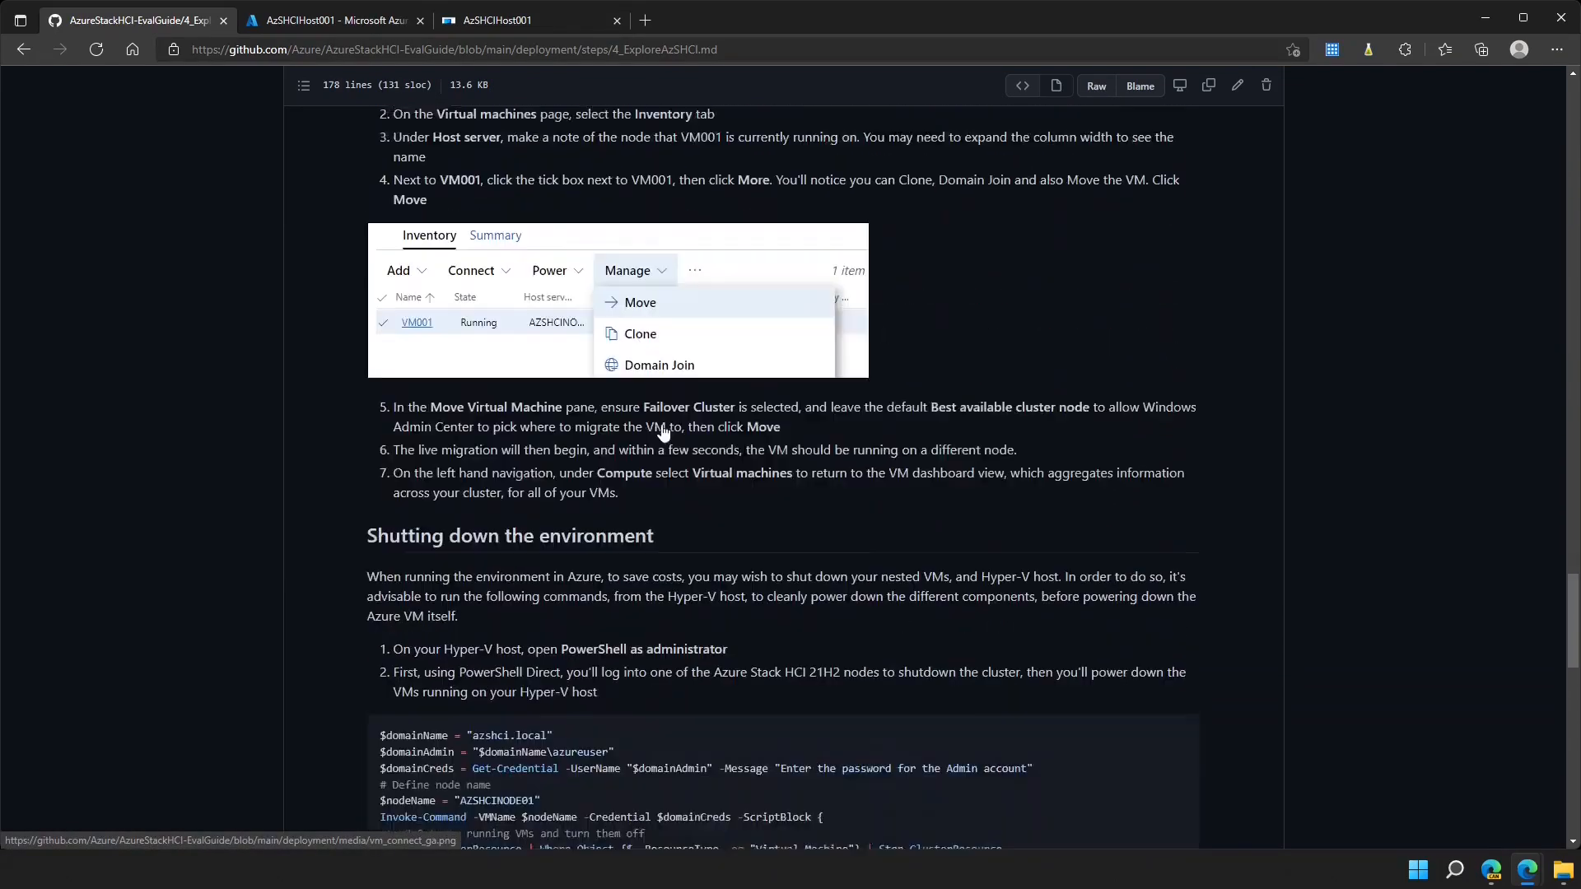
pyautogui.scroll(7, 662, 430)
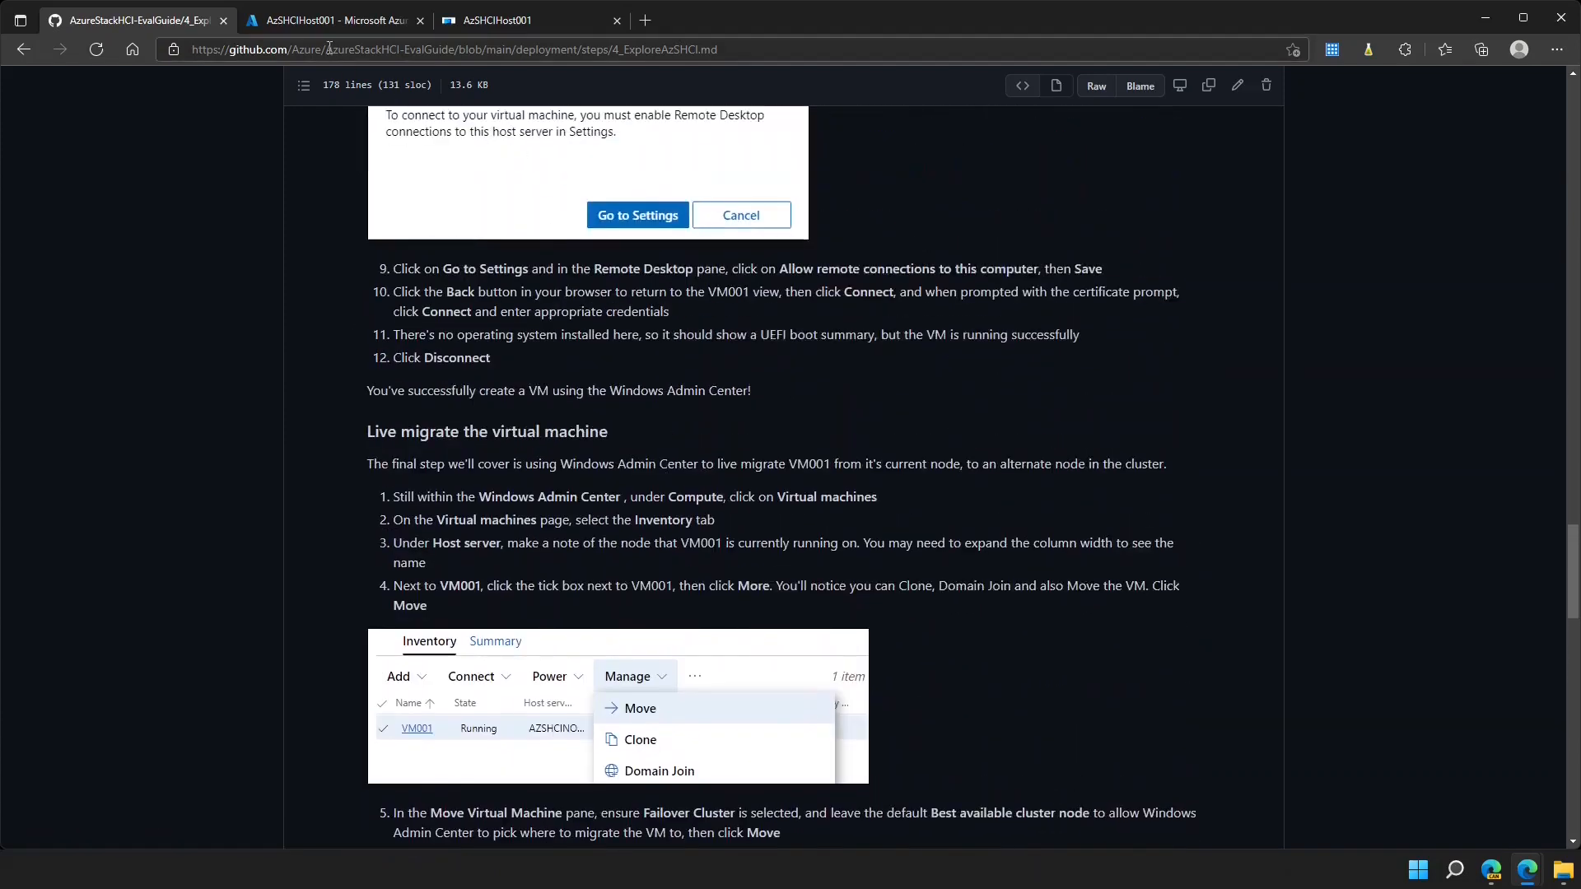
pyautogui.click(509, 22)
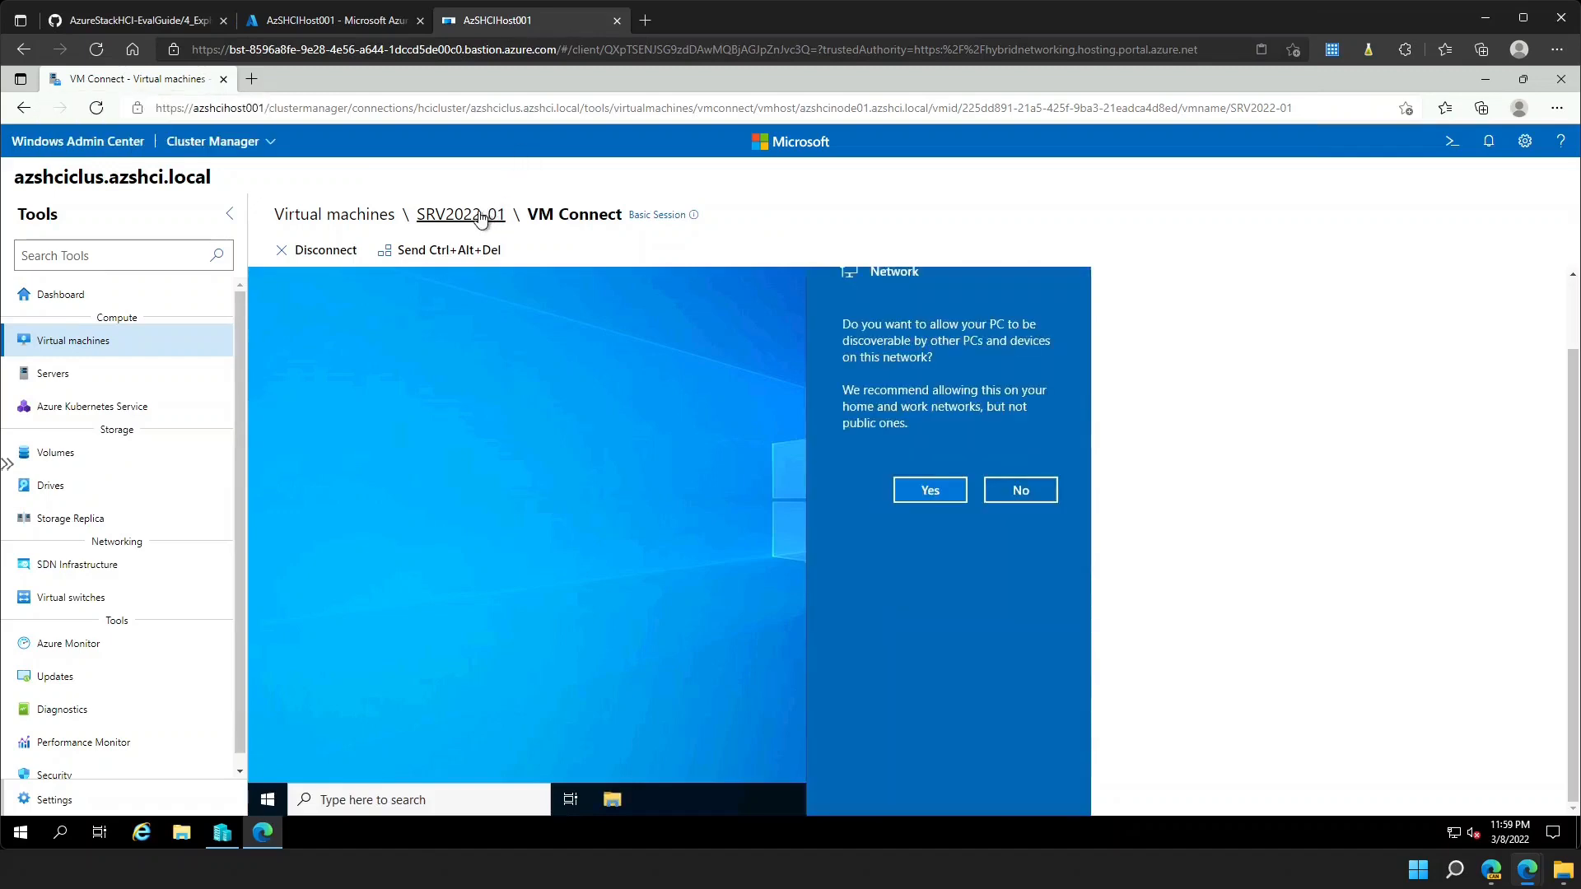
# - From the SRV2022-01 overview page, choose Manage > Move to open the Move a virtual machine pane
pyautogui.click(481, 216)
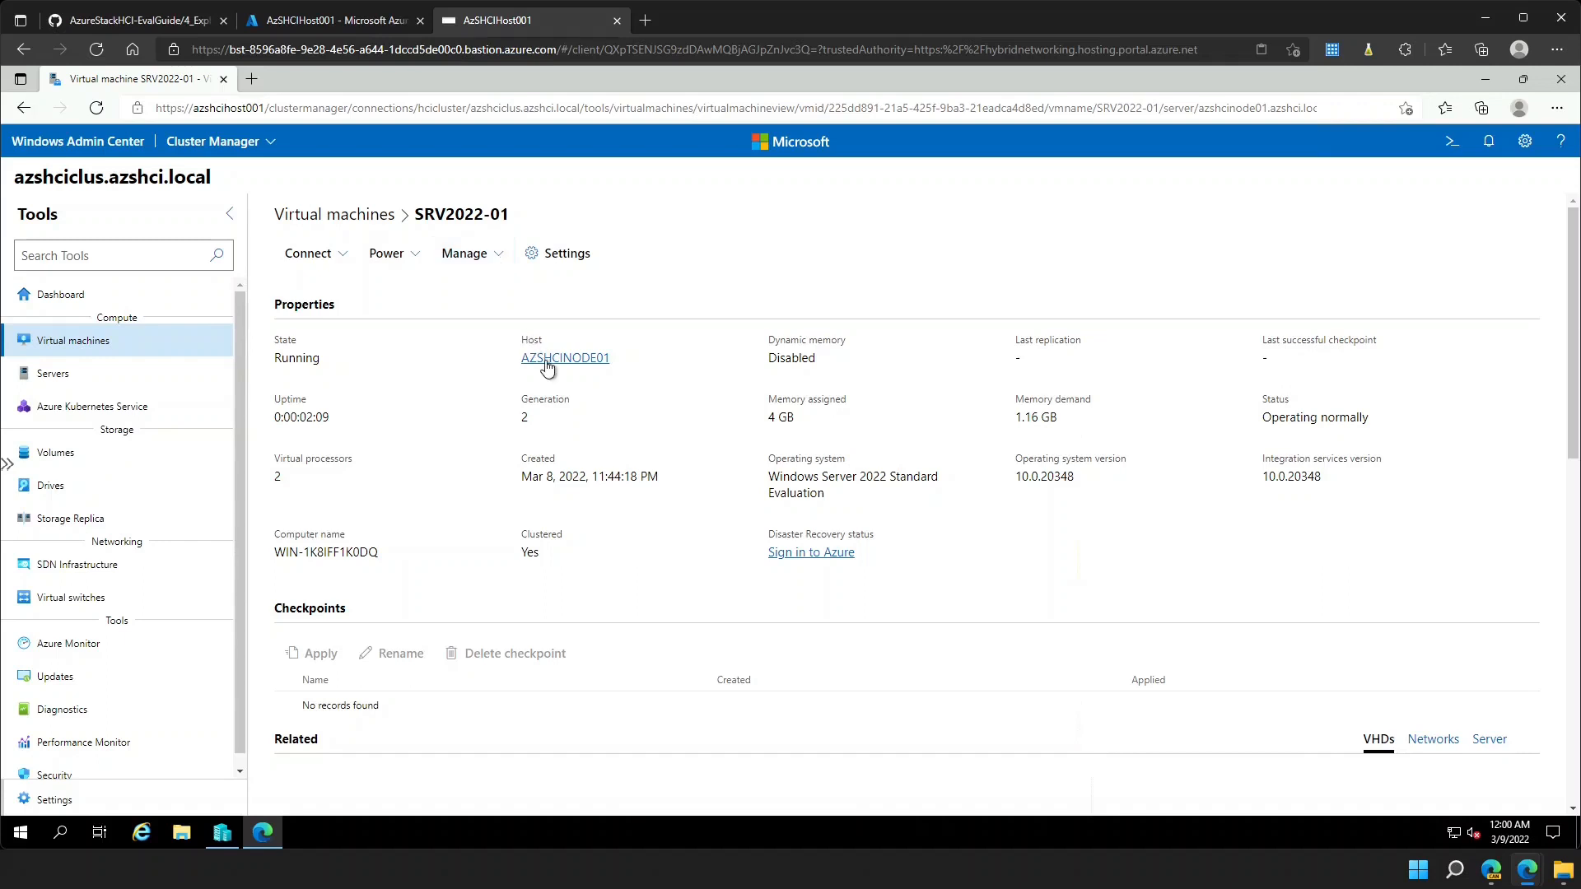
pyautogui.click(497, 262)
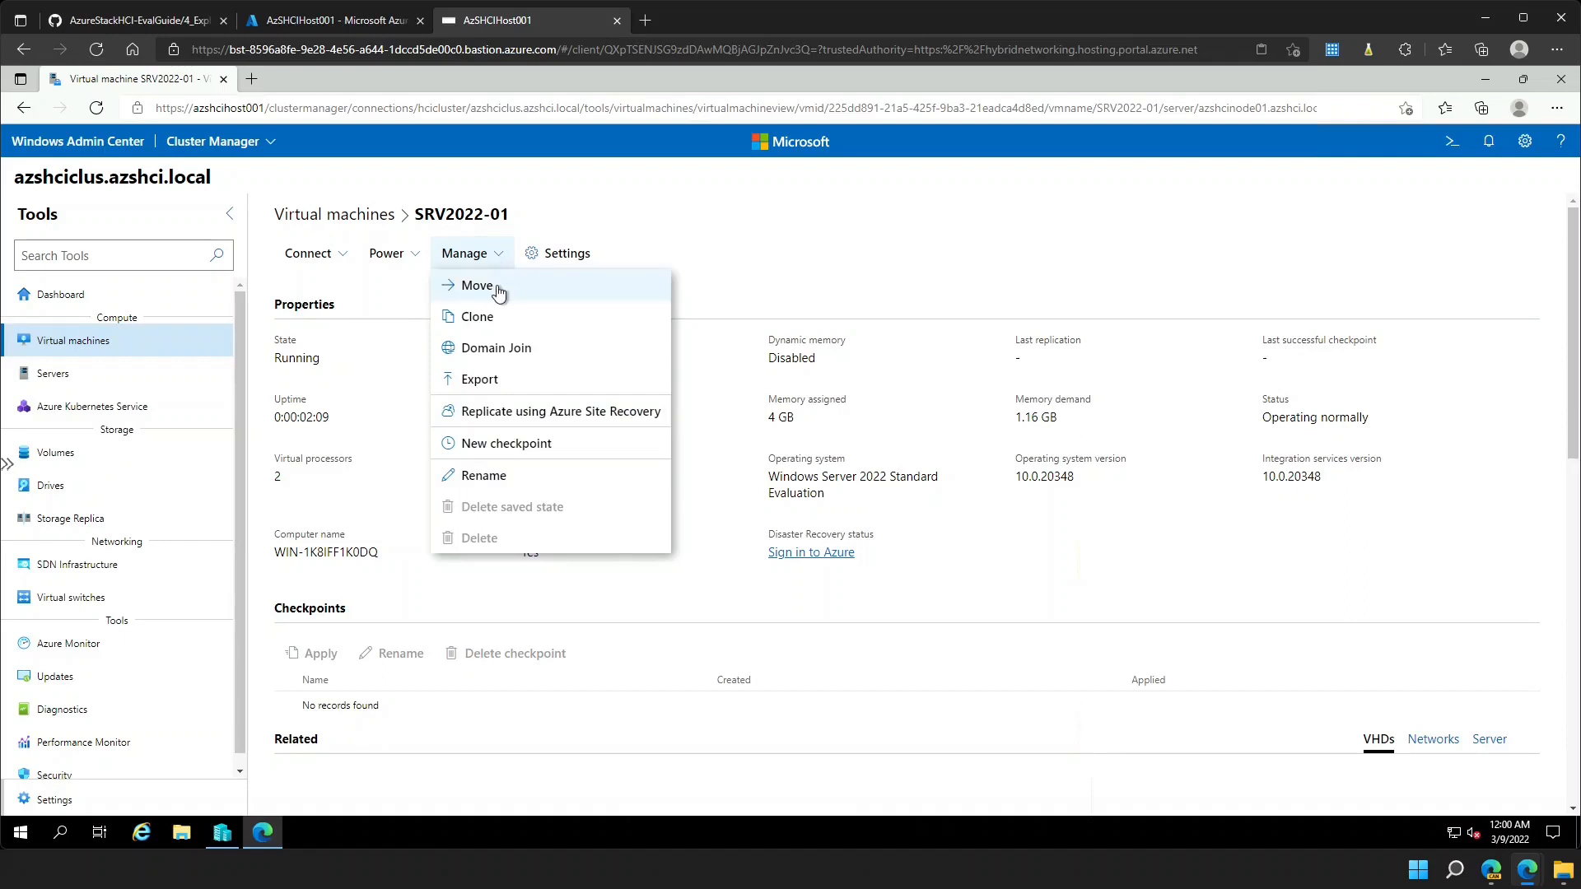
pyautogui.click(495, 286)
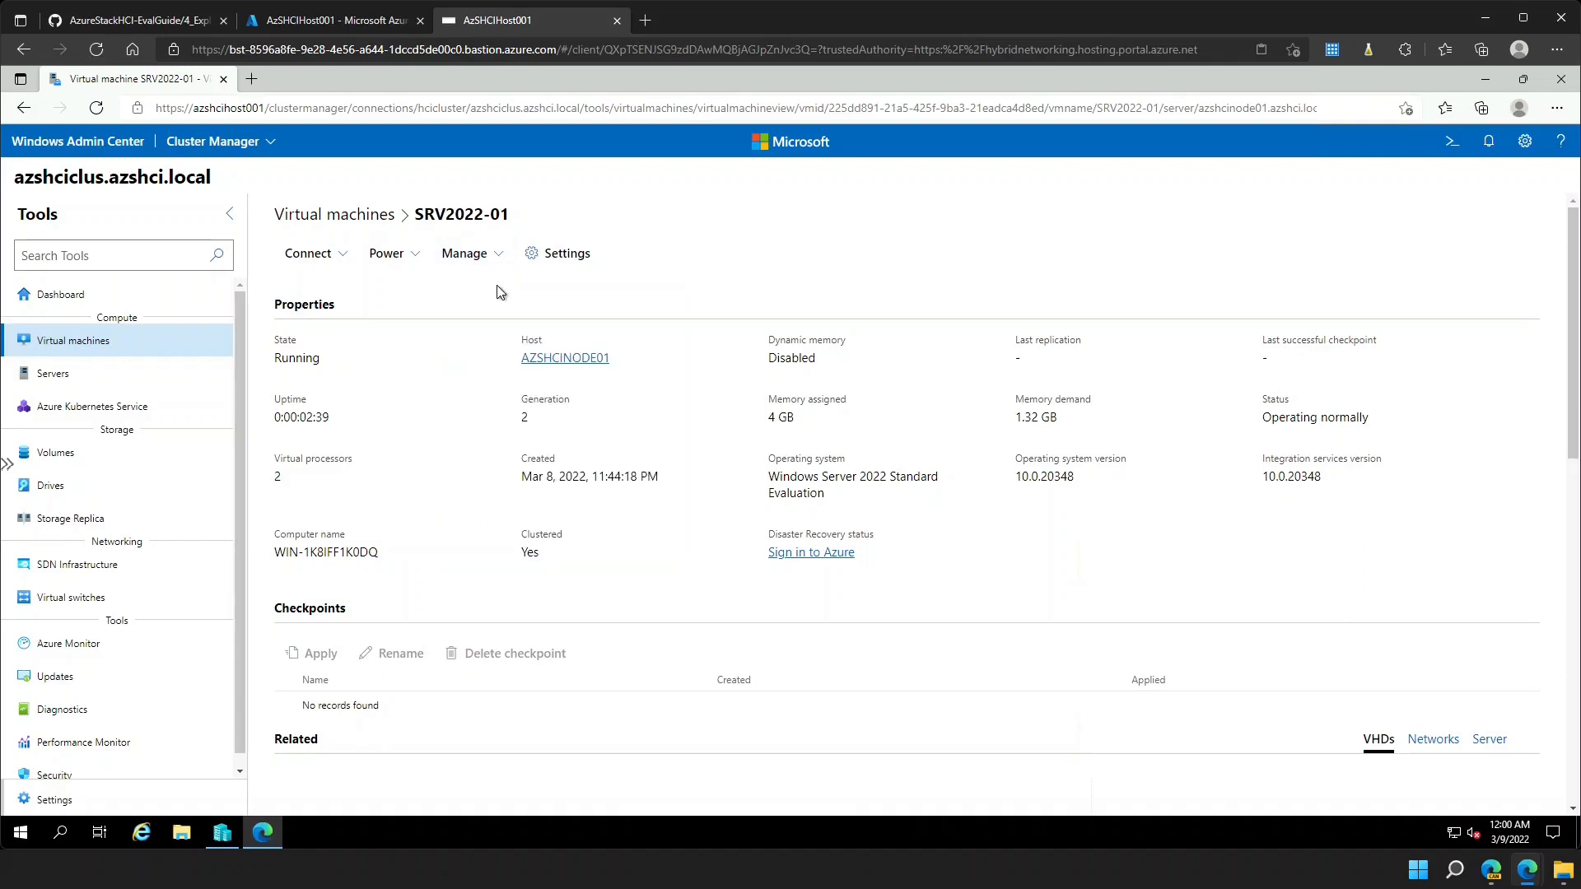
pyautogui.click(494, 255)
pyautogui.click(491, 284)
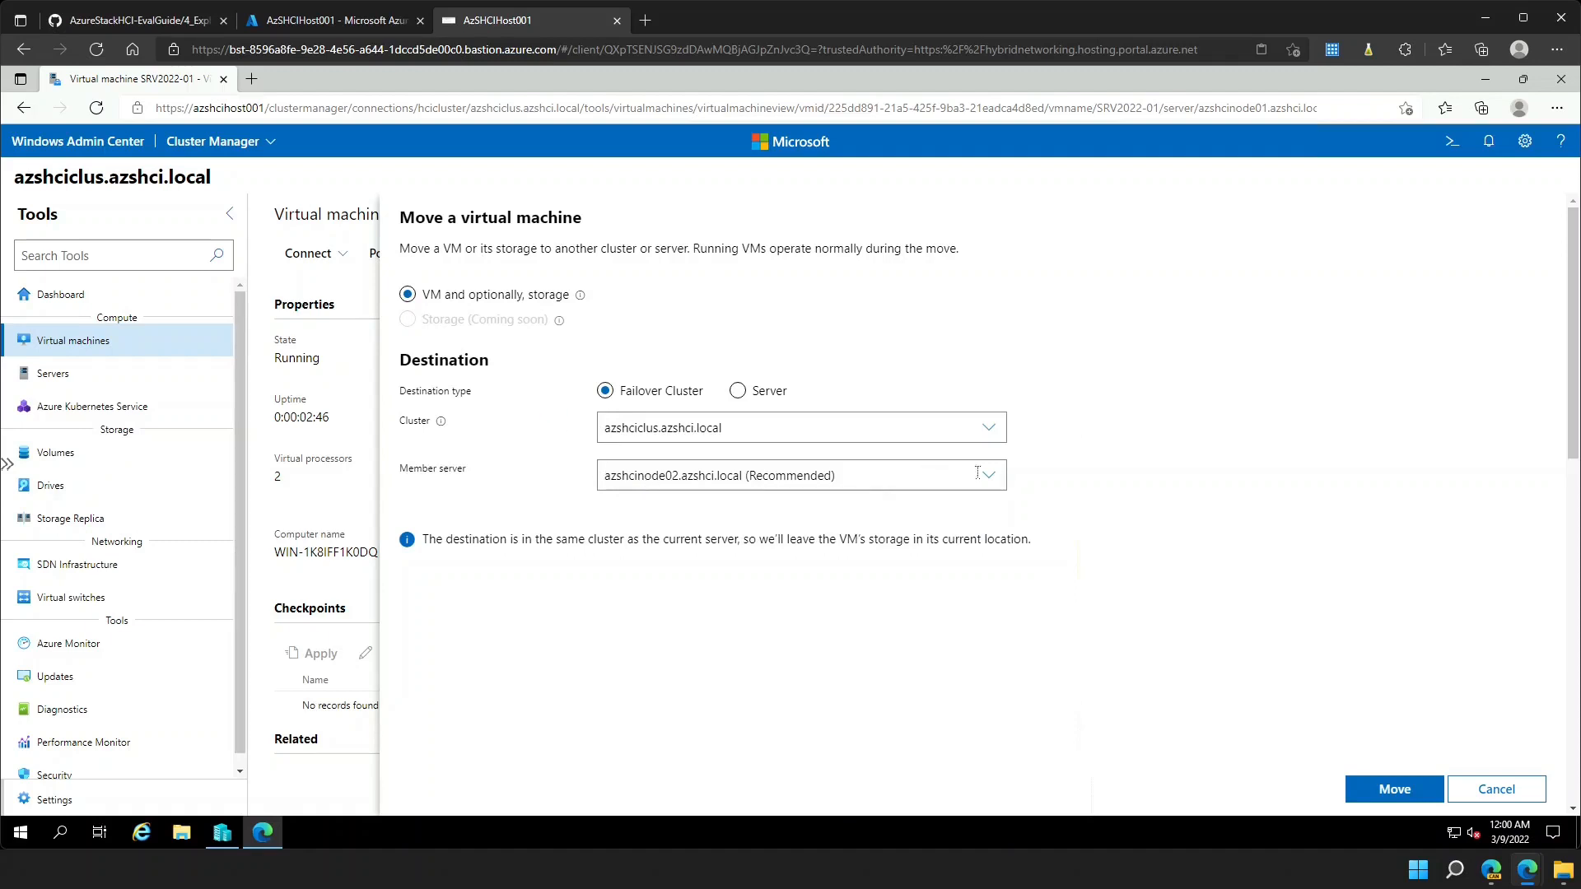
# - Move SRV2022-01 to member server azshcinode02.azshci.local and follow progress in Notifications
pyautogui.click(986, 476)
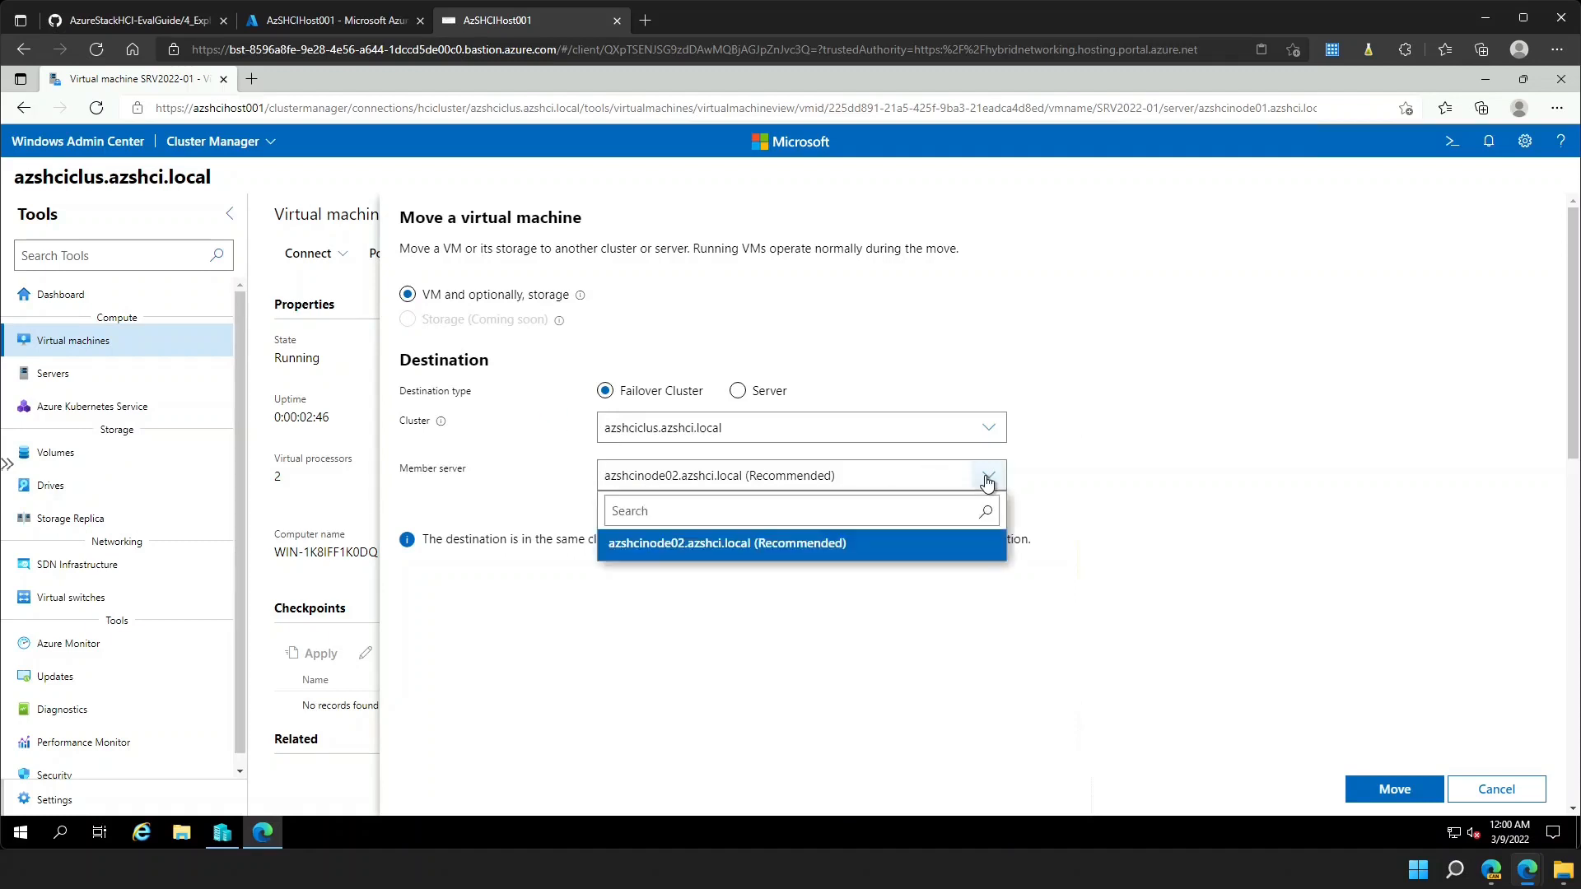
pyautogui.click(765, 546)
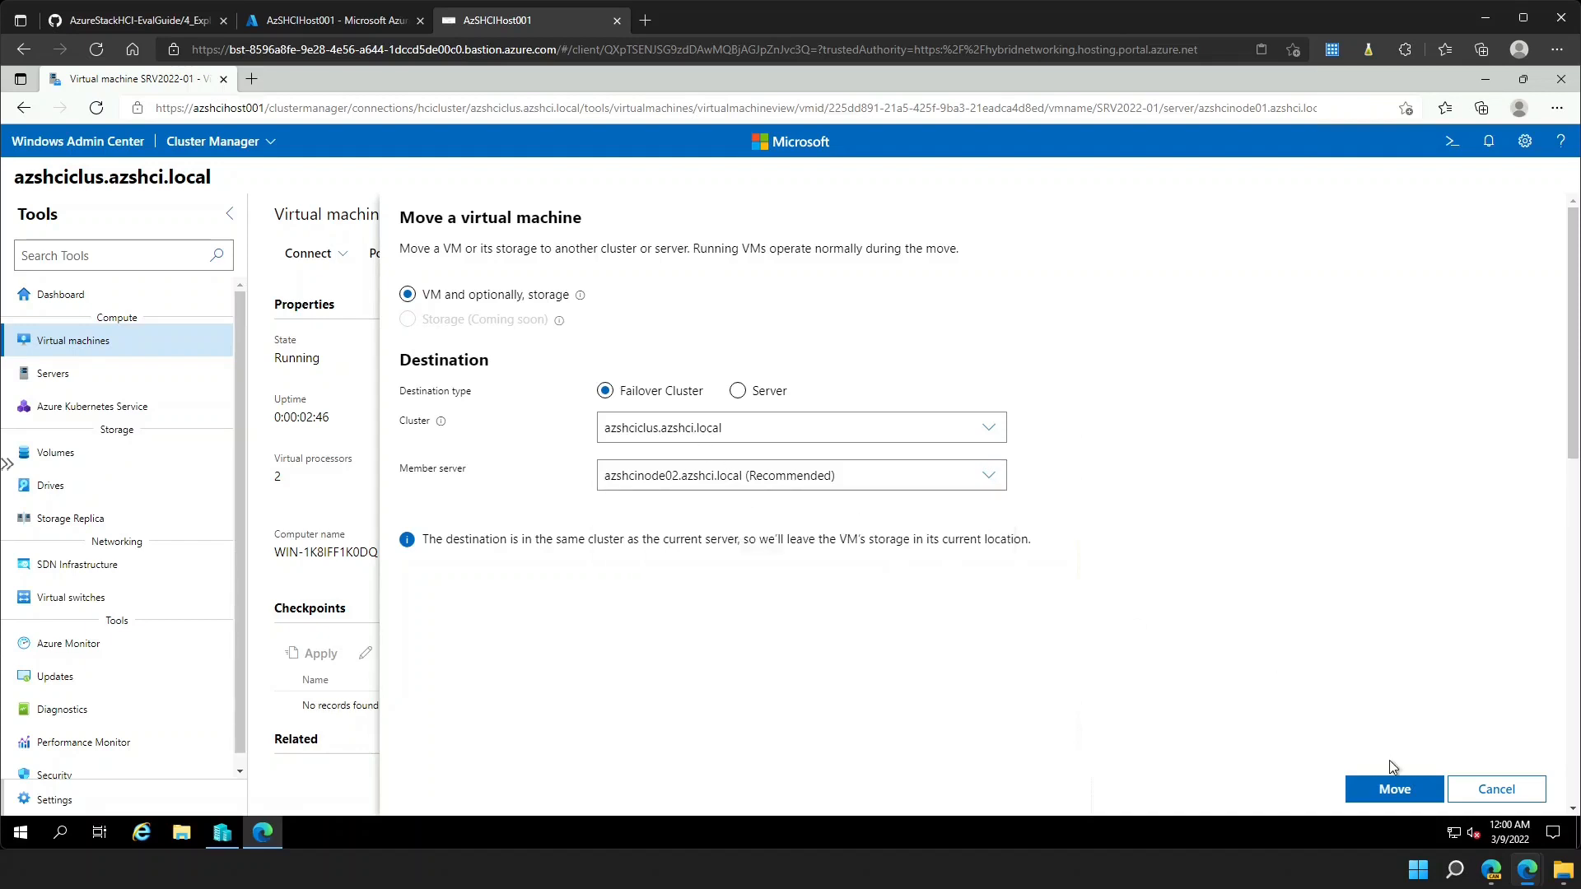
pyautogui.click(1395, 790)
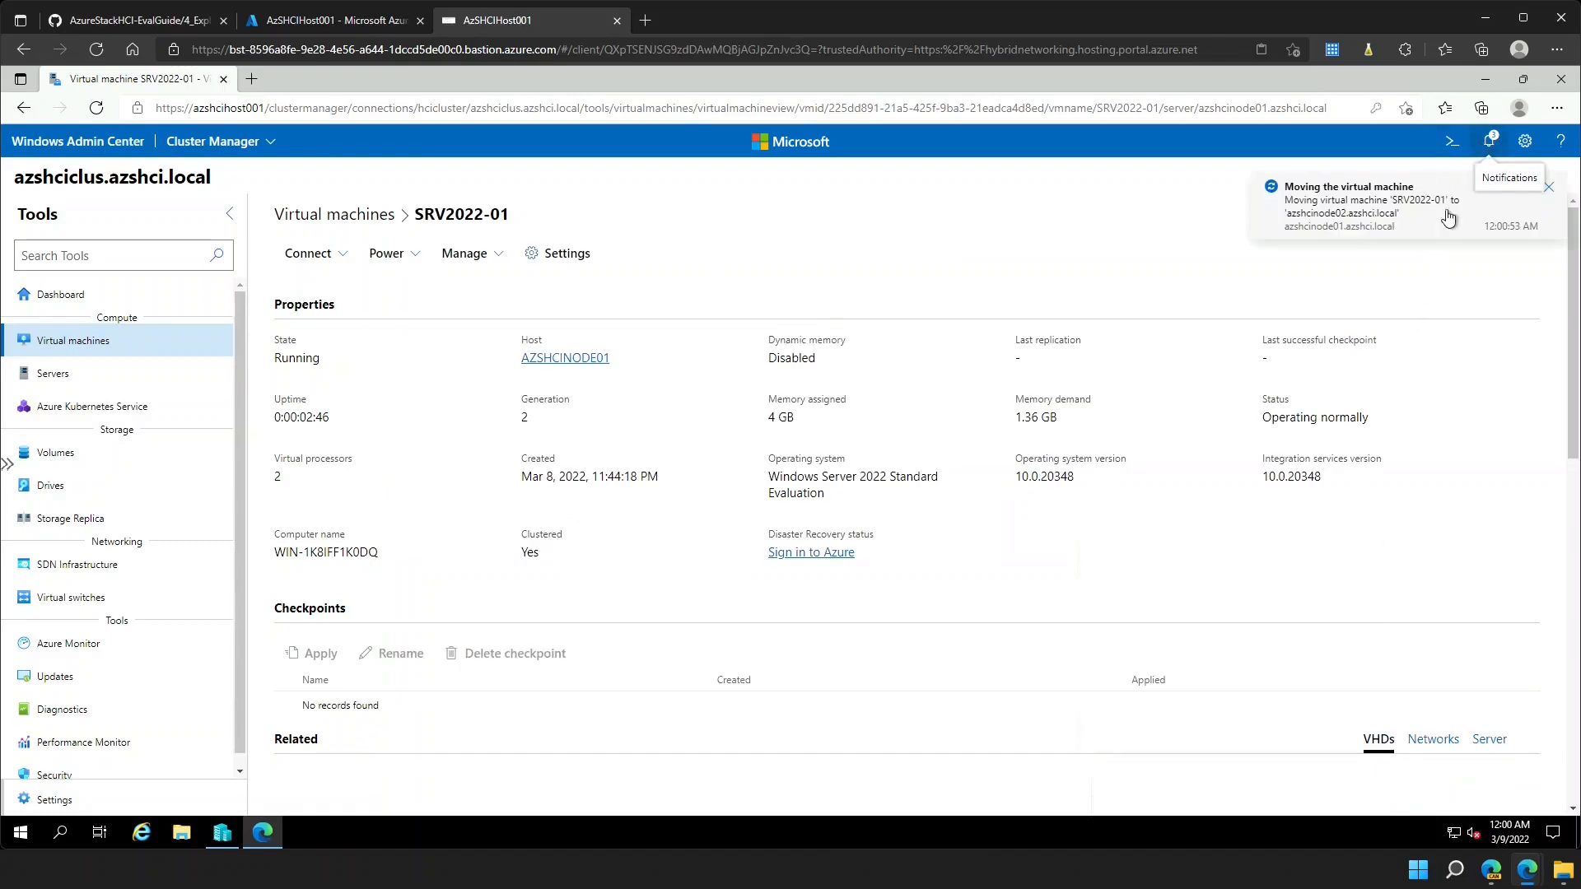
pyautogui.click(1484, 150)
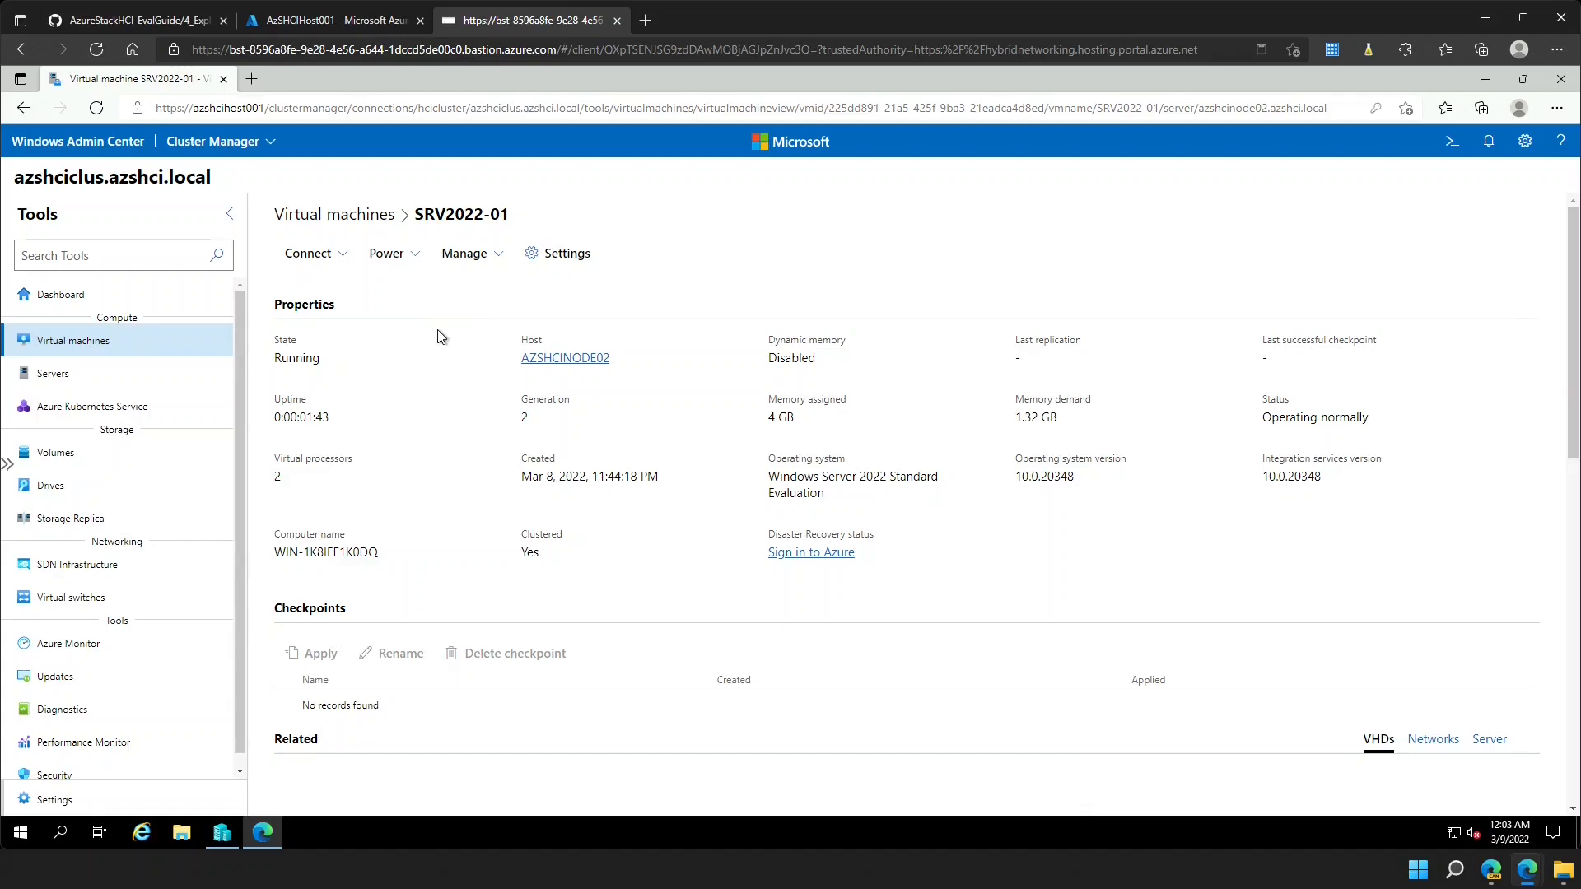
# - Try connecting to SRV2022-01 in the browser, submitting the account password twice
pyautogui.click(334, 257)
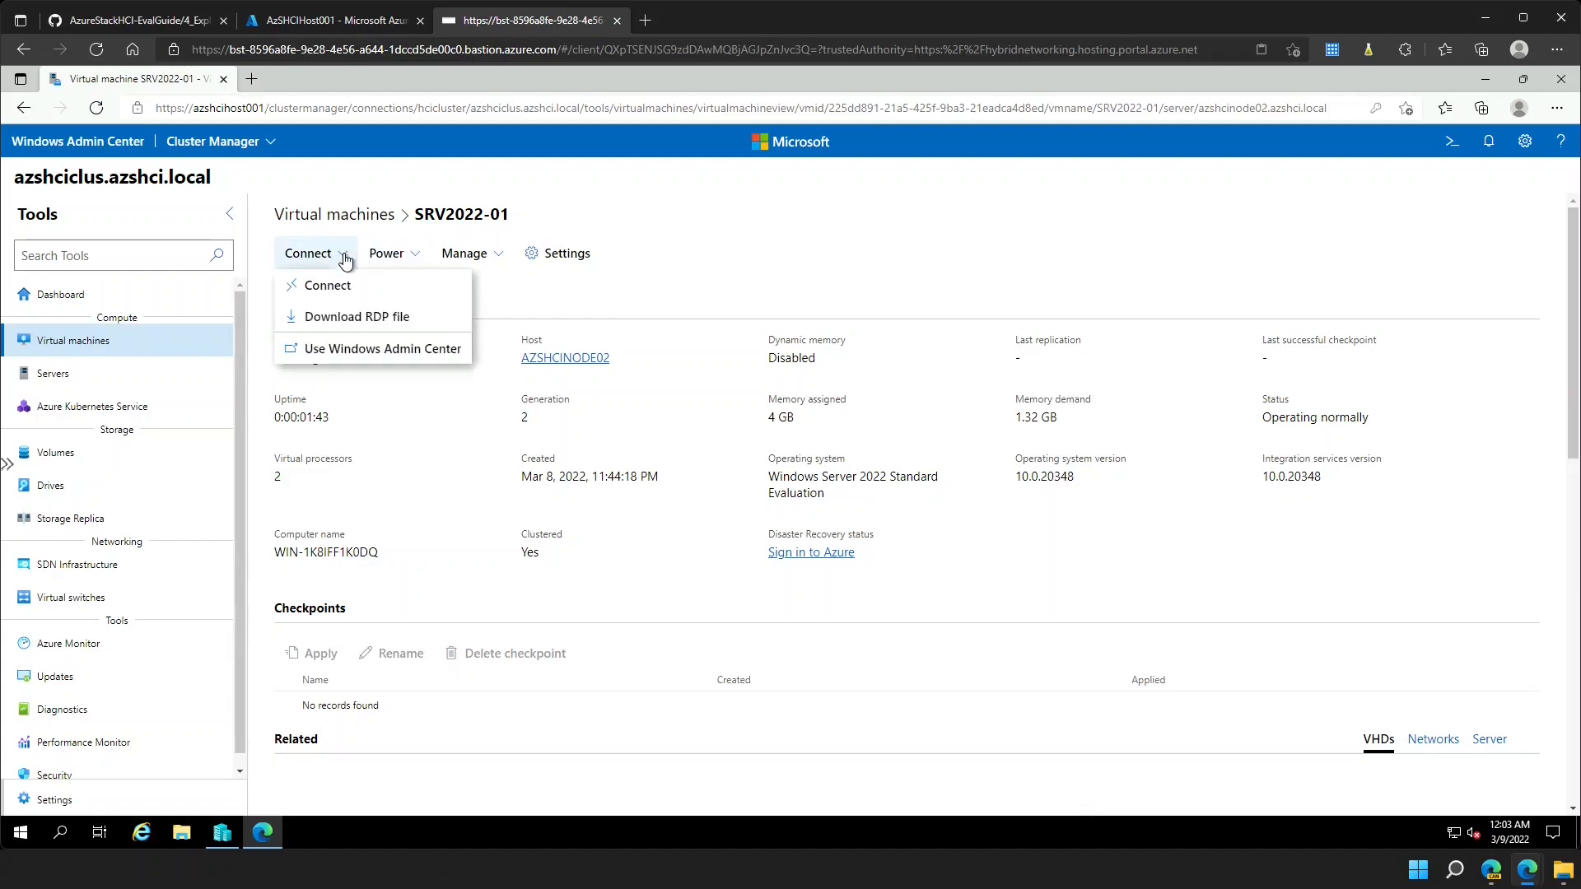
pyautogui.click(343, 289)
pyautogui.click(830, 568)
pyautogui.hotkey('ctrl', 'v')
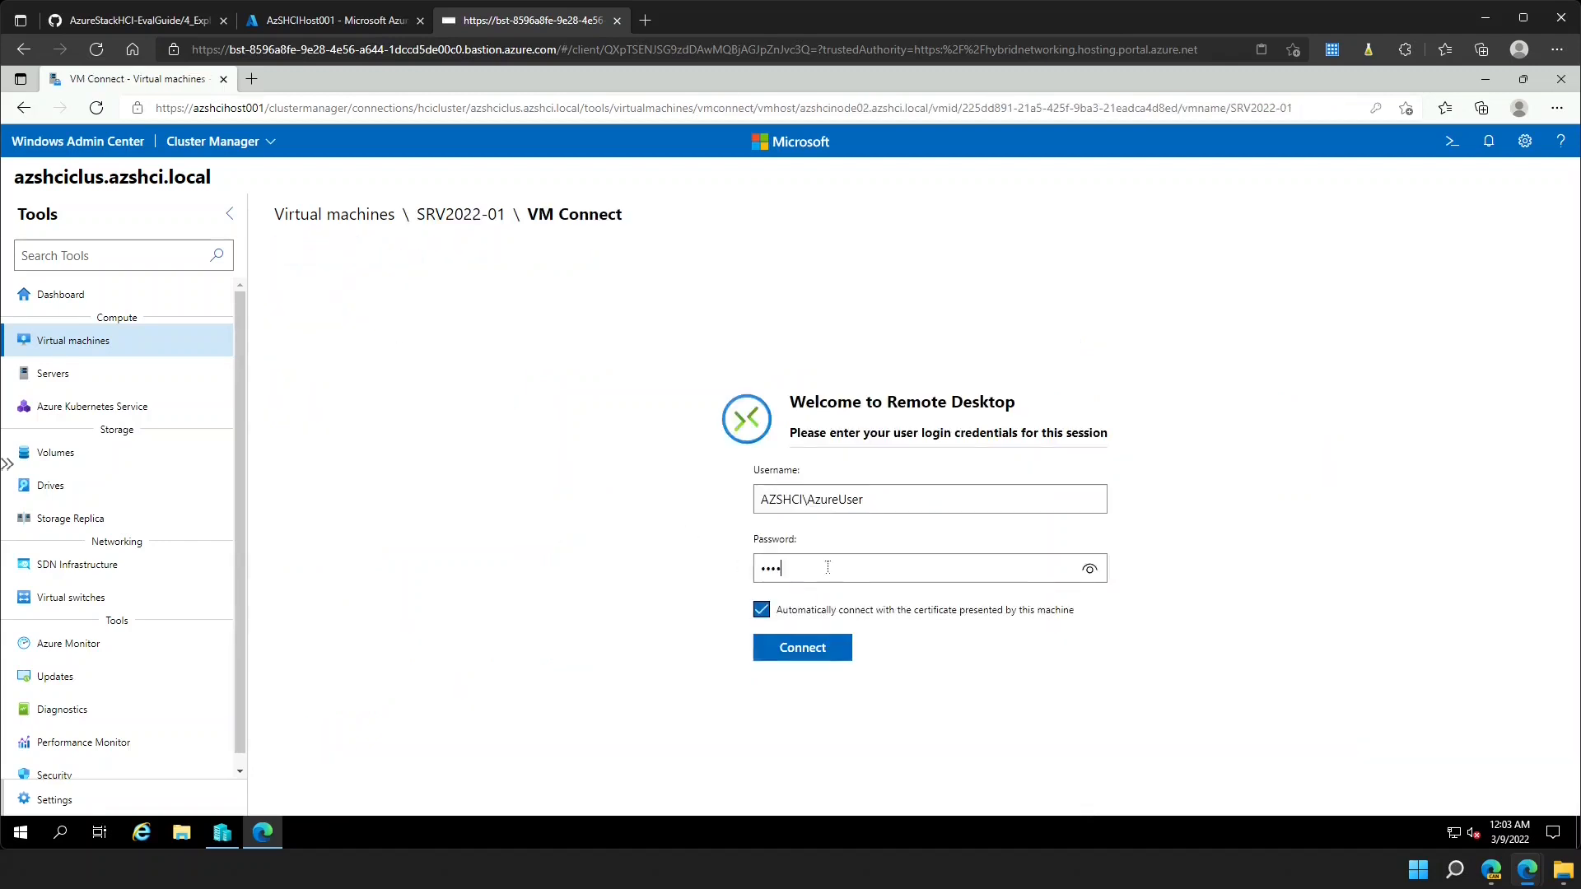
pyautogui.press('Return')
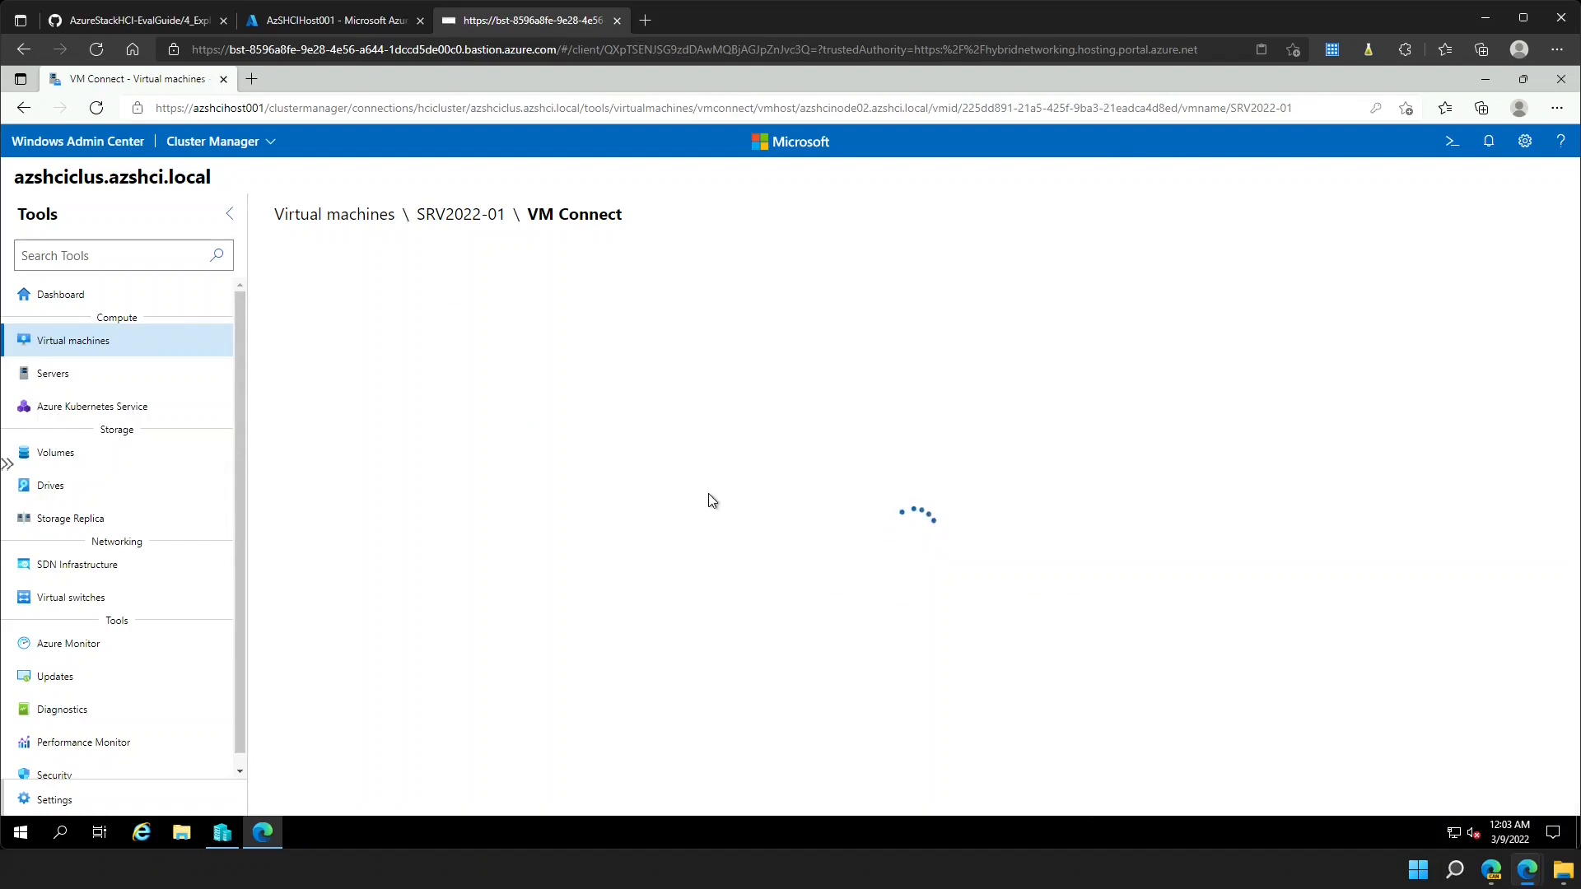
pyautogui.click(483, 219)
pyautogui.click(313, 251)
pyautogui.click(342, 288)
pyautogui.click(785, 568)
pyautogui.hotkey('ctrl', 'v')
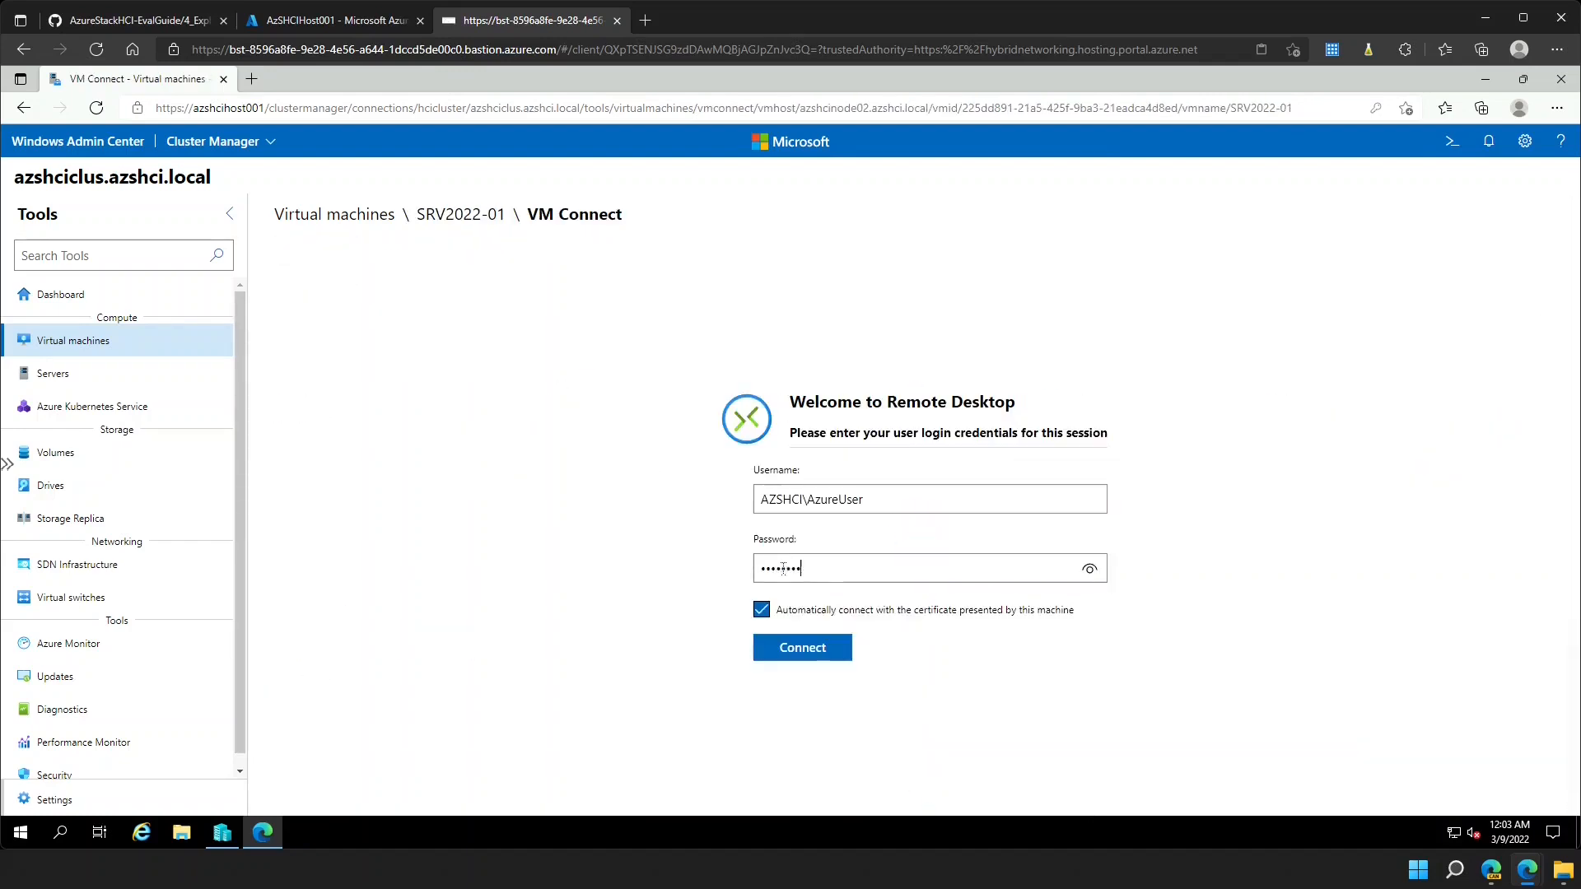
pyautogui.press('Return')
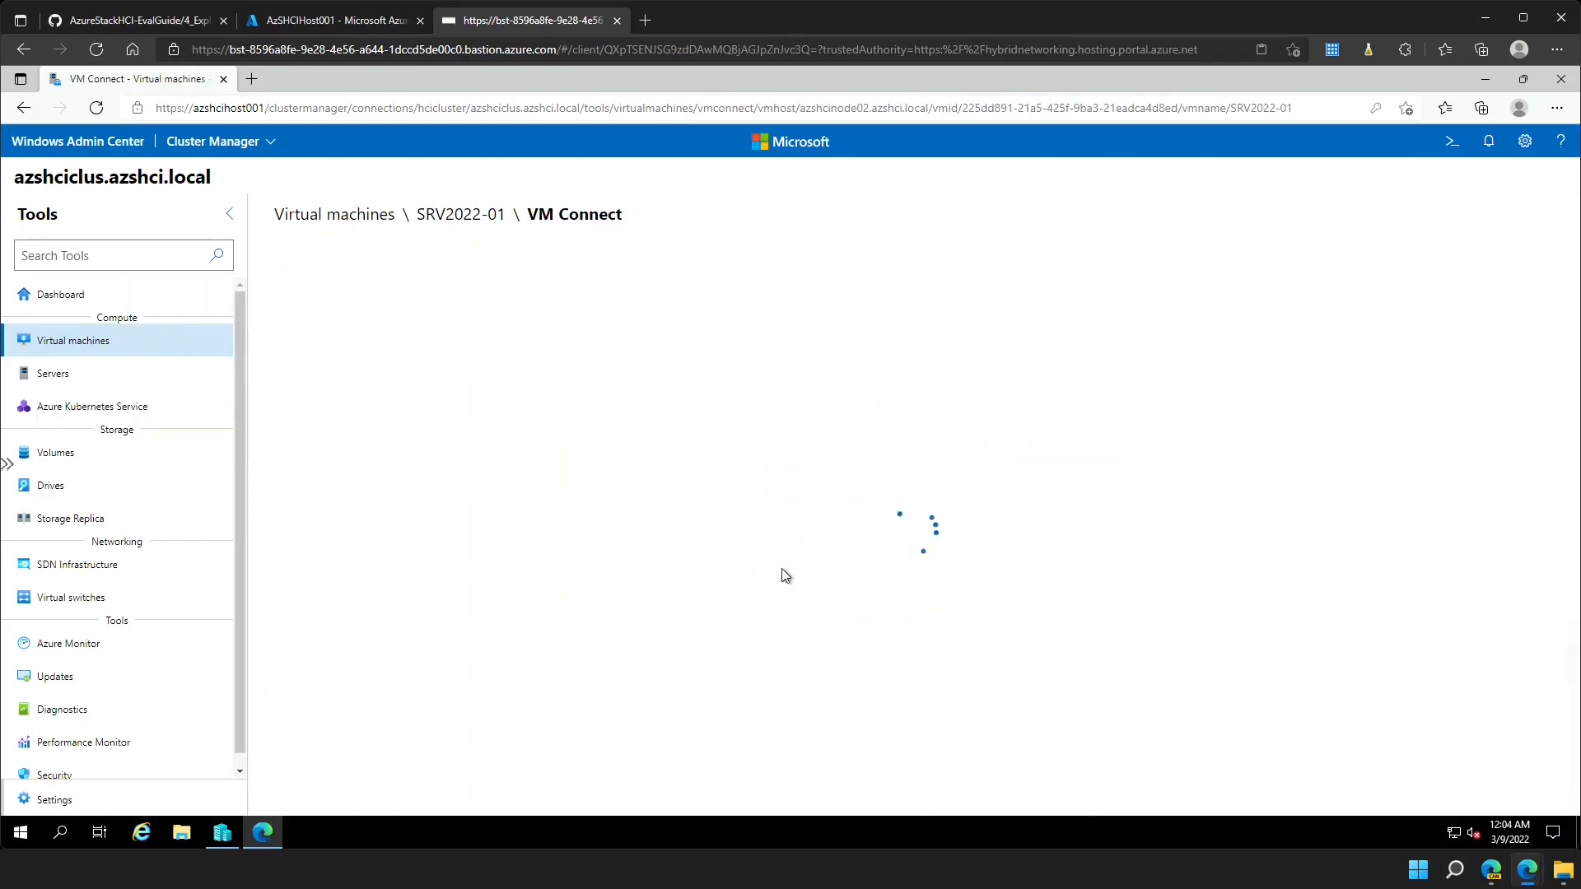
# - Download SRV2022-01's RDP file, open it and sign in with the admin credentials
pyautogui.click(436, 216)
pyautogui.click(308, 253)
pyautogui.click(339, 311)
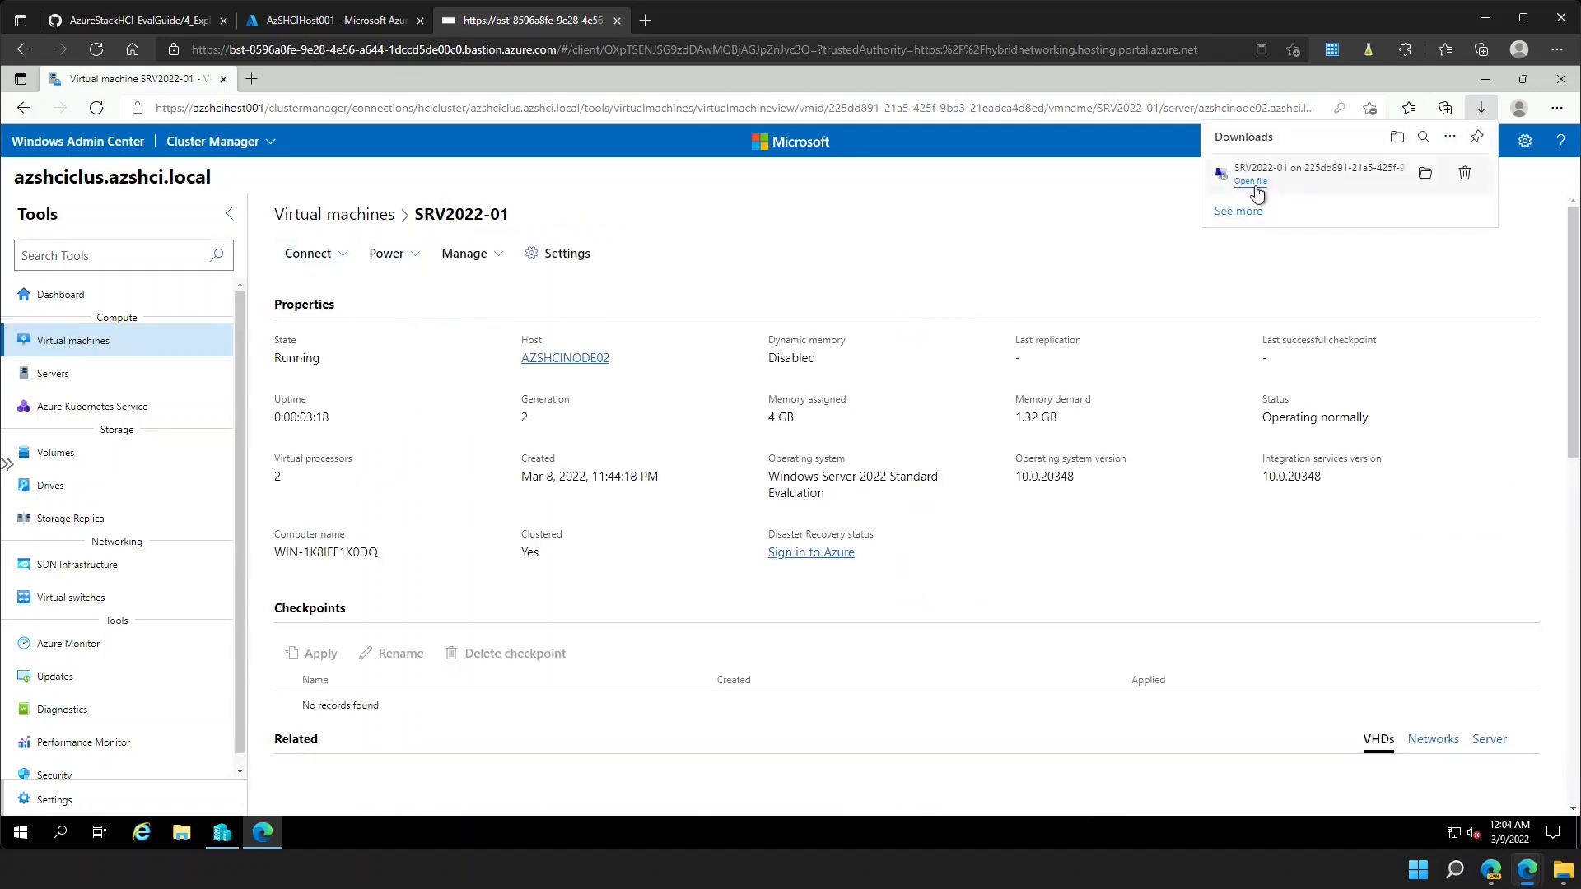
pyautogui.click(1251, 182)
pyautogui.click(903, 536)
pyautogui.write('azureuser')
pyautogui.press('Tab')
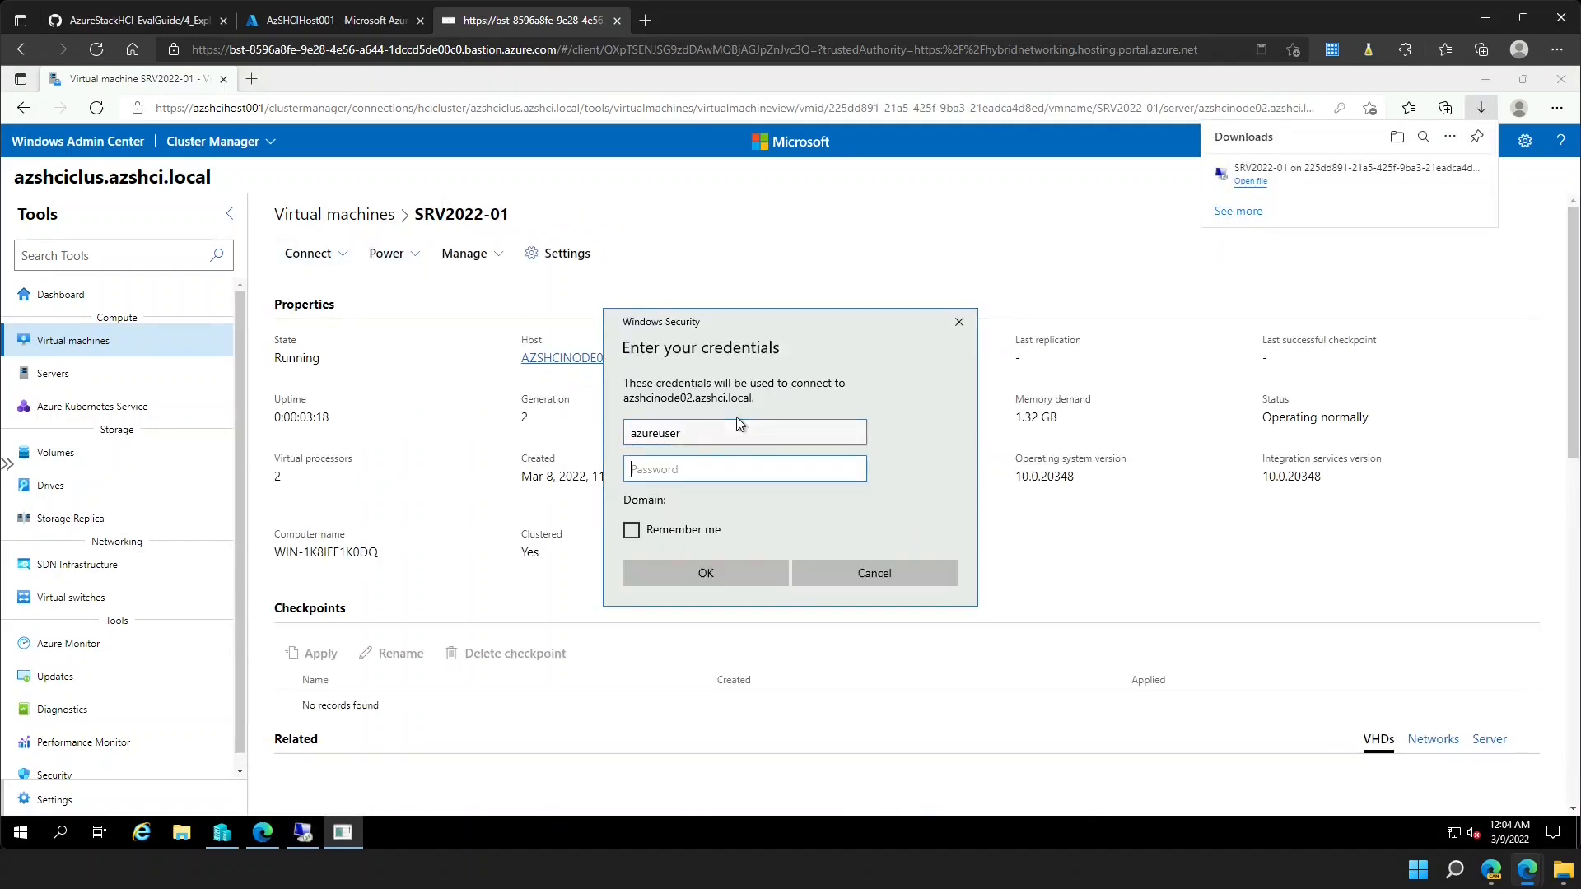
pyautogui.write('P*************')
pyautogui.press('Return')
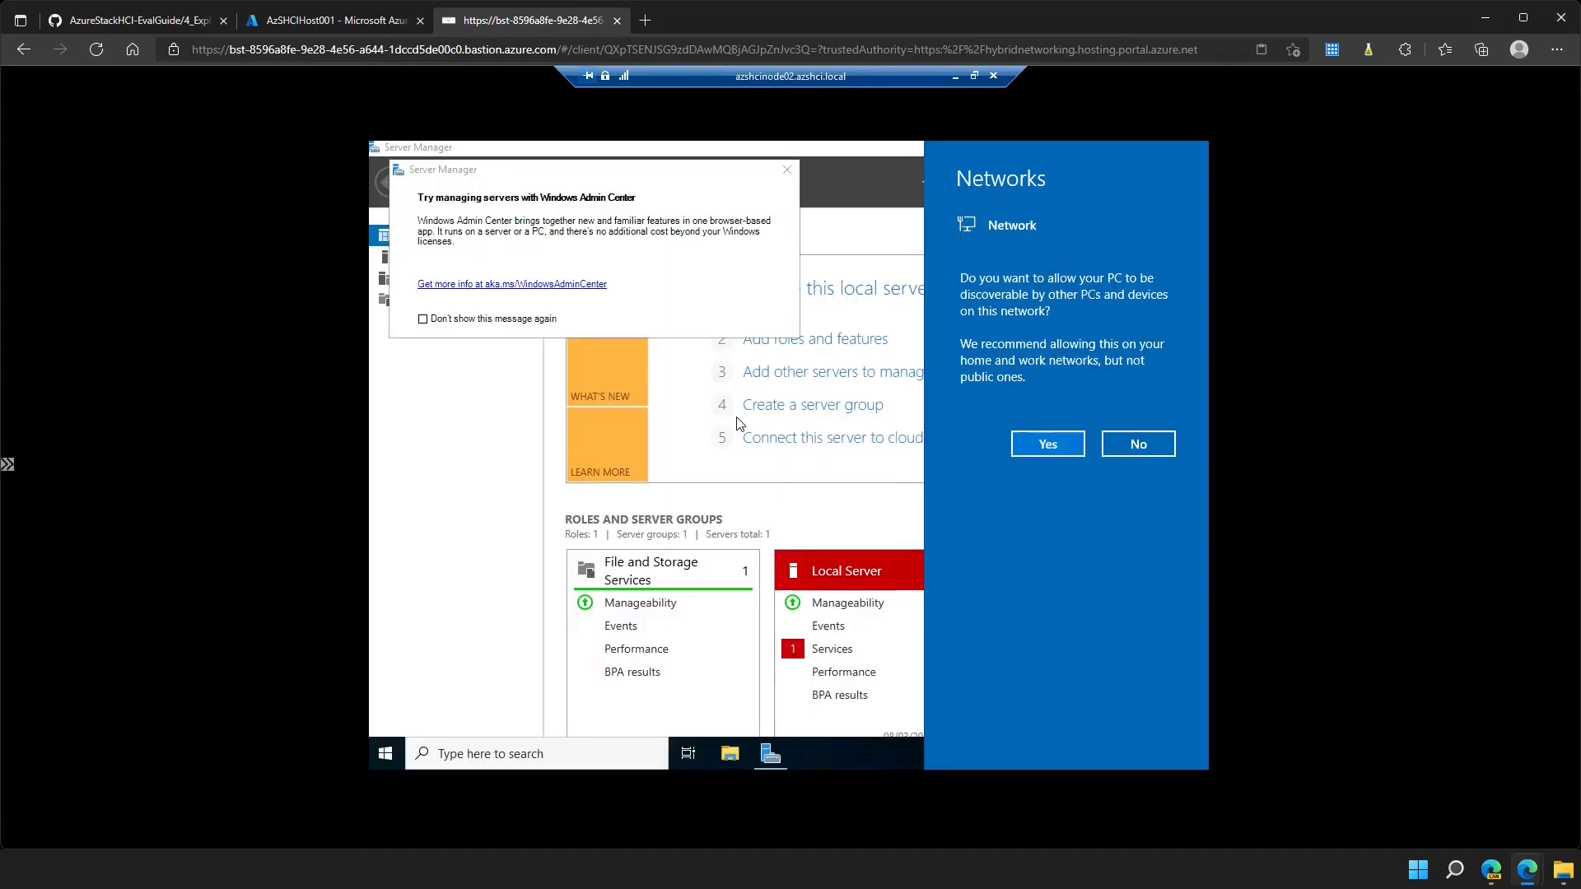
# - Window and enlarge the RDP session, allow network discovery, and dismiss the Windows Admin Center popup
pyautogui.click(976, 77)
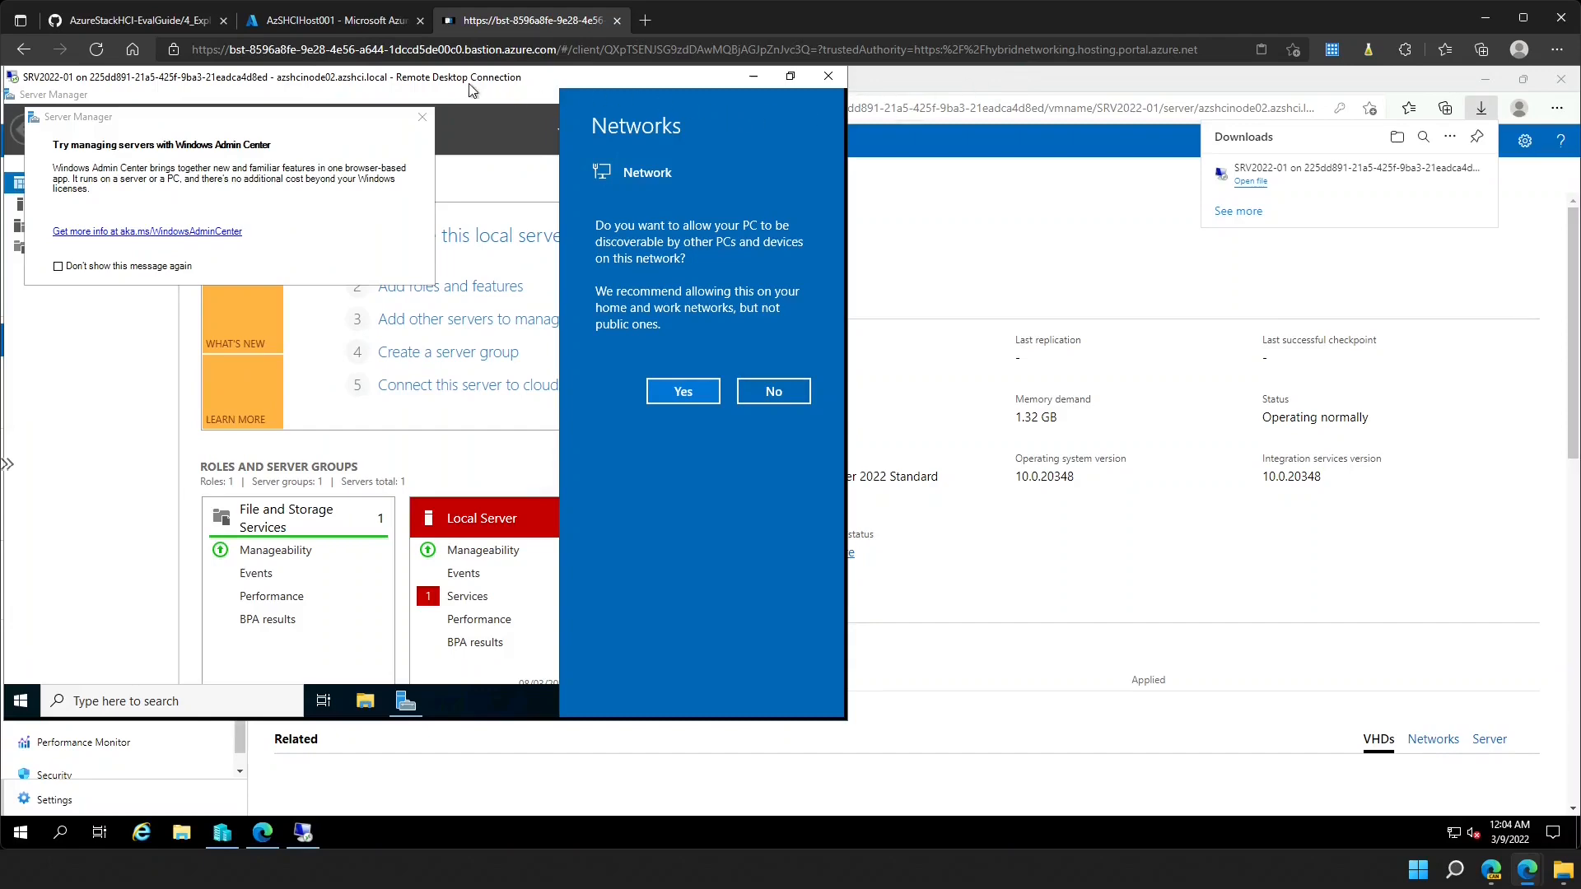
pyautogui.moveTo(326, 77); pyautogui.dragTo(634, 123)
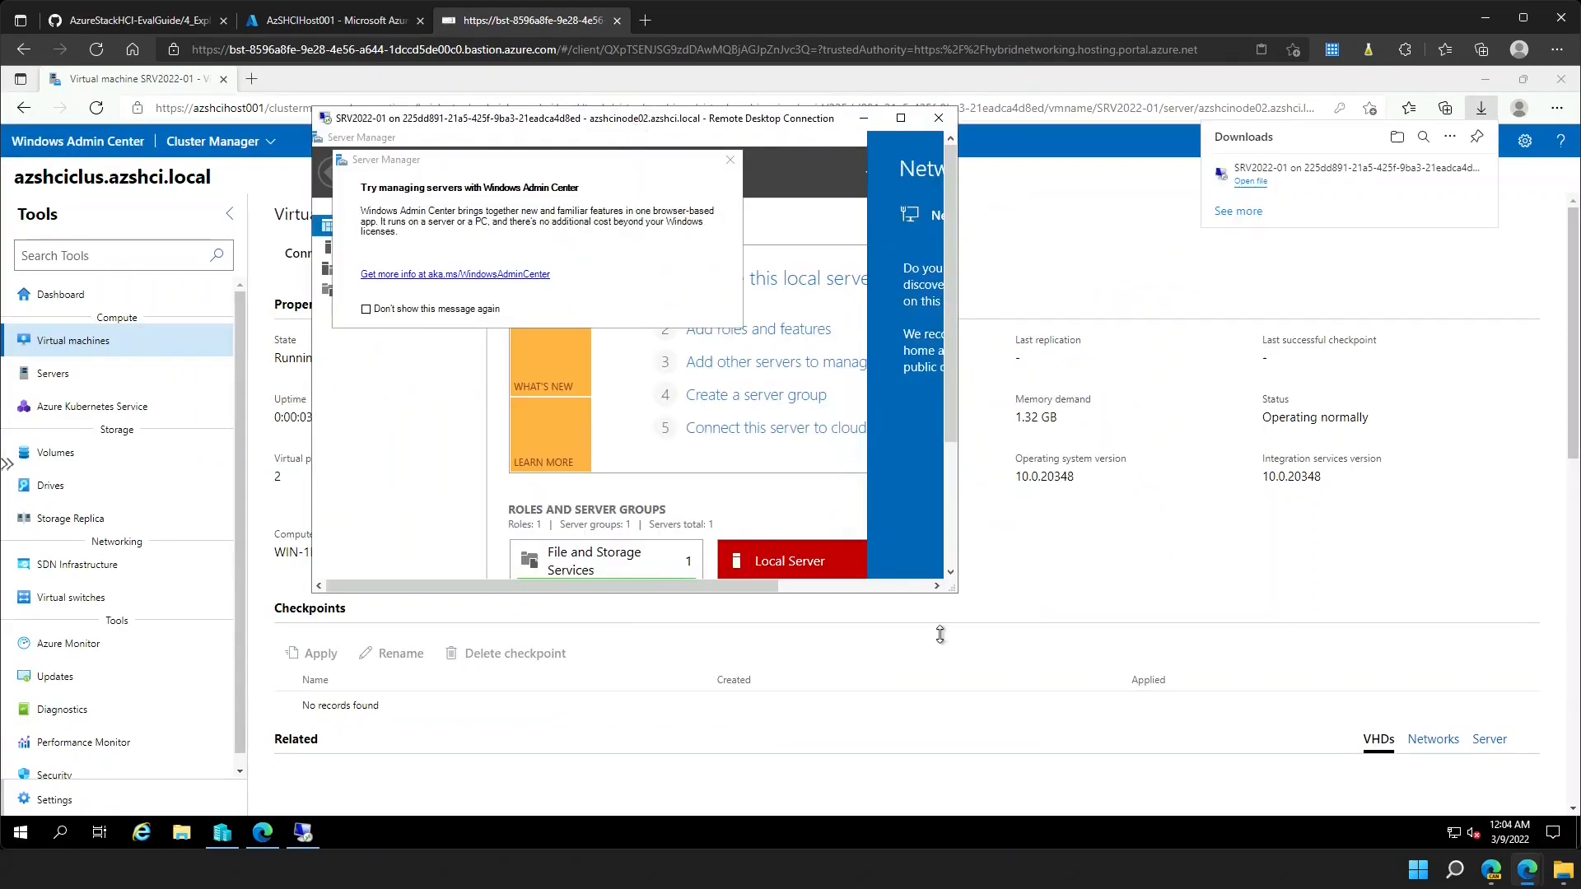
pyautogui.moveTo(953, 588); pyautogui.dragTo(1301, 772)
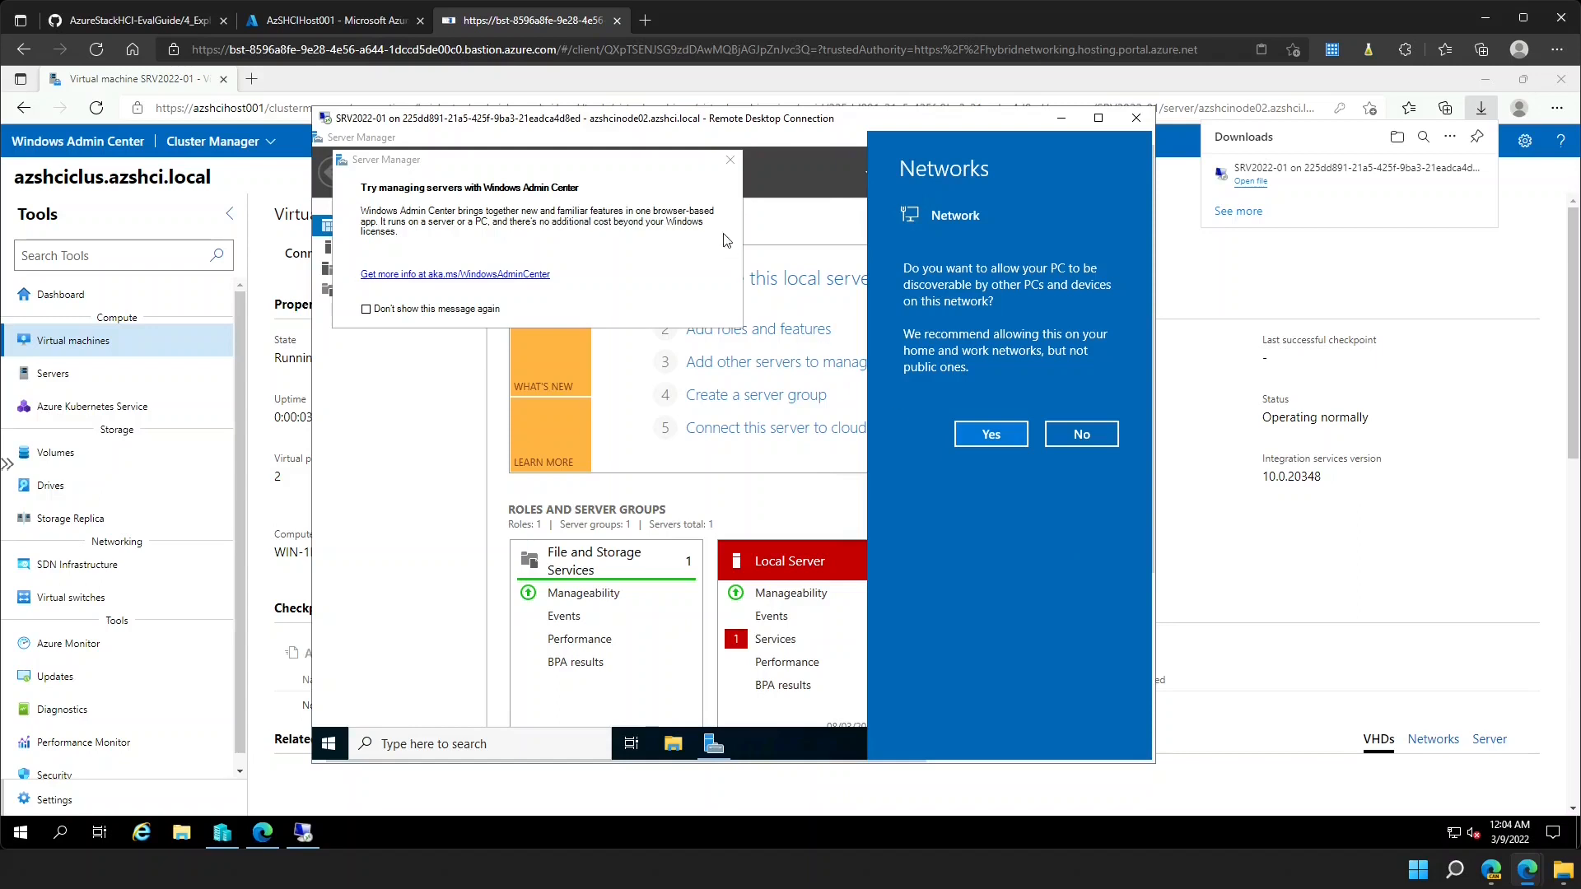
pyautogui.click(984, 434)
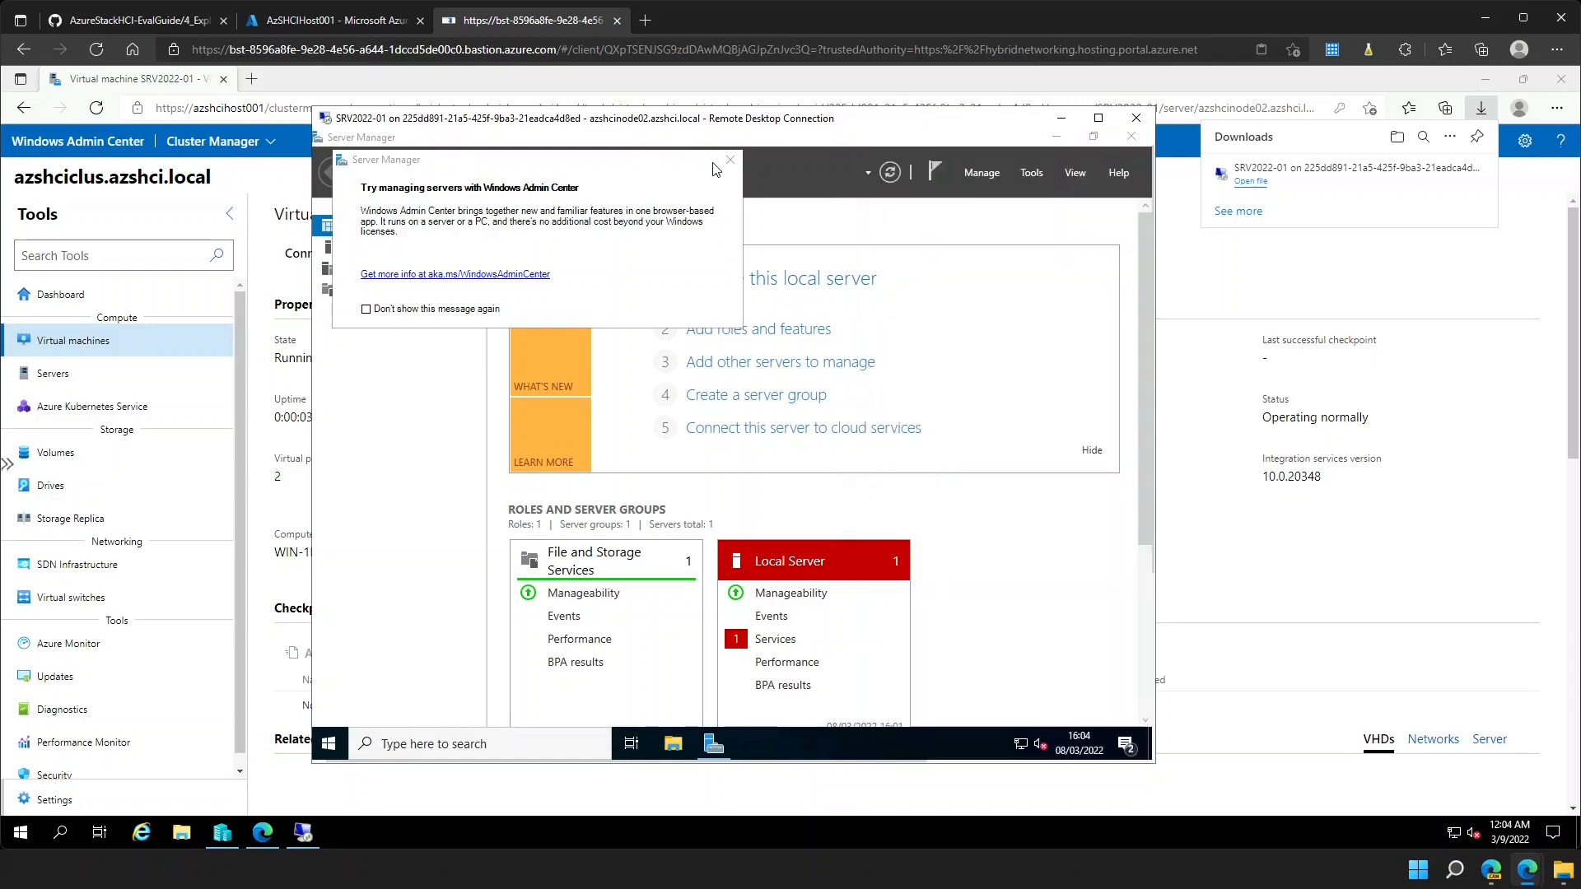
pyautogui.click(729, 163)
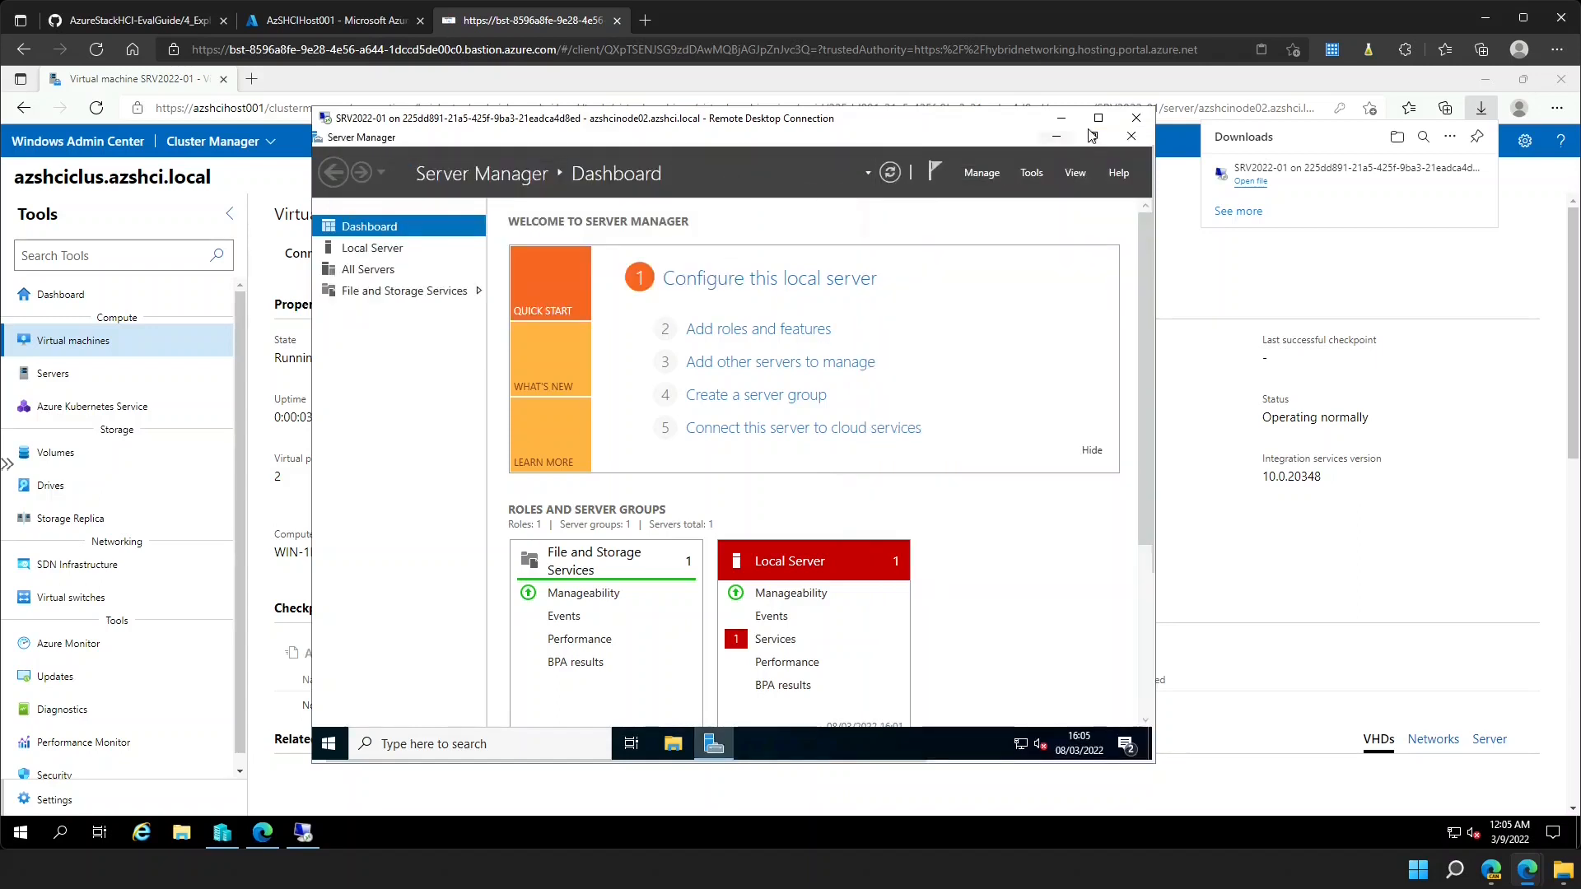
# - End the Remote Desktop session and switch back to the GitHub evaluation guide
pyautogui.click(1131, 125)
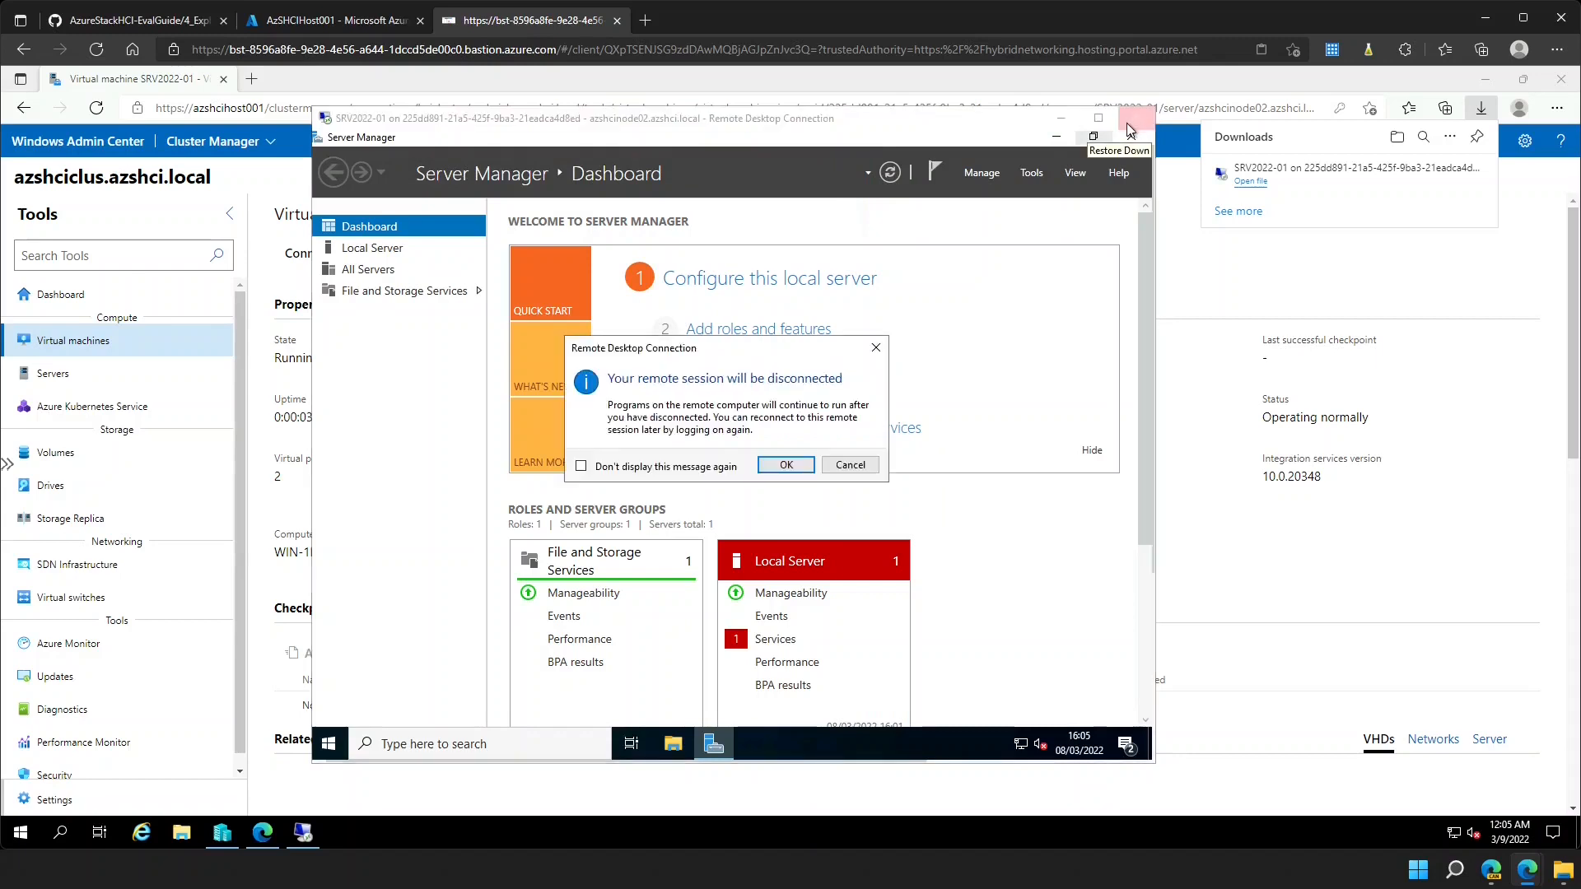
pyautogui.click(786, 465)
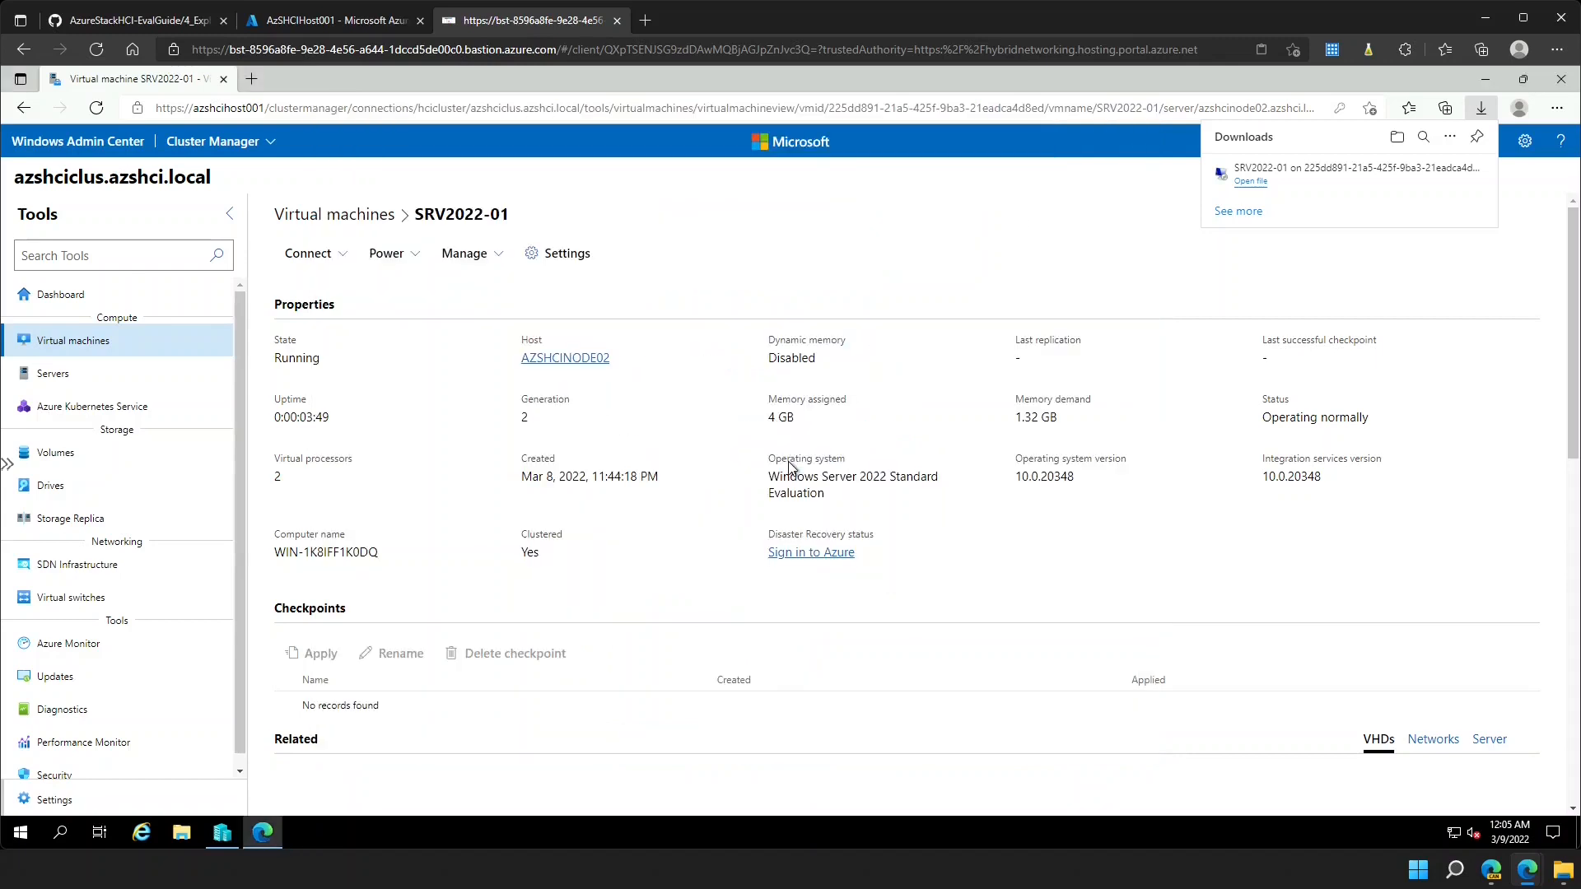
pyautogui.click(151, 23)
# - Copy the PowerShell commands from 'Shutting down the environment' and return to the bastion session tab
pyautogui.scroll(-9, 684, 475)
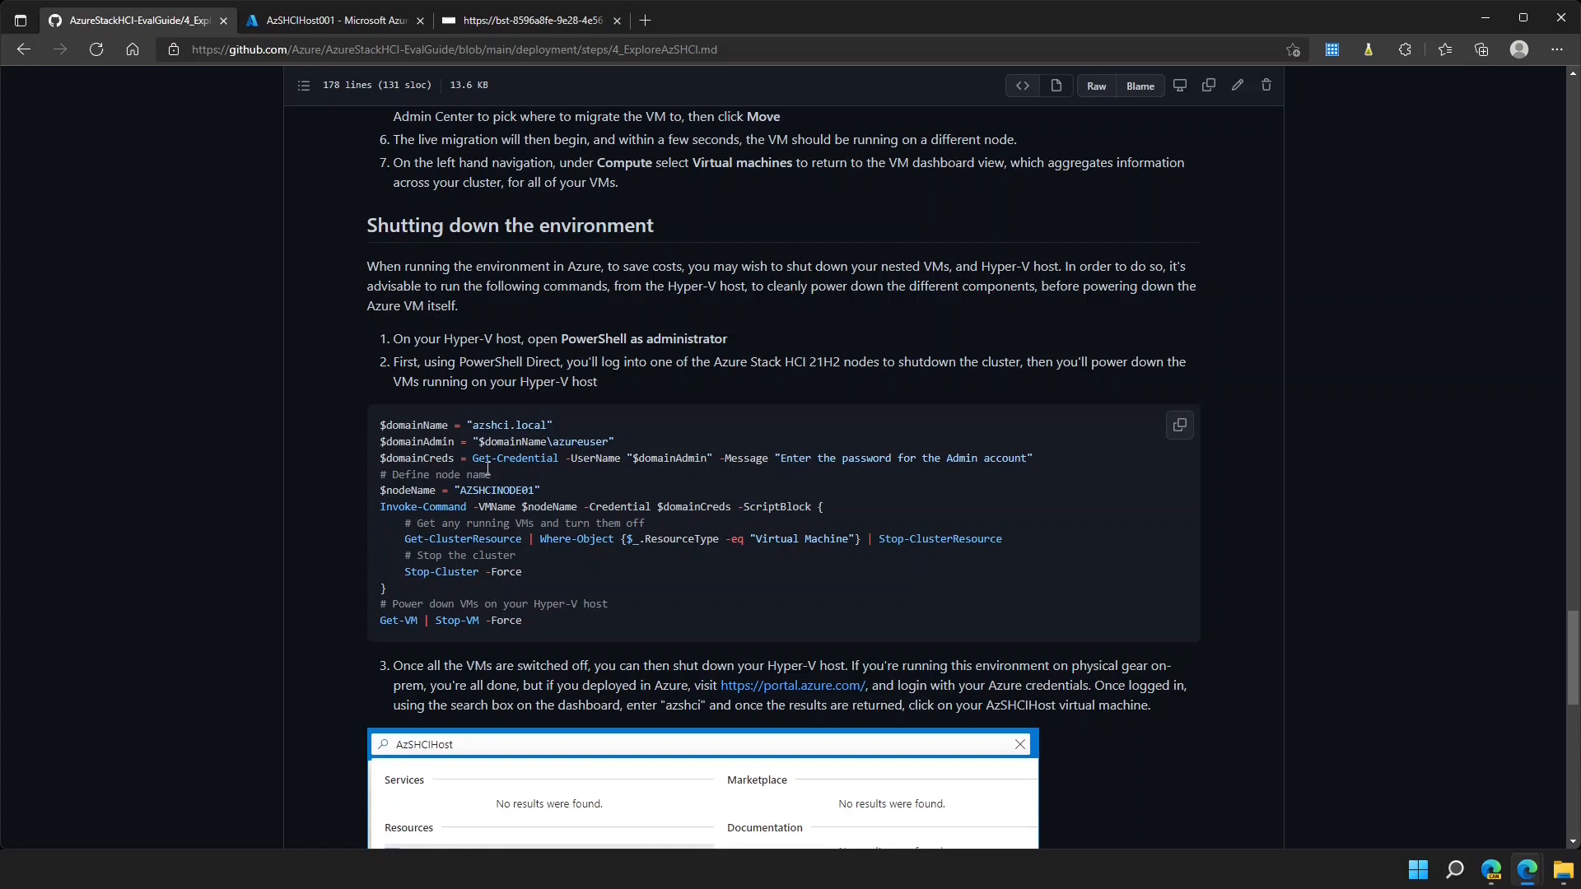
pyautogui.click(1176, 432)
pyautogui.click(523, 21)
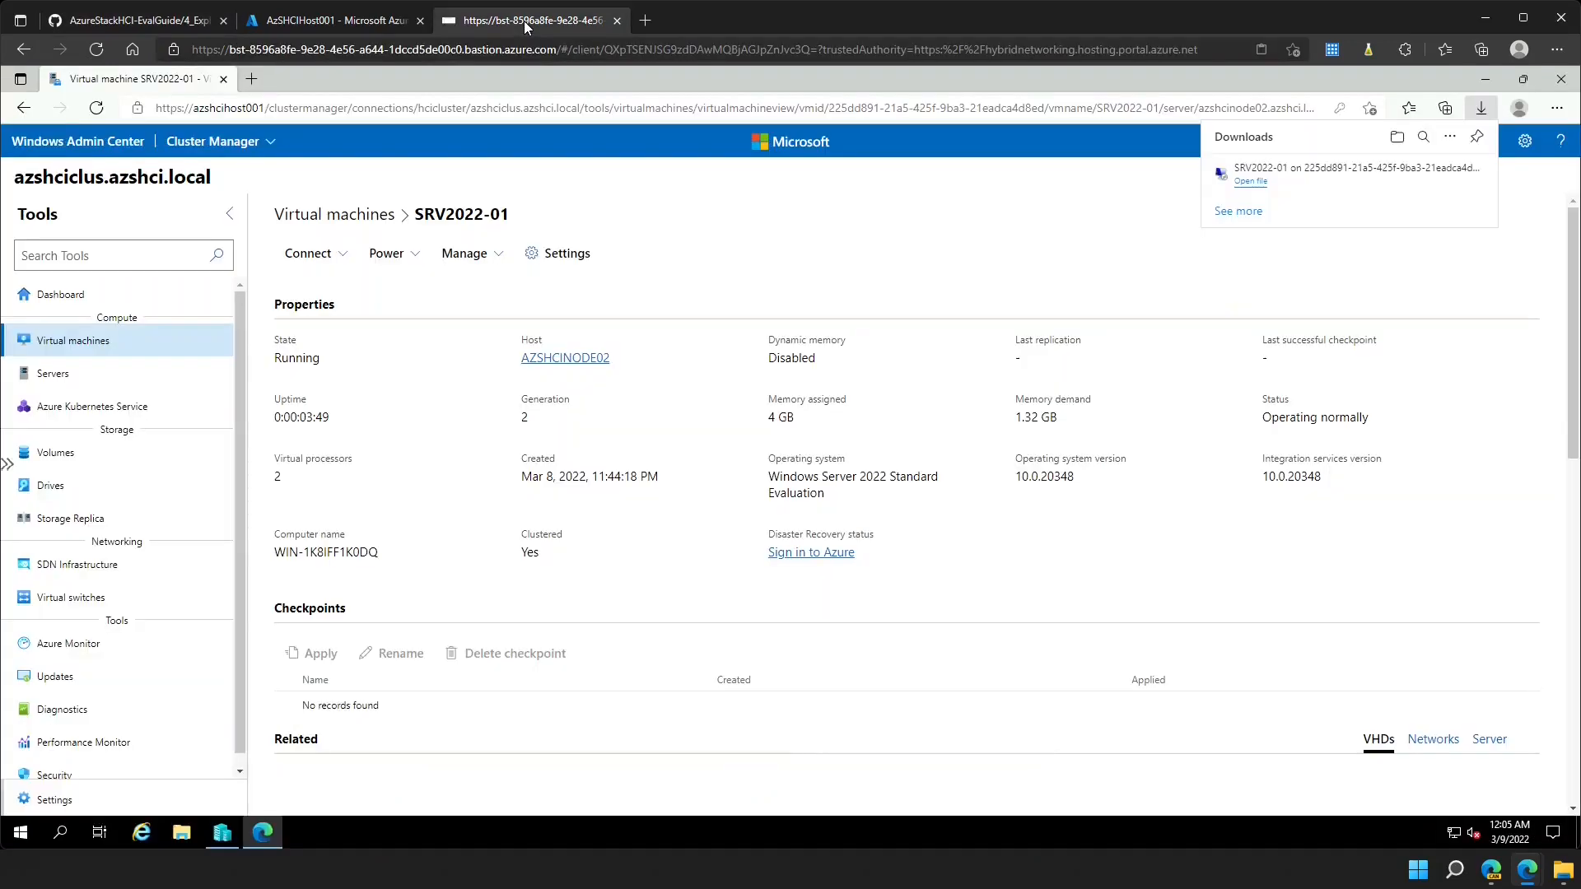
# - Minimize the browser and launch Windows PowerShell ISE from the Start menu
pyautogui.click(1483, 82)
pyautogui.click(1480, 79)
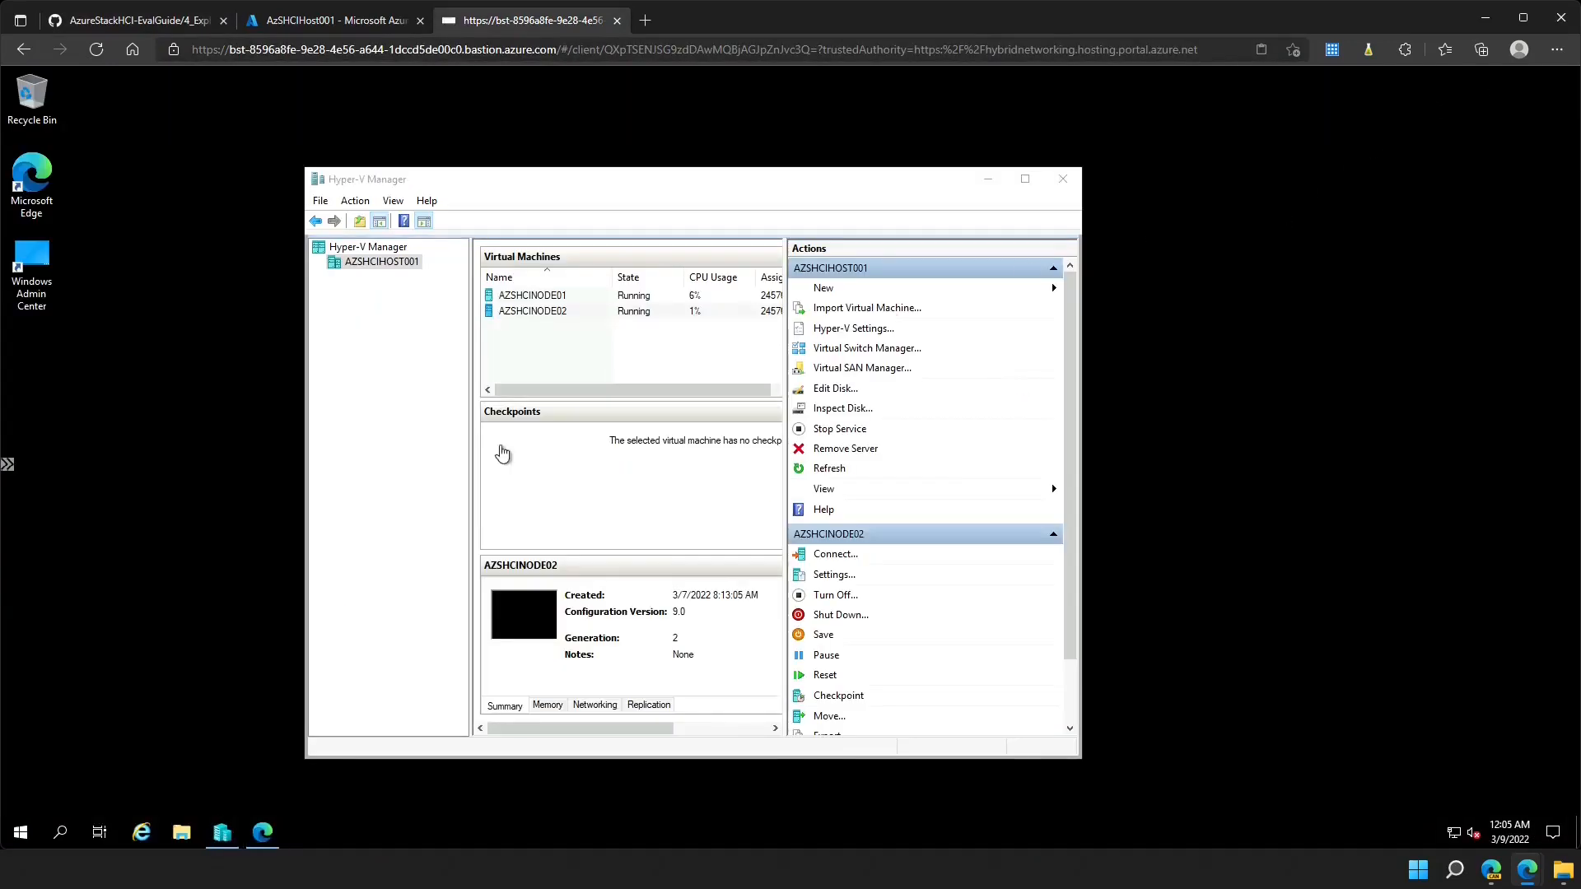
pyautogui.click(20, 833)
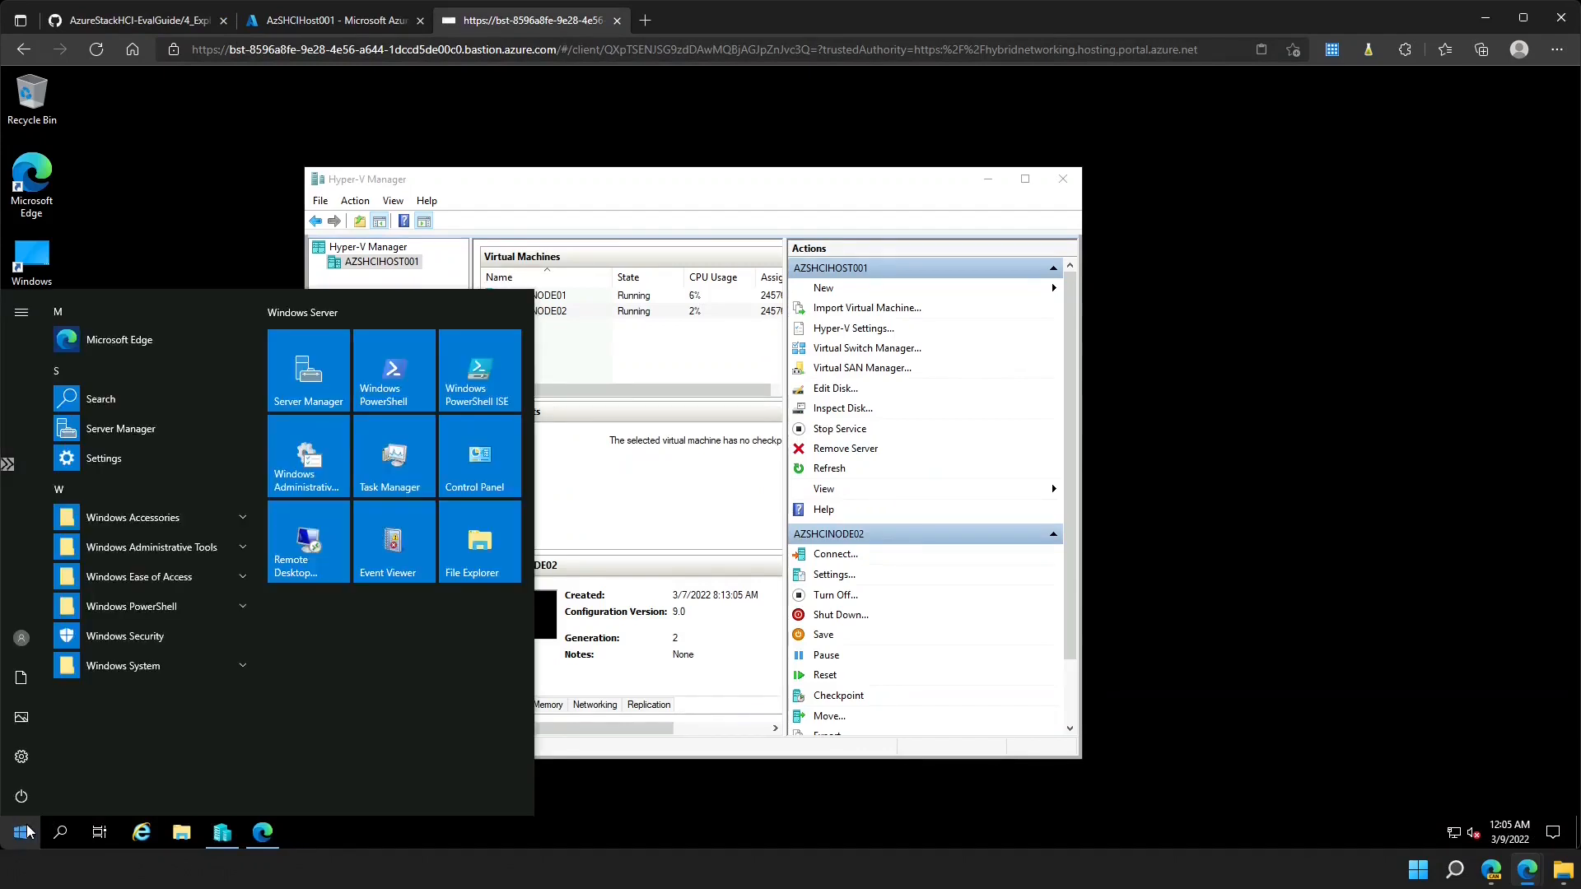
pyautogui.click(476, 378)
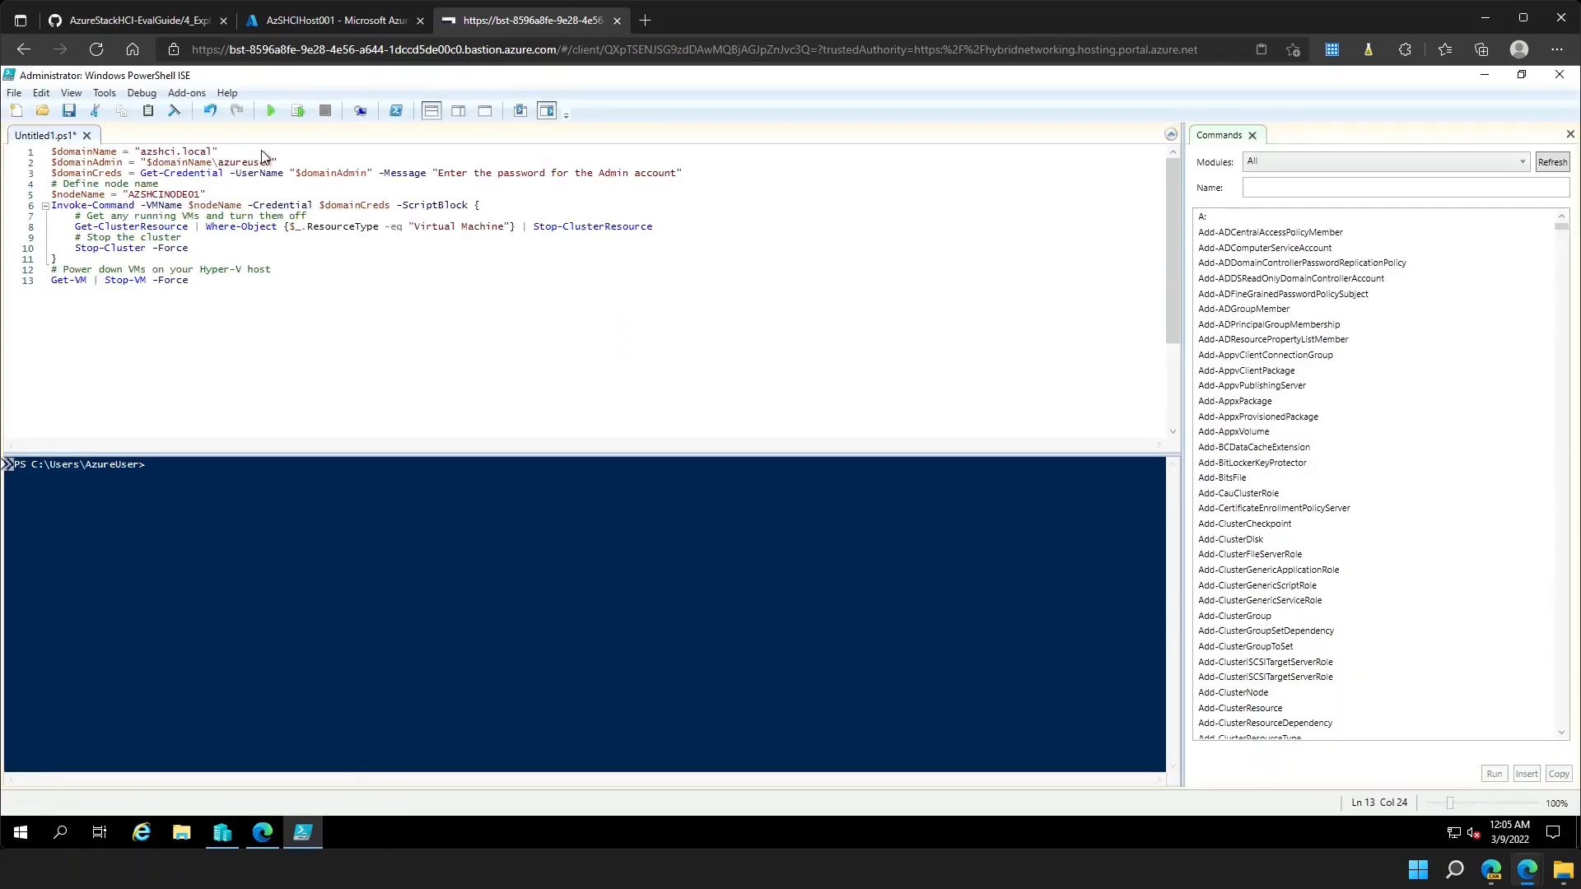
# - Save the pasted shutdown script to the Desktop as ShutdownEnv.ps1
pyautogui.hotkey('ctrl', 's')
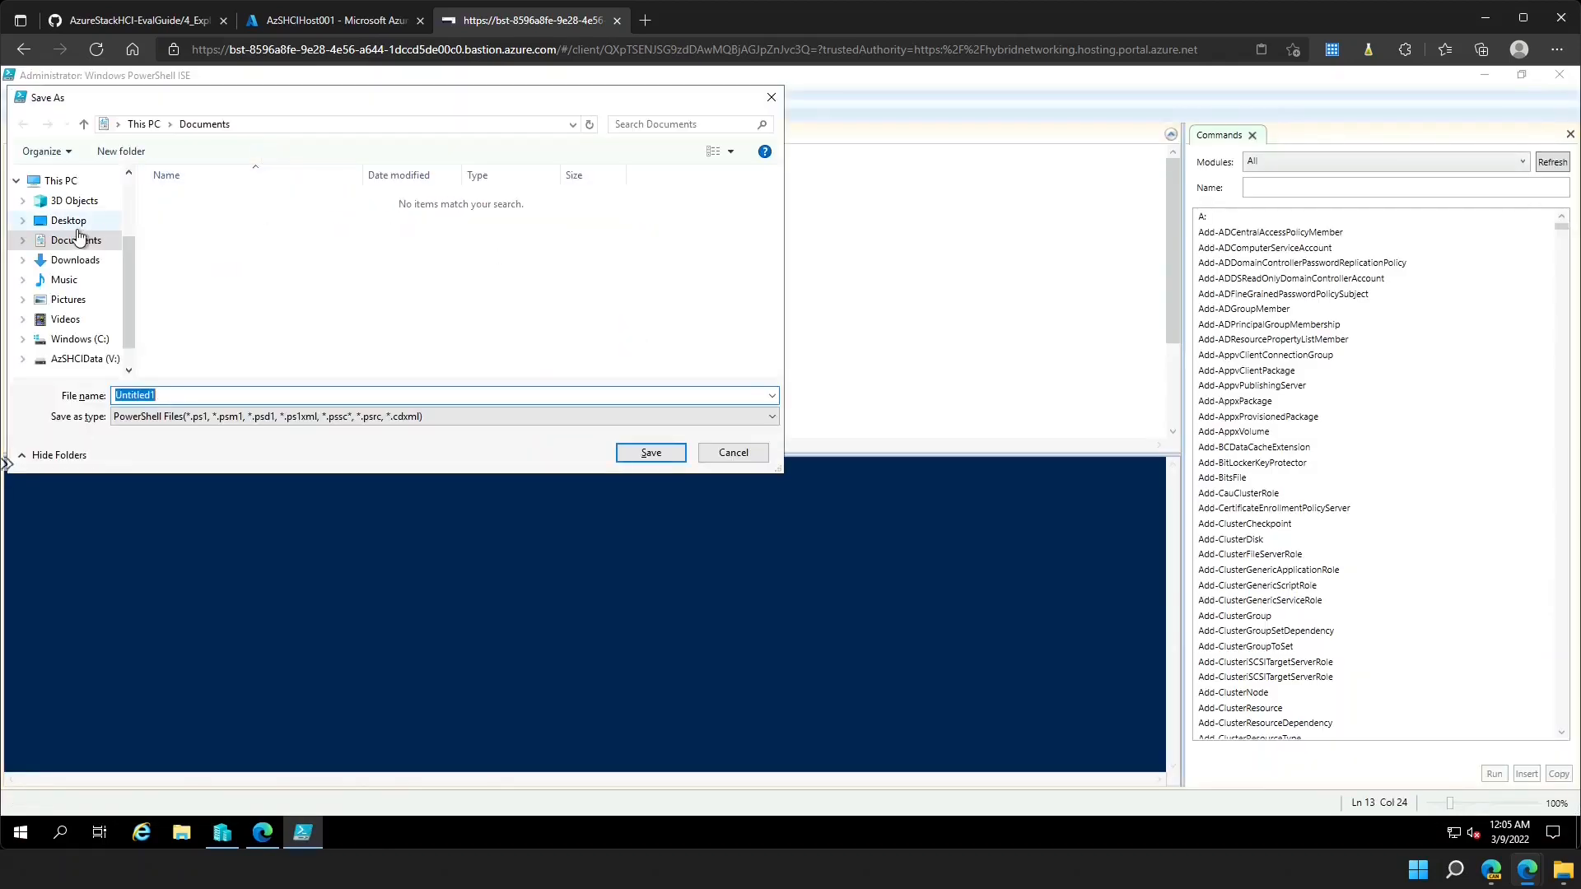
pyautogui.click(73, 223)
pyautogui.doubleClick(192, 393)
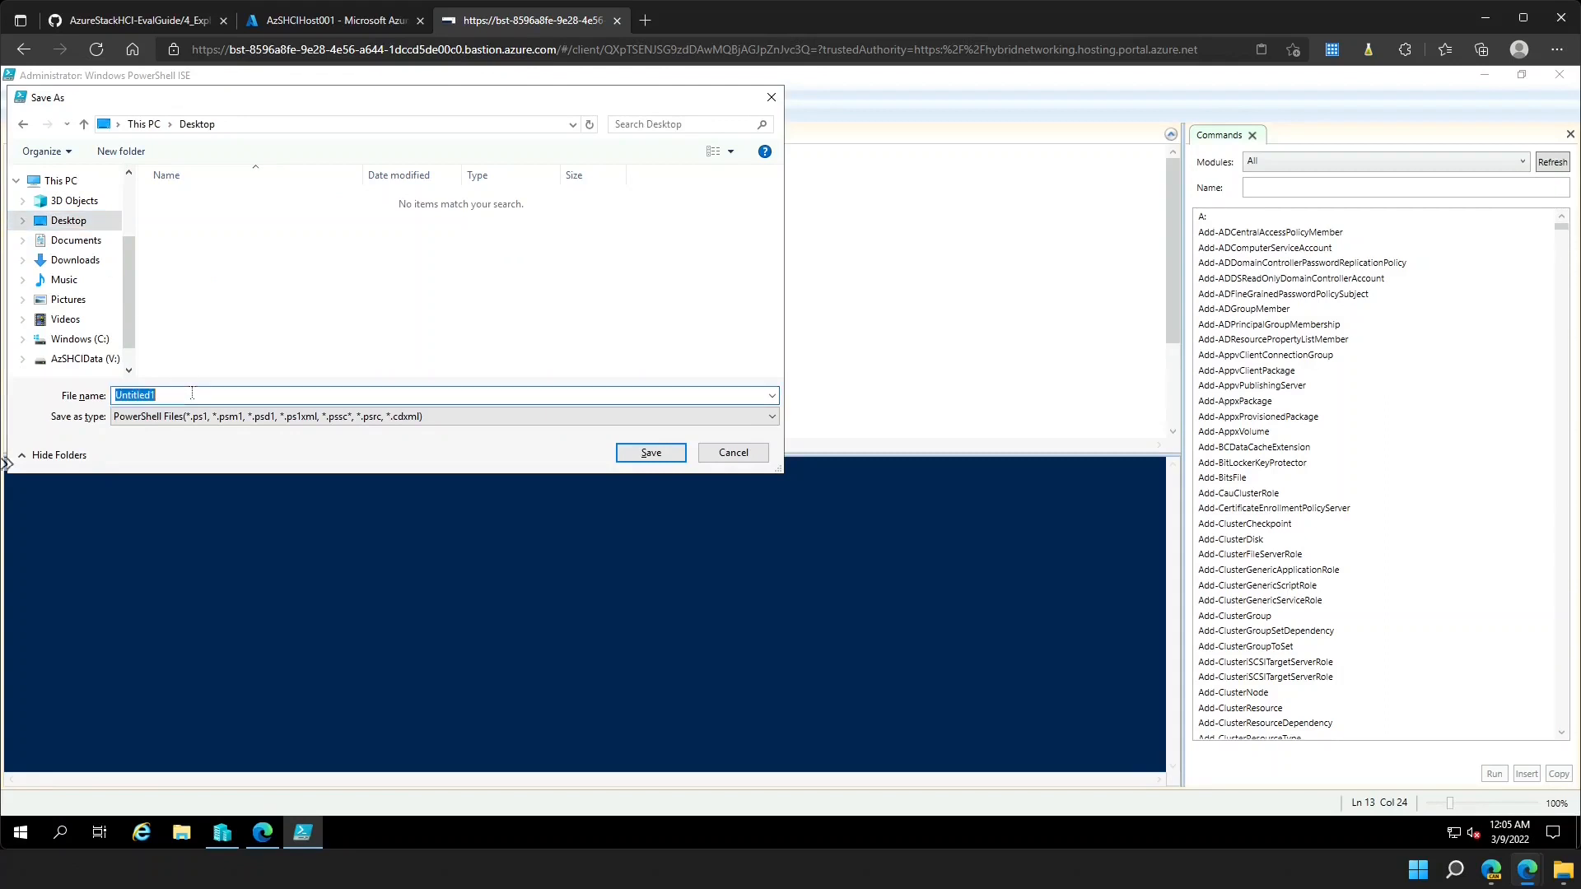
pyautogui.write('Shutdows')
pyautogui.press('BackSpace')
pyautogui.write('nEnv')
pyautogui.click(643, 453)
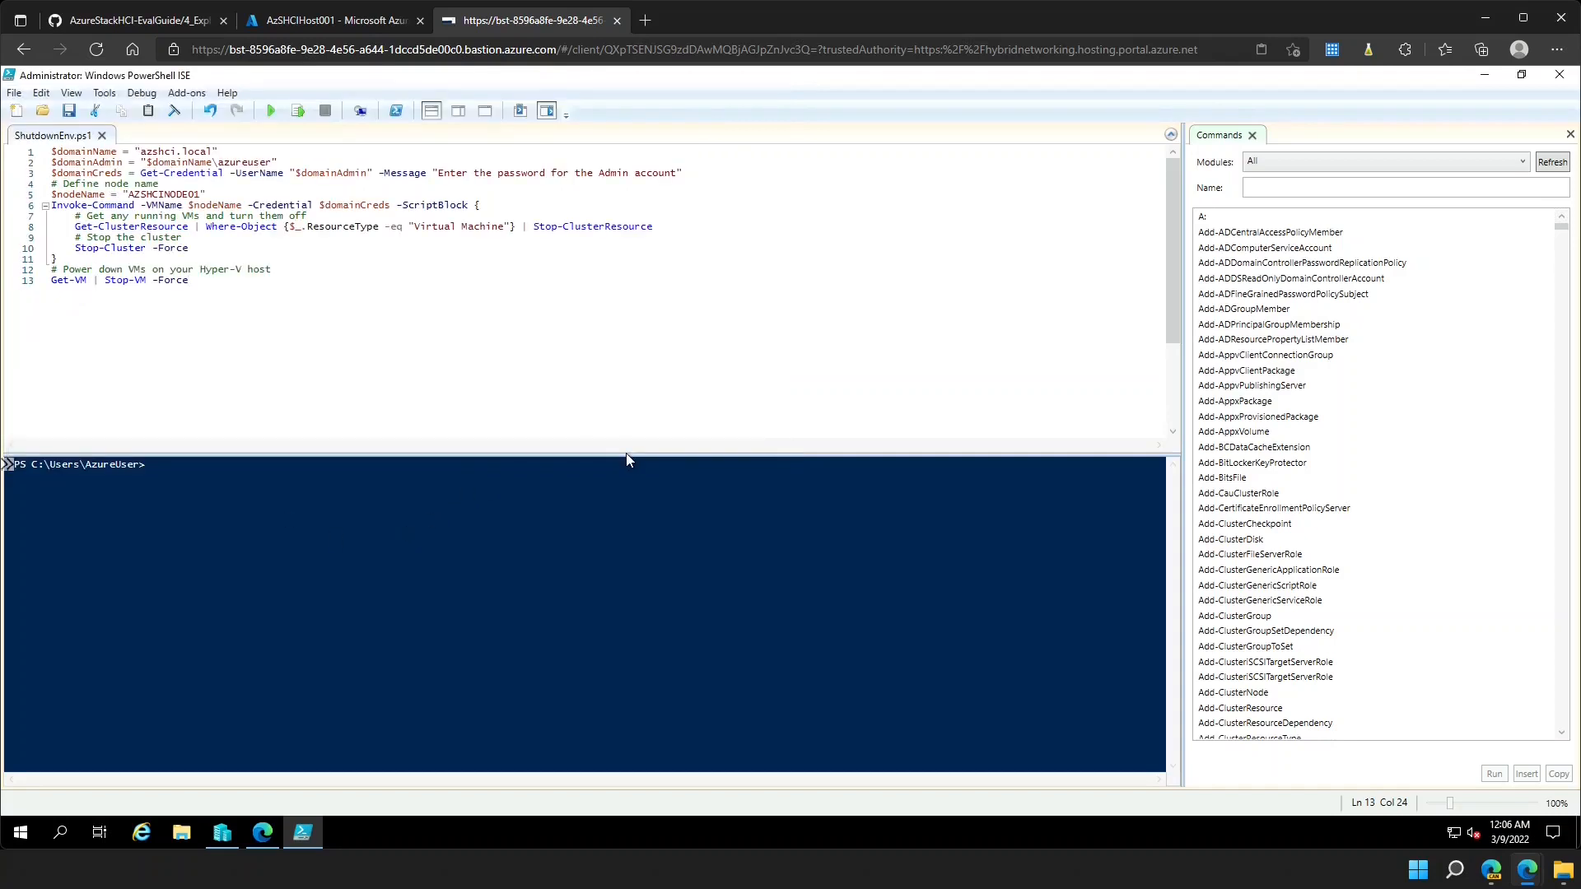
# - Run ShutdownEnv.ps1 with the admin password and wait until both node VMs show Off
pyautogui.moveTo(737, 77); pyautogui.dragTo(1386, 222)
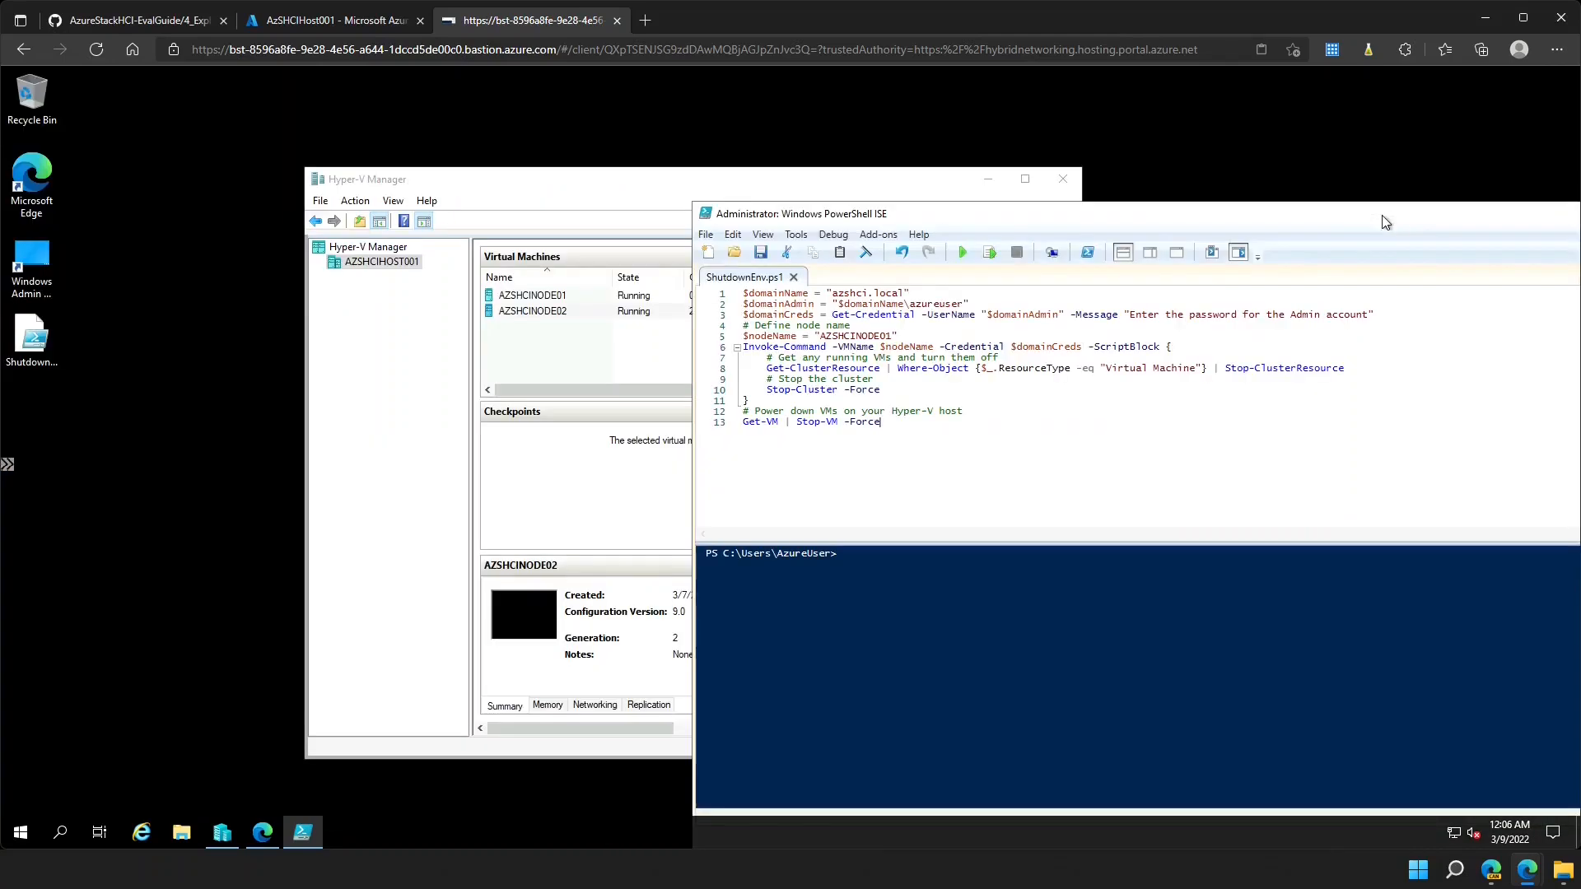
pyautogui.click(962, 253)
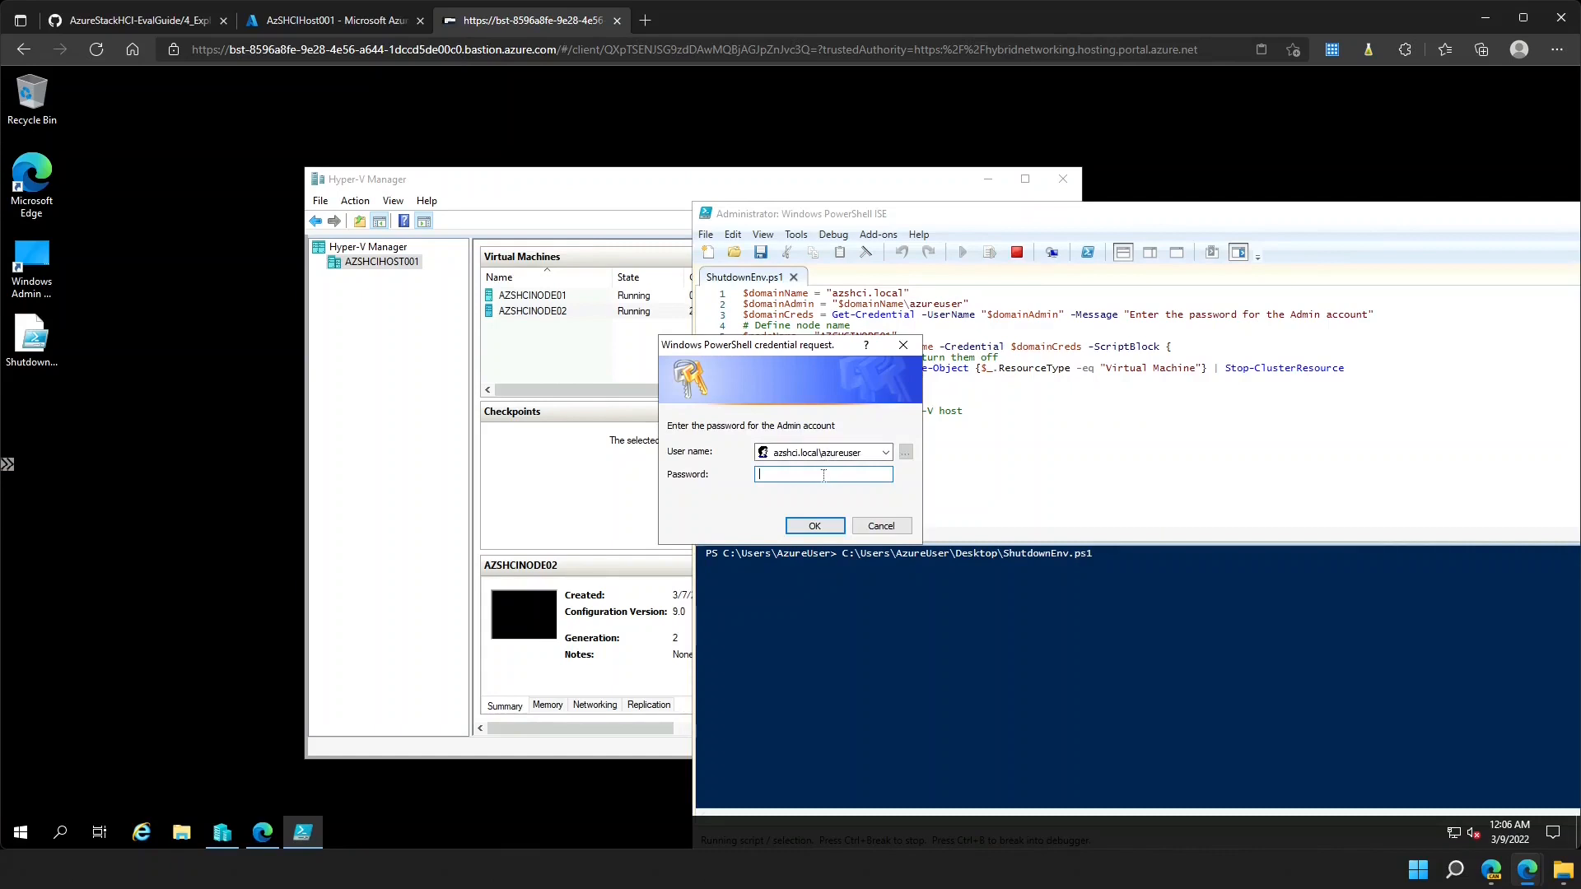
pyautogui.write('****************')
pyautogui.press('Return')
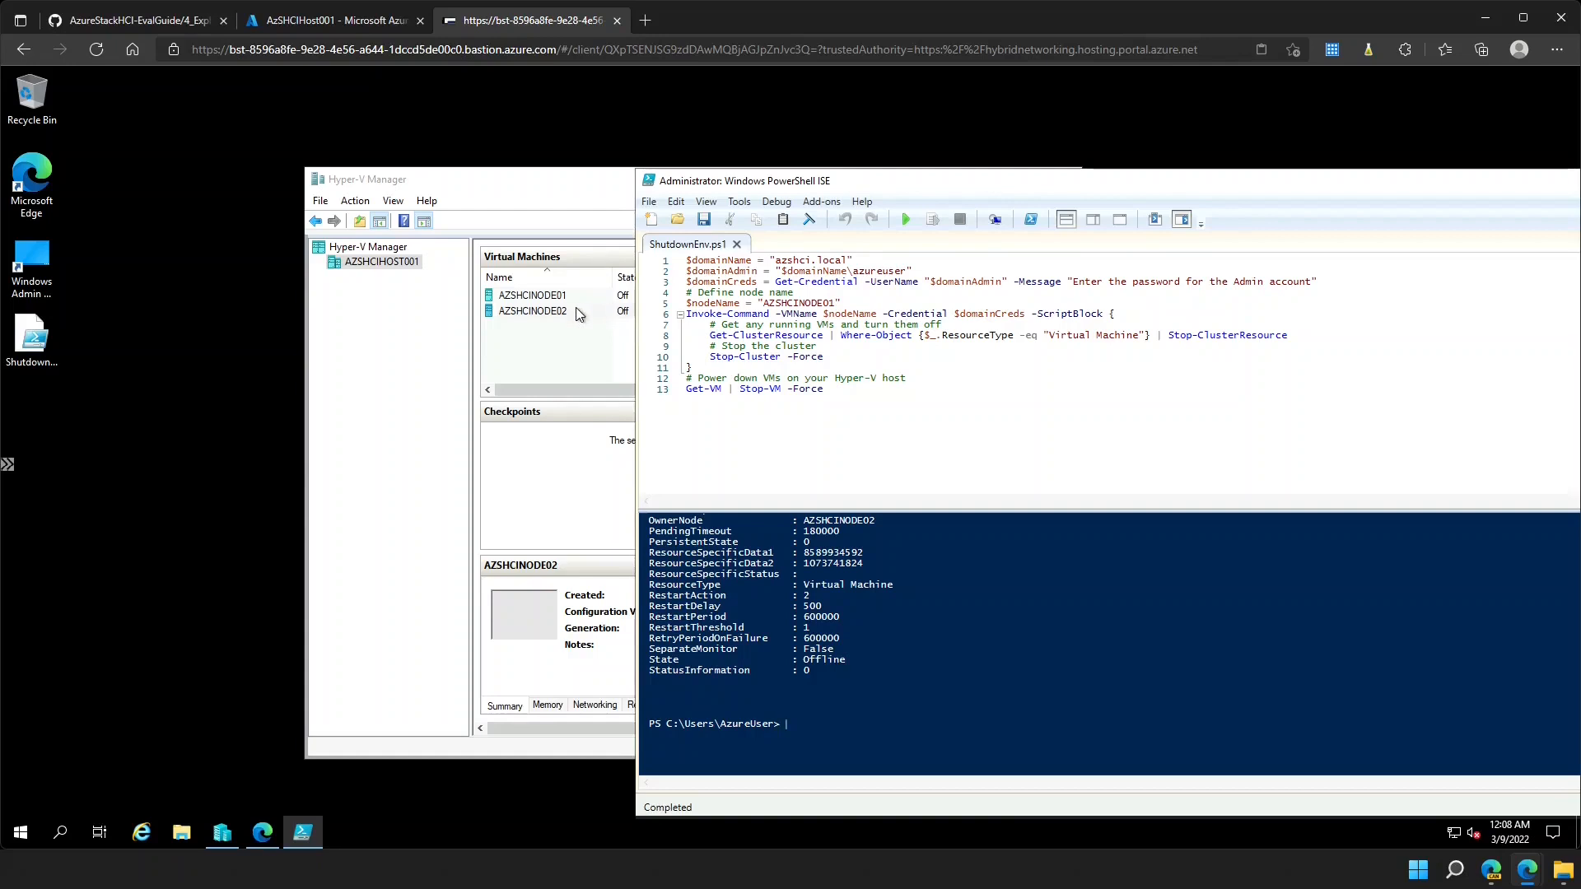
pyautogui.click(629, 180)
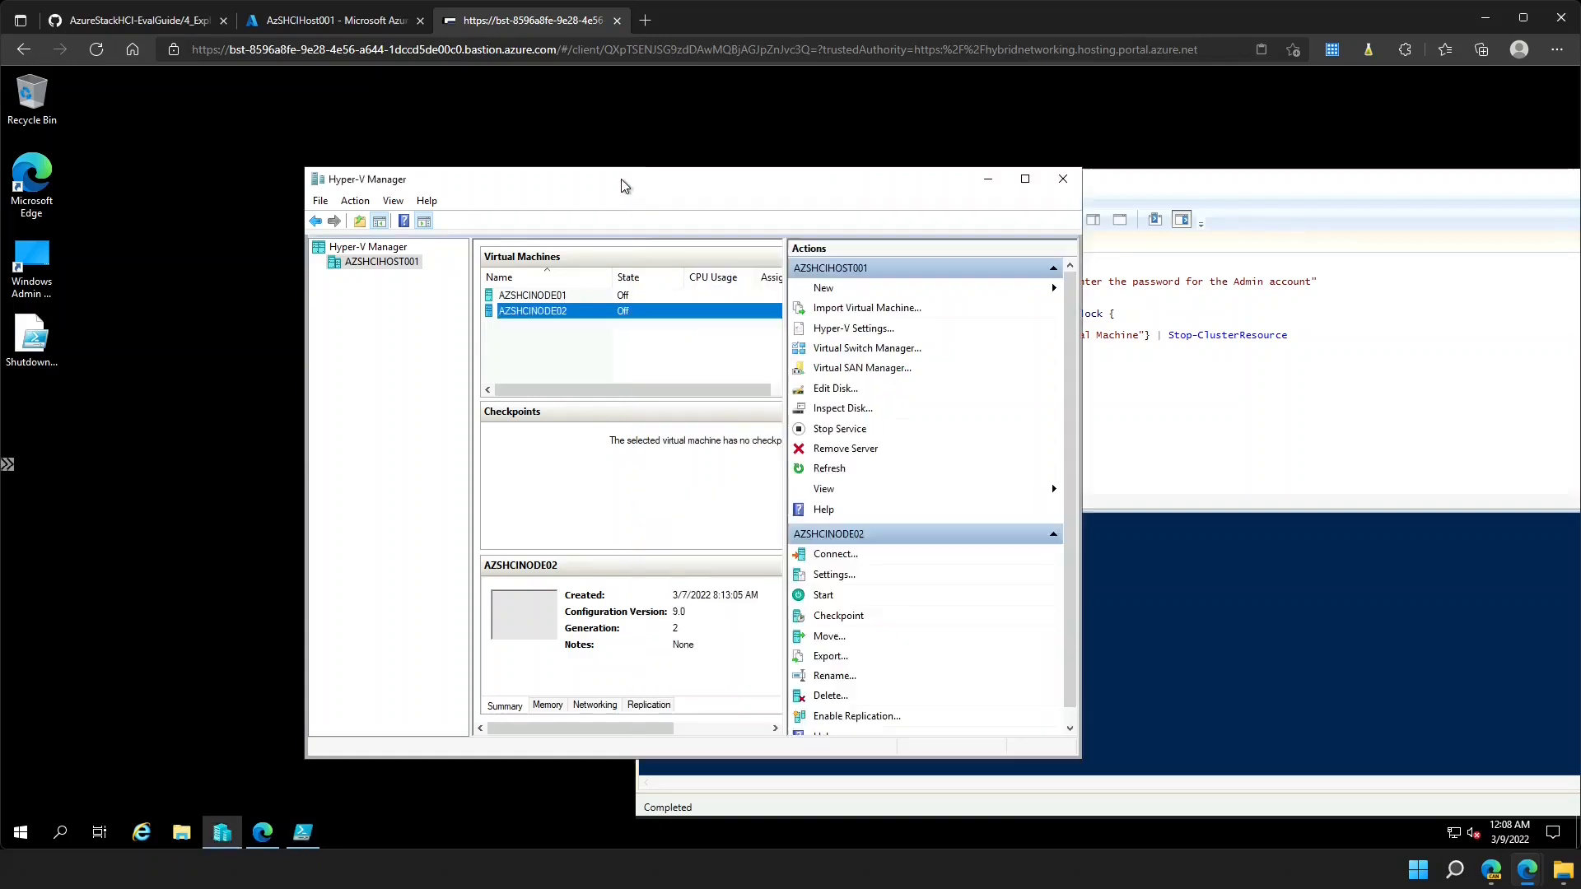
# - Close PowerShell ISE and recentre the Hyper-V Manager window
pyautogui.click(575, 293)
pyautogui.click(575, 310)
pyautogui.moveTo(769, 187); pyautogui.dragTo(579, 188)
pyautogui.click(937, 195)
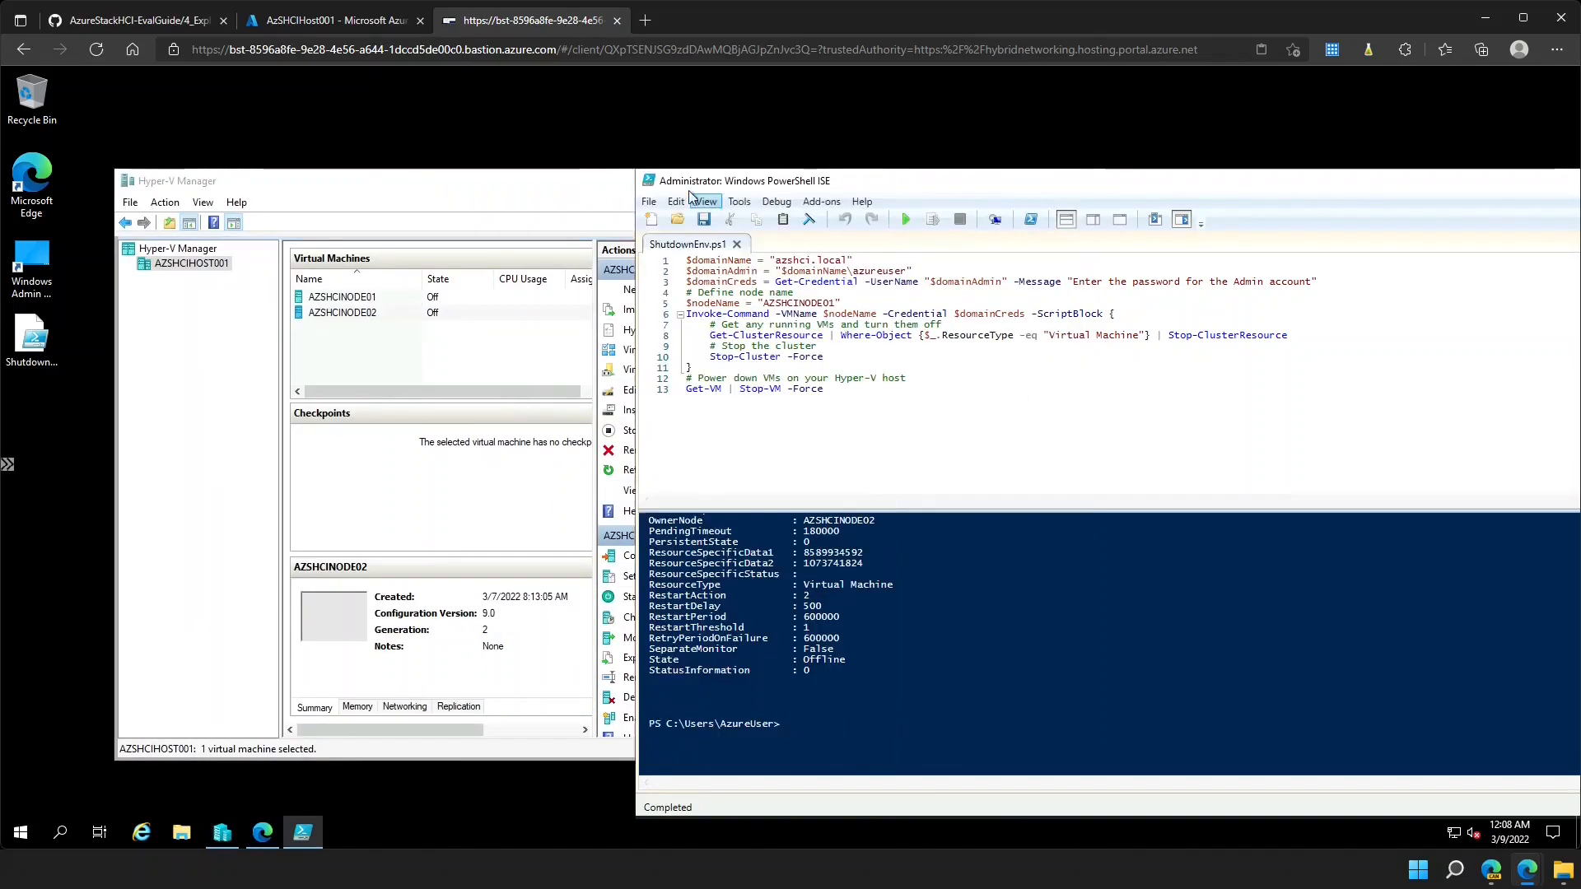
pyautogui.click(650, 179)
pyautogui.click(650, 179)
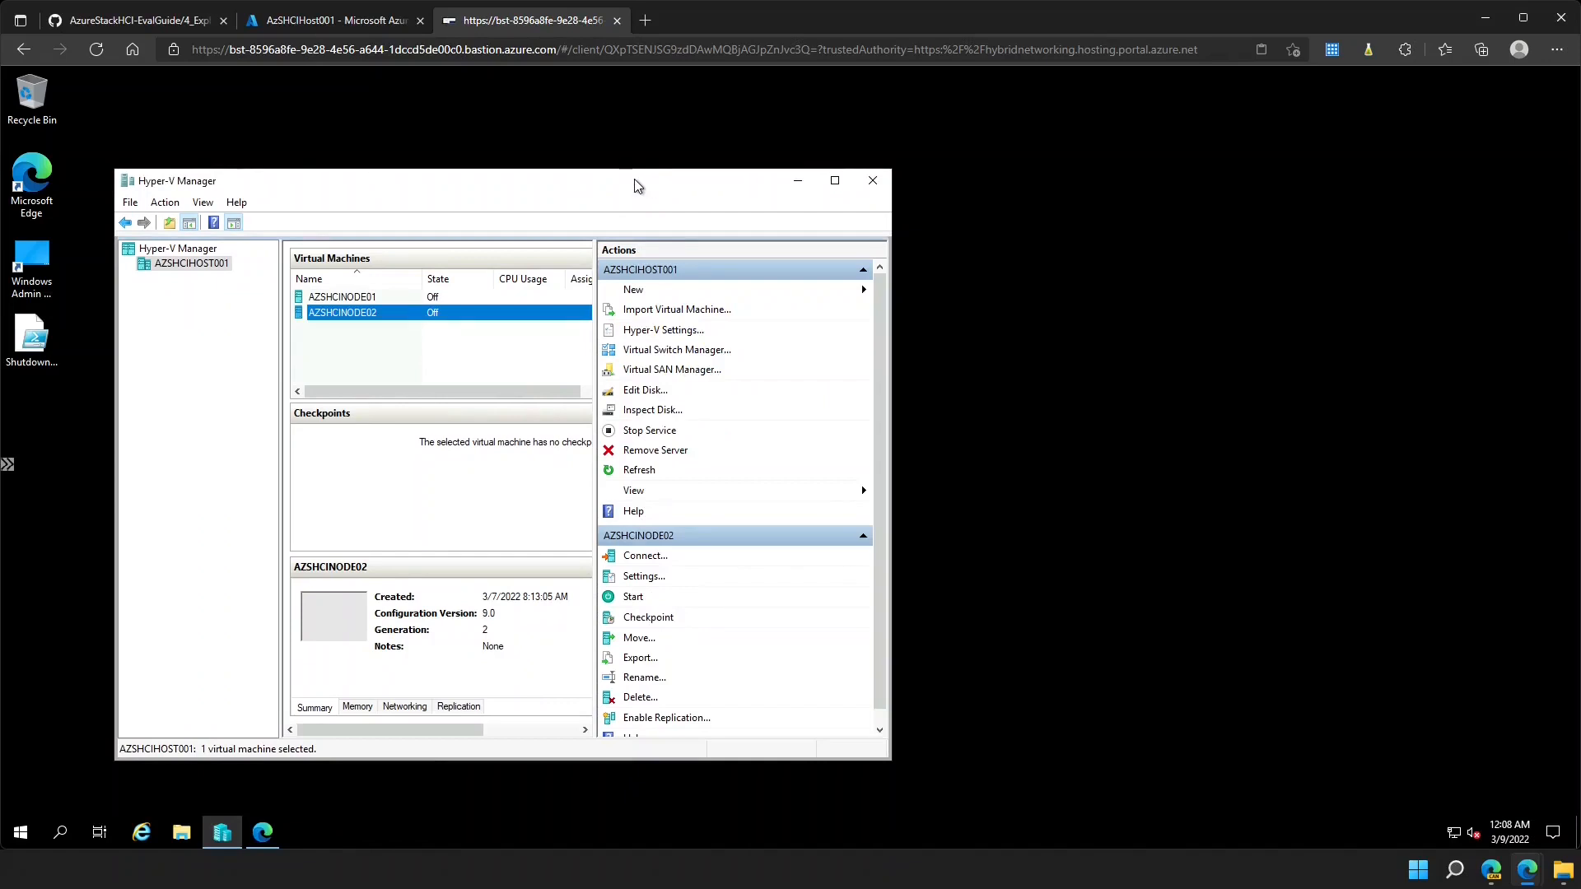
pyautogui.moveTo(634, 183); pyautogui.dragTo(1034, 196)
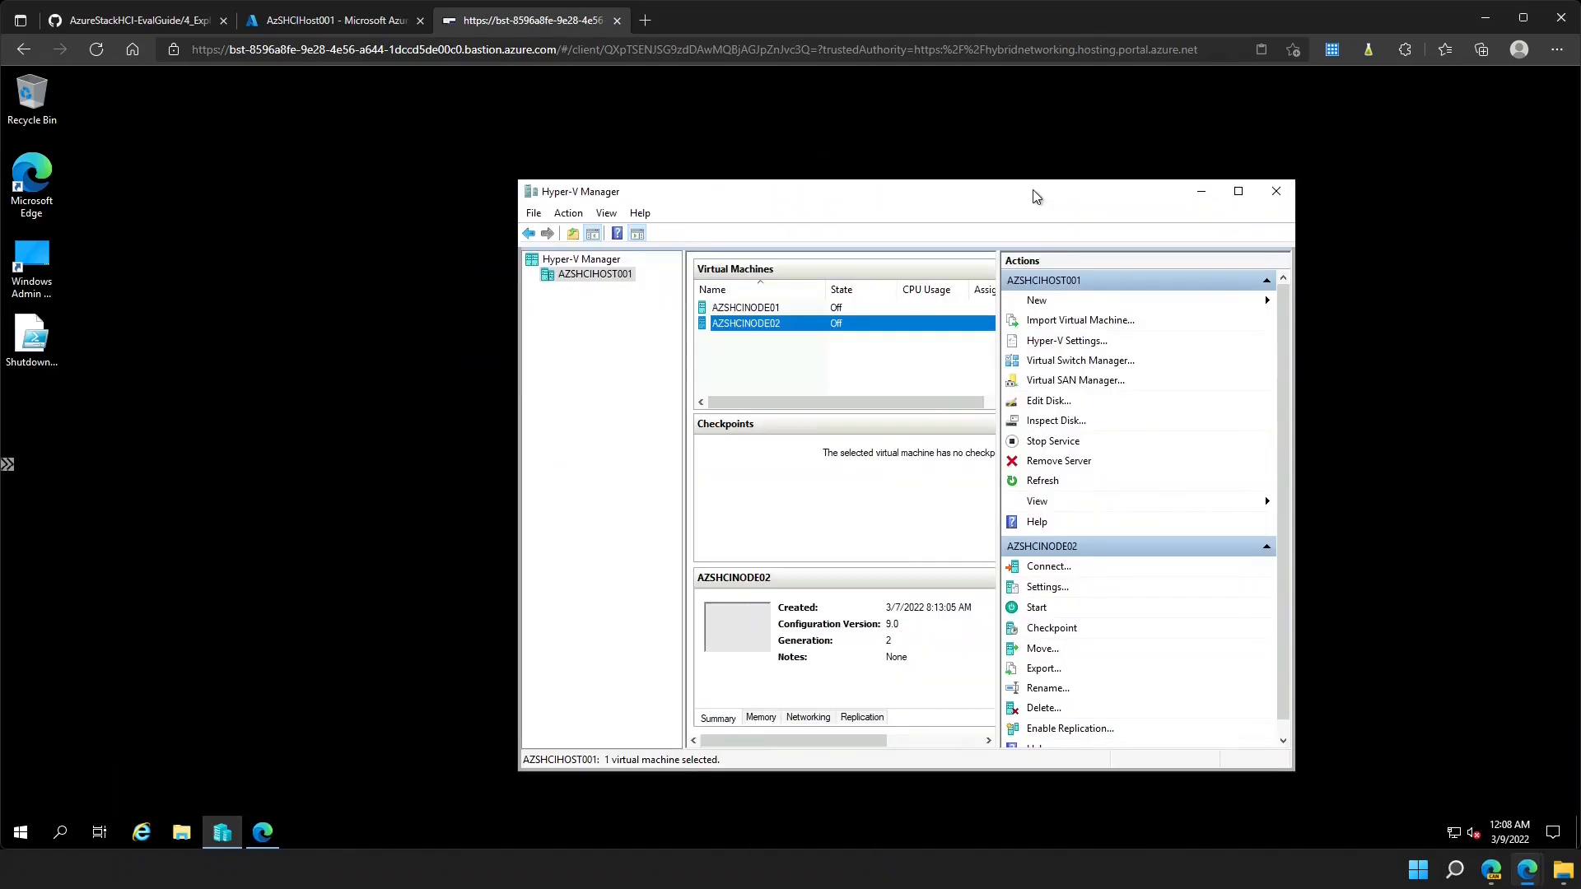
# - Start the AZSHCINODE01 and AZSHCINODE02 virtual machines from their right-click menus
pyautogui.click(805, 311)
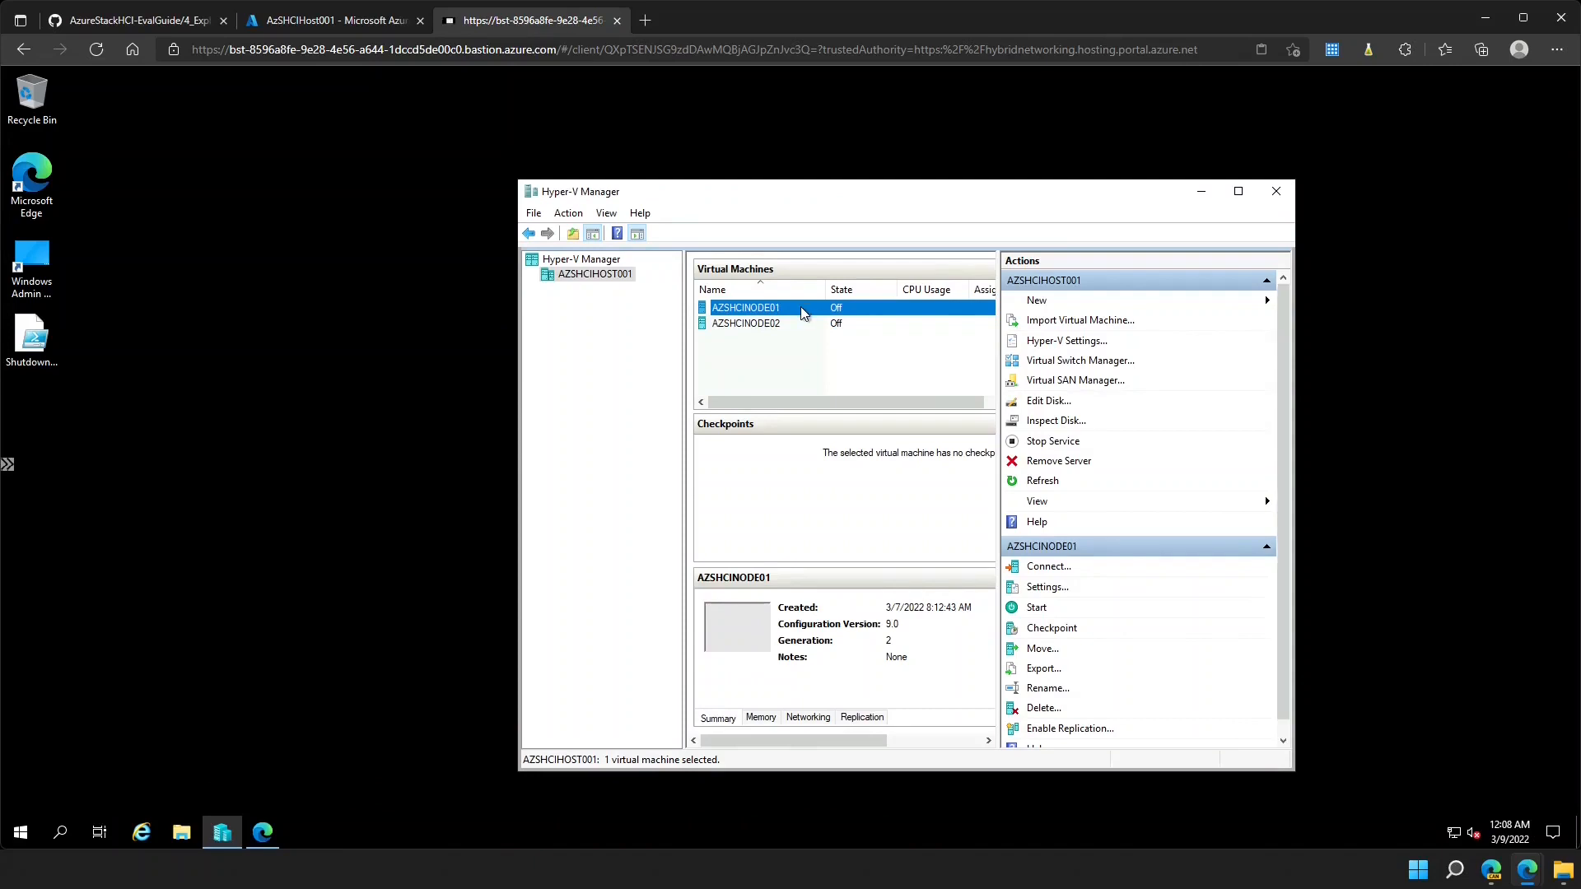
pyautogui.rightClick(803, 313)
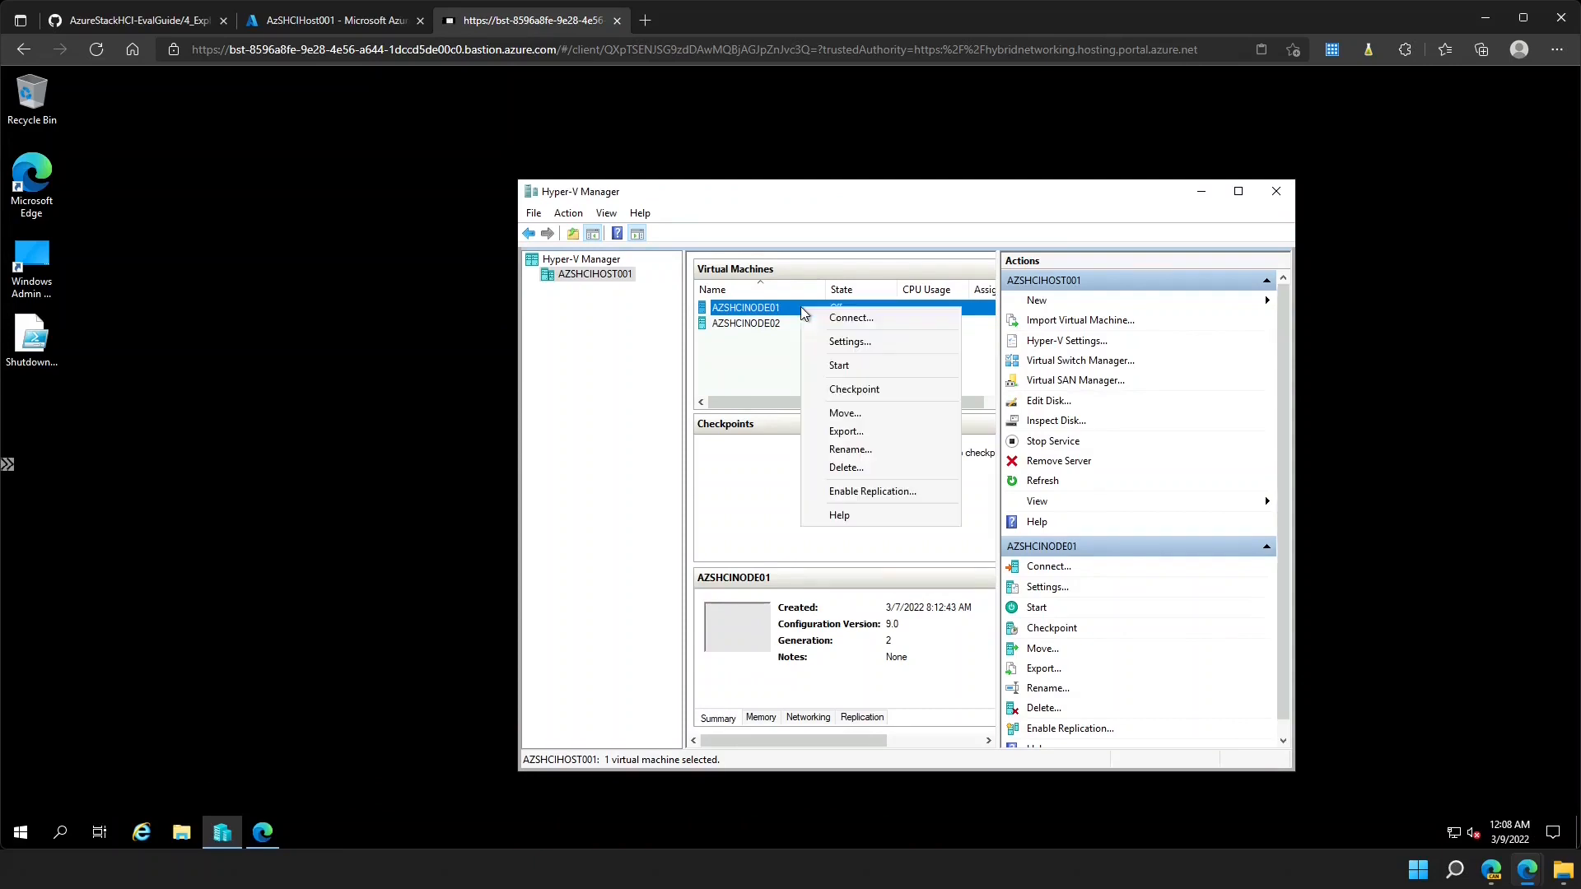
pyautogui.click(832, 363)
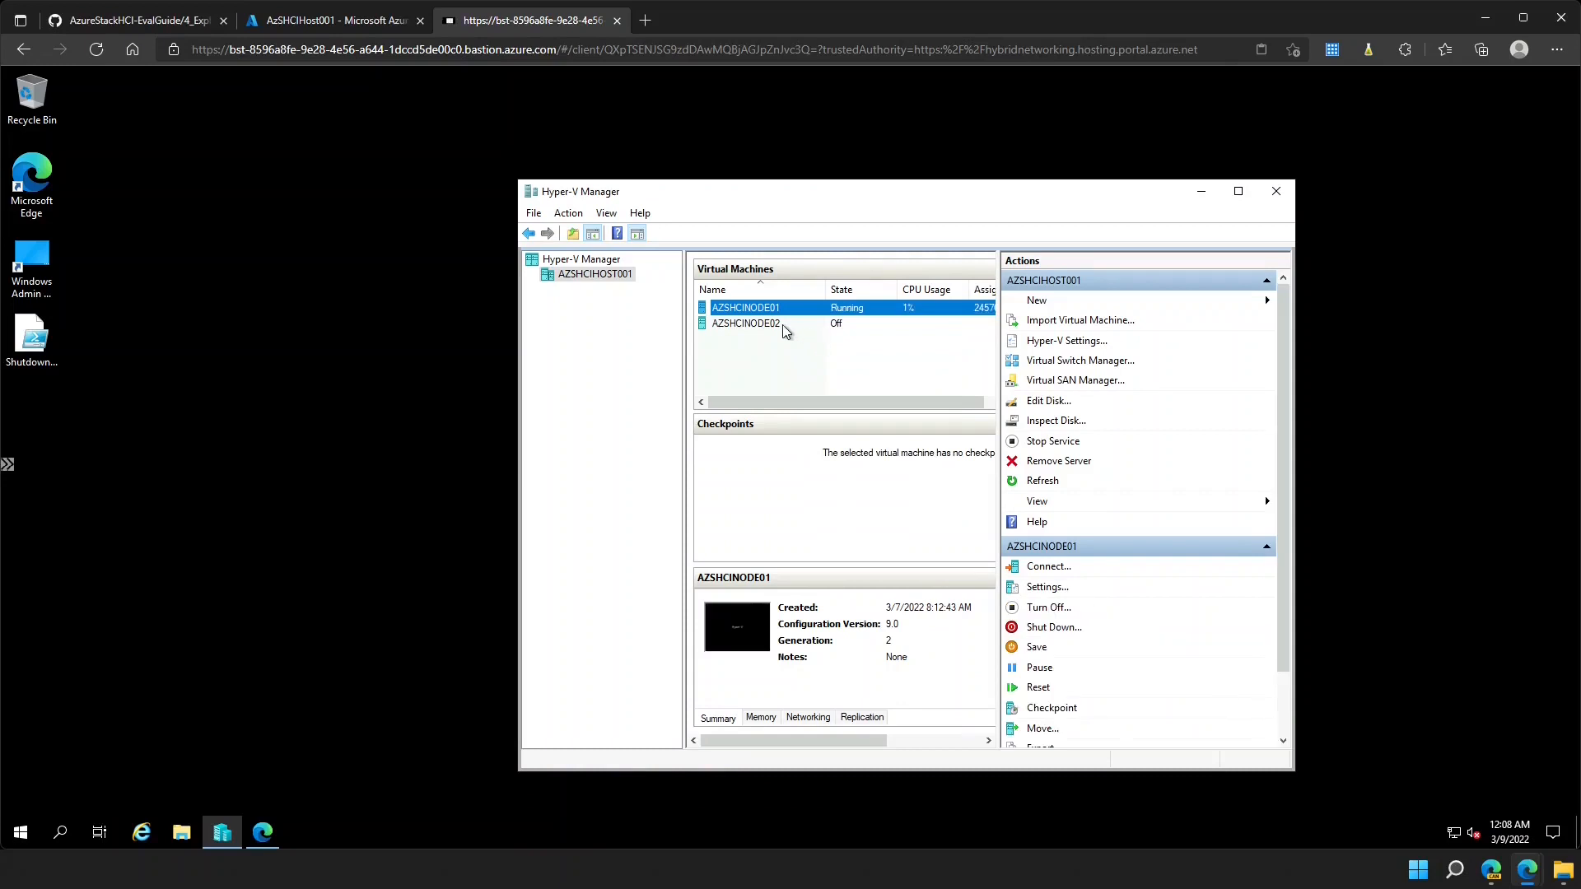
pyautogui.rightClick(782, 324)
pyautogui.click(840, 383)
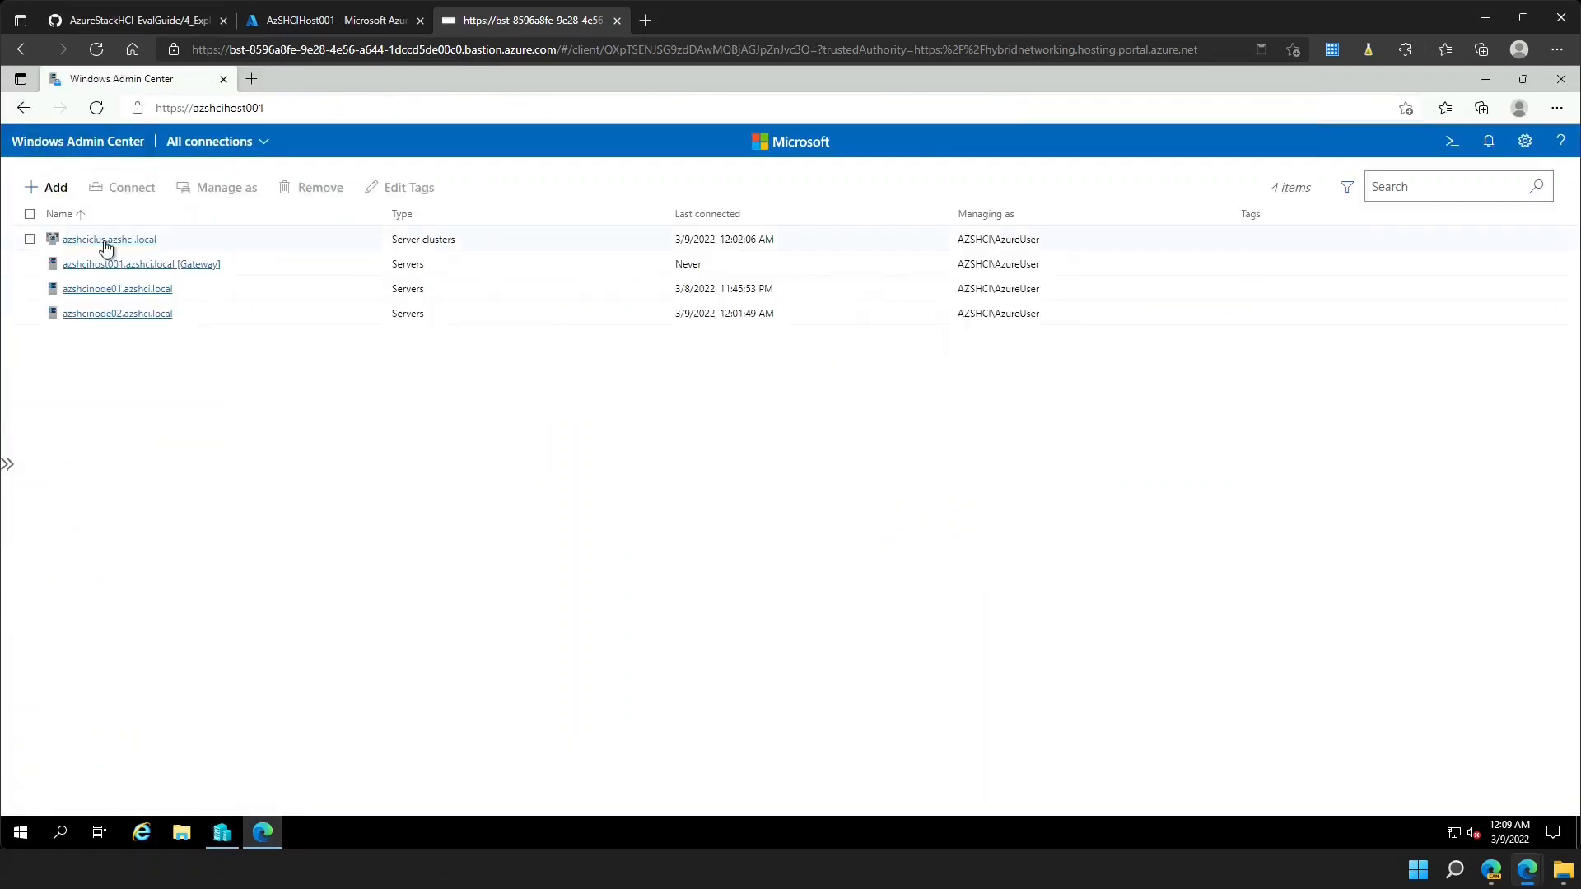
# - Reconnect to azshciclus, confirm both servers are Up, and list SRV2022-01 as Saved on AZSHCINODE02
pyautogui.click(104, 241)
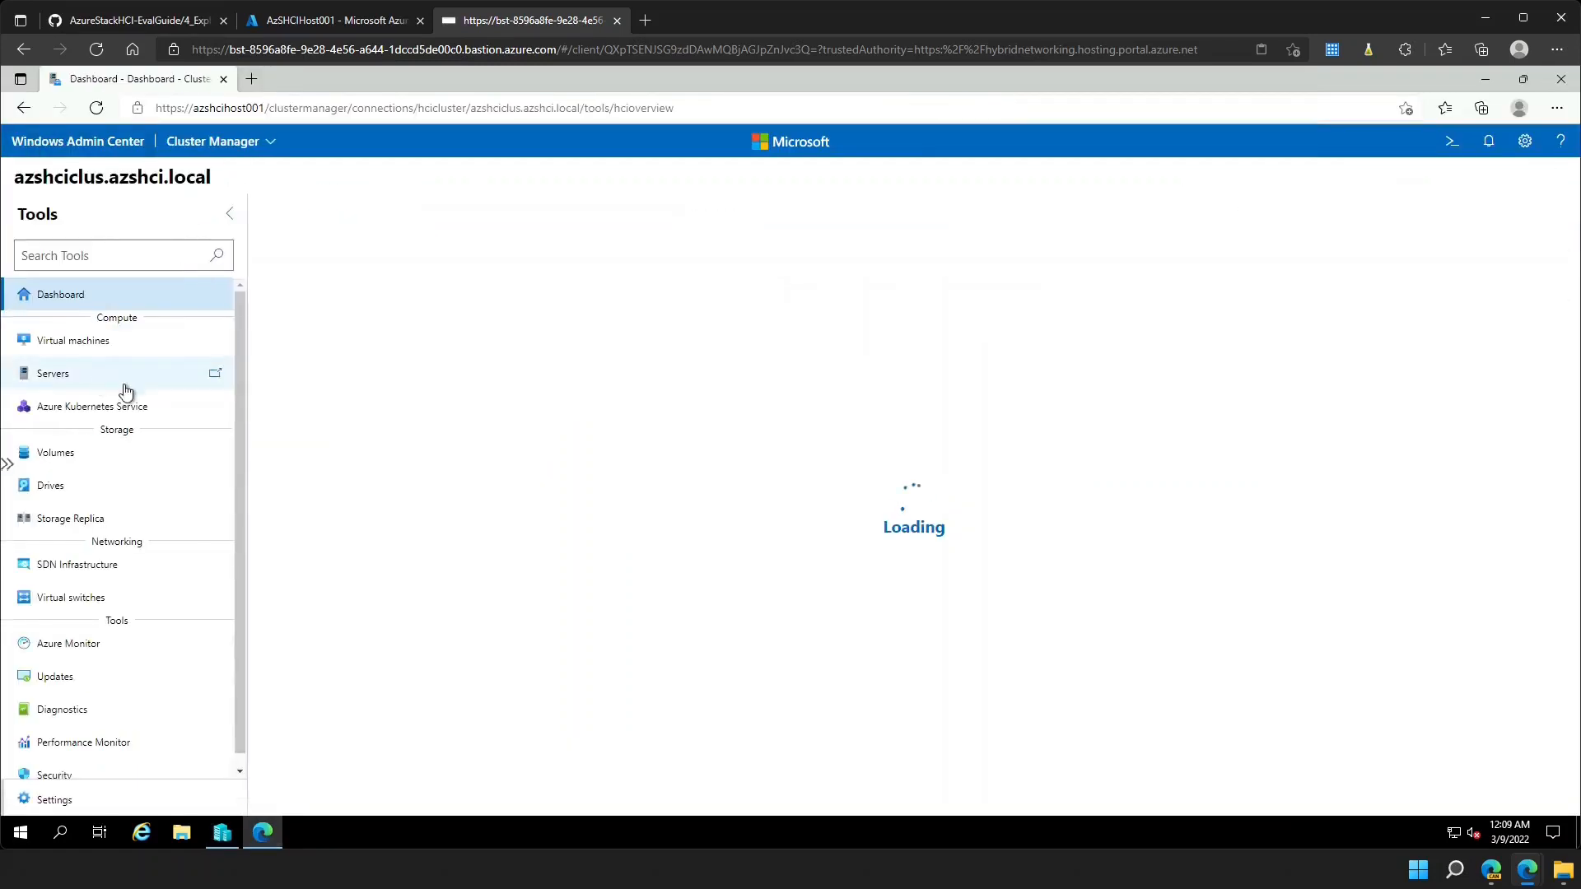
pyautogui.click(96, 383)
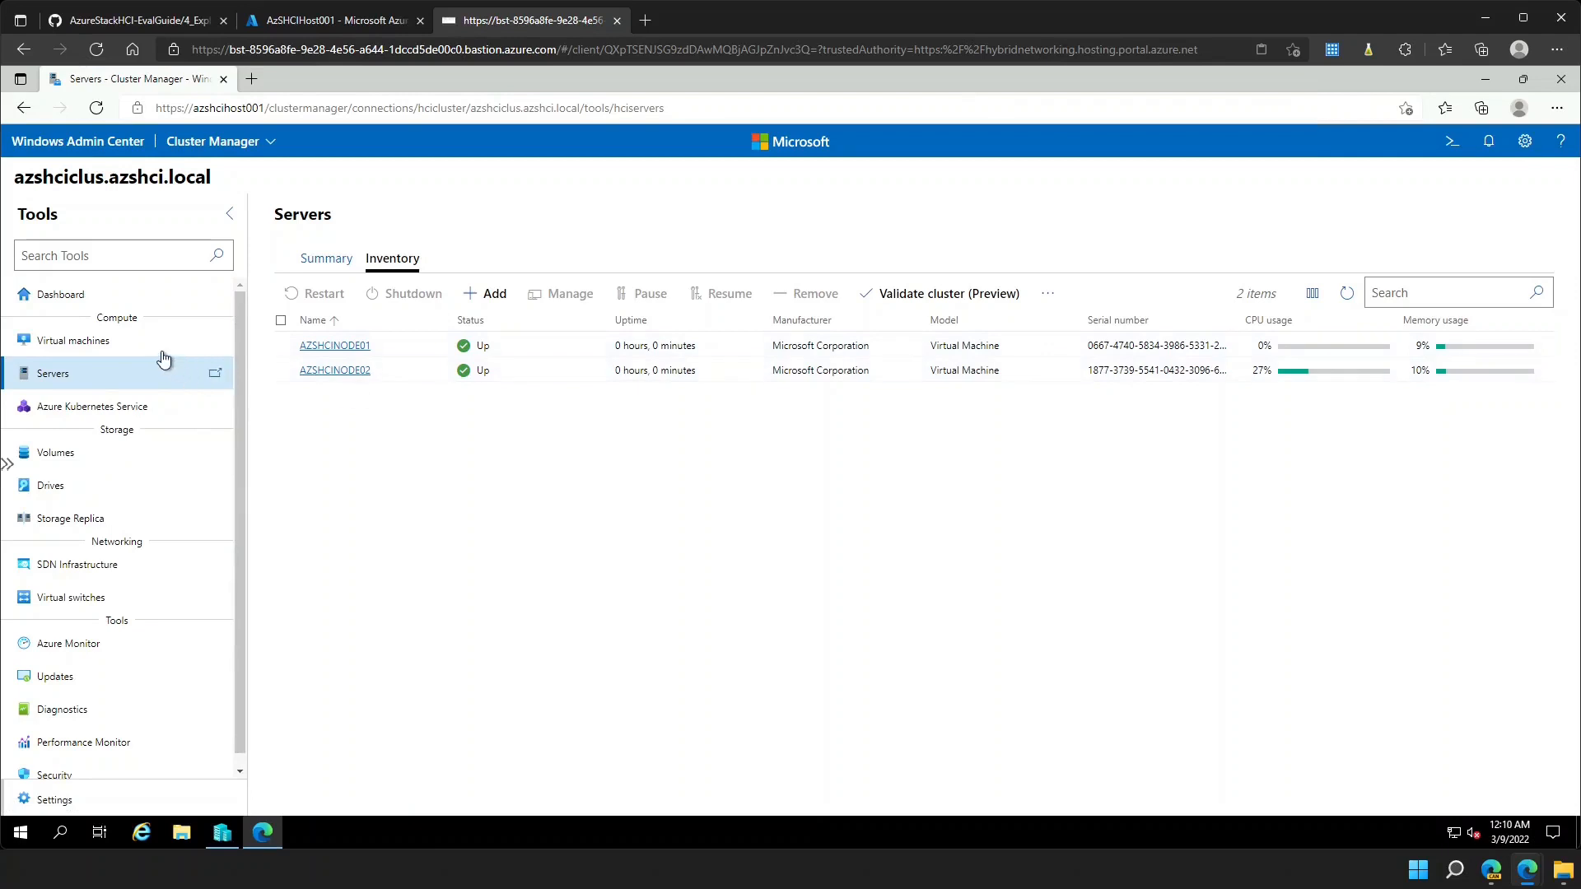
pyautogui.click(99, 352)
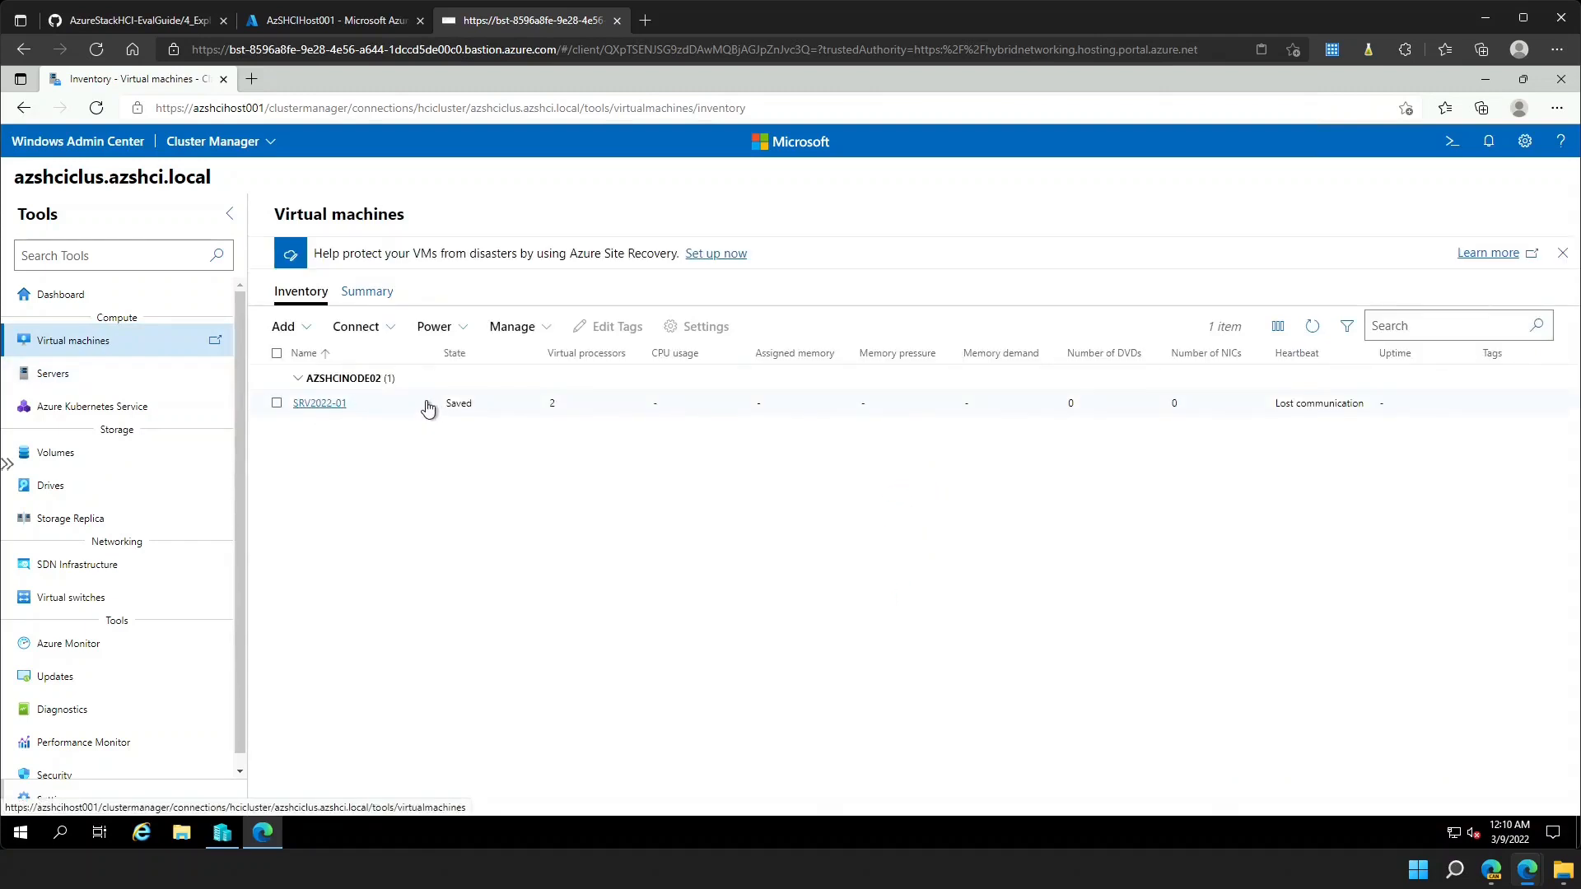
# - Start SRV2022-01 from its details page via the Power menu
pyautogui.click(318, 404)
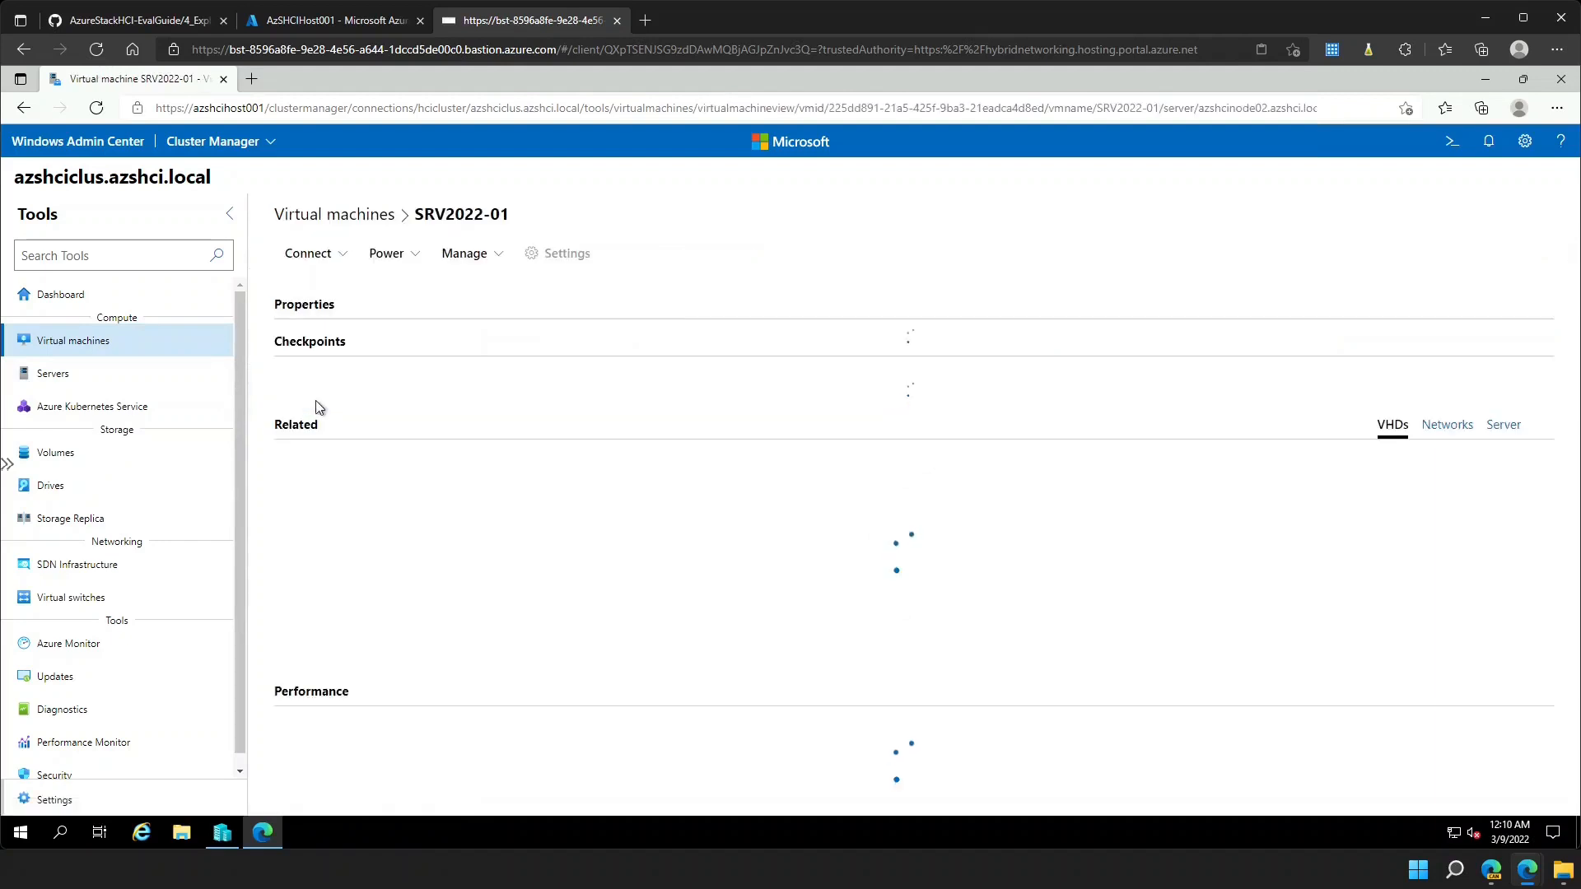
pyautogui.click(416, 257)
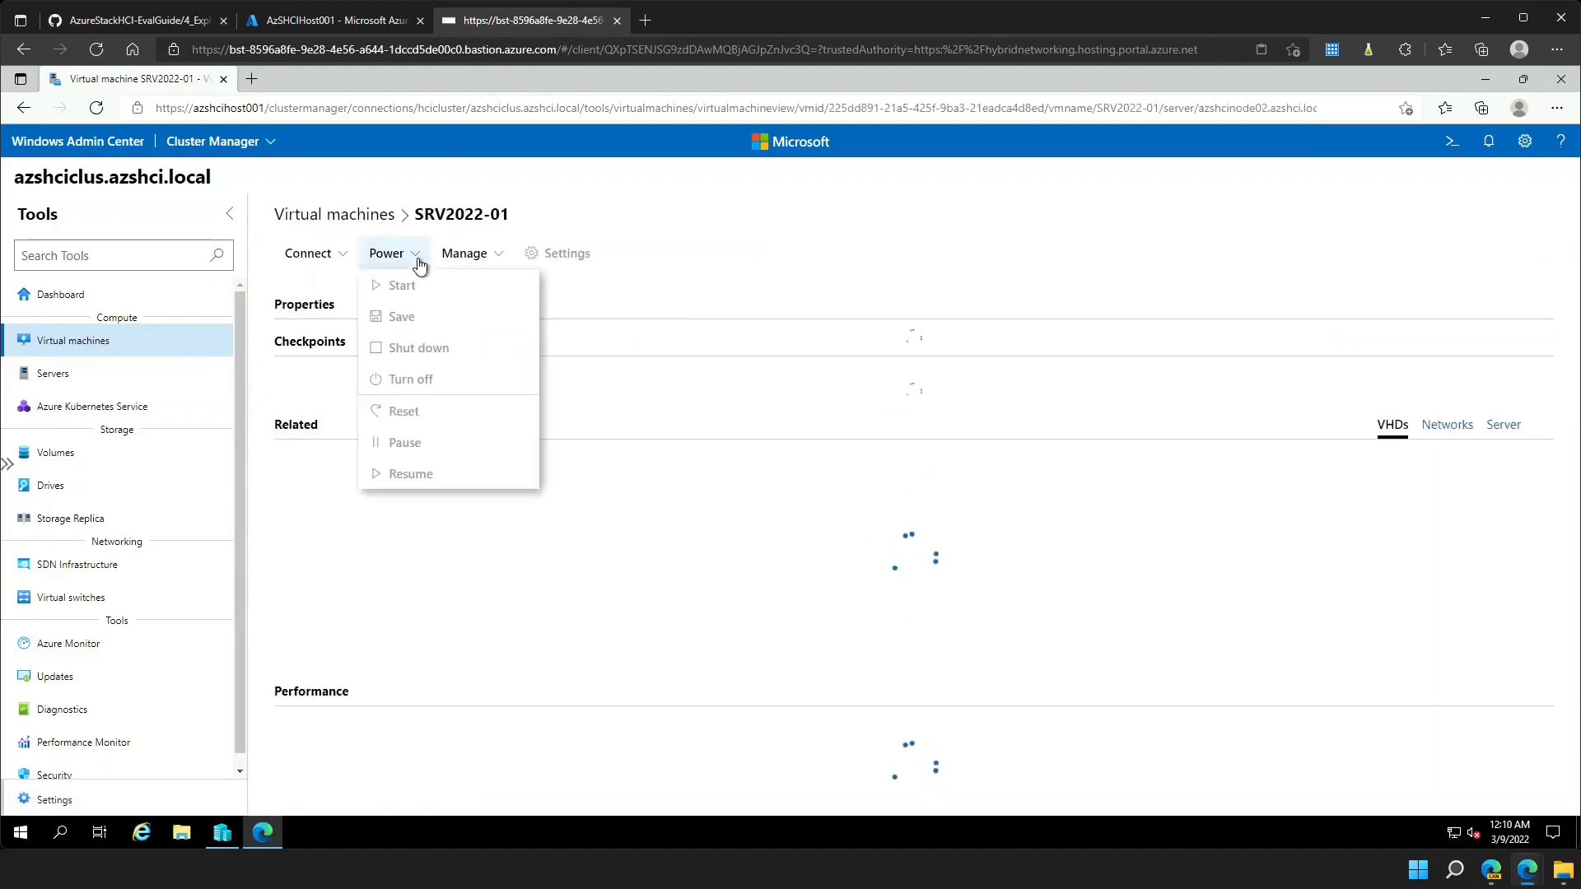
pyautogui.click(740, 200)
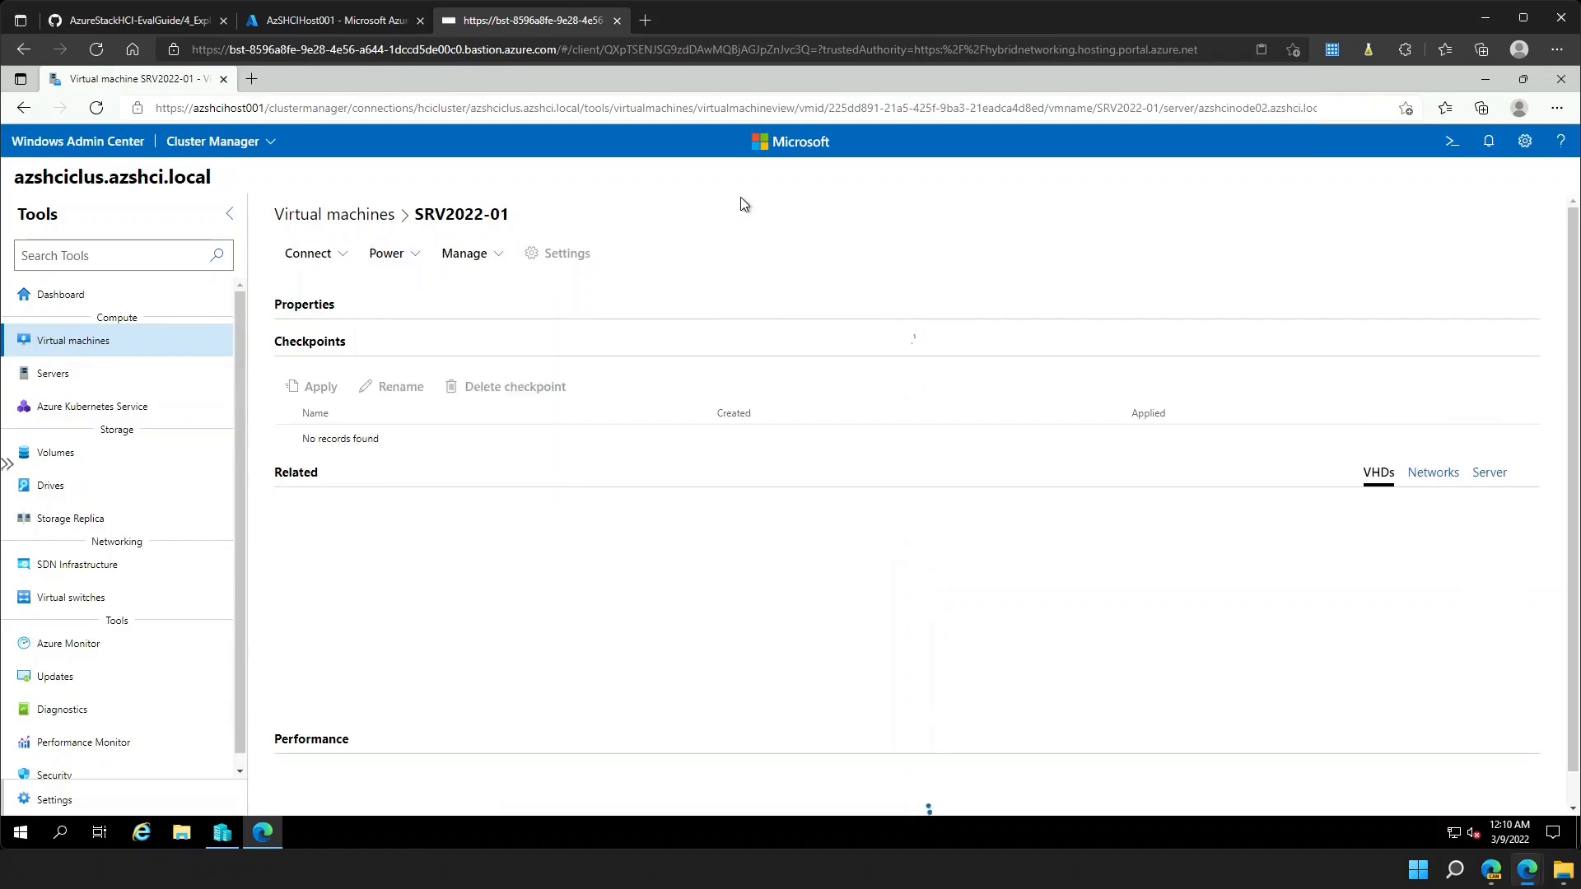
pyautogui.click(412, 257)
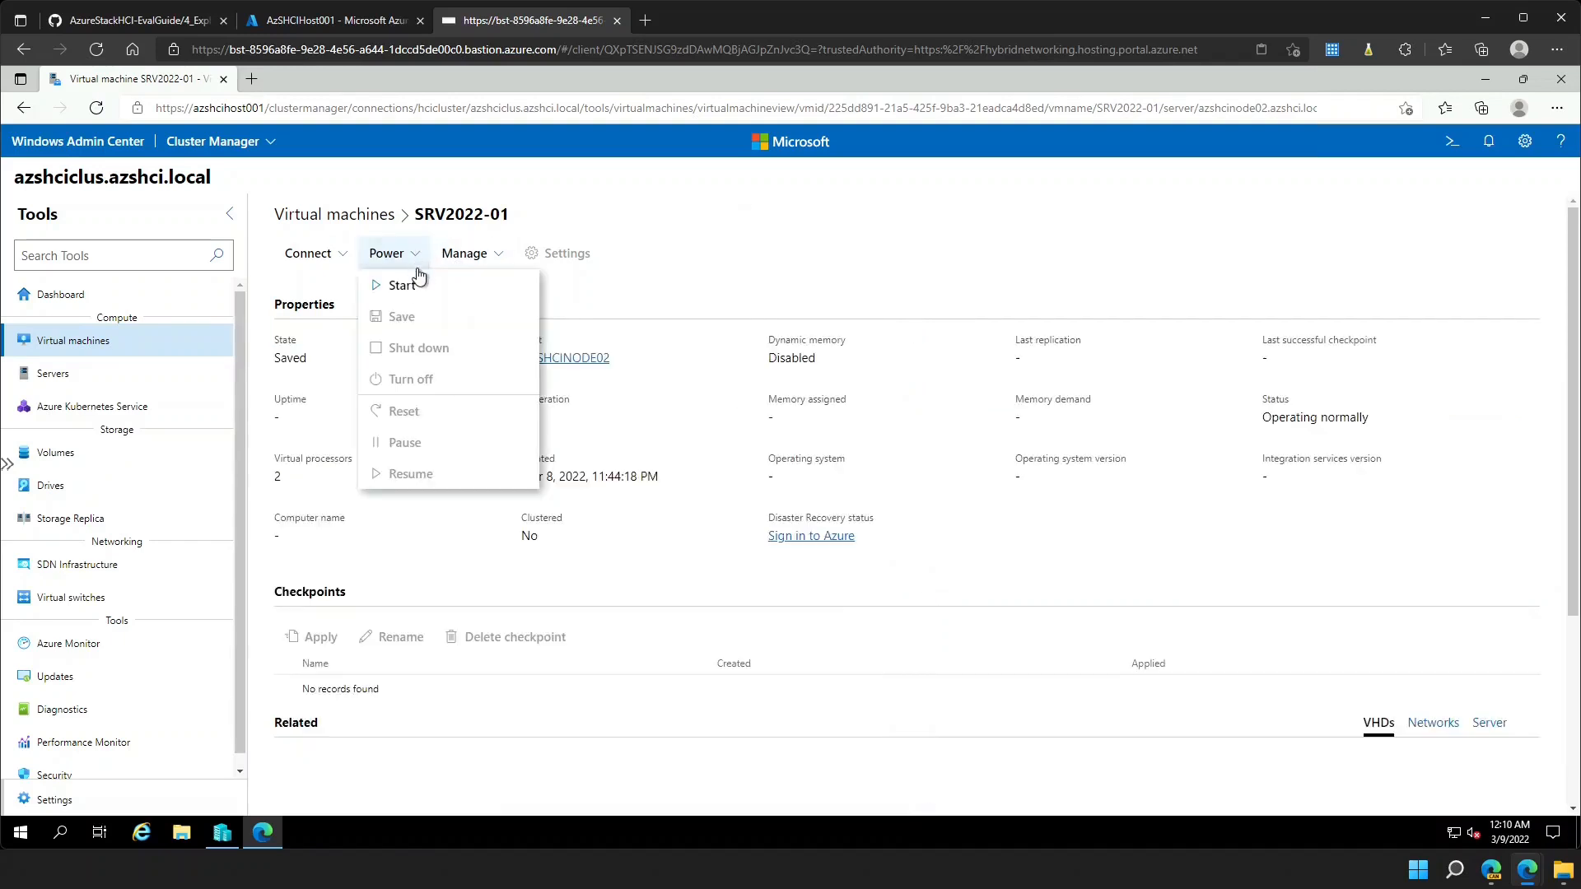
pyautogui.click(417, 282)
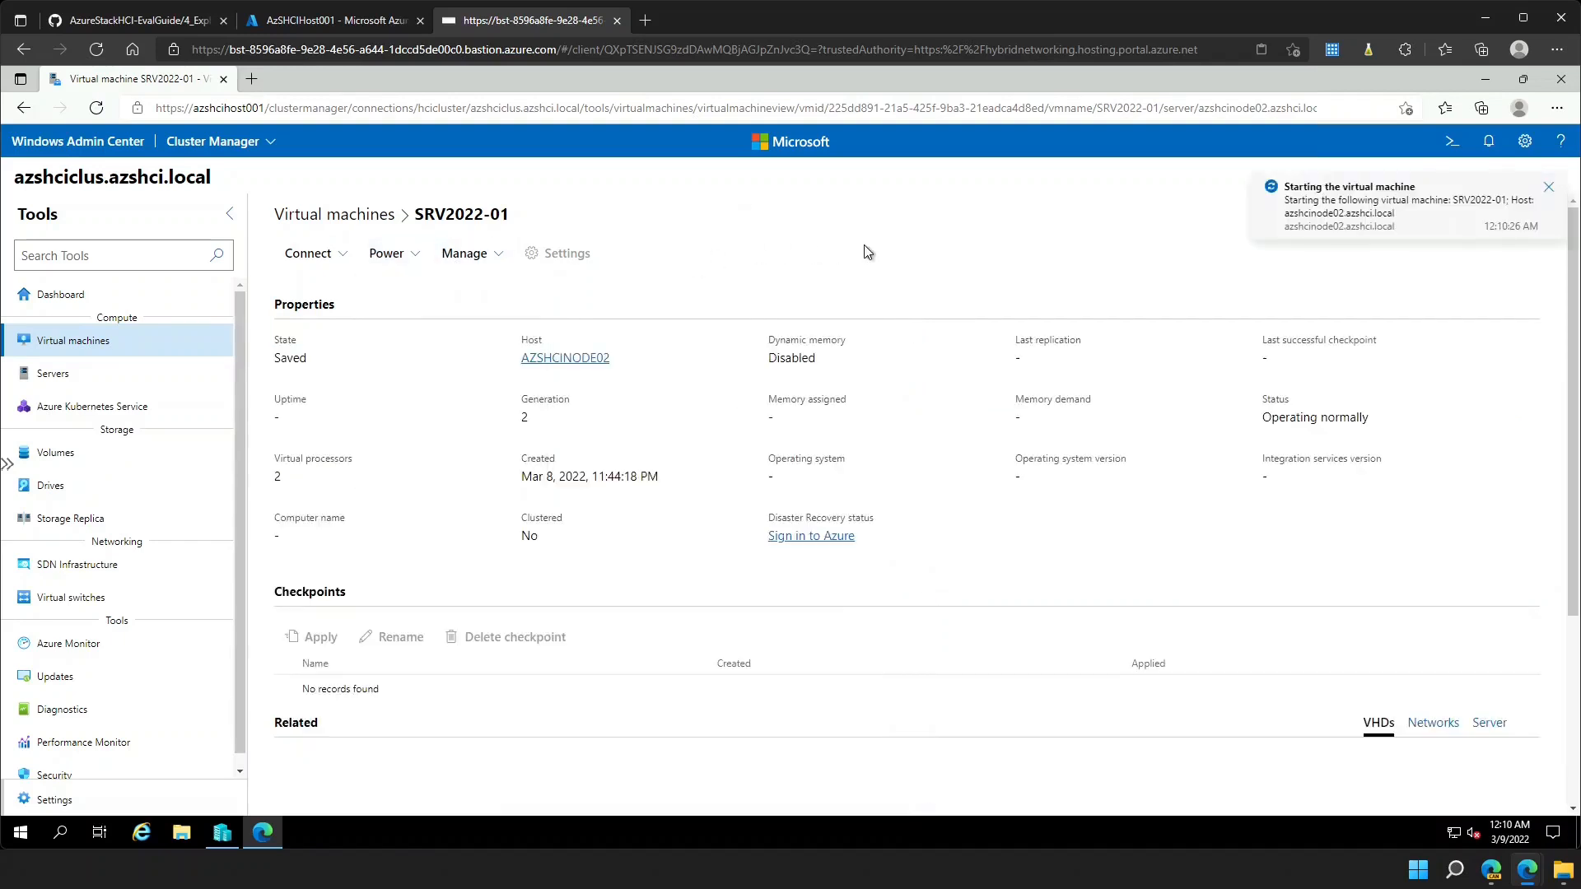